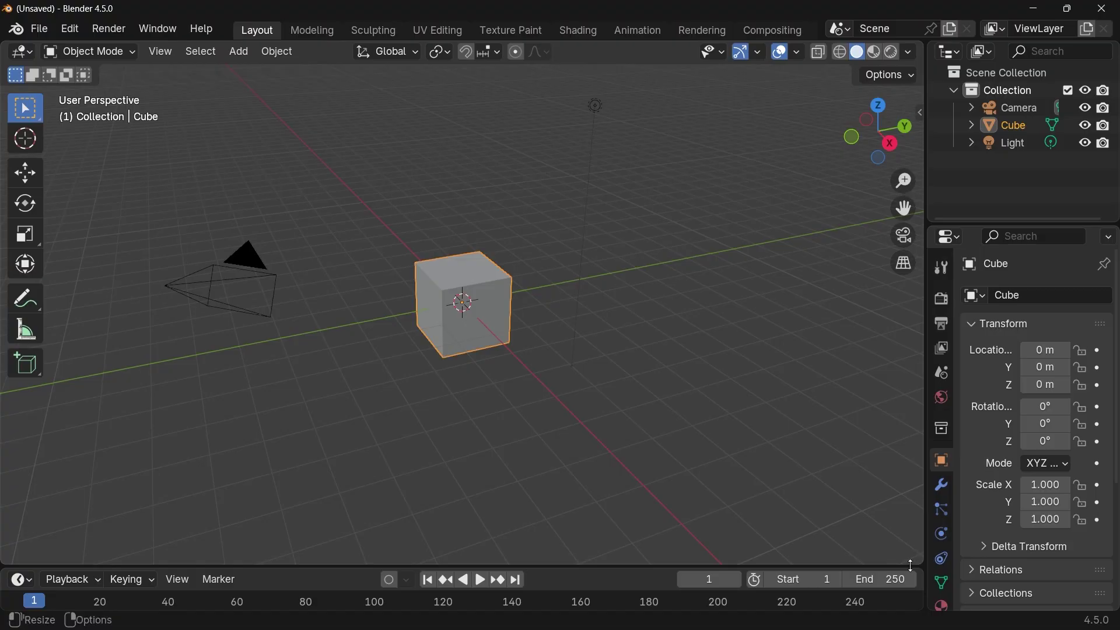
# - Open a Geometry Node Editor in a horizontal split of the 3D viewport and create a new node tree for the cube
pyautogui.moveTo(914, 560); pyautogui.dragTo(899, 304)
pyautogui.click(22, 316)
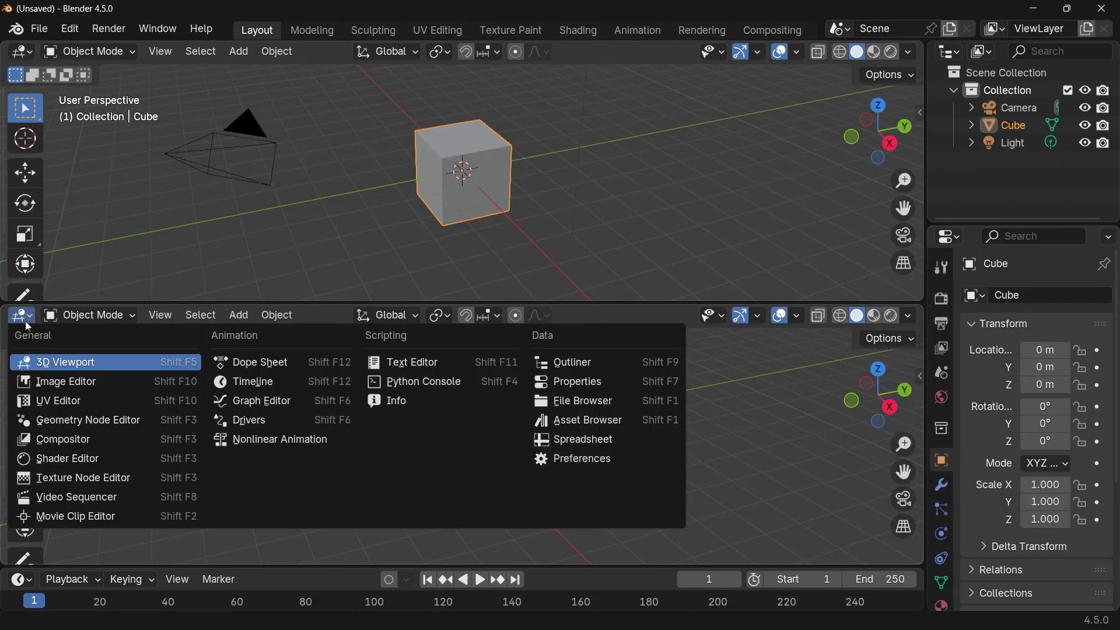
pyautogui.click(82, 419)
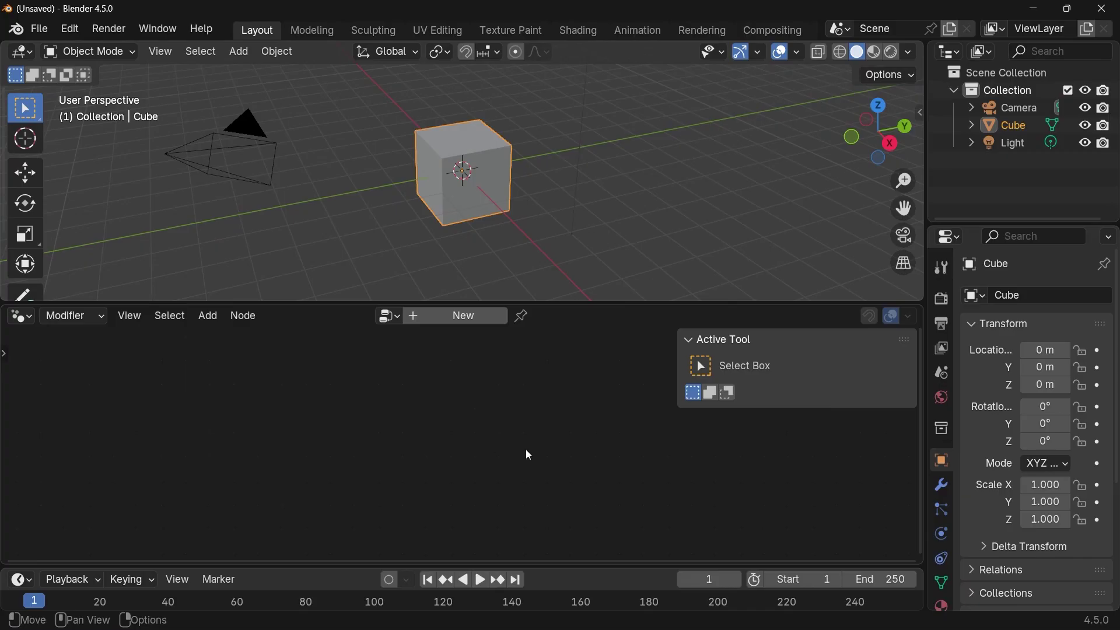
pyautogui.press('n')
pyautogui.click(446, 319)
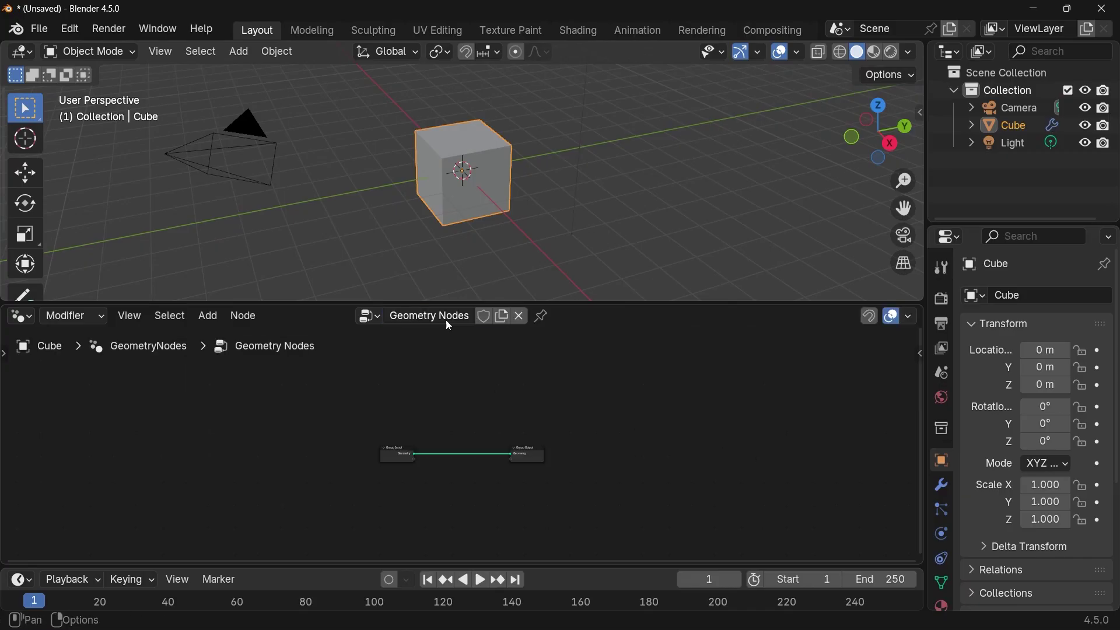
# - Delete the Group Input node from the cube's geometry node tree
pyautogui.scroll(6, 493, 467)
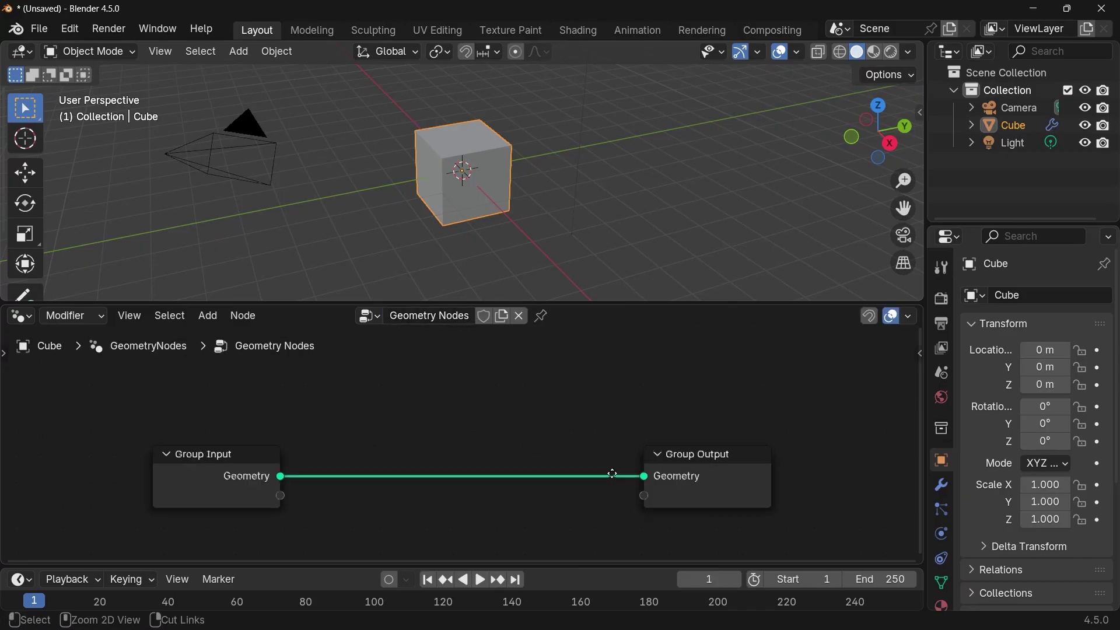
pyautogui.click(202, 470)
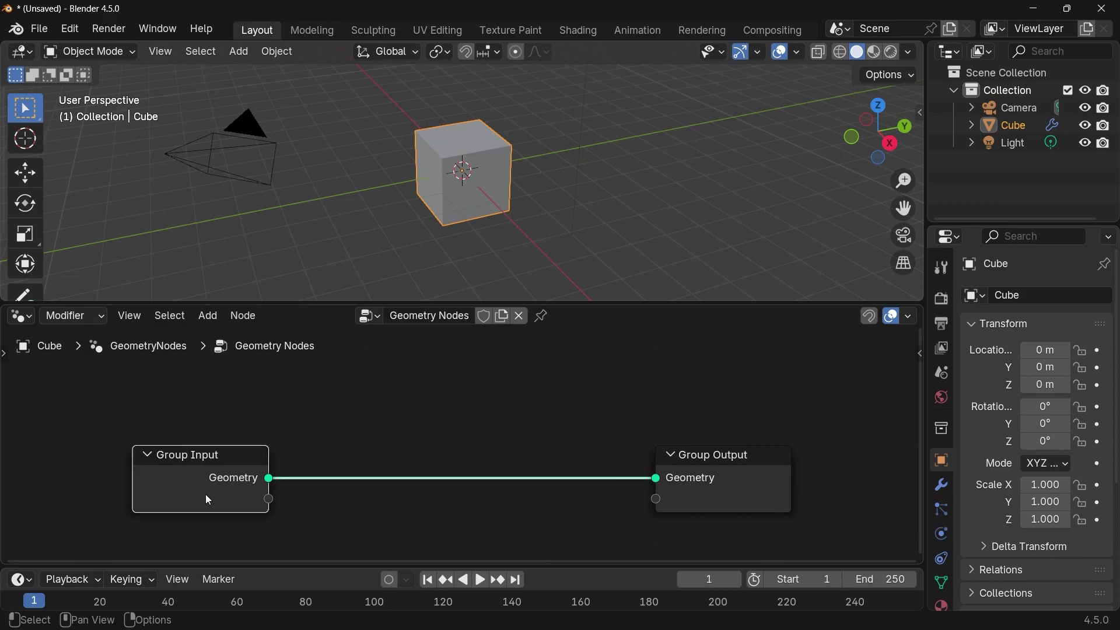
pyautogui.moveTo(206, 495); pyautogui.dragTo(250, 475, button='middle')
pyautogui.press('x')
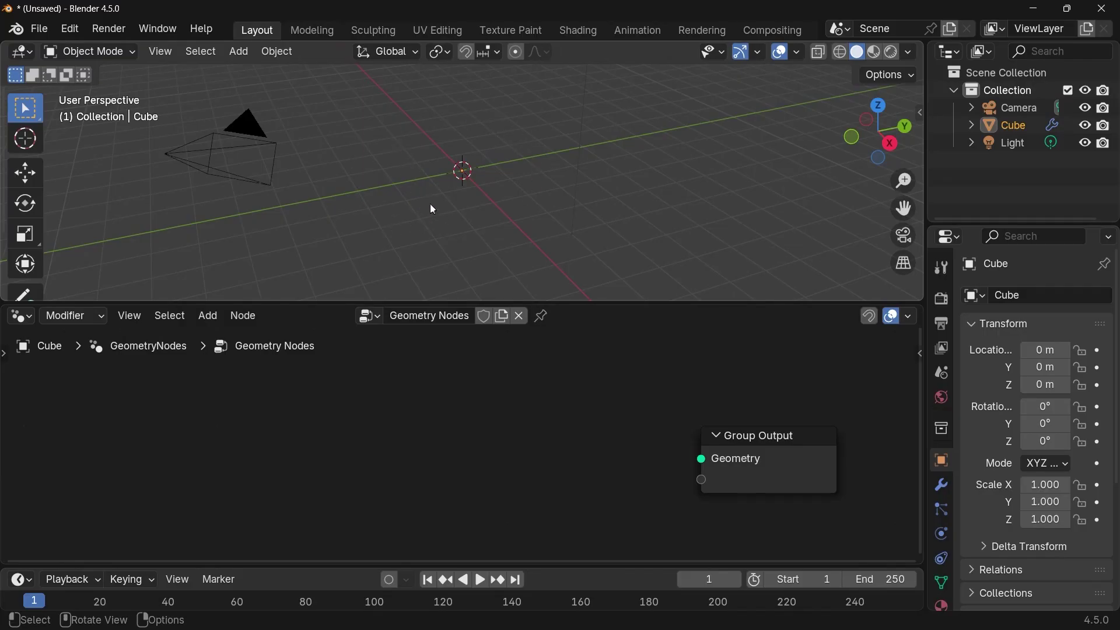
# - Add an Ico Sphere node and connect its Mesh output to the Geometry input of the Group Output
pyautogui.hotkey('shift', 'a')
pyautogui.moveTo(428, 449)
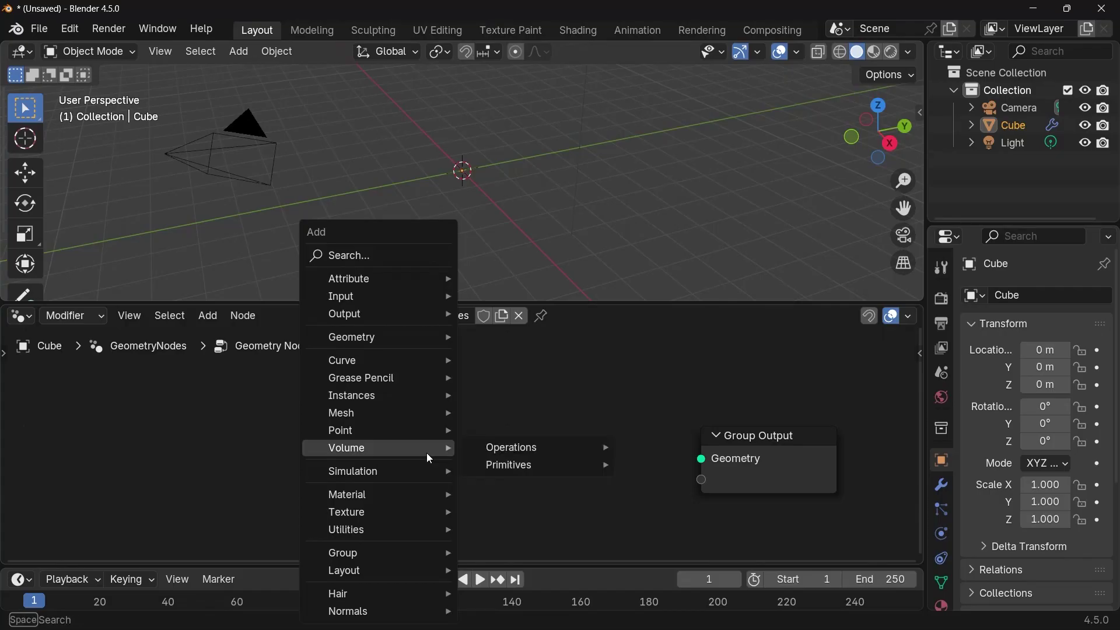
pyautogui.write('inc')
pyautogui.press('BackSpace')
pyautogui.press('BackSpace')
pyautogui.write('co')
pyautogui.press('Return')
pyautogui.click(421, 453)
pyautogui.moveTo(528, 460); pyautogui.dragTo(702, 459)
# - Set the Ico Sphere node's radius to 2 m and its subdivisions to 5
pyautogui.moveTo(461, 239); pyautogui.dragTo(583, 153, button='middle')
pyautogui.scroll(3, 582, 152)
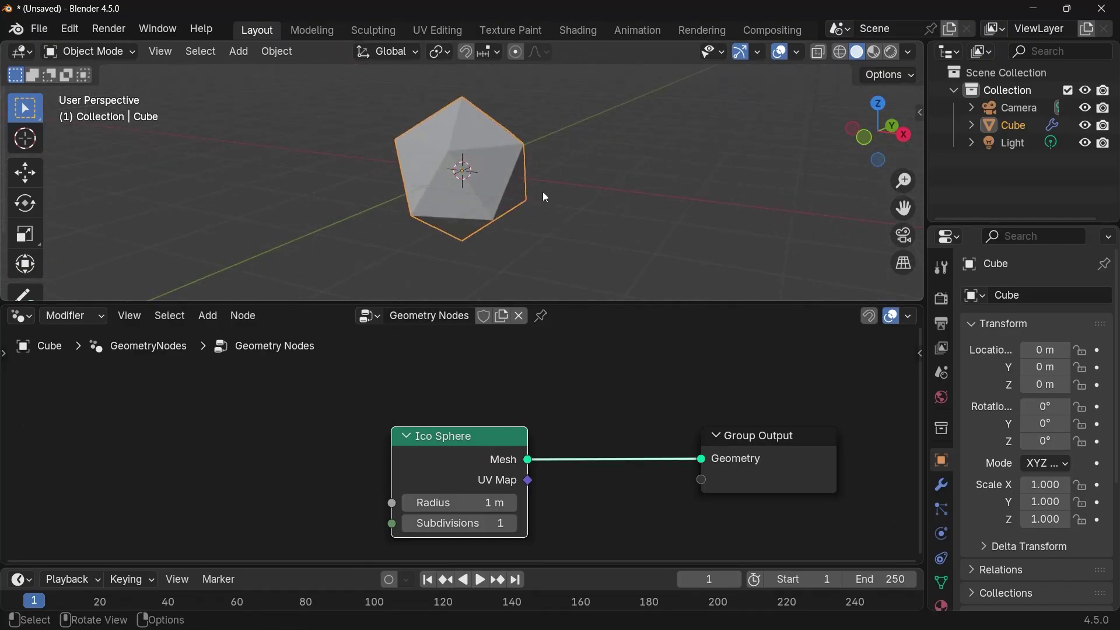
pyautogui.moveTo(543, 192); pyautogui.dragTo(553, 159, button='middle')
pyautogui.click(459, 501)
pyautogui.write('2')
pyautogui.press('Return')
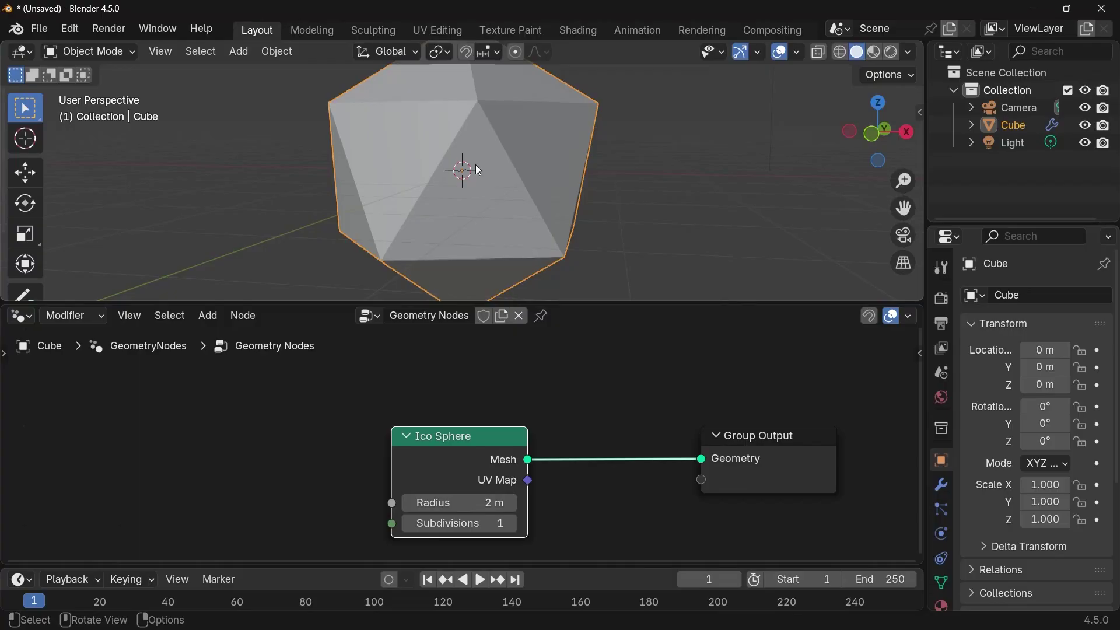
pyautogui.scroll(-3, 475, 164)
pyautogui.moveTo(489, 201); pyautogui.dragTo(525, 221, button='middle')
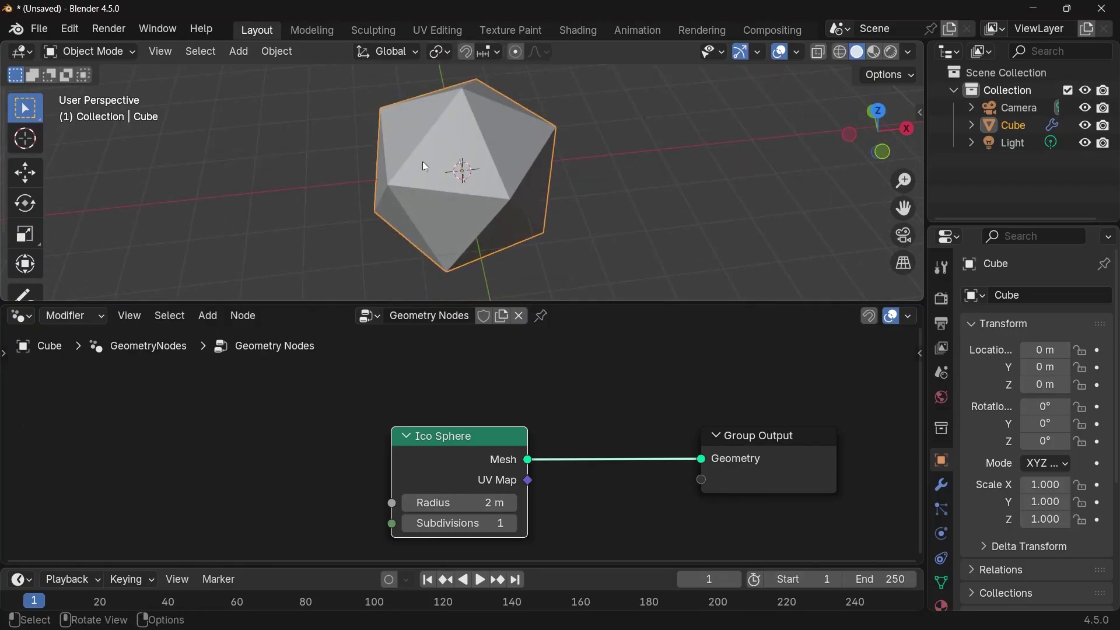
pyautogui.click(483, 526)
pyautogui.write('5')
pyautogui.press('Return')
# - Move the Ico Sphere node away from the Group Output and insert an Instance on Points node on the link between them
pyautogui.scroll(4, 487, 134)
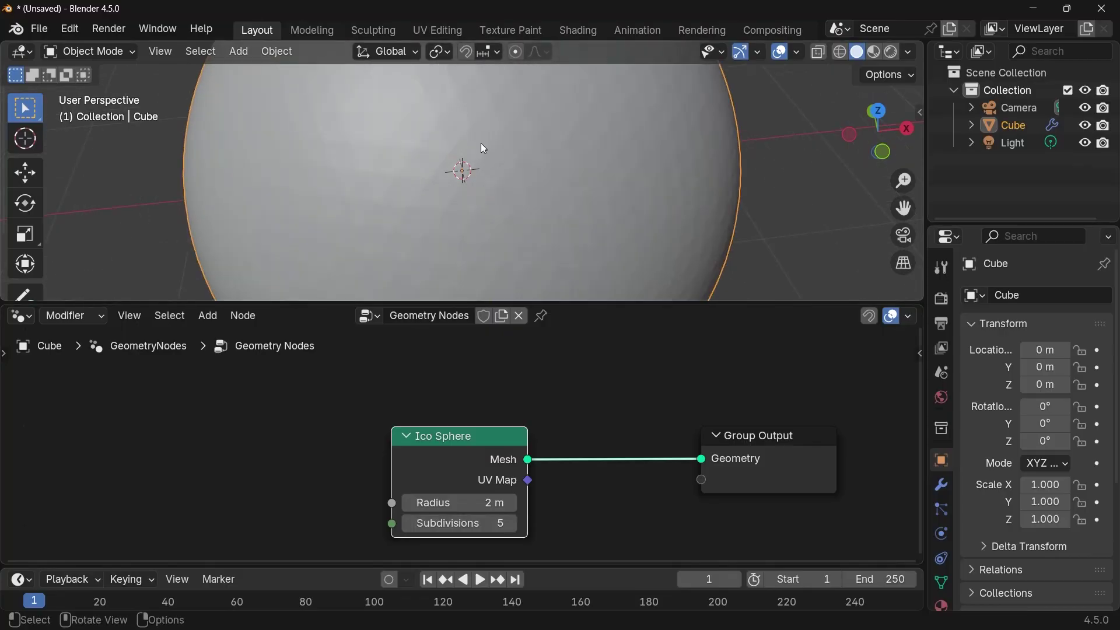
pyautogui.keyDown('shift'); pyautogui.moveTo(476, 130); pyautogui.dragTo(539, 218, button='middle'); pyautogui.keyUp('shift')
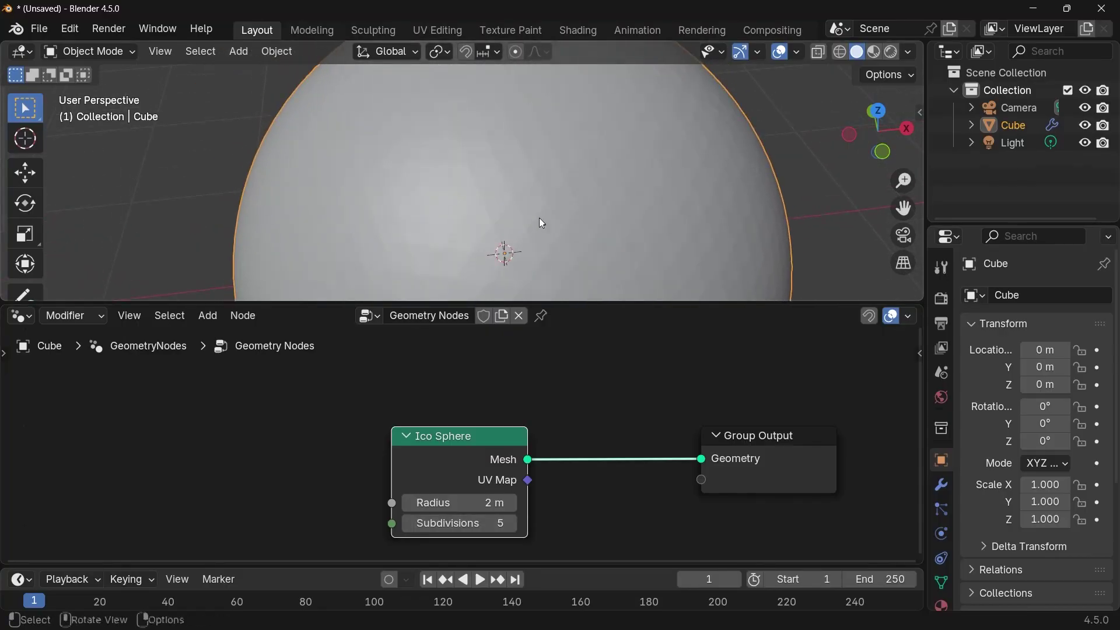
pyautogui.scroll(3, 490, 199)
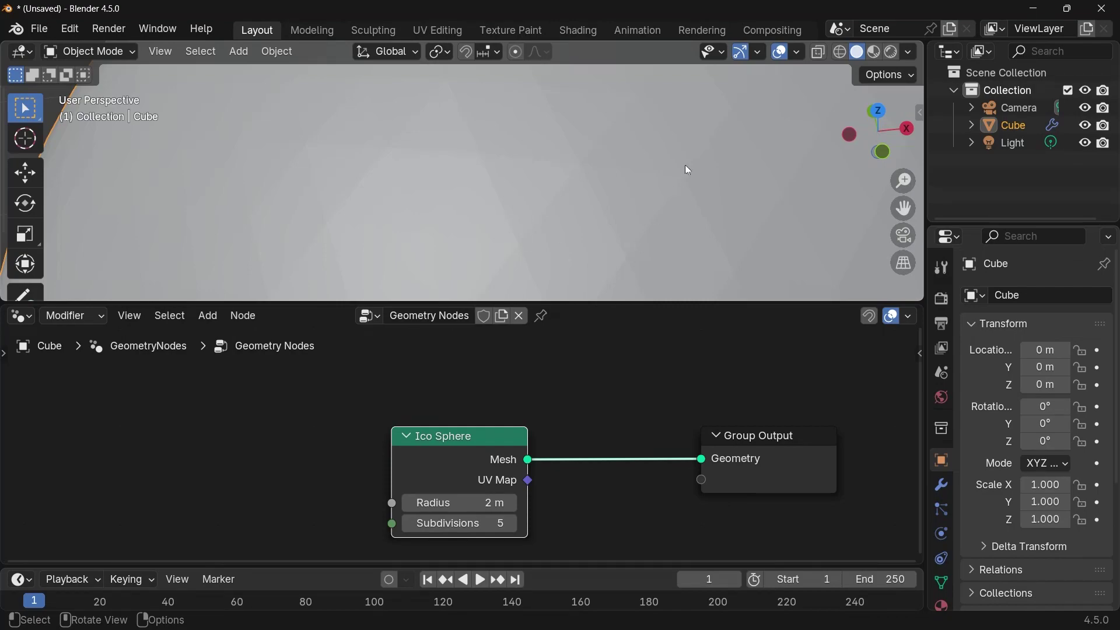
pyautogui.scroll(-4, 553, 203)
pyautogui.moveTo(464, 454); pyautogui.dragTo(193, 460)
pyautogui.moveTo(196, 460); pyautogui.dragTo(241, 413, button='middle')
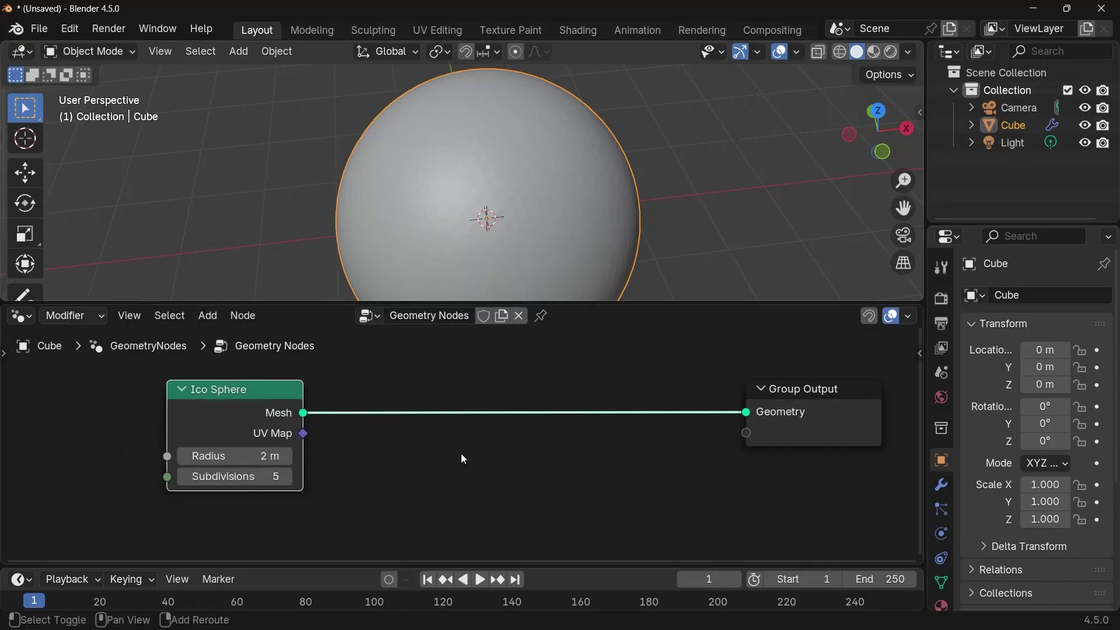
pyautogui.hotkey('shift', 'a')
pyautogui.write('instance oni')
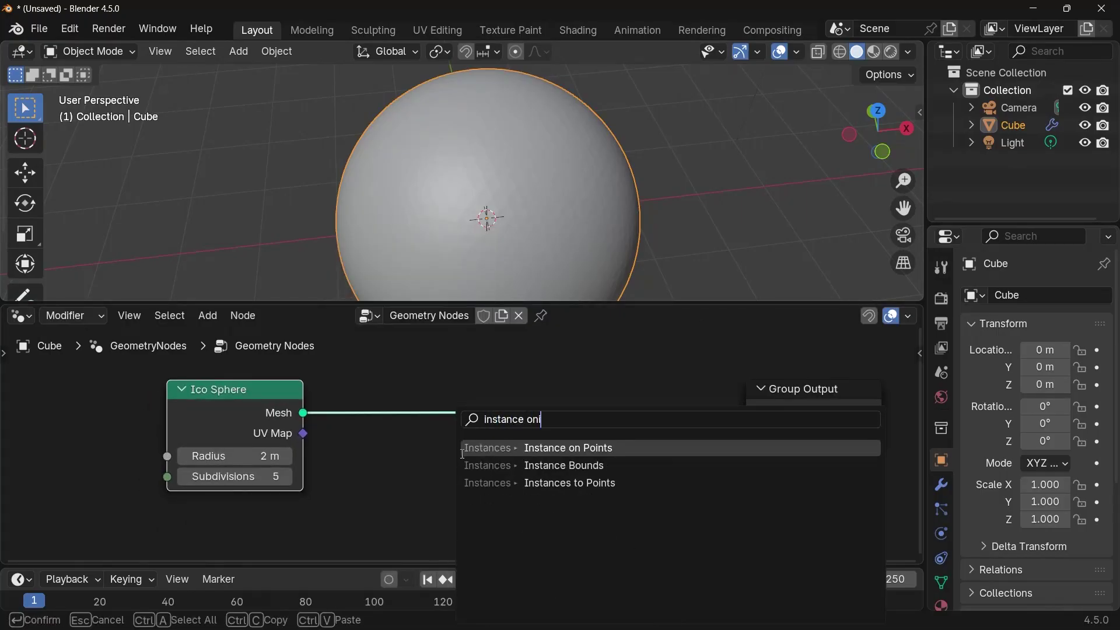
pyautogui.press('Return')
pyautogui.click(503, 411)
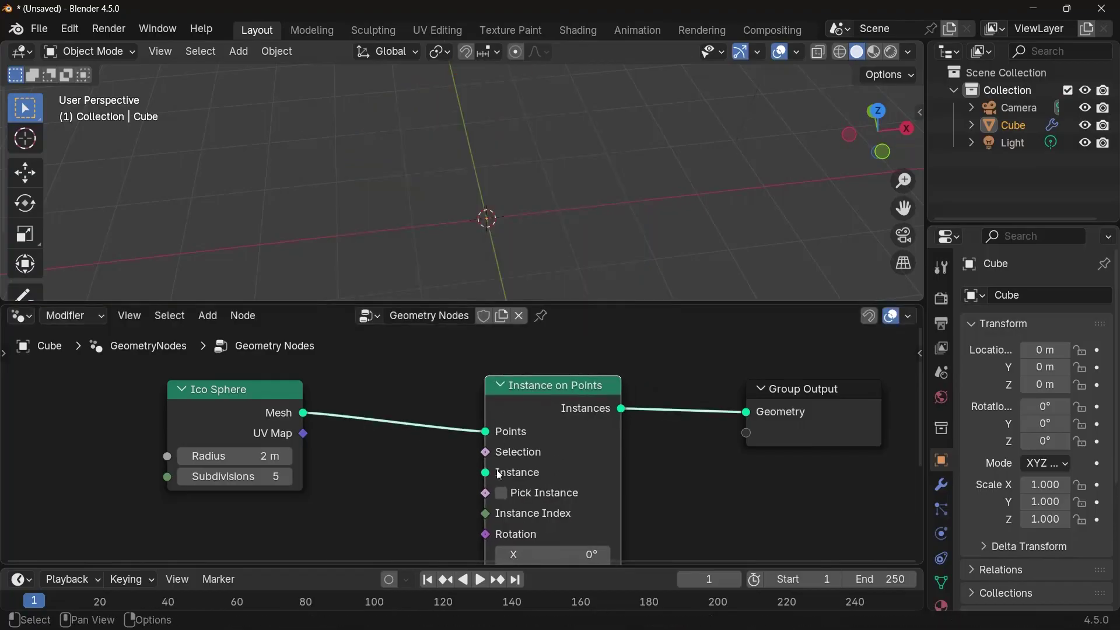
# - Add a second Ico Sphere node and connect its Mesh output to the Instance input of Instance on Points
pyautogui.moveTo(491, 483); pyautogui.dragTo(530, 416, button='middle')
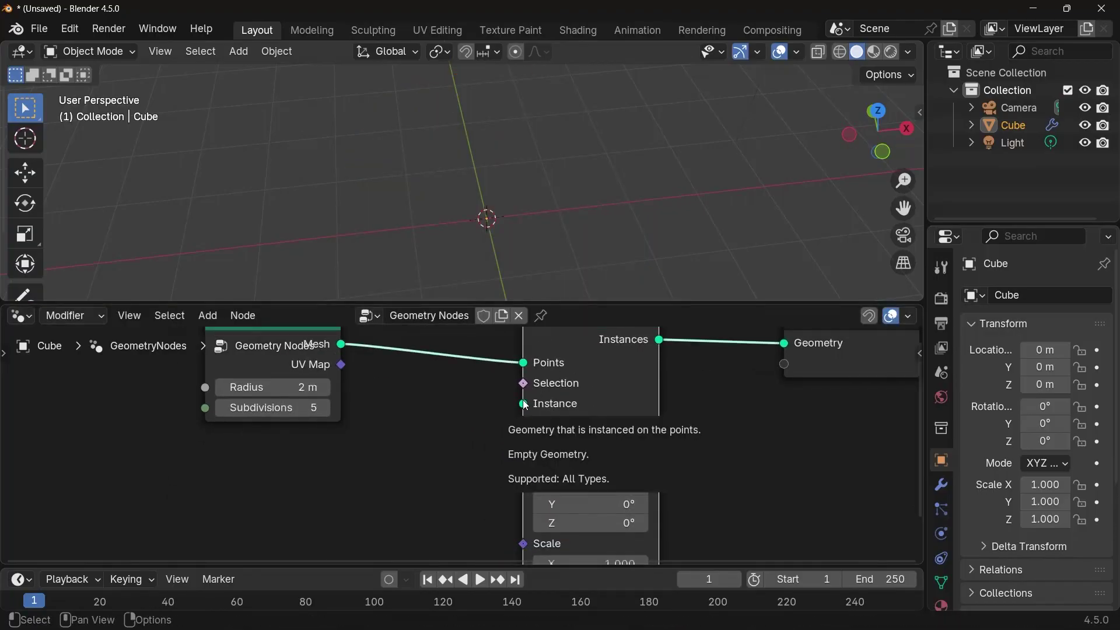
pyautogui.hotkey('shift', 'a')
pyautogui.write('ico')
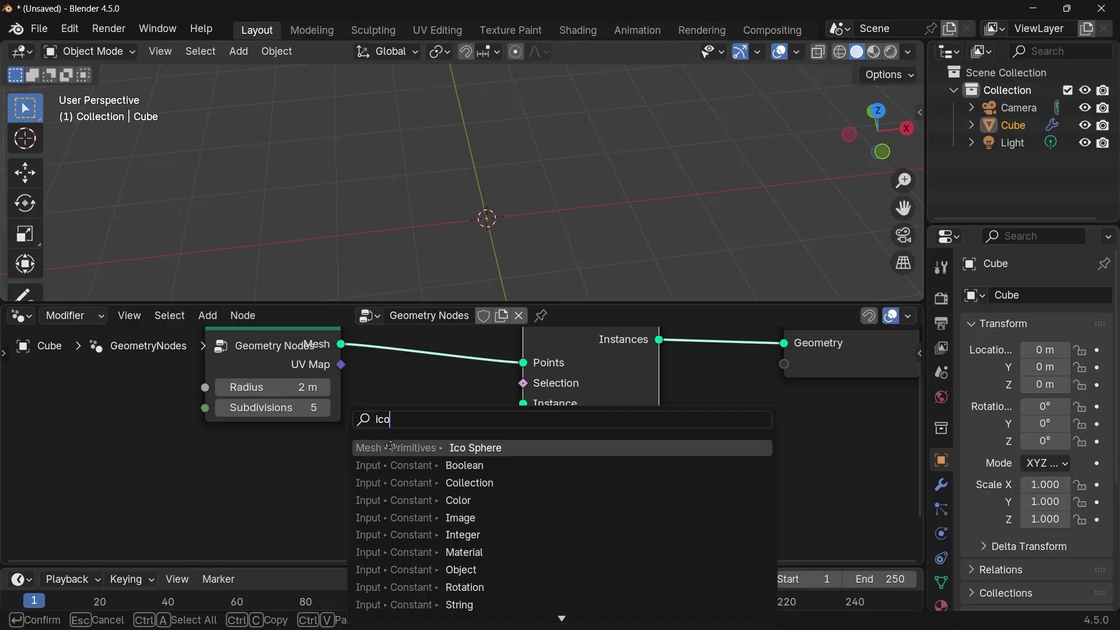
pyautogui.press('Return')
pyautogui.click(350, 475)
pyautogui.moveTo(339, 475); pyautogui.dragTo(536, 407)
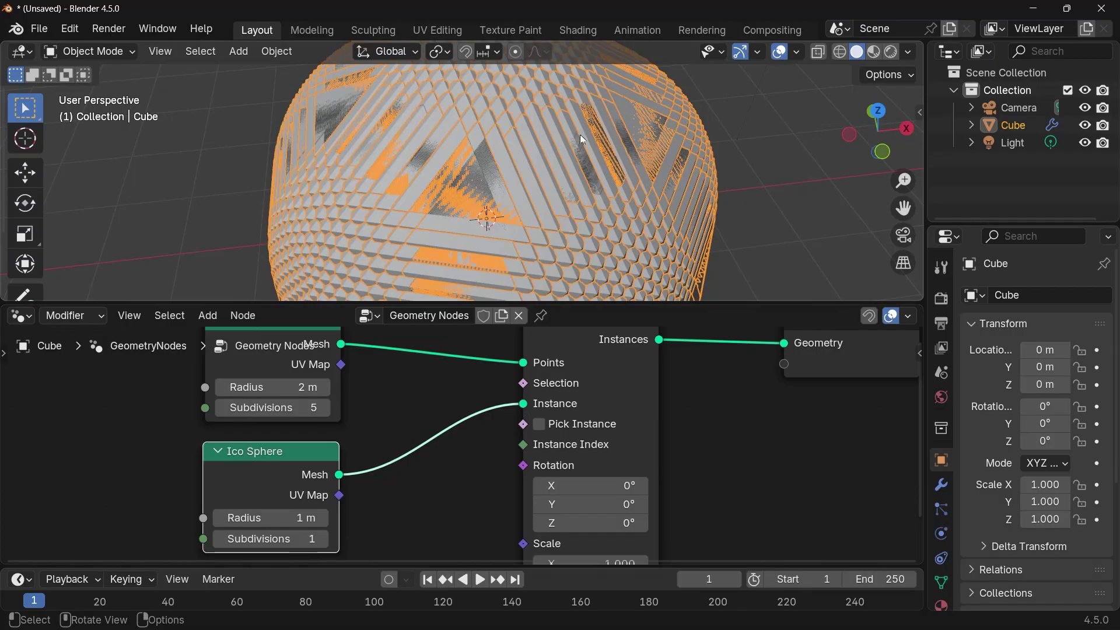
# - Set the radius of the instanced Ico Sphere to 0.1 m
pyautogui.moveTo(411, 472); pyautogui.dragTo(521, 388, button='middle')
pyautogui.scroll(2, 521, 388)
pyautogui.doubleClick(376, 419)
pyautogui.write('0.1')
pyautogui.press('Return')
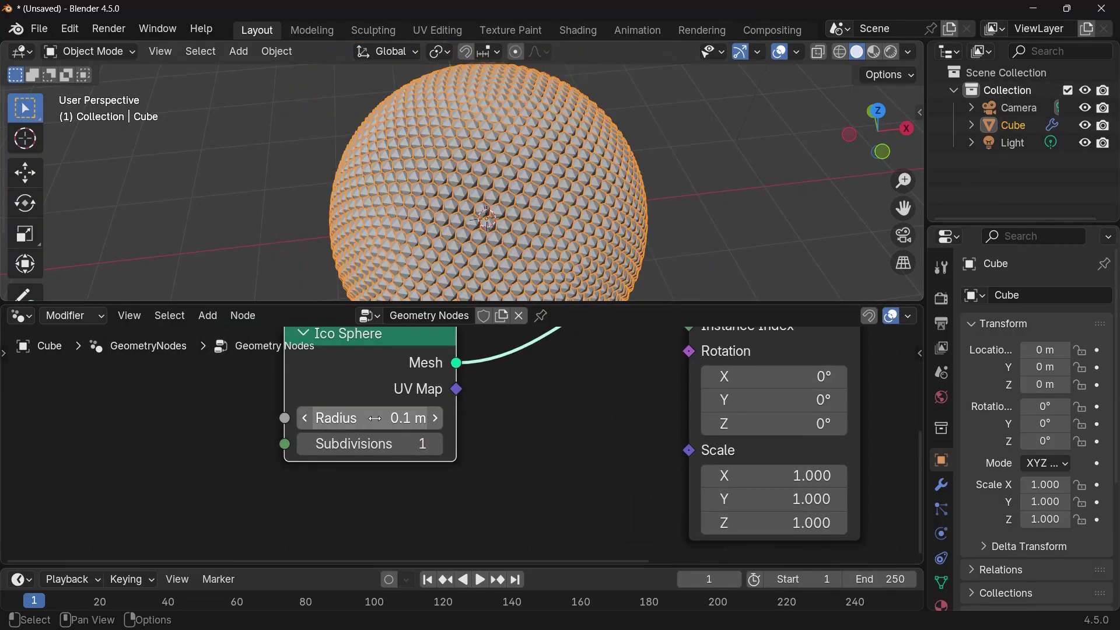
pyautogui.moveTo(375, 419)
pyautogui.mouseDown()
pyautogui.moveTo(315, 419)
pyautogui.moveTo(356, 419)
pyautogui.mouseUp()
pyautogui.click(380, 418)
pyautogui.write('0.1')
pyautogui.press('Return')
# - Insert a Set Shade Smooth node between the 0.1 m Ico Sphere and the Instance input of Instance on Points
pyautogui.scroll(5, 528, 222)
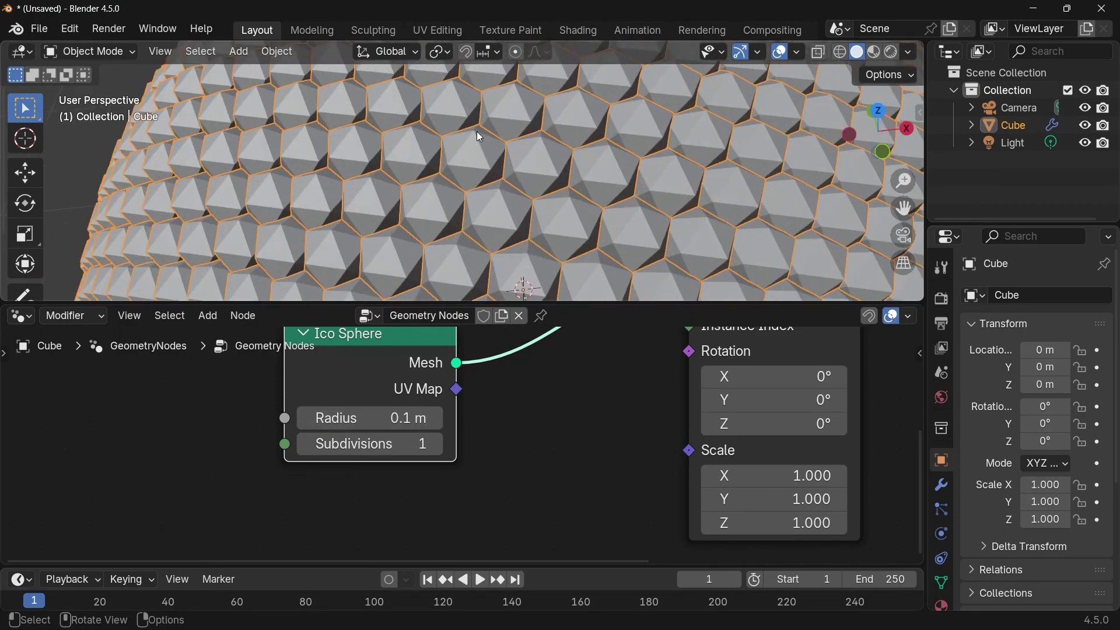
pyautogui.moveTo(583, 407); pyautogui.dragTo(550, 440, button='middle')
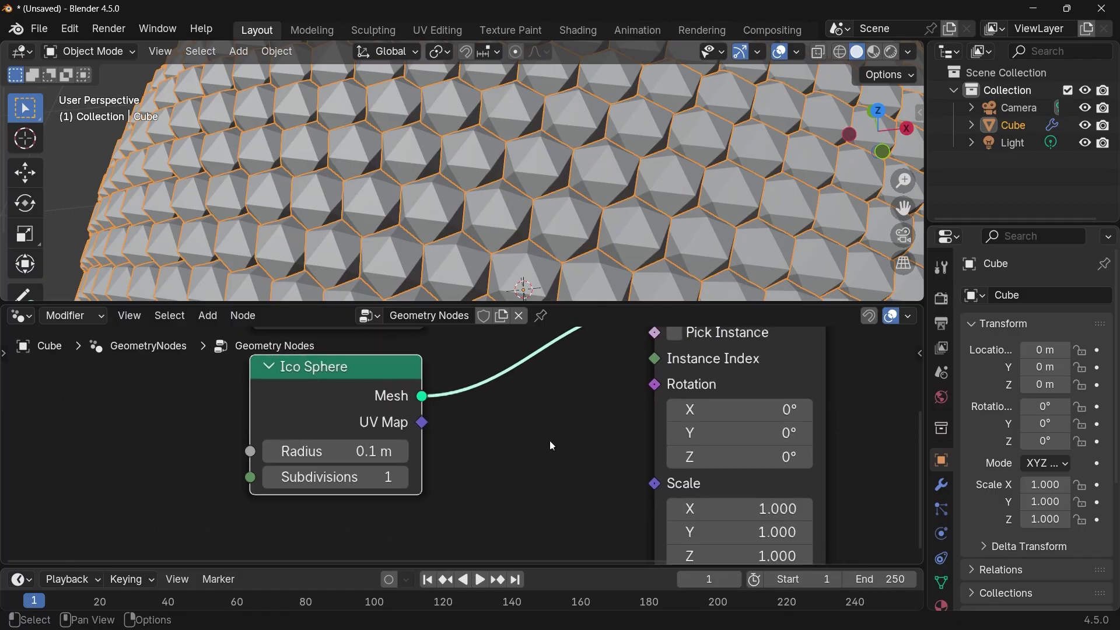
pyautogui.hotkey('shift', 'a')
pyautogui.write('s')
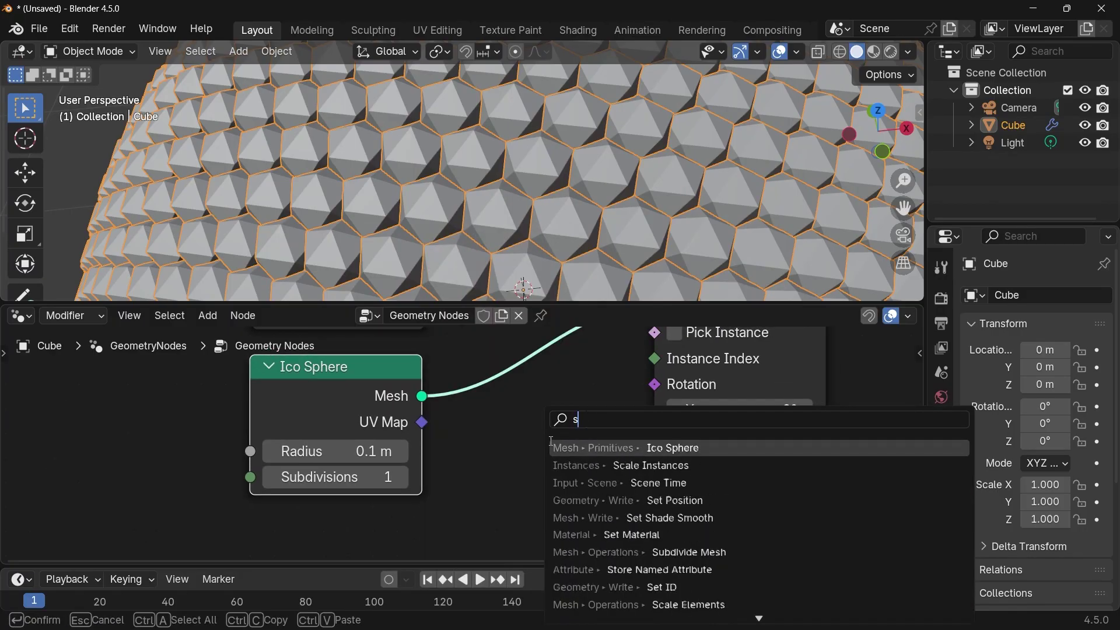
pyautogui.write('et sha')
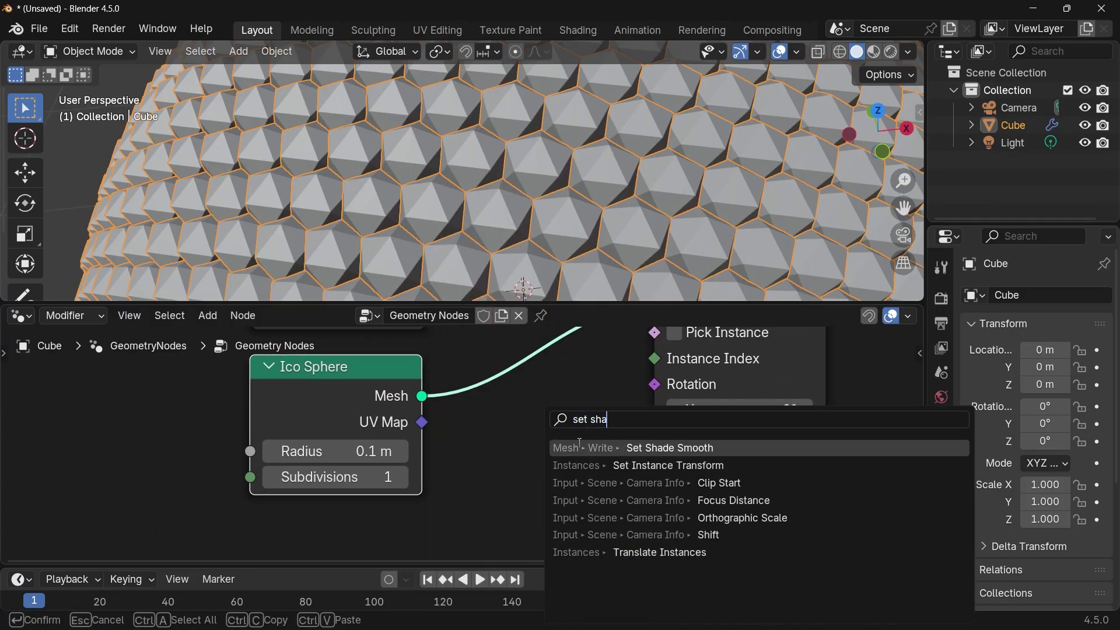
pyautogui.press('Return')
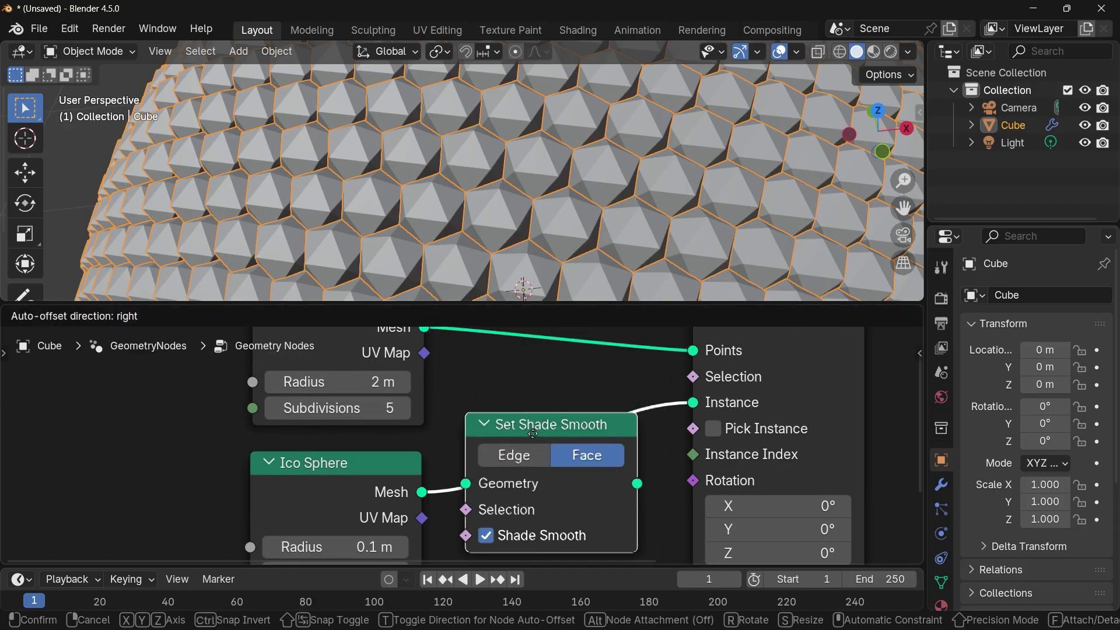
pyautogui.click(538, 420)
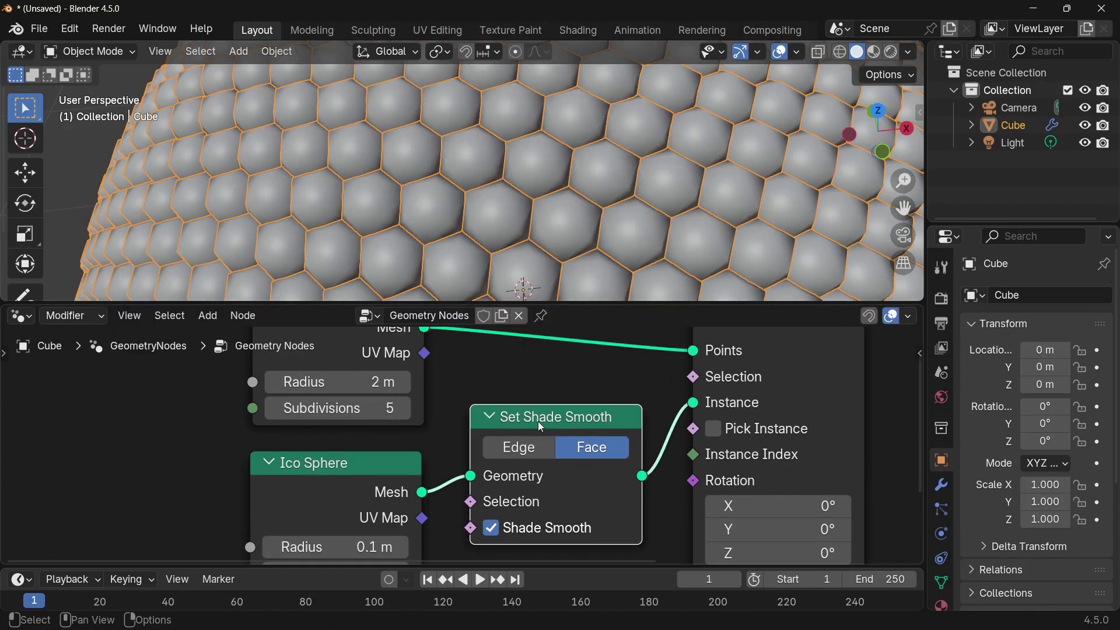
# - Set the subdivisions of the 0.1 m Ico Sphere to 2 after trying values of 3 and 4
pyautogui.moveTo(544, 197); pyautogui.dragTo(583, 203, button='middle')
pyautogui.scroll(5, 582, 204)
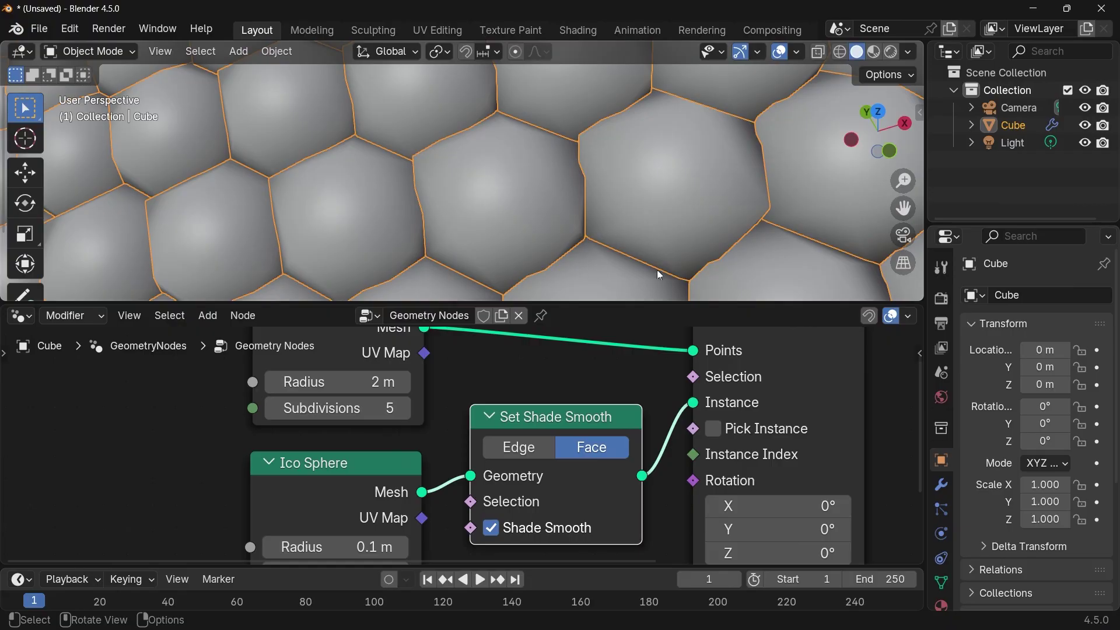
pyautogui.moveTo(428, 507); pyautogui.dragTo(458, 457, button='middle')
pyautogui.click(458, 465)
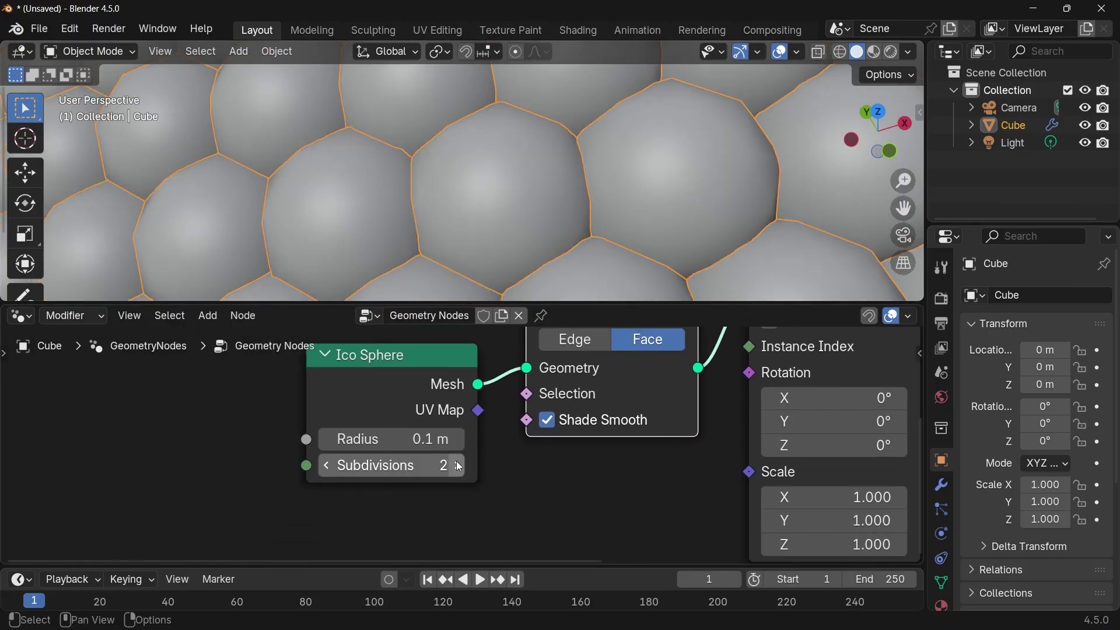
pyautogui.click(459, 465)
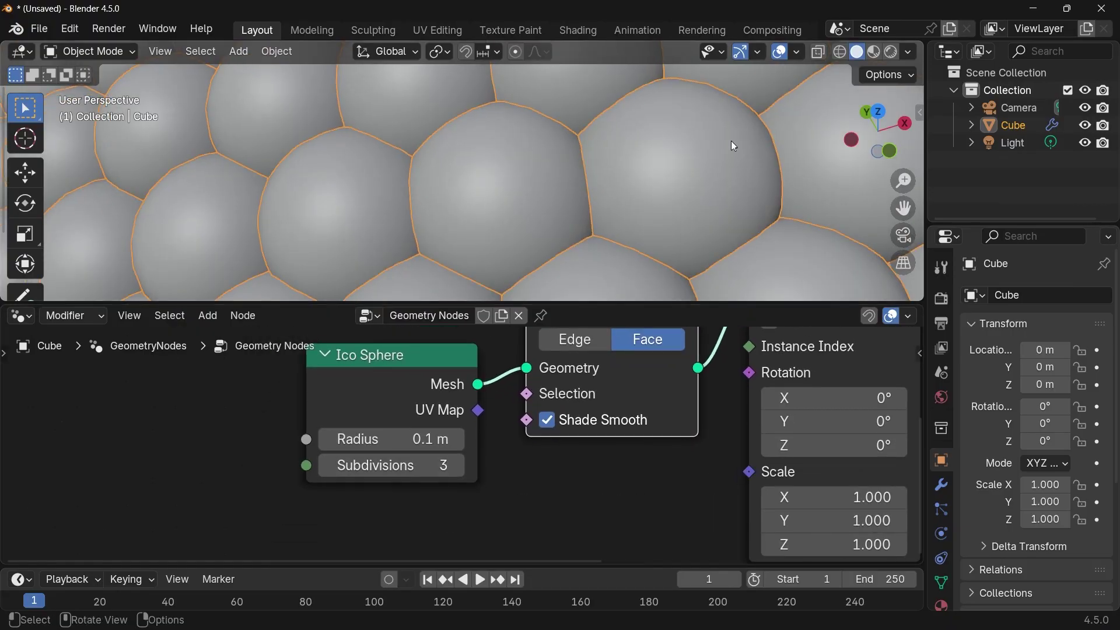
pyautogui.scroll(-7, 681, 170)
pyautogui.click(458, 473)
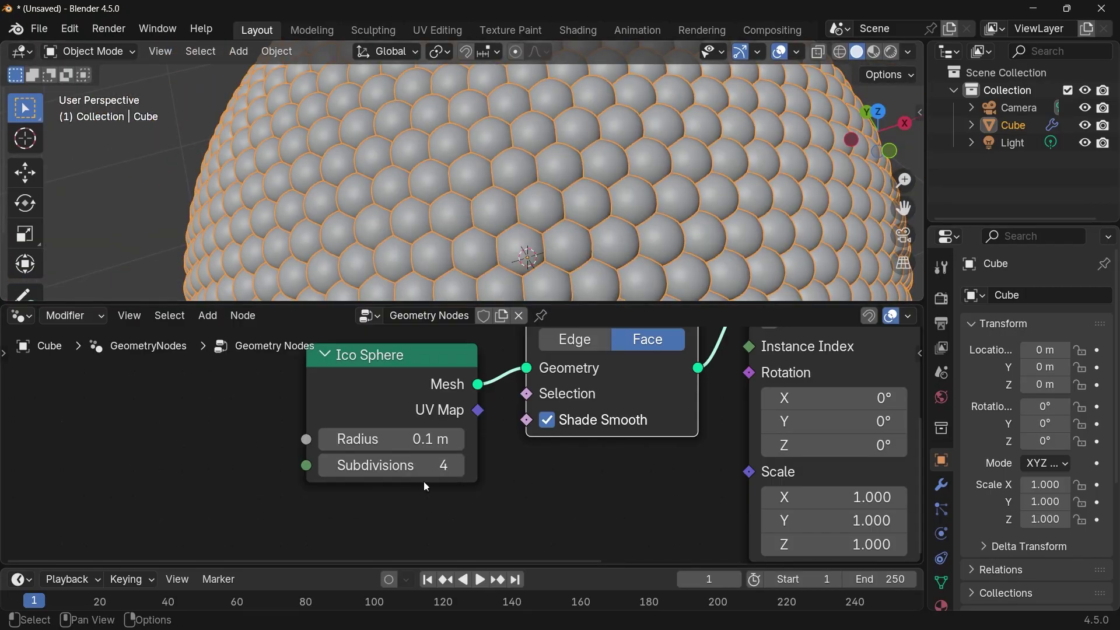
pyautogui.click(322, 469)
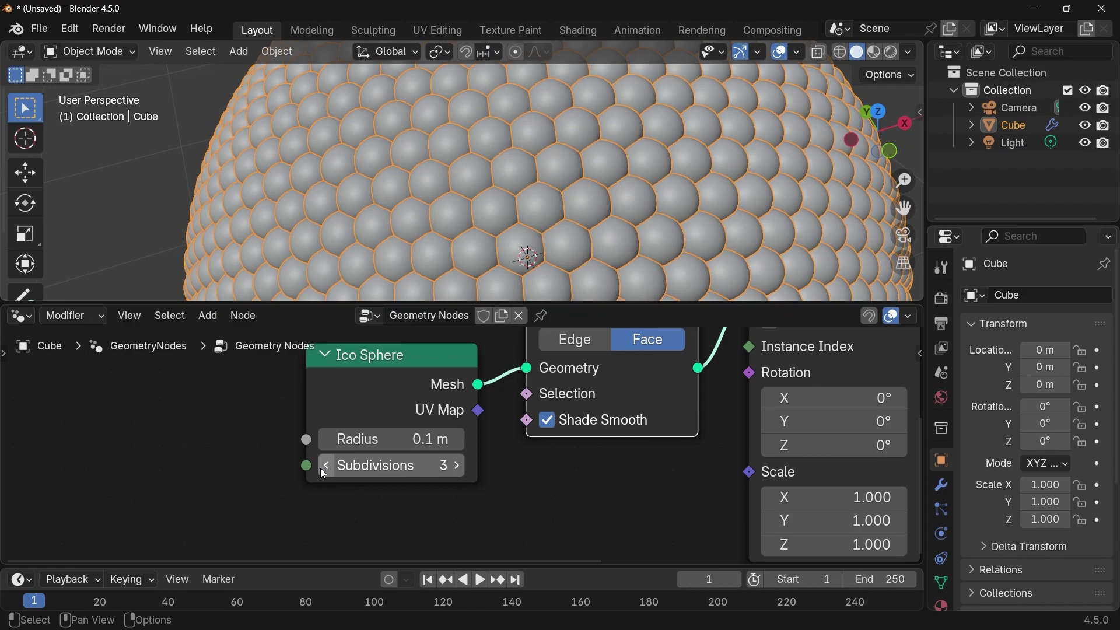
pyautogui.click(324, 474)
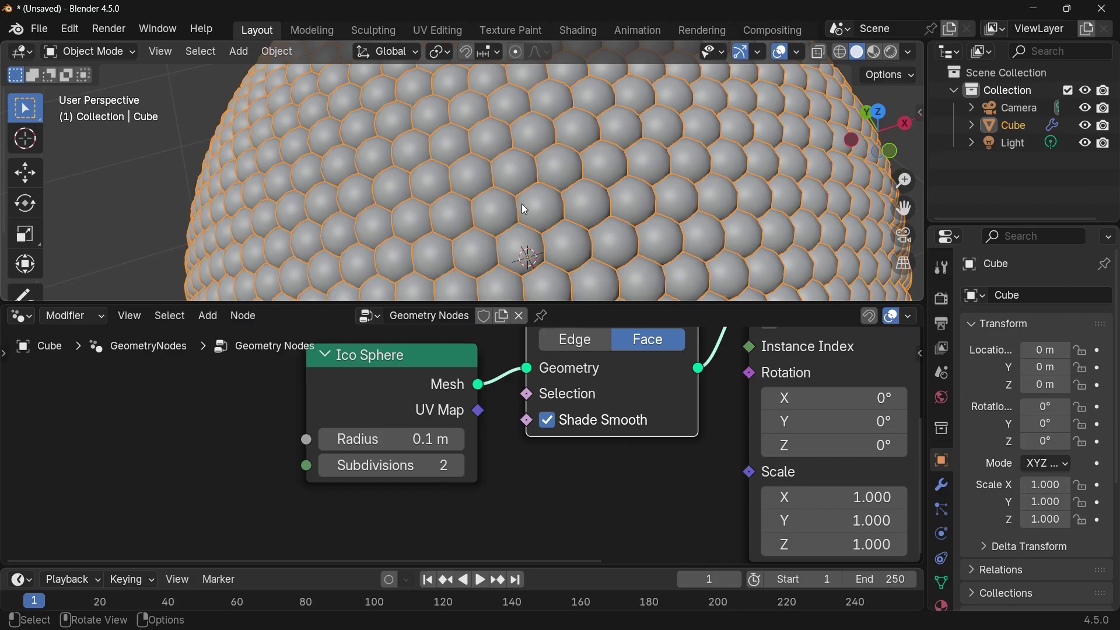
# - Move the Group Output further from Instance on Points and insert a Set Position node on the link between them
pyautogui.scroll(-5, 521, 208)
pyautogui.scroll(-3, 580, 438)
pyautogui.scroll(-2, 580, 438)
pyautogui.moveTo(664, 404); pyautogui.dragTo(423, 448, button='middle')
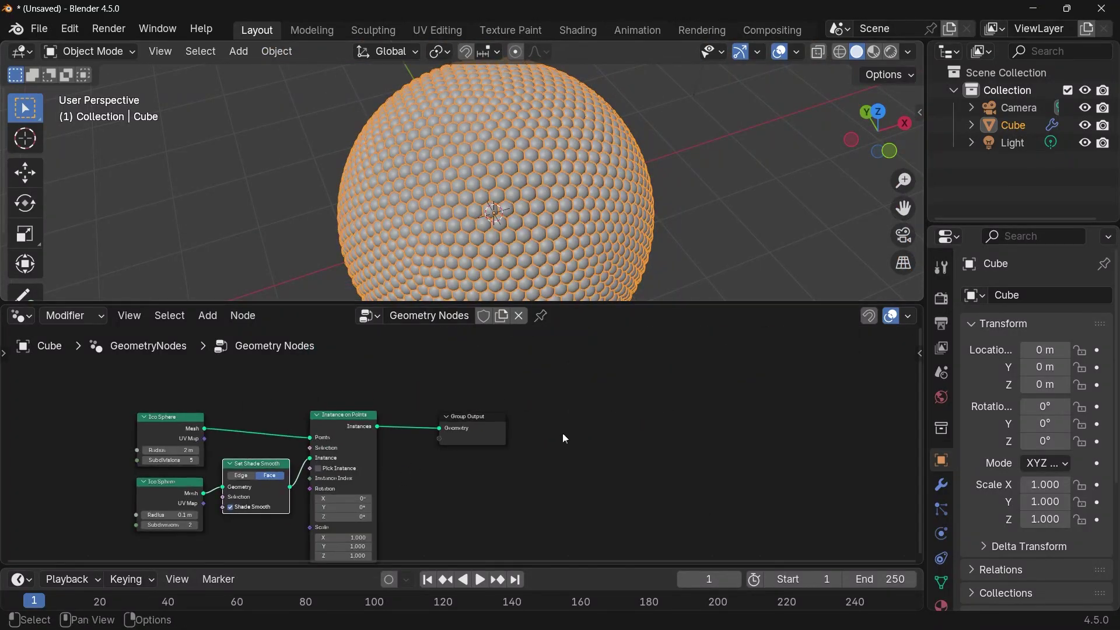
pyautogui.moveTo(477, 425); pyautogui.dragTo(677, 425)
pyautogui.scroll(1, 563, 484)
pyautogui.scroll(1, 562, 484)
pyautogui.hotkey('shift', 'a')
pyautogui.write('set po')
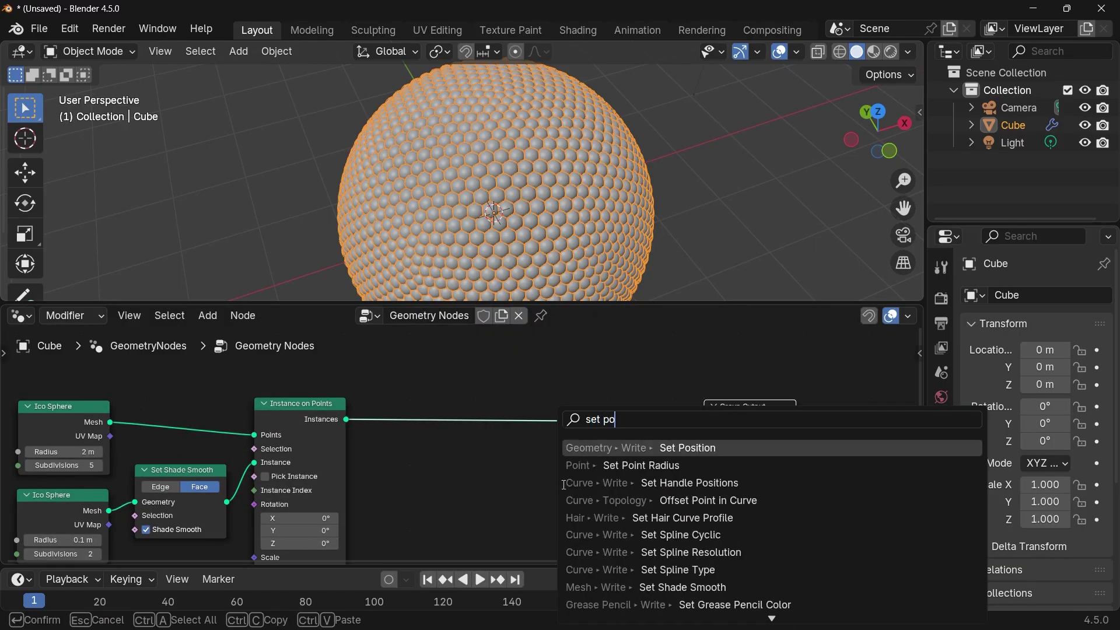
pyautogui.press('Return')
pyautogui.click(583, 473)
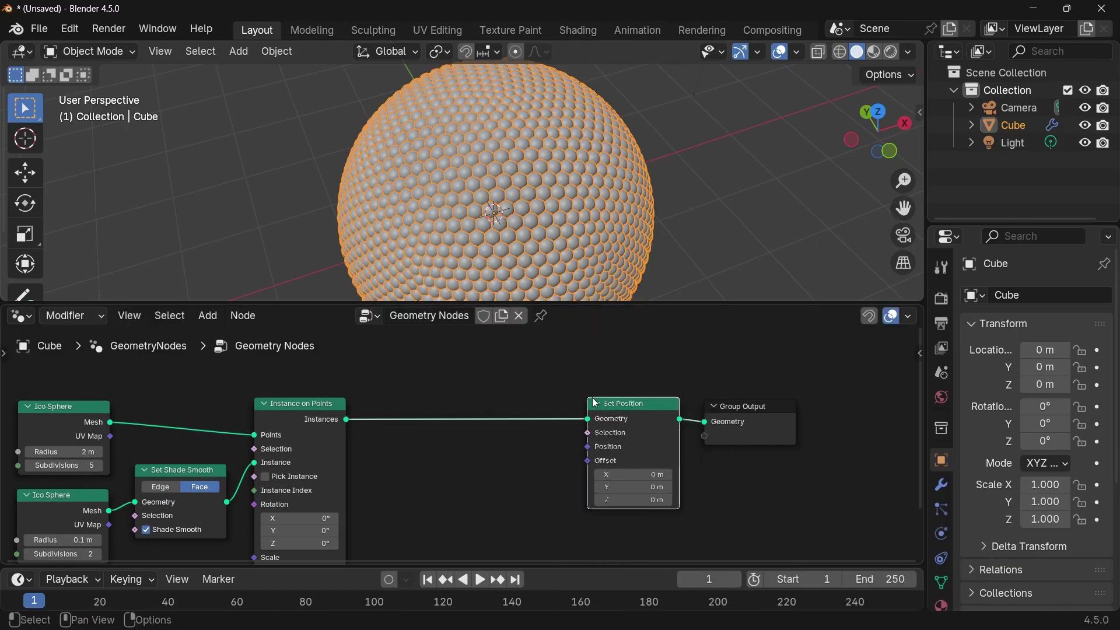
# - Add a Position node and connect its output to the Offset input of Set Position
pyautogui.scroll(2, 505, 466)
pyautogui.moveTo(525, 467); pyautogui.dragTo(540, 436, button='middle')
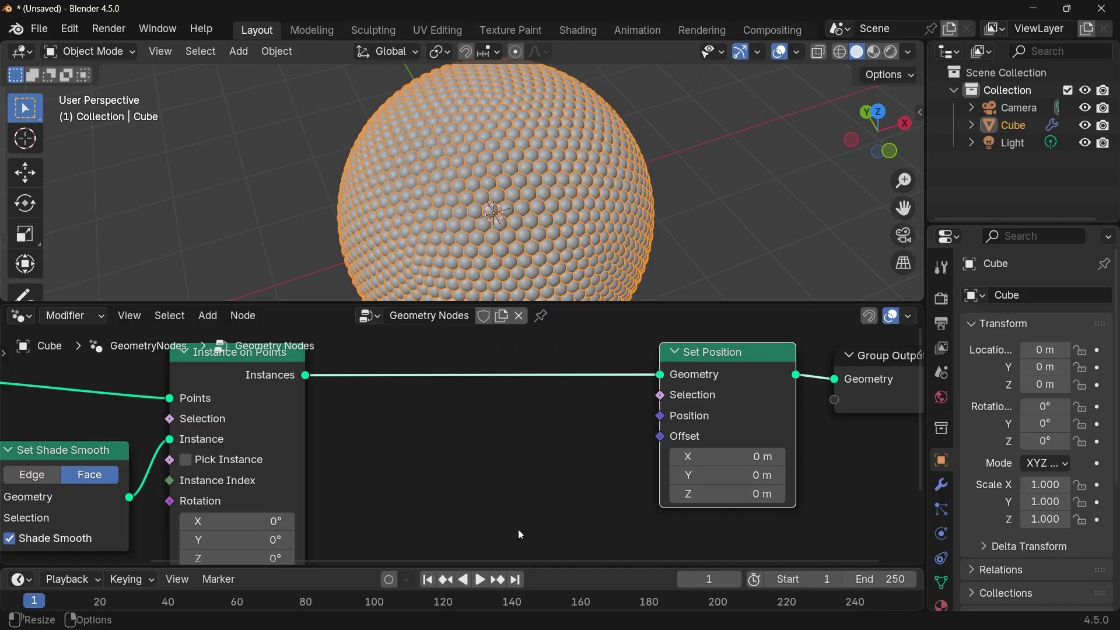
pyautogui.moveTo(518, 466); pyautogui.dragTo(540, 431, button='middle')
pyautogui.hotkey('shift', 'a')
pyautogui.write('posi')
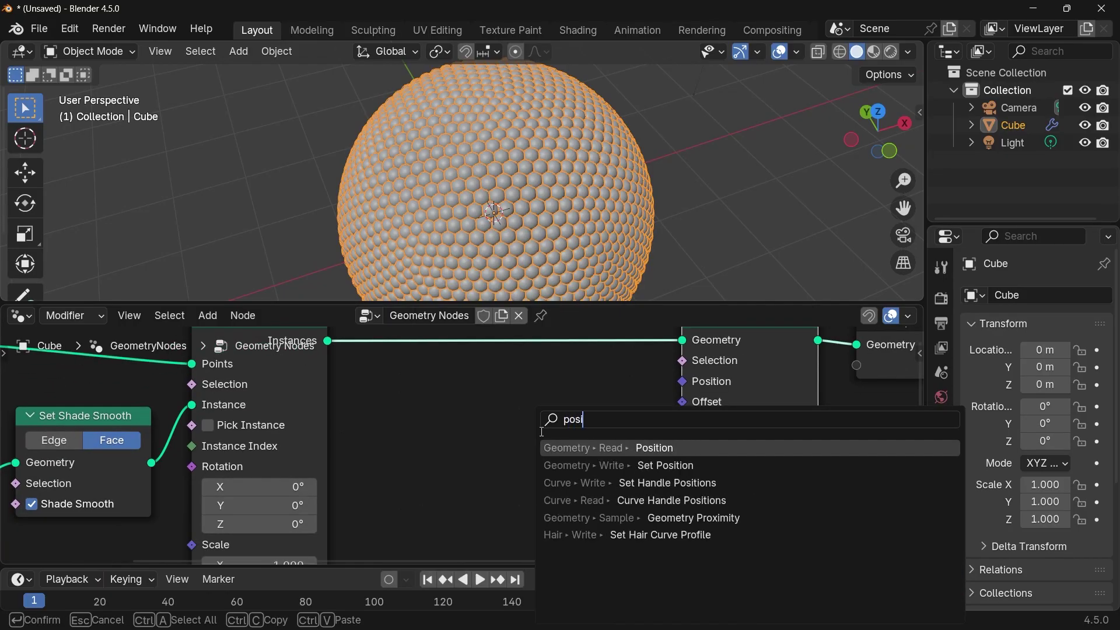
pyautogui.press('Return')
pyautogui.click(467, 412)
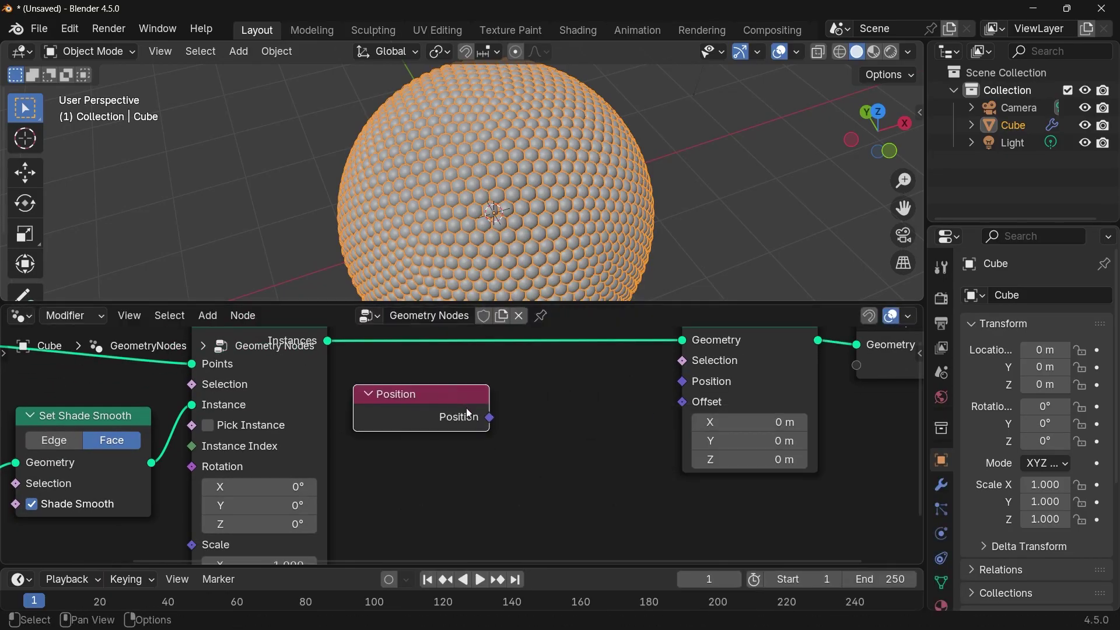
pyautogui.moveTo(491, 418); pyautogui.dragTo(667, 402)
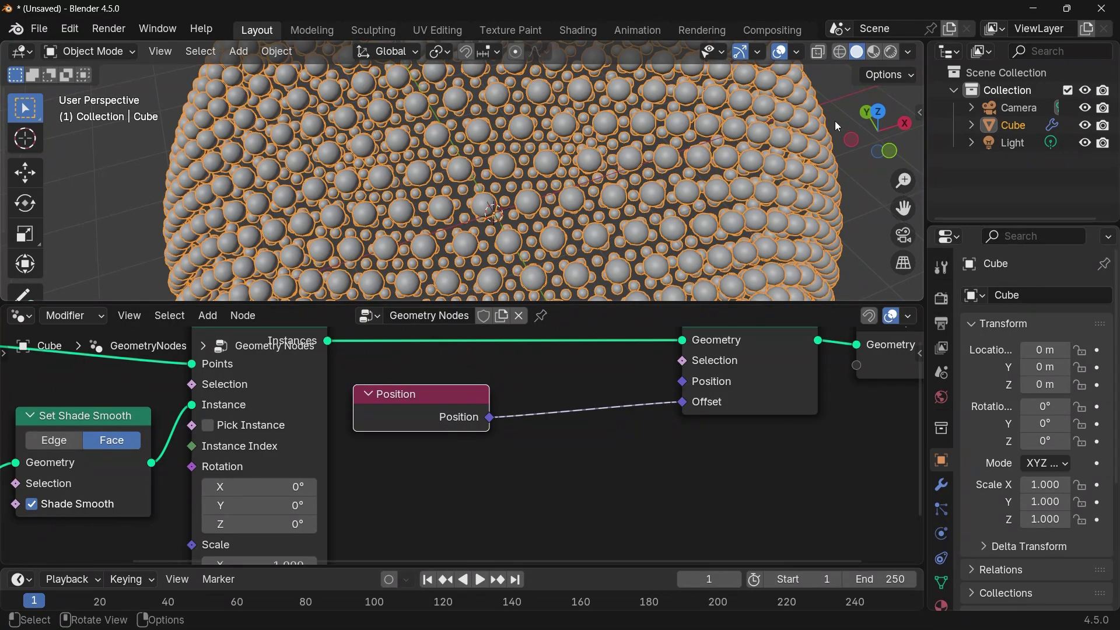
pyautogui.moveTo(420, 416)
pyautogui.mouseDown()
pyautogui.moveTo(439, 396)
pyautogui.moveTo(435, 415)
pyautogui.moveTo(418, 408)
pyautogui.mouseUp()
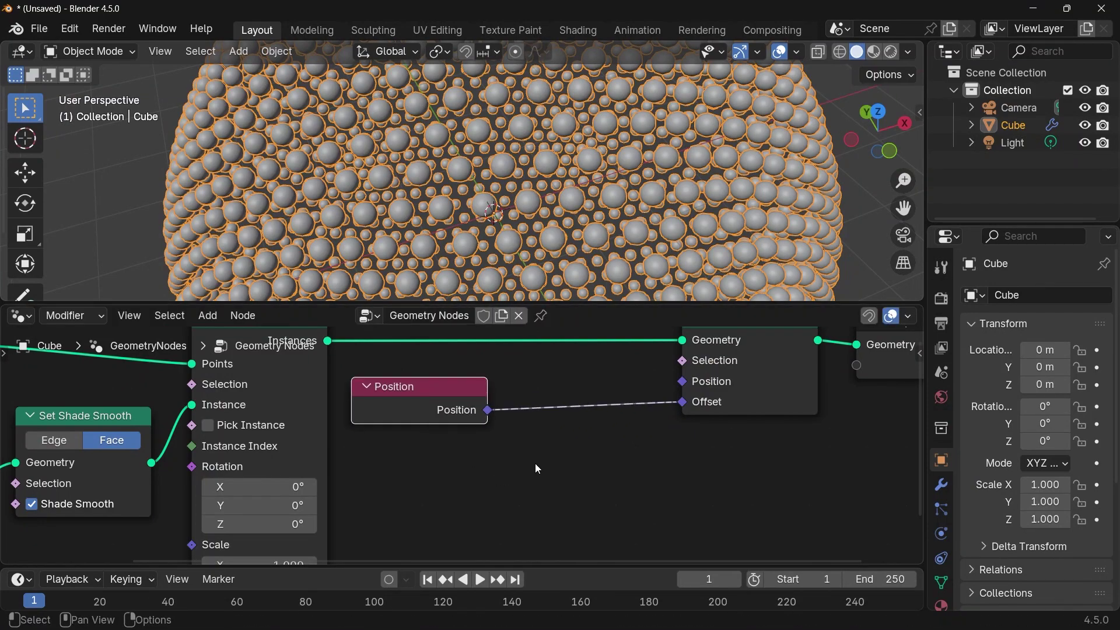
# - Insert a Vector Math node between Position and the Set Position Offset, with its operation set to Scale
pyautogui.hotkey('shift', 'a')
pyautogui.write('vector math')
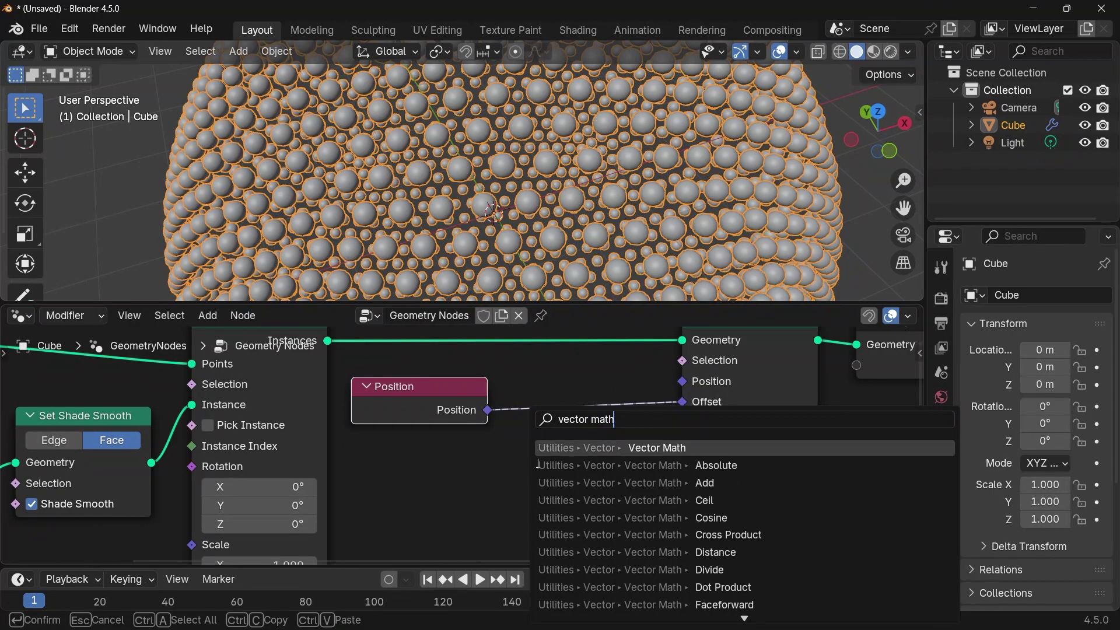
pyautogui.press('Return')
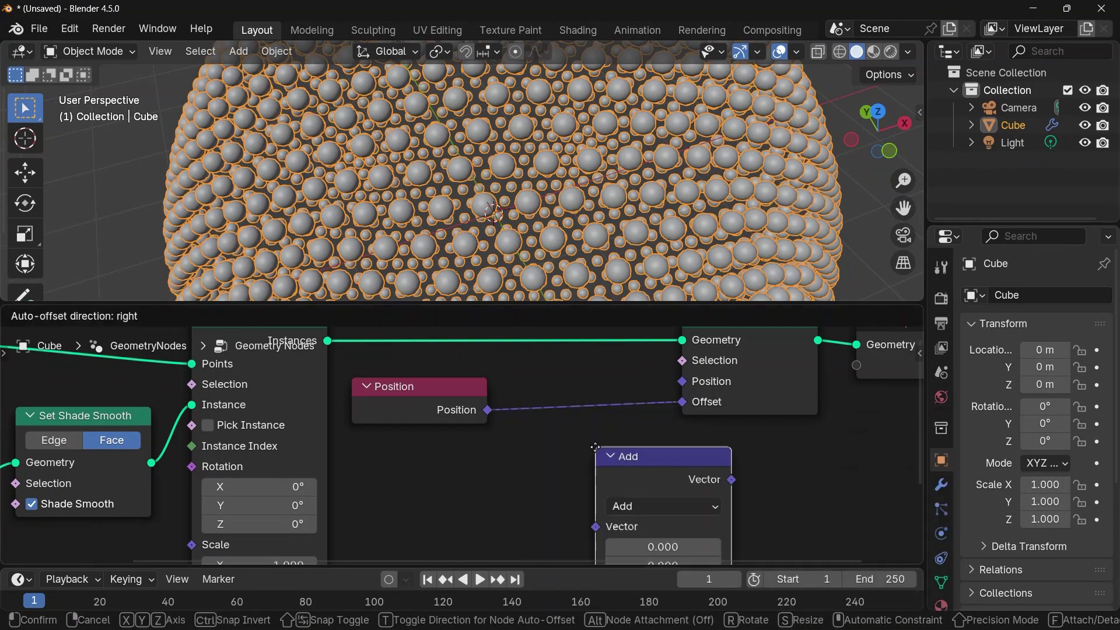
pyautogui.click(530, 413)
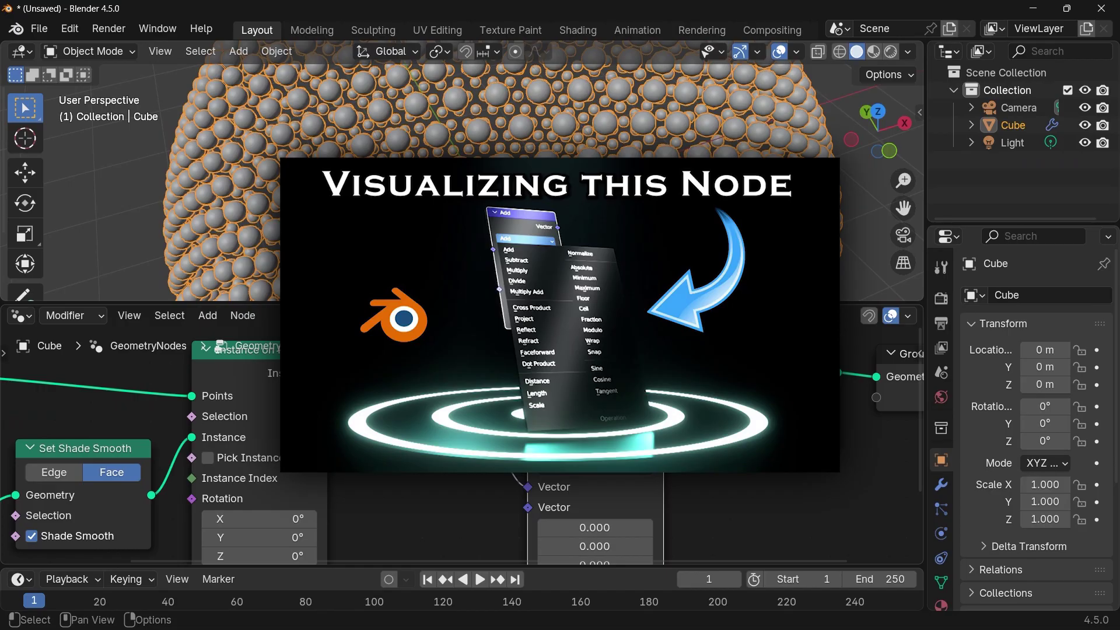
pyautogui.click(629, 470)
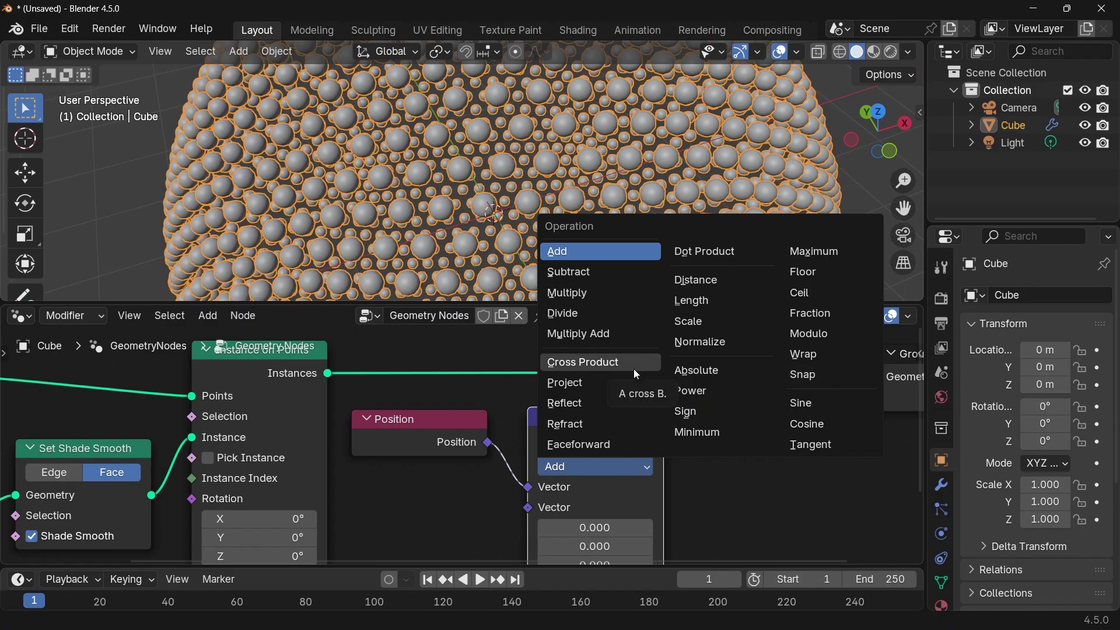
pyautogui.click(683, 321)
# - Try a factor of 0 on the Scale vector node, then set it to 1 and compare the sphere spread
pyautogui.moveTo(637, 479); pyautogui.dragTo(632, 422, button='middle')
pyautogui.moveTo(631, 431)
pyautogui.mouseDown()
pyautogui.moveTo(589, 431)
pyautogui.moveTo(613, 430)
pyautogui.mouseUp()
pyautogui.click(631, 431)
pyautogui.write('0')
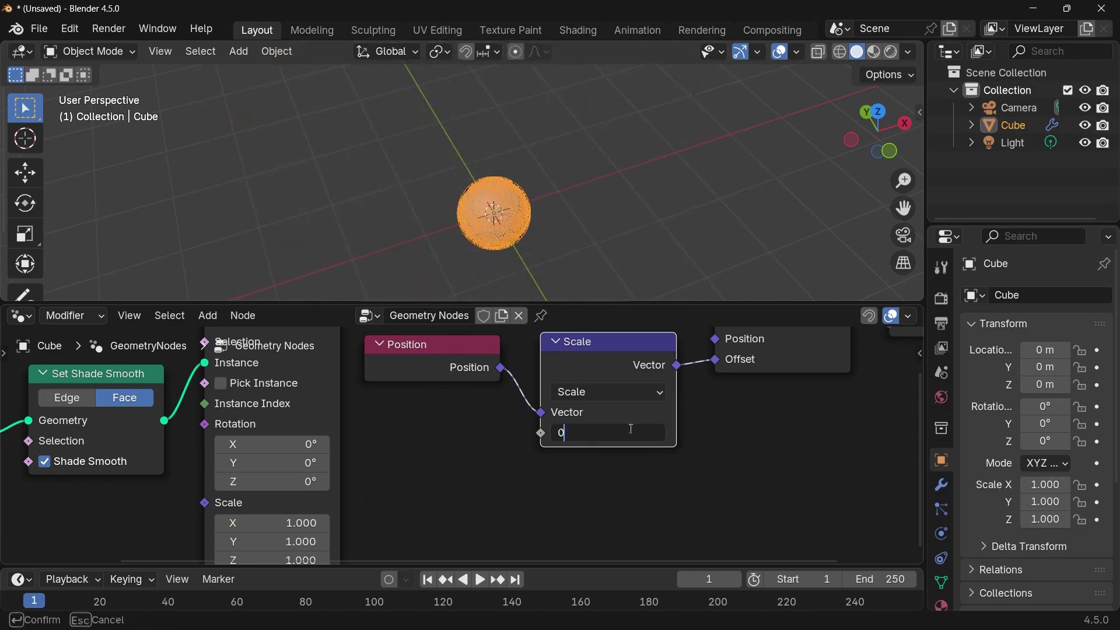
pyautogui.press('Return')
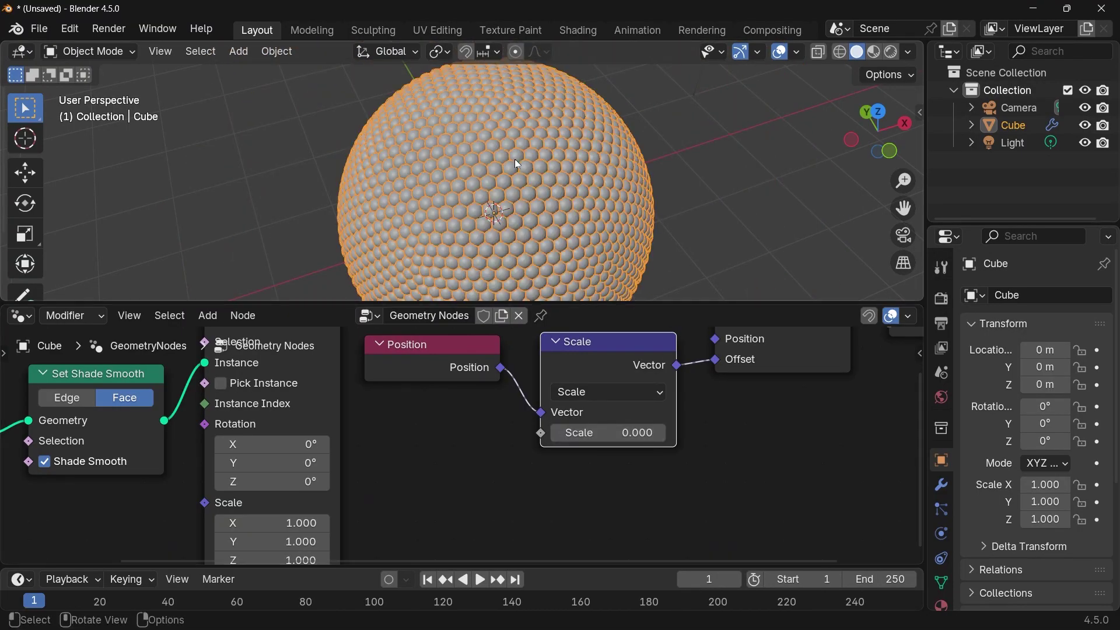
pyautogui.click(626, 432)
pyautogui.write('1')
pyautogui.press('Return')
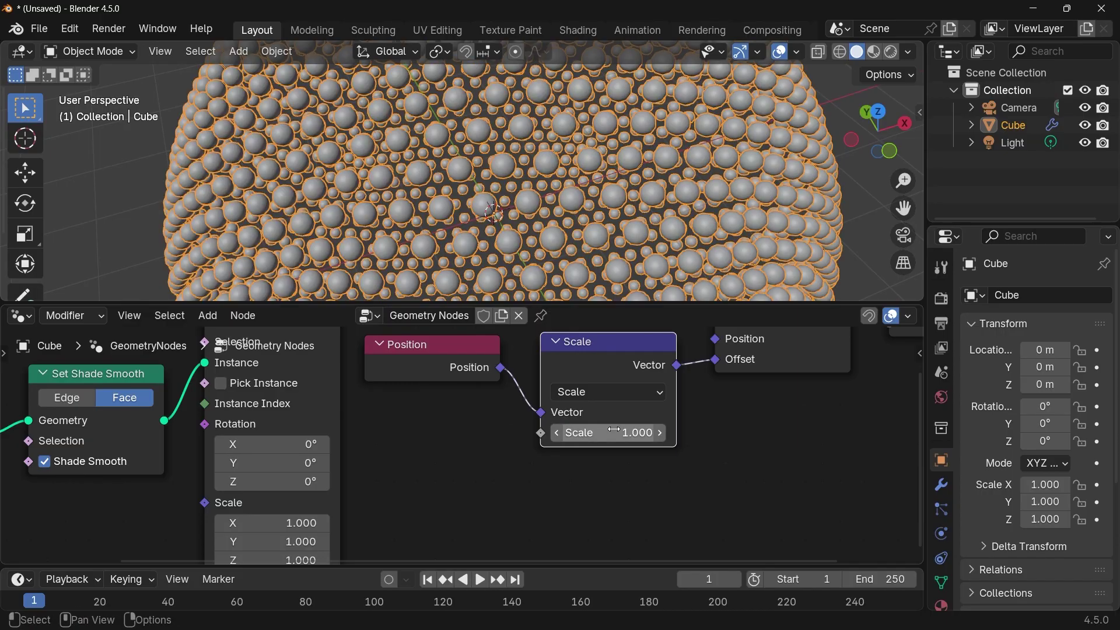
pyautogui.scroll(-4, 537, 170)
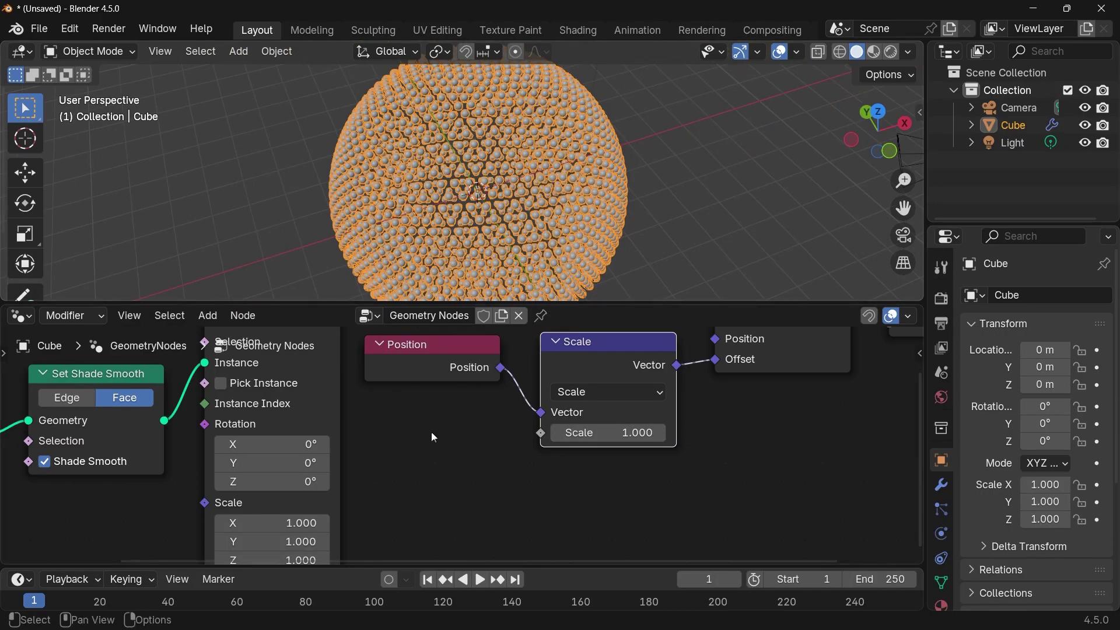
pyautogui.click(441, 368)
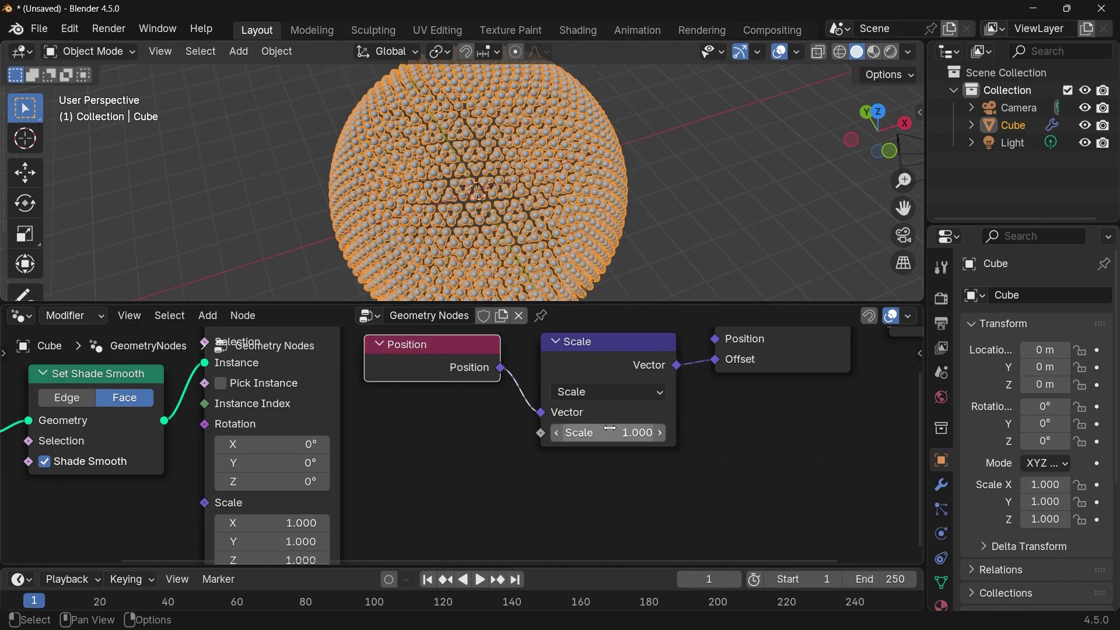
# - Add a Noise Texture below the Position node and connect its Color output to the Scale node's factor input
pyautogui.moveTo(614, 489); pyautogui.dragTo(615, 490, button='middle')
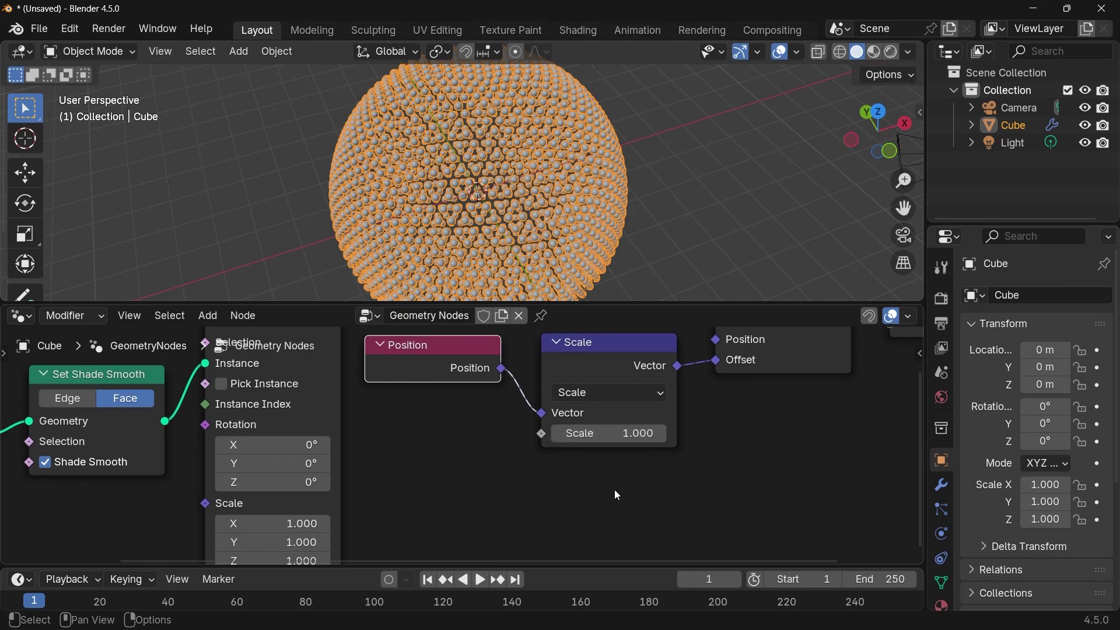
pyautogui.hotkey('shift', 'a')
pyautogui.write('noi')
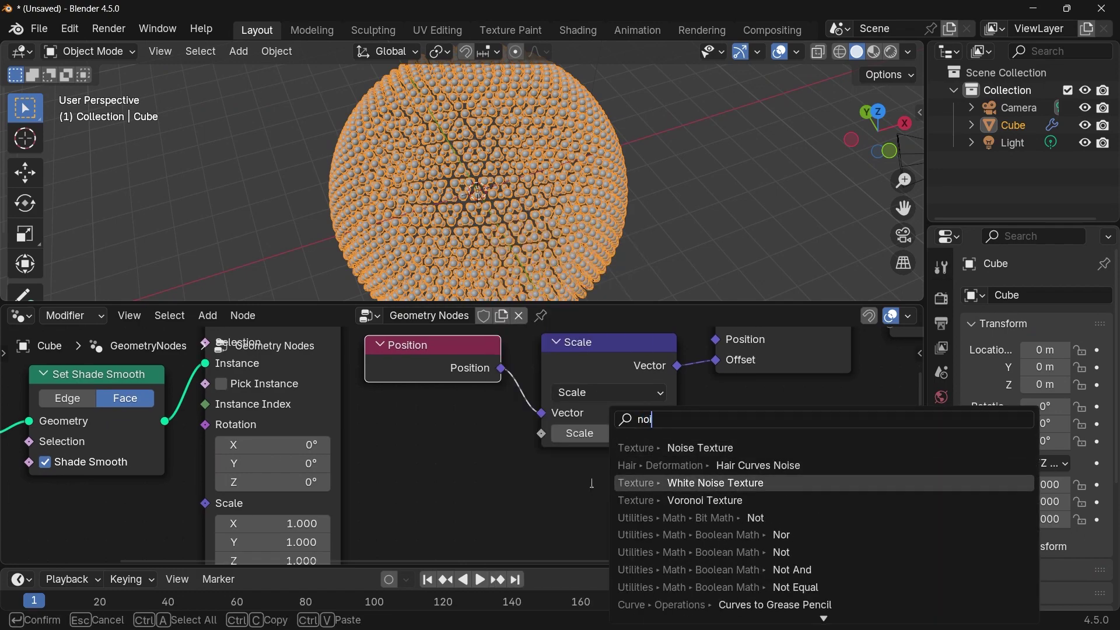
pyautogui.click(593, 448)
pyautogui.click(507, 470)
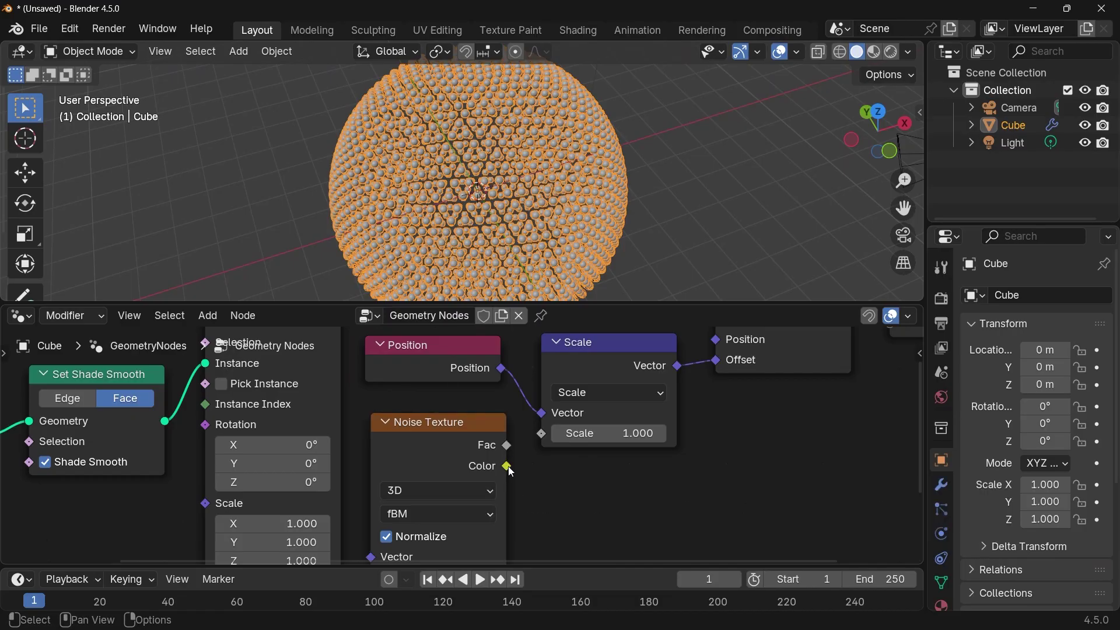
pyautogui.moveTo(507, 466); pyautogui.dragTo(541, 433)
pyautogui.moveTo(513, 187); pyautogui.dragTo(509, 109, button='middle')
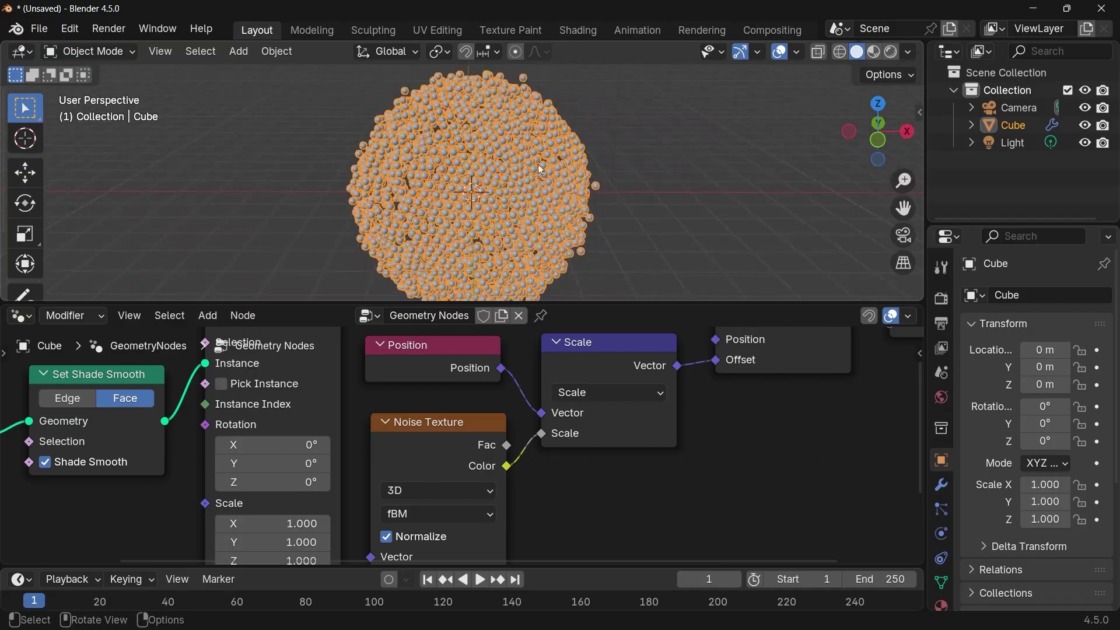
# - Set the Noise Texture's Scale to 0.5 and check the deformed sphere from several sides
pyautogui.moveTo(531, 530); pyautogui.dragTo(632, 426, button='middle')
pyautogui.click(545, 473)
pyautogui.write('0.5')
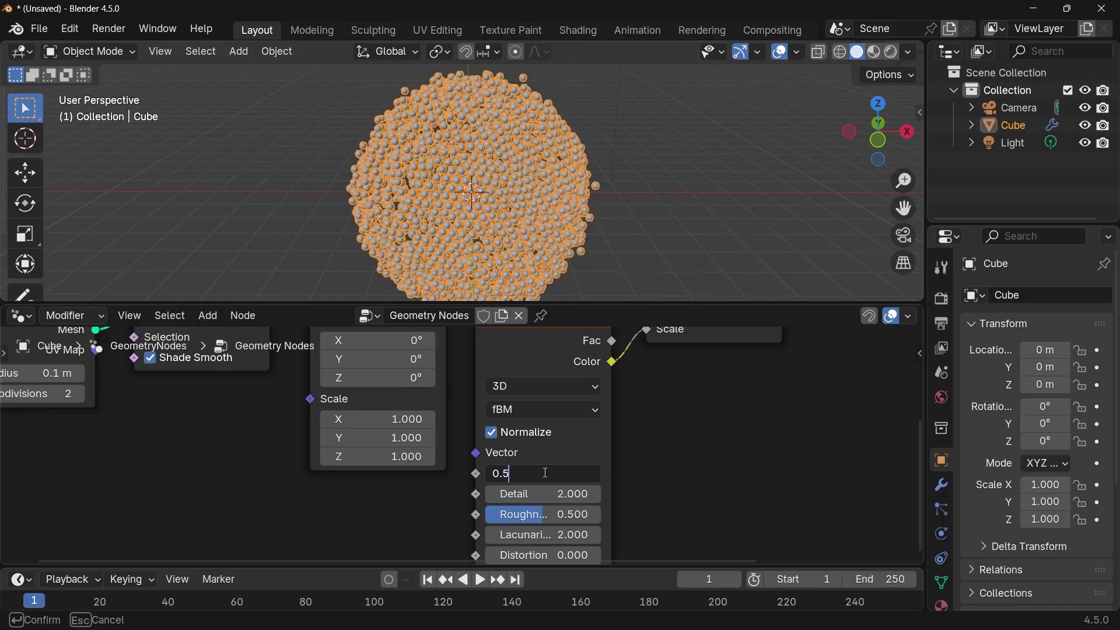
pyautogui.press('Return')
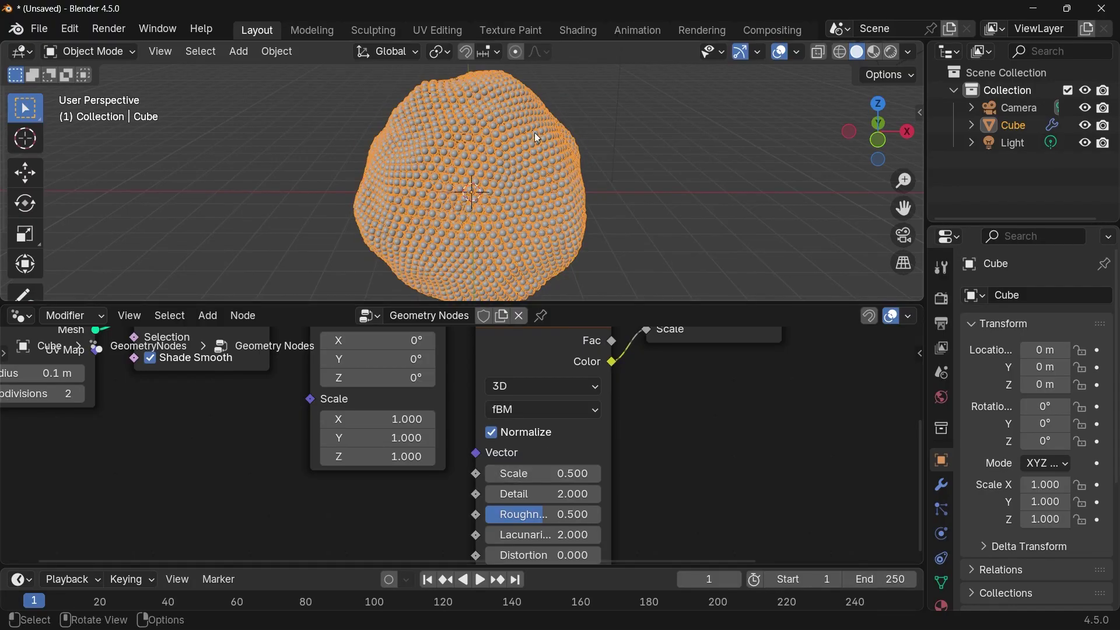
pyautogui.moveTo(504, 205); pyautogui.dragTo(671, 197, button='middle')
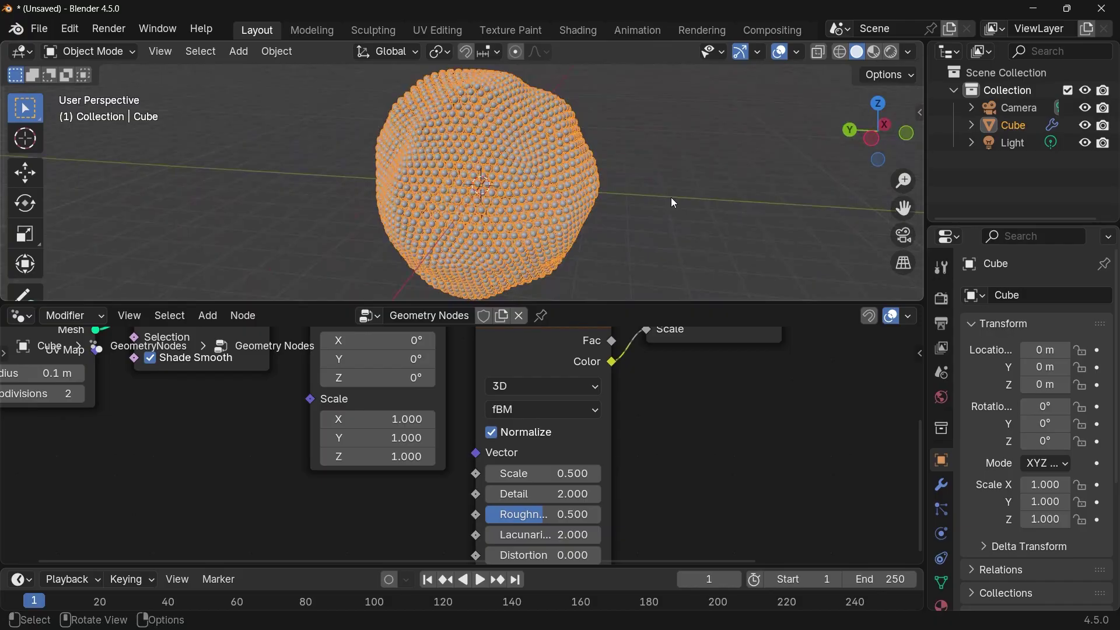
pyautogui.scroll(4, 455, 192)
pyautogui.scroll(-5, 458, 192)
pyautogui.moveTo(458, 193); pyautogui.dragTo(505, 132, button='middle')
# - Move Set Position, Group Output and the Scale node away from the Noise Texture to make room for another node
pyautogui.press('Home')
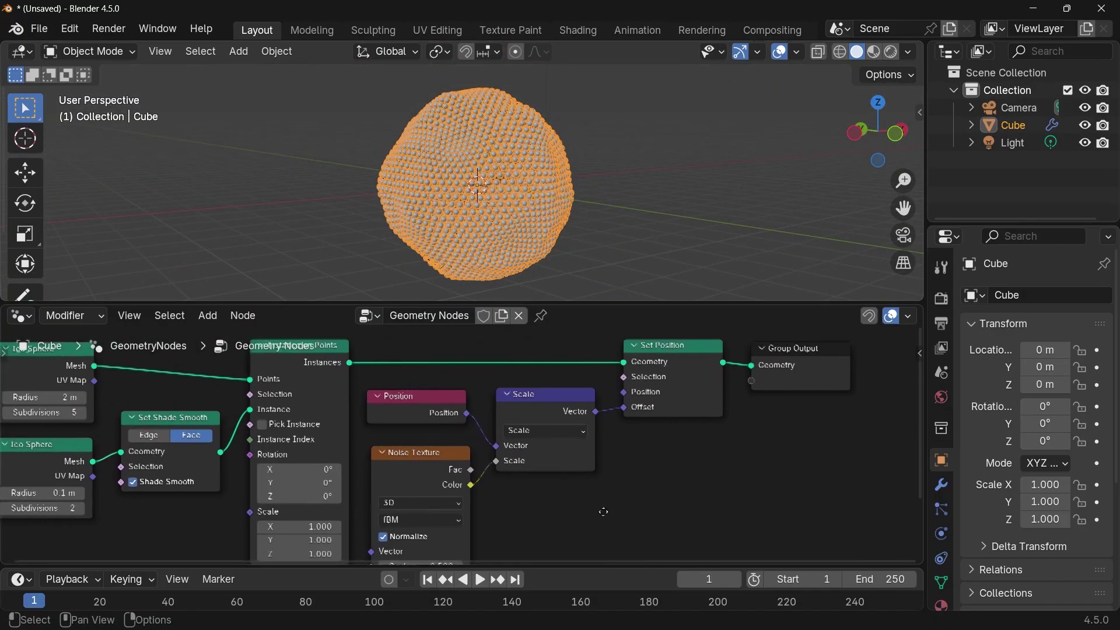
pyautogui.moveTo(828, 436); pyautogui.dragTo(675, 349)
pyautogui.moveTo(662, 362); pyautogui.dragTo(817, 354)
pyautogui.moveTo(540, 398); pyautogui.dragTo(685, 388)
# - Insert a Math node set to Multiply between the Noise Texture's Color output and the Scale node's factor input
pyautogui.moveTo(507, 513); pyautogui.dragTo(510, 477, button='middle')
pyautogui.hotkey('shift', 'a')
pyautogui.write('math')
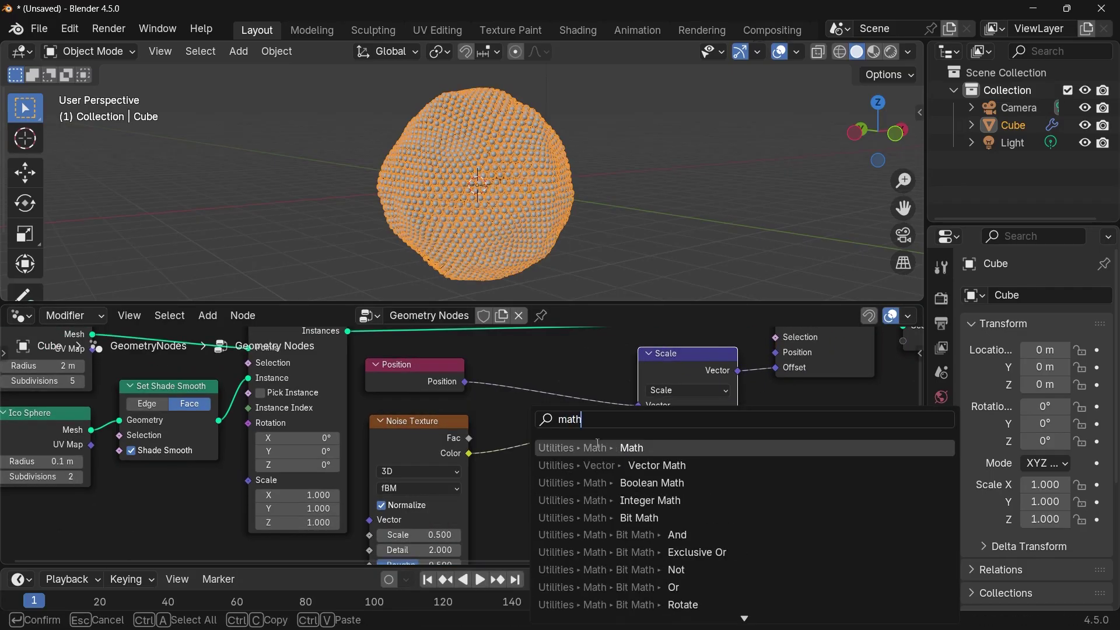
pyautogui.click(598, 447)
pyautogui.click(513, 440)
pyautogui.click(541, 465)
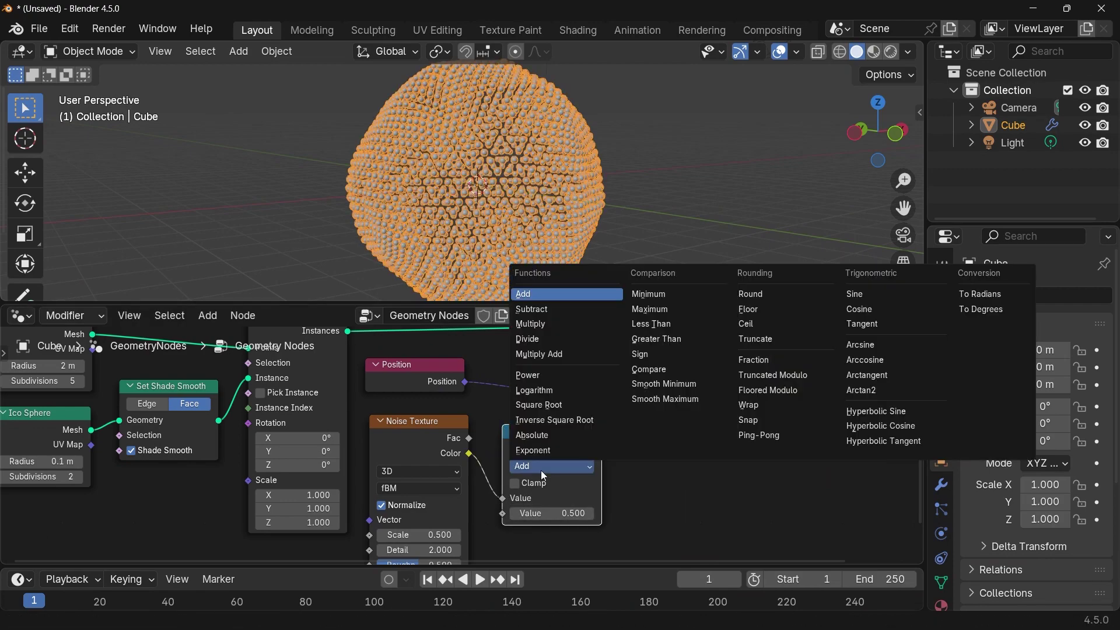
pyautogui.click(541, 324)
# - Set the Multiply node's second value to 2 and check the stronger deformation from other angles
pyautogui.click(527, 513)
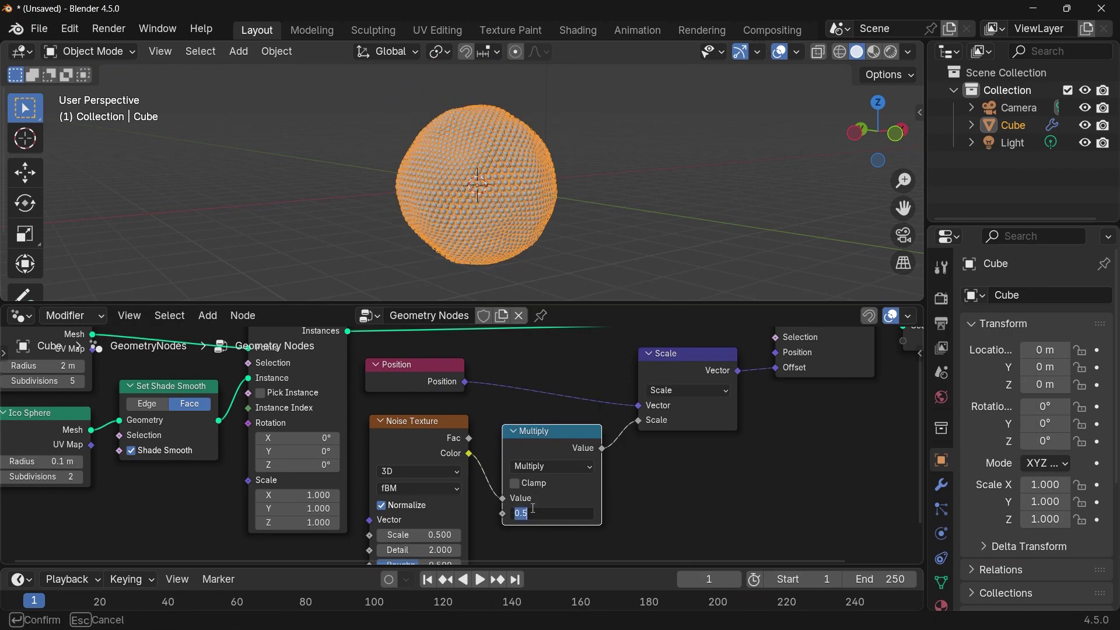
pyautogui.write('2')
pyautogui.press('Return')
pyautogui.moveTo(547, 169); pyautogui.dragTo(528, 184, button='middle')
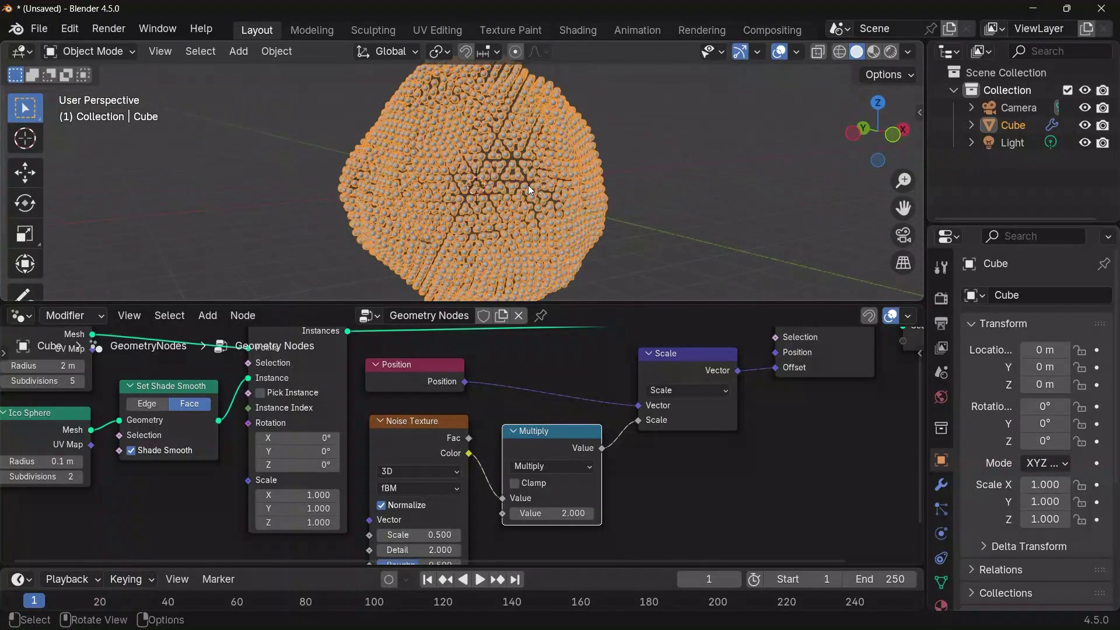
pyautogui.moveTo(329, 215); pyautogui.dragTo(527, 152, button='middle')
# - Set the Noise Texture's Detail to 1 after trying a value of 0
pyautogui.moveTo(469, 544); pyautogui.dragTo(528, 488, button='middle')
pyautogui.moveTo(502, 494); pyautogui.dragTo(467, 493)
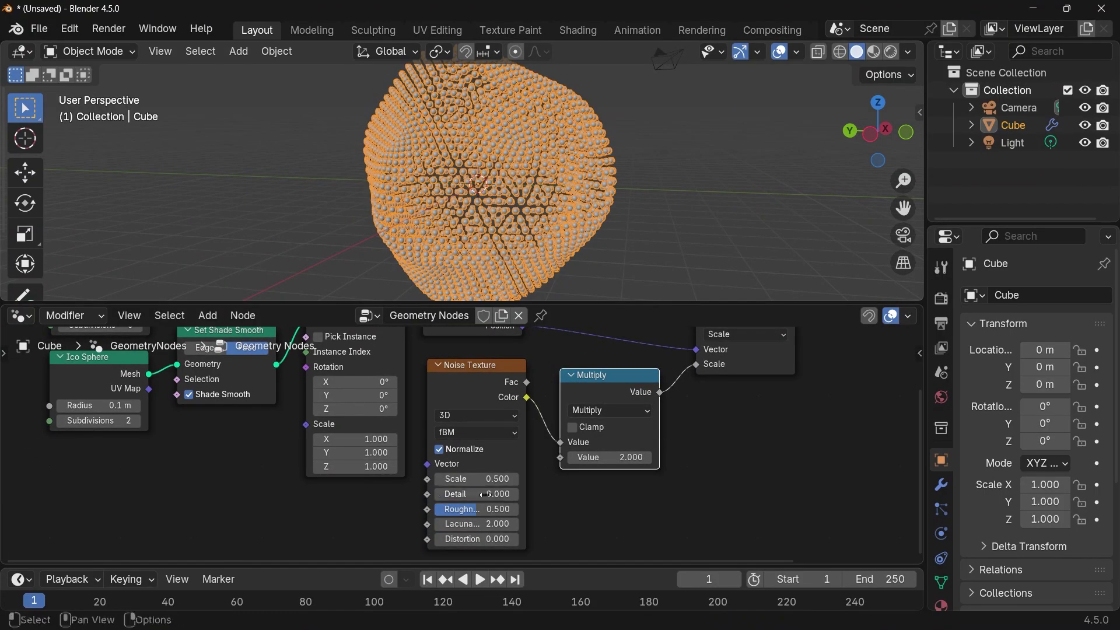
pyautogui.moveTo(687, 161); pyautogui.dragTo(552, 167, button='middle')
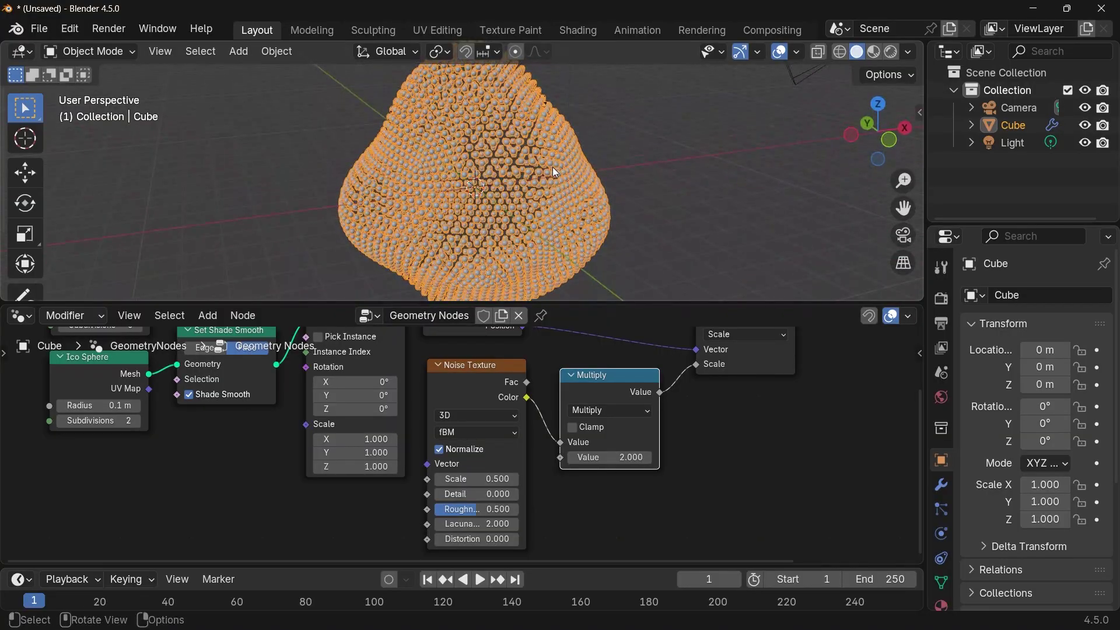
pyautogui.scroll(2, 554, 537)
pyautogui.click(487, 513)
pyautogui.write('1')
pyautogui.press('Return')
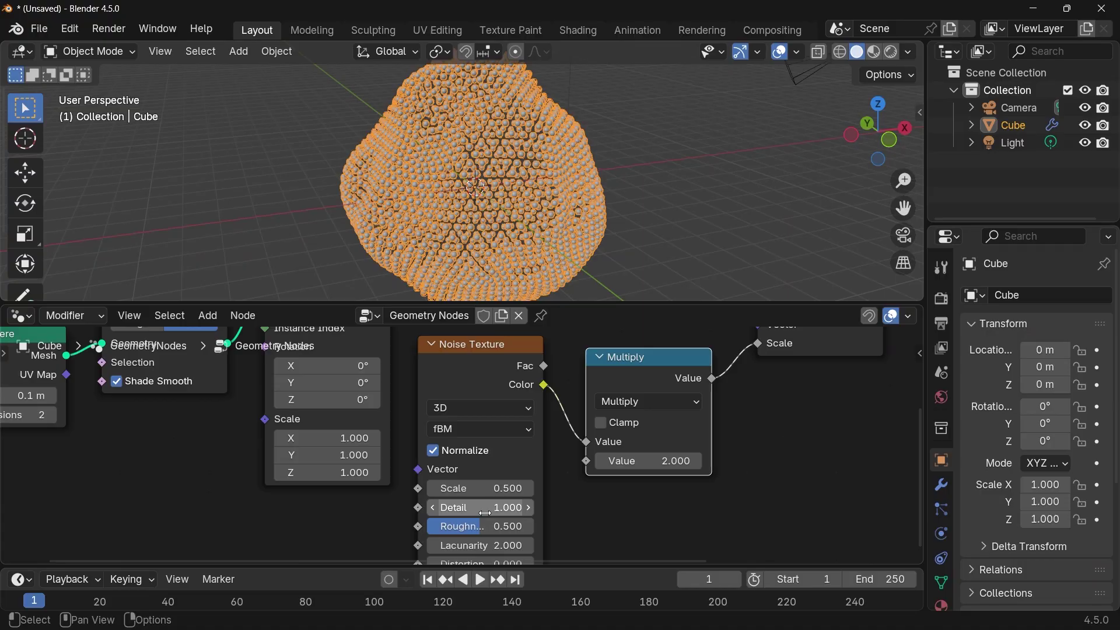
pyautogui.moveTo(586, 178); pyautogui.dragTo(408, 151, button='middle')
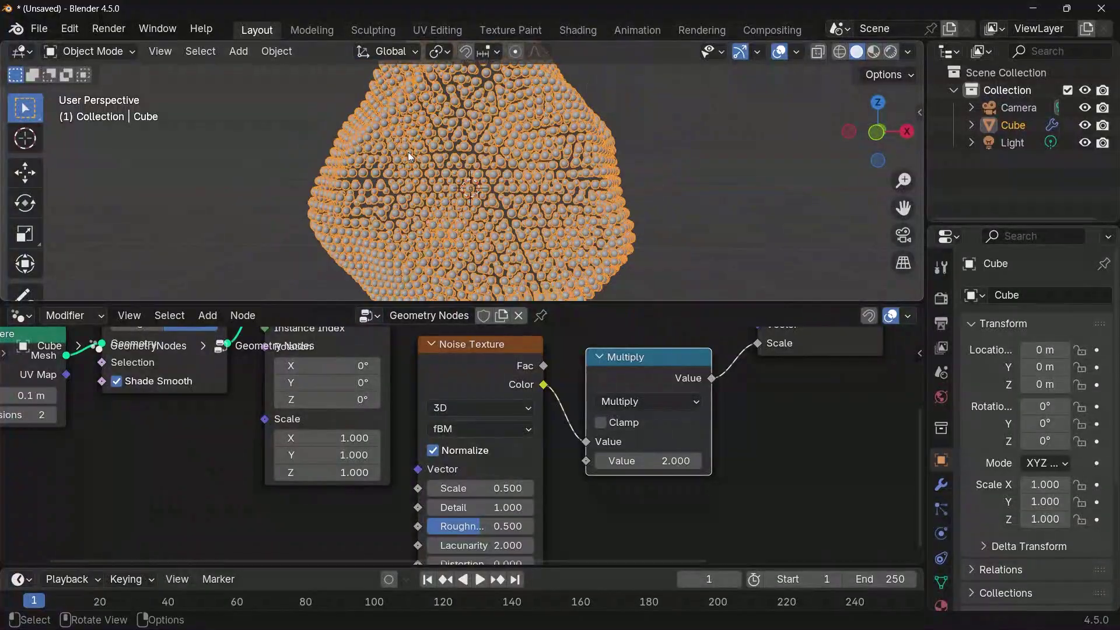
# - Insert a Color Ramp between the Noise Texture's Color output and Multiply, and move its black stop to position 0.525
pyautogui.scroll(-3, 495, 371)
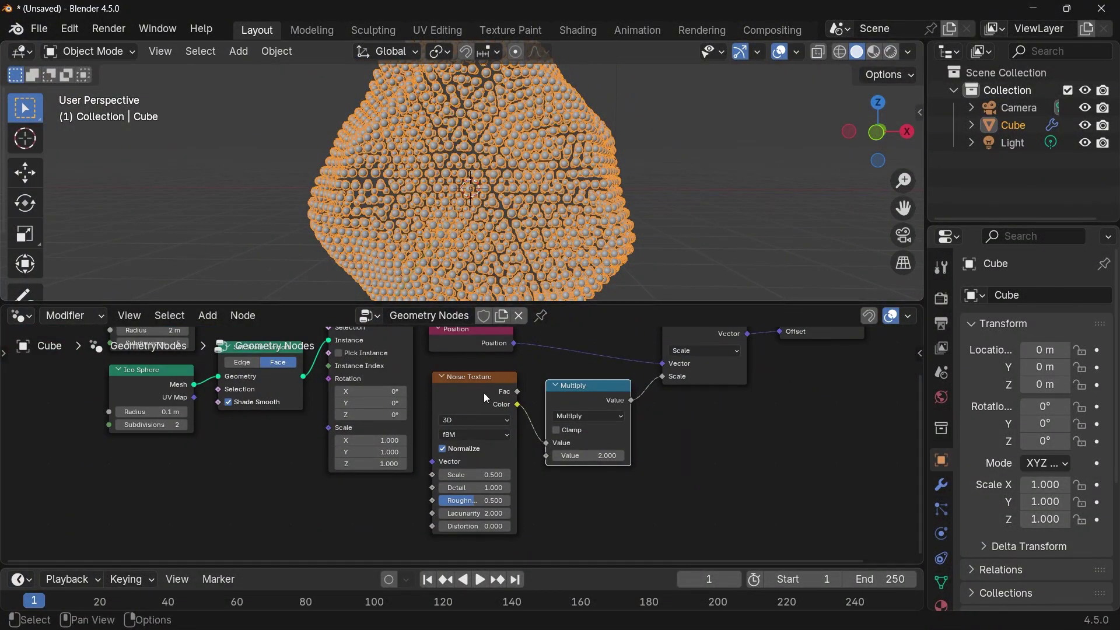
pyautogui.moveTo(481, 393); pyautogui.dragTo(384, 517)
pyautogui.moveTo(586, 503); pyautogui.dragTo(593, 461, button='middle')
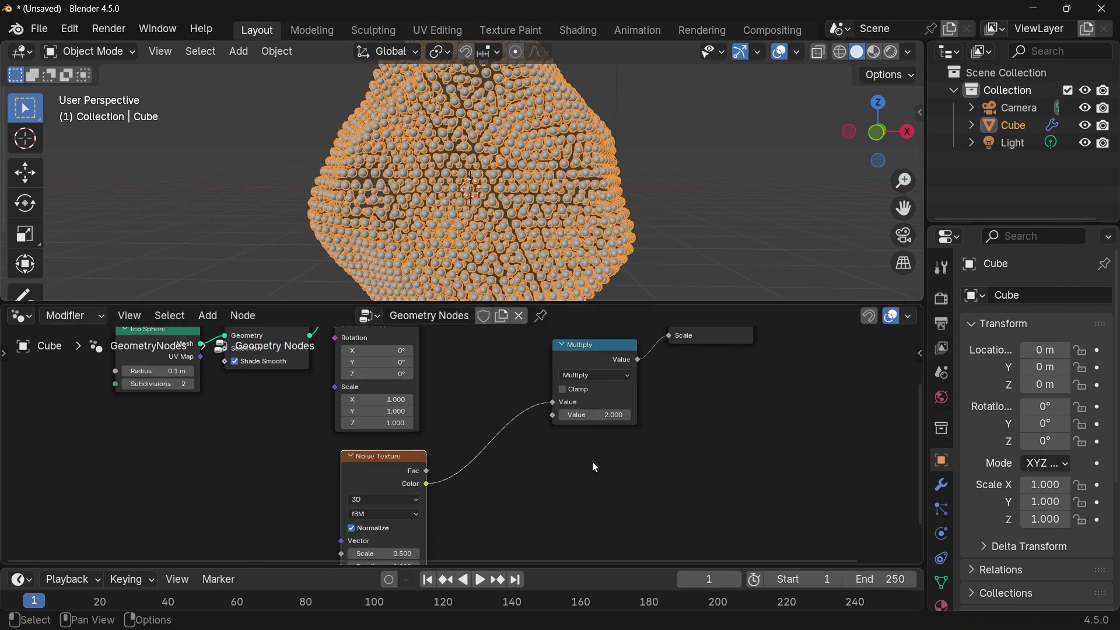
pyautogui.hotkey('shift', 'a')
pyautogui.write('color ra')
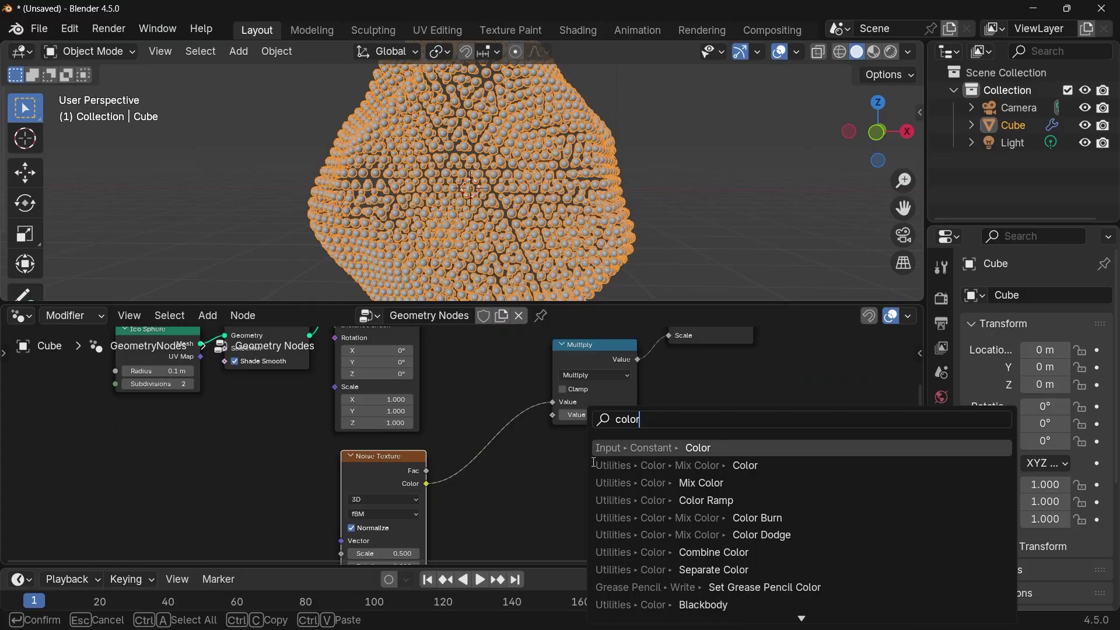
pyautogui.press('Return')
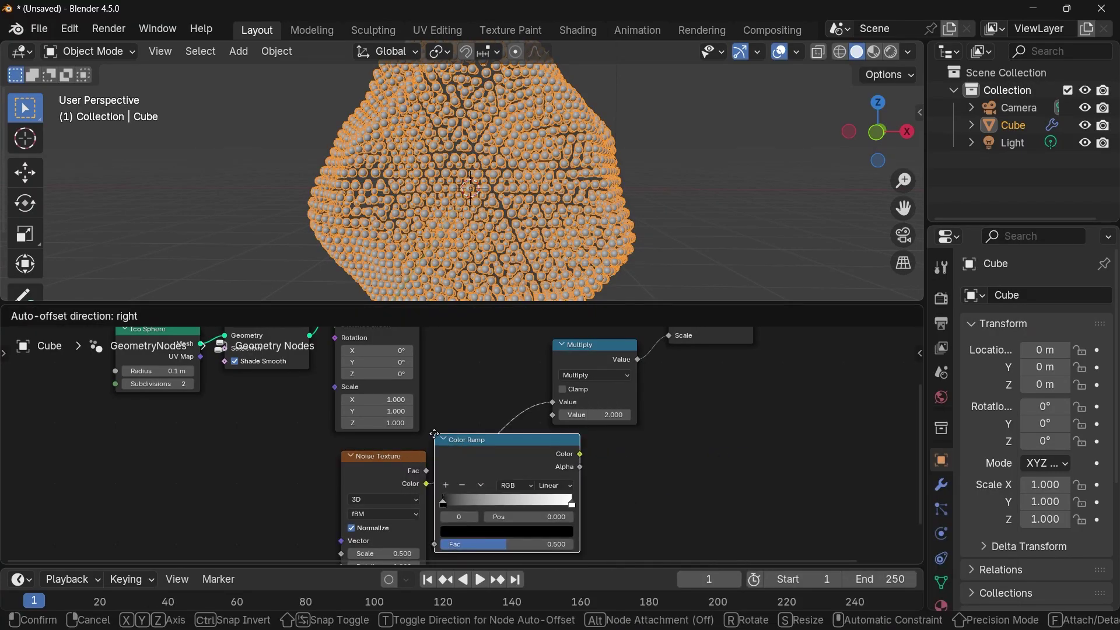
pyautogui.click(390, 466)
pyautogui.moveTo(459, 500); pyautogui.dragTo(532, 503)
pyautogui.moveTo(505, 206); pyautogui.dragTo(385, 150, button='middle')
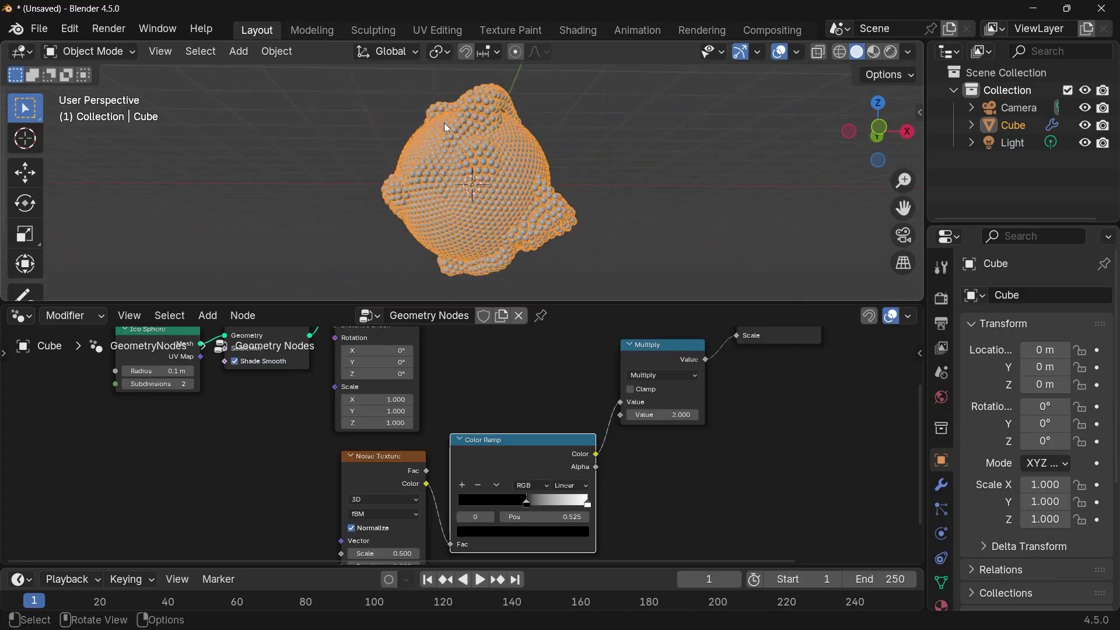
# - Set the Color Ramp's interpolation to Ease
pyautogui.scroll(2, 525, 467)
pyautogui.moveTo(496, 245); pyautogui.dragTo(525, 116, button='middle')
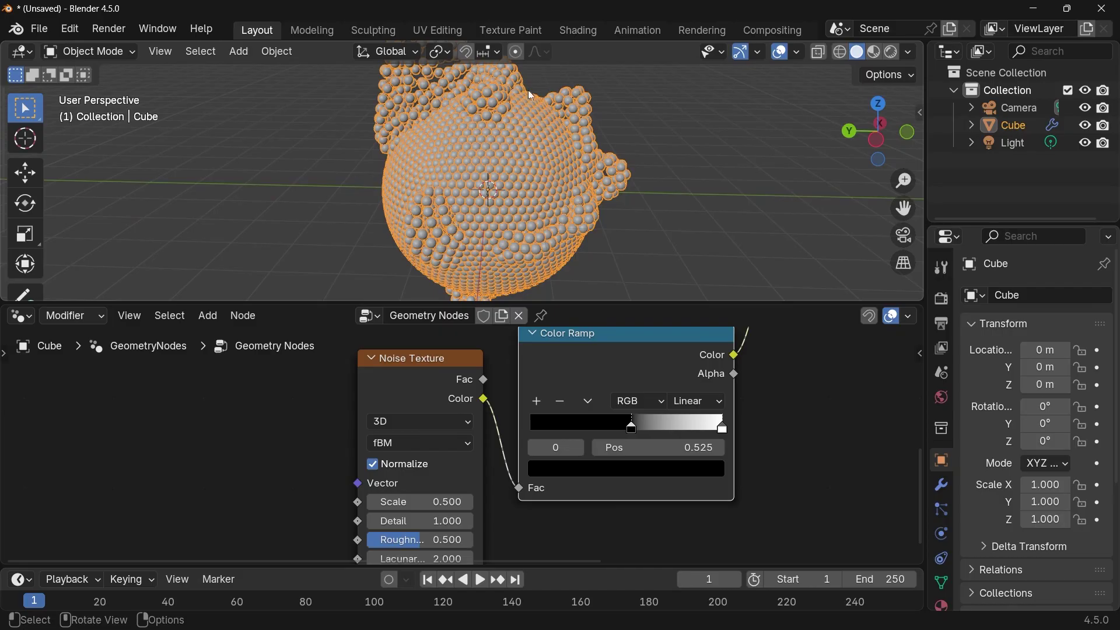
pyautogui.click(695, 401)
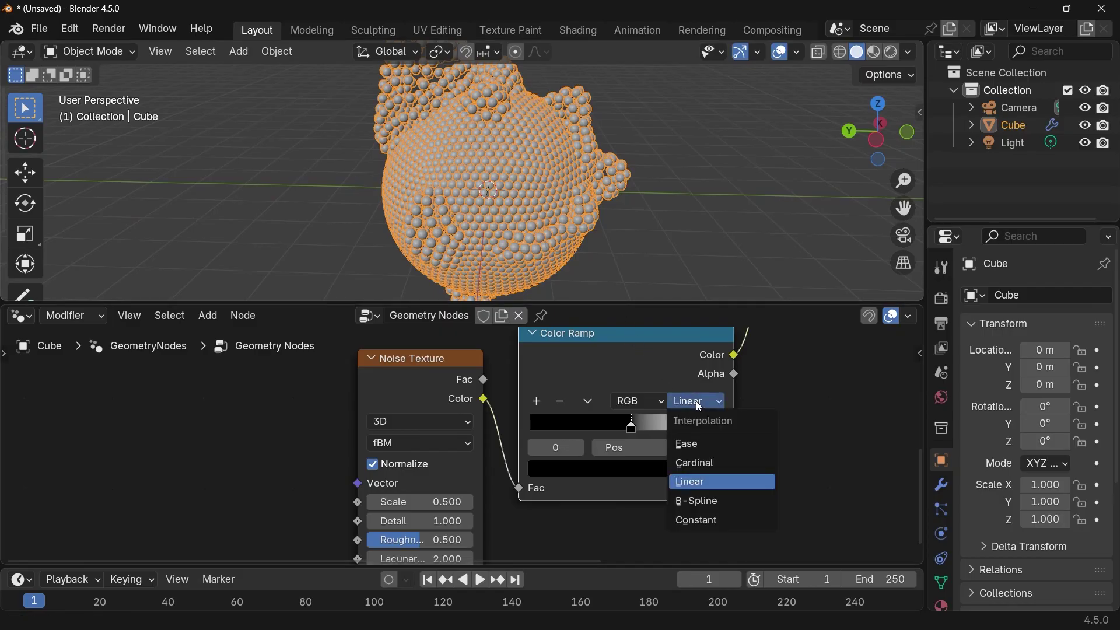
pyautogui.click(705, 448)
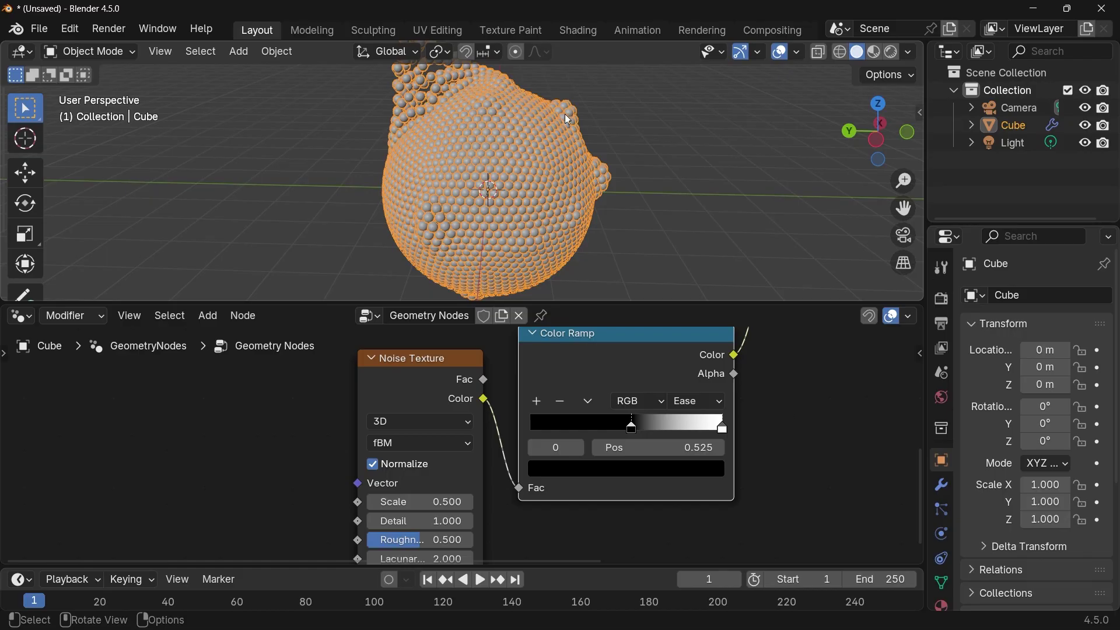
# - Move the Color Ramp's black stop to position 0.408 and check the deformation from another angle
pyautogui.moveTo(504, 81); pyautogui.dragTo(448, 294, button='middle')
pyautogui.scroll(-1, 628, 414)
pyautogui.moveTo(611, 426); pyautogui.dragTo(591, 428)
pyautogui.moveTo(671, 274); pyautogui.dragTo(443, 248, button='middle')
pyautogui.press('Home')
pyautogui.moveTo(502, 274); pyautogui.dragTo(516, 149, button='middle')
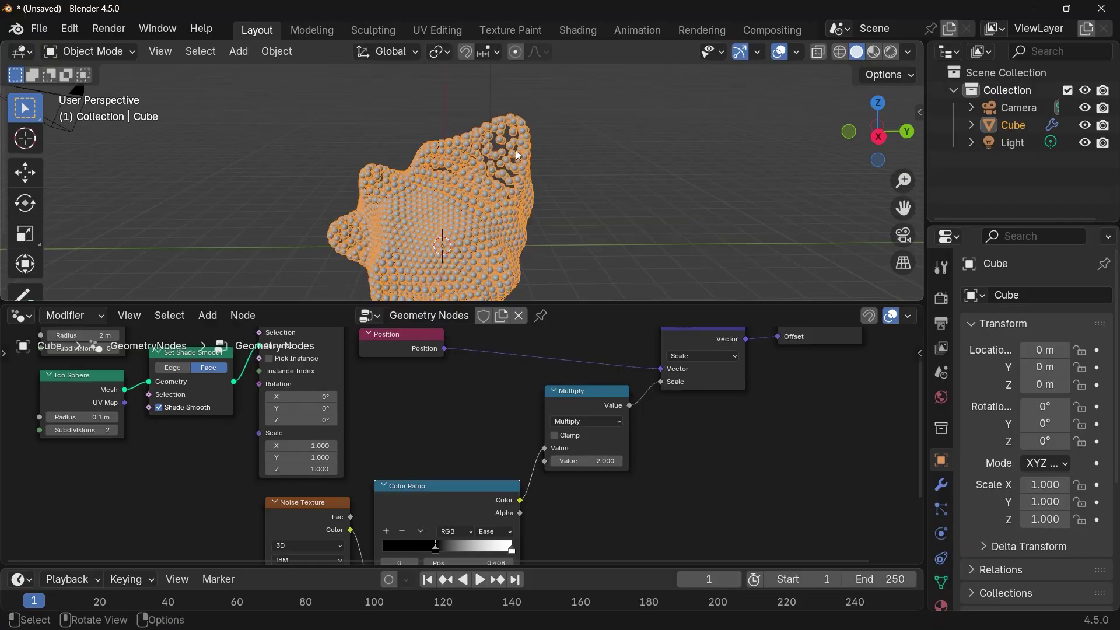
pyautogui.scroll(2, 471, 443)
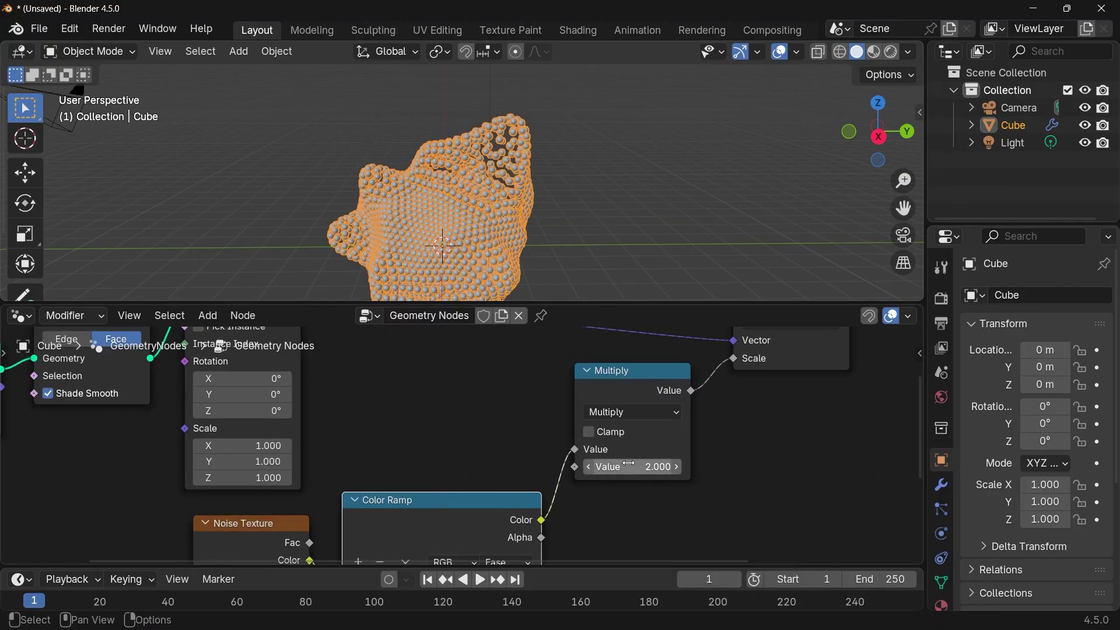
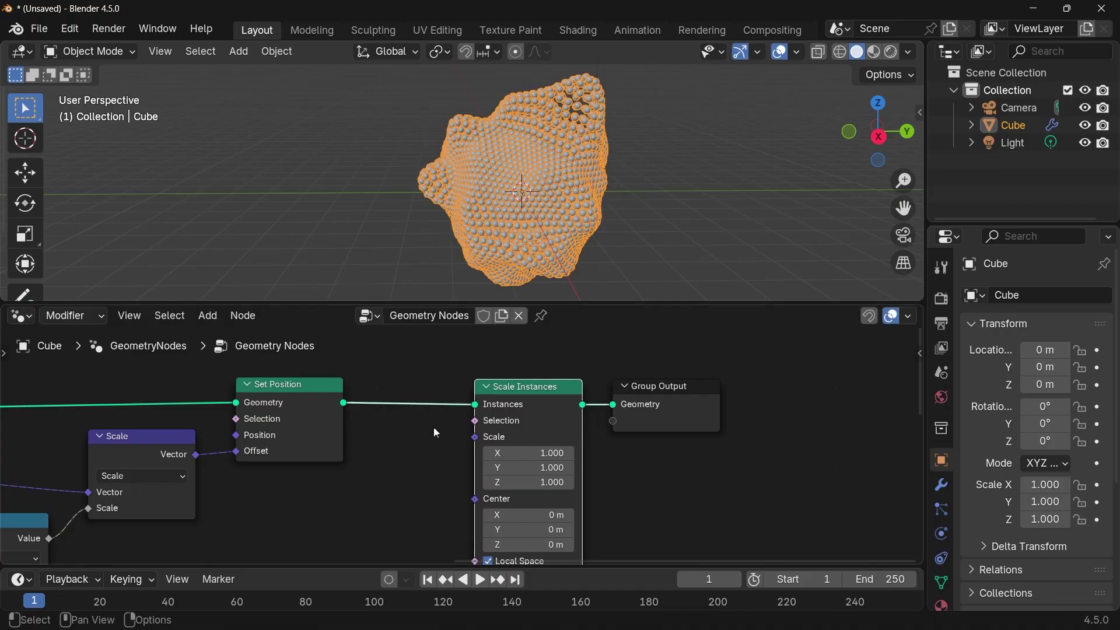
# - Set the Scale Instances node's X, Y and Z scale to 0.990 and shift the Position node slightly toward the Scale node
pyautogui.moveTo(528, 453); pyautogui.dragTo(498, 497)
pyautogui.moveTo(262, 526); pyautogui.dragTo(366, 489, button='middle')
pyautogui.scroll(-2, 366, 489)
pyautogui.moveTo(102, 418); pyautogui.dragTo(139, 415)
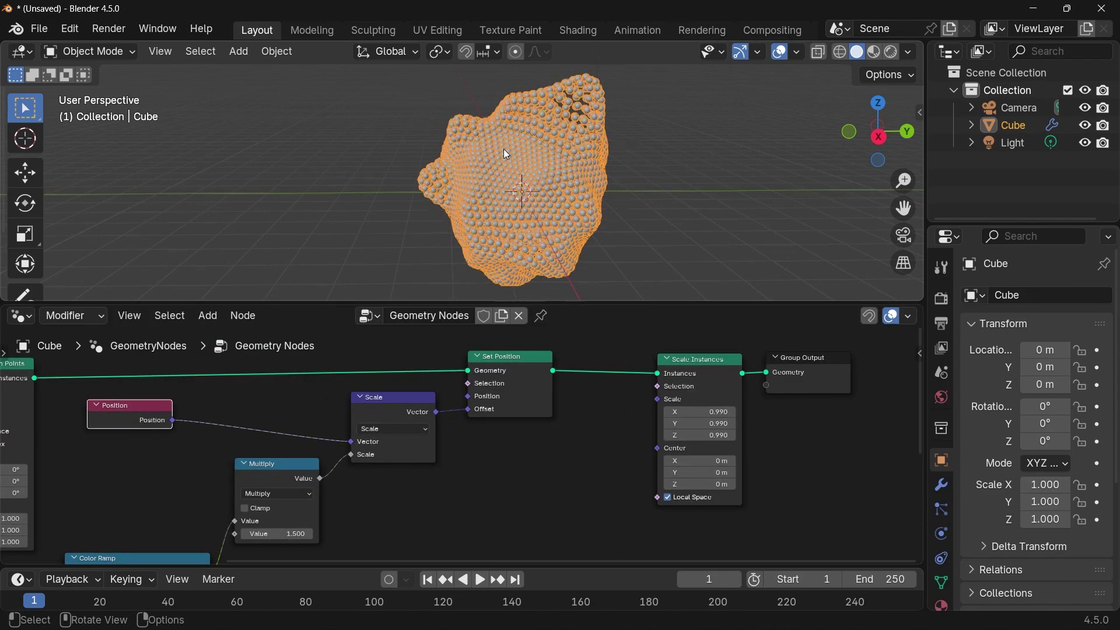
pyautogui.scroll(5, 503, 148)
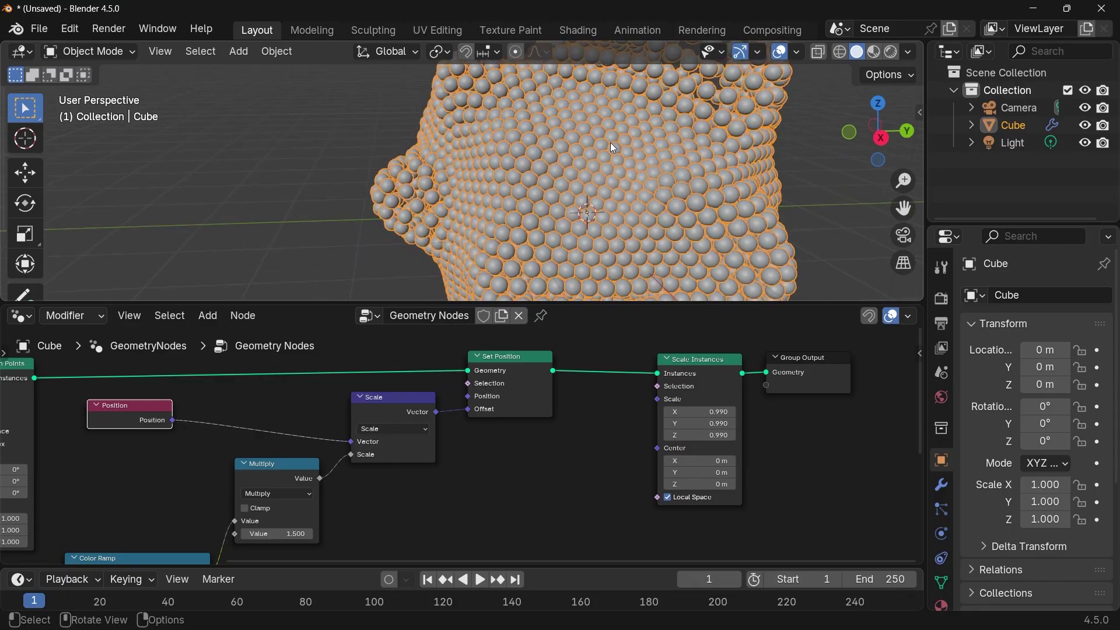
pyautogui.scroll(-3, 611, 143)
pyautogui.moveTo(610, 142); pyautogui.dragTo(641, 144, button='middle')
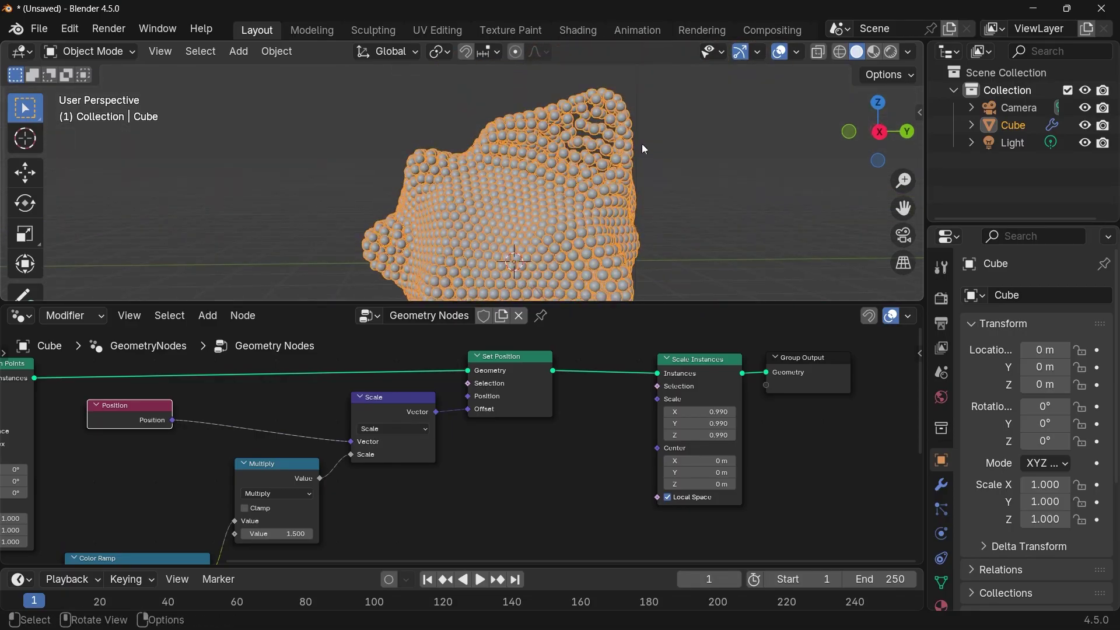
# - Add a Vector Math node set to Length below the Set Position node
pyautogui.hotkey('shift', 'a')
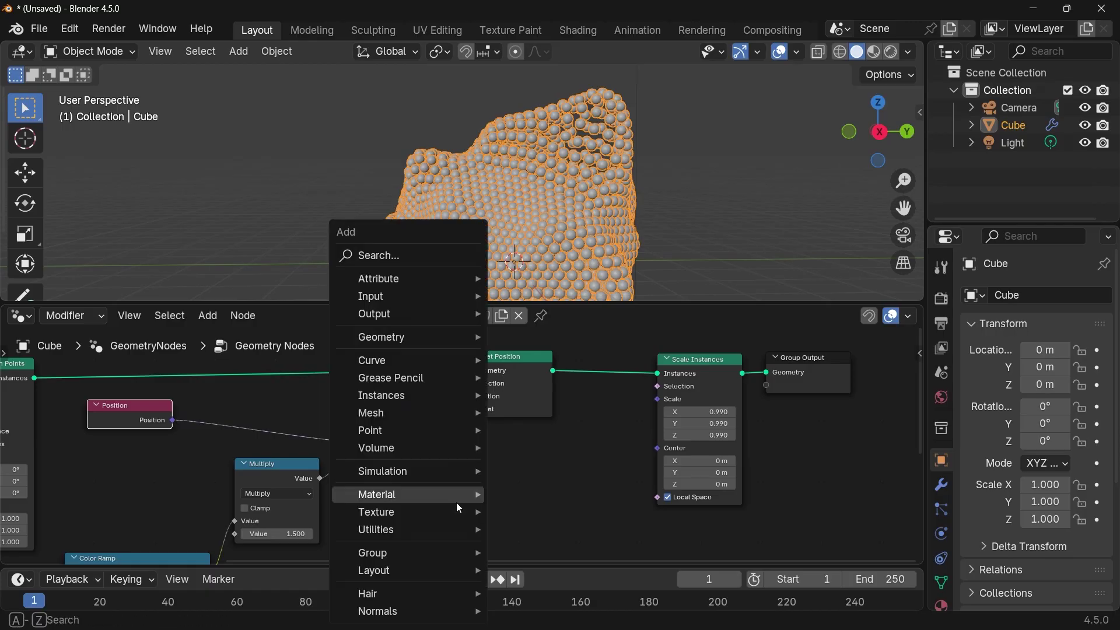
pyautogui.moveTo(456, 503)
pyautogui.write('vector ma')
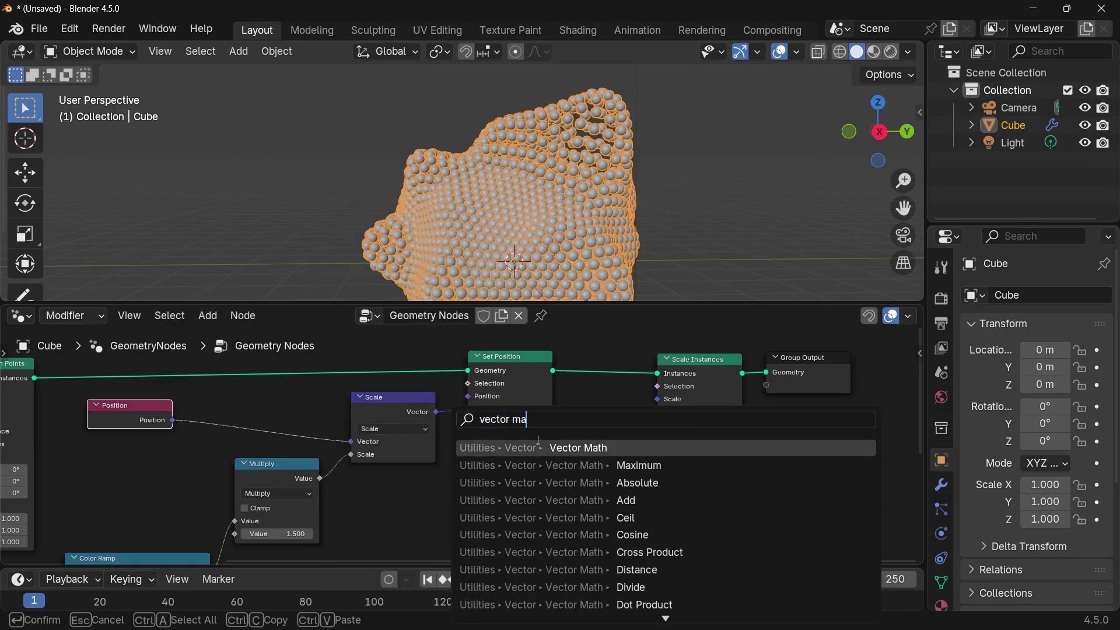
pyautogui.press('Return')
pyautogui.click(525, 496)
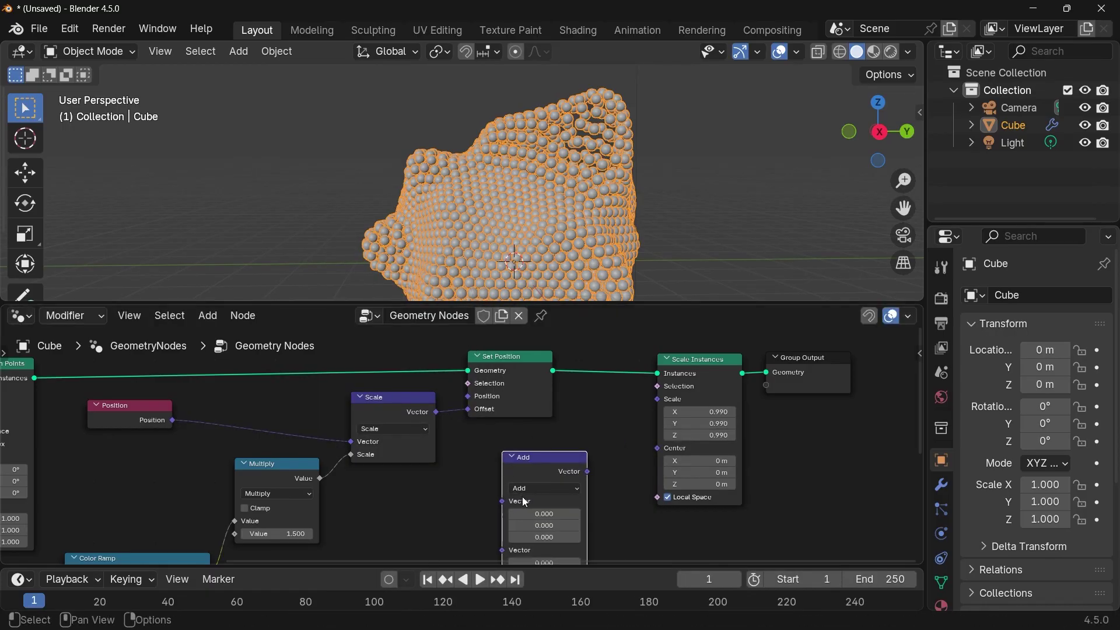
pyautogui.click(544, 488)
pyautogui.click(538, 448)
pyautogui.scroll(-2, 211, 398)
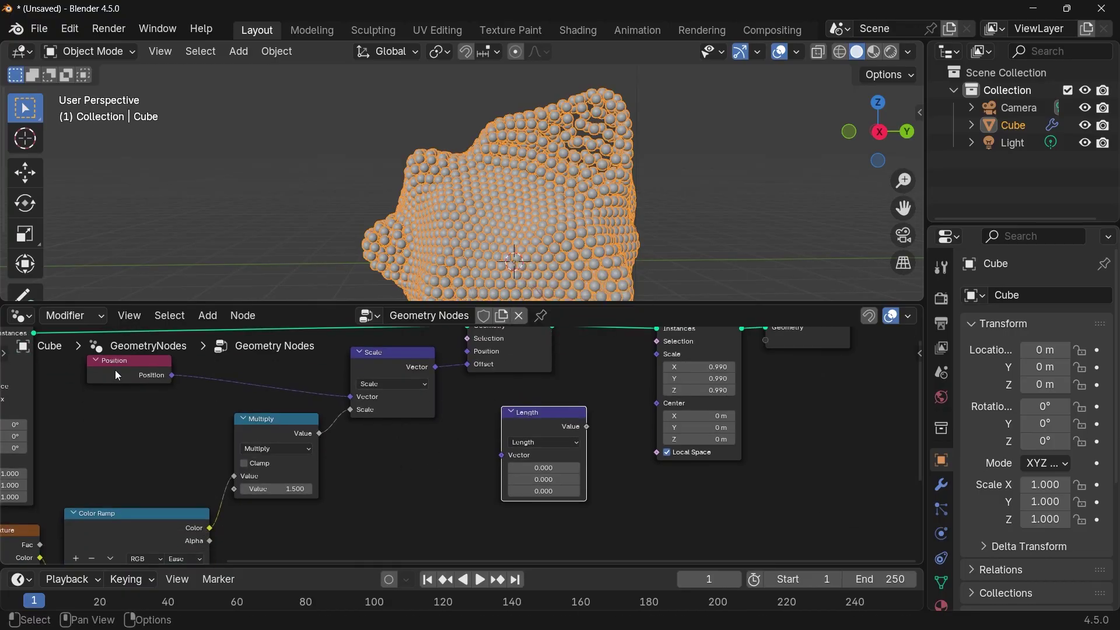
# - Connect the Position output to the Length node's Vector input and the Length value to the Scale Instances node's Scale
pyautogui.moveTo(116, 372); pyautogui.dragTo(502, 455)
pyautogui.moveTo(565, 426); pyautogui.dragTo(383, 447, button='middle')
pyautogui.moveTo(383, 446); pyautogui.dragTo(474, 374)
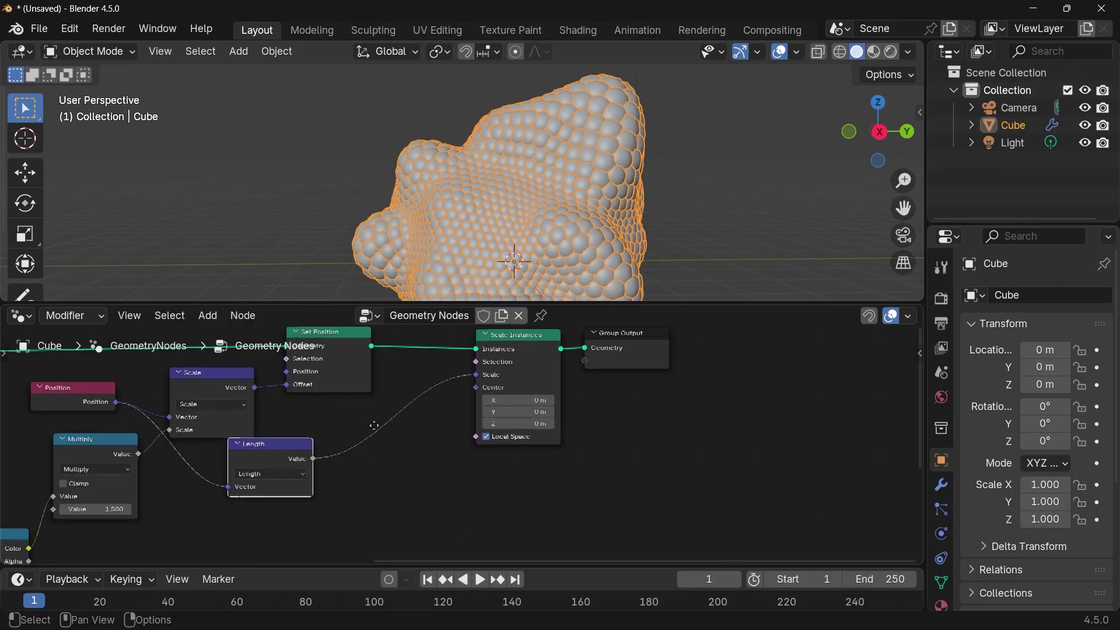
# - Insert a Map Range node between the Length value and the Scale Instances node's Scale input
pyautogui.moveTo(388, 478); pyautogui.dragTo(431, 478, button='middle')
pyautogui.hotkey('shift', 'a')
pyautogui.write('map ra')
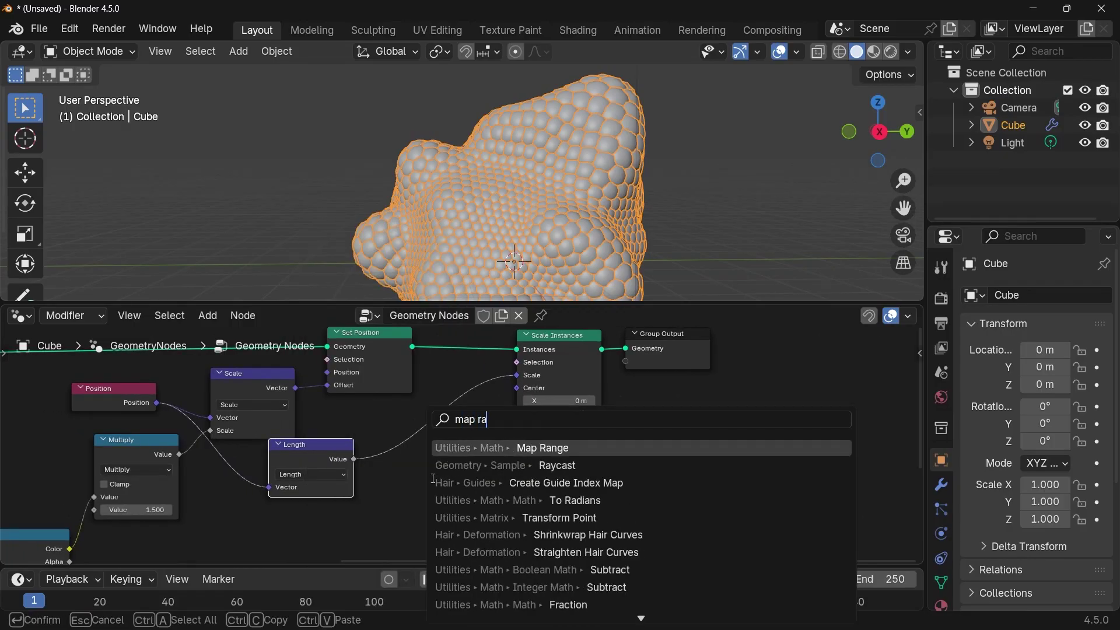
pyautogui.click(502, 448)
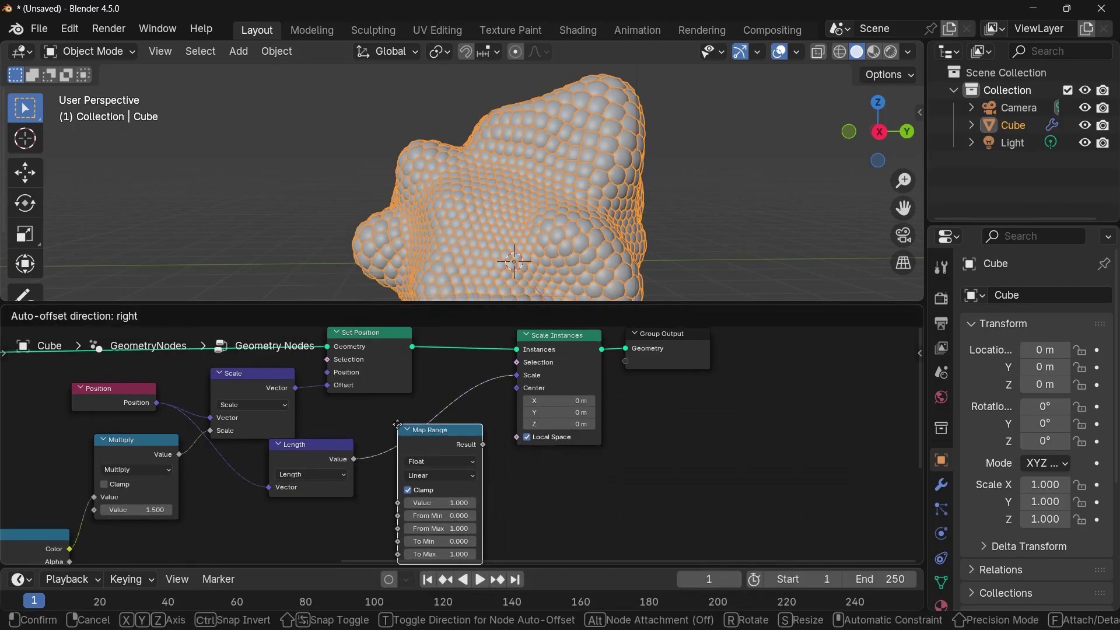
pyautogui.click(424, 518)
pyautogui.scroll(4, 425, 518)
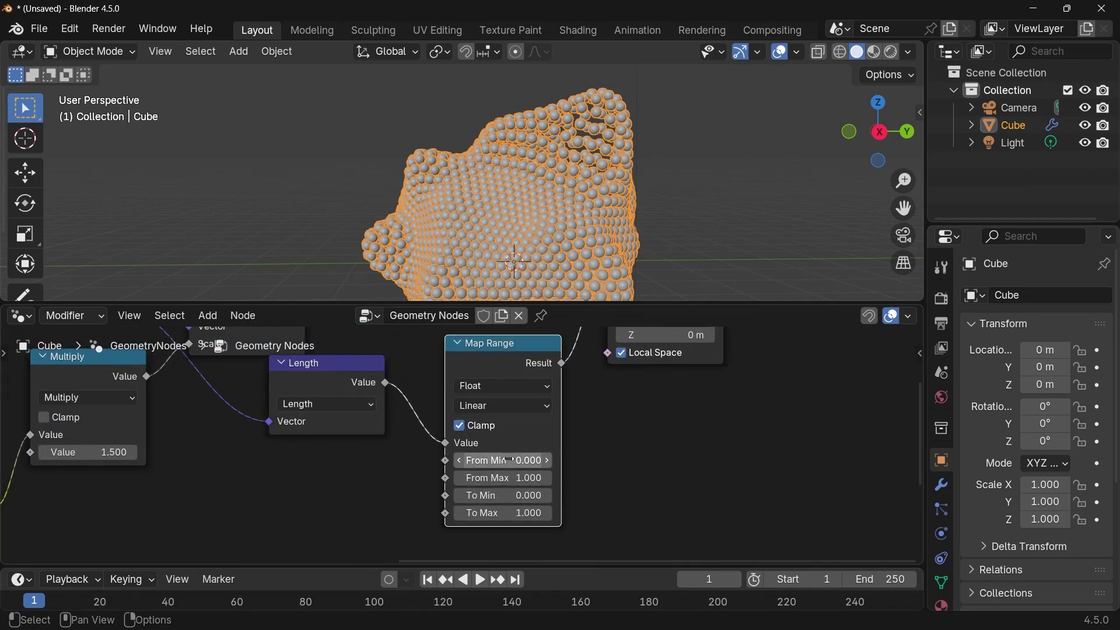
# - Set the Map Range node's From Min to 2 and From Max to 2, matching the base ico sphere's radius
pyautogui.scroll(-3, 509, 461)
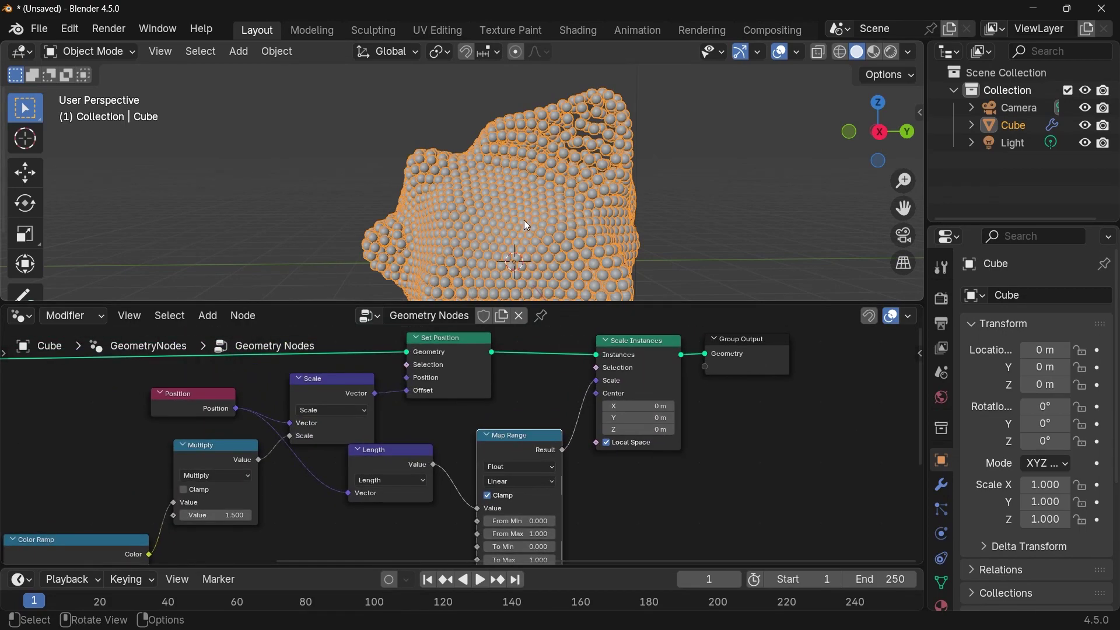
pyautogui.click(540, 187)
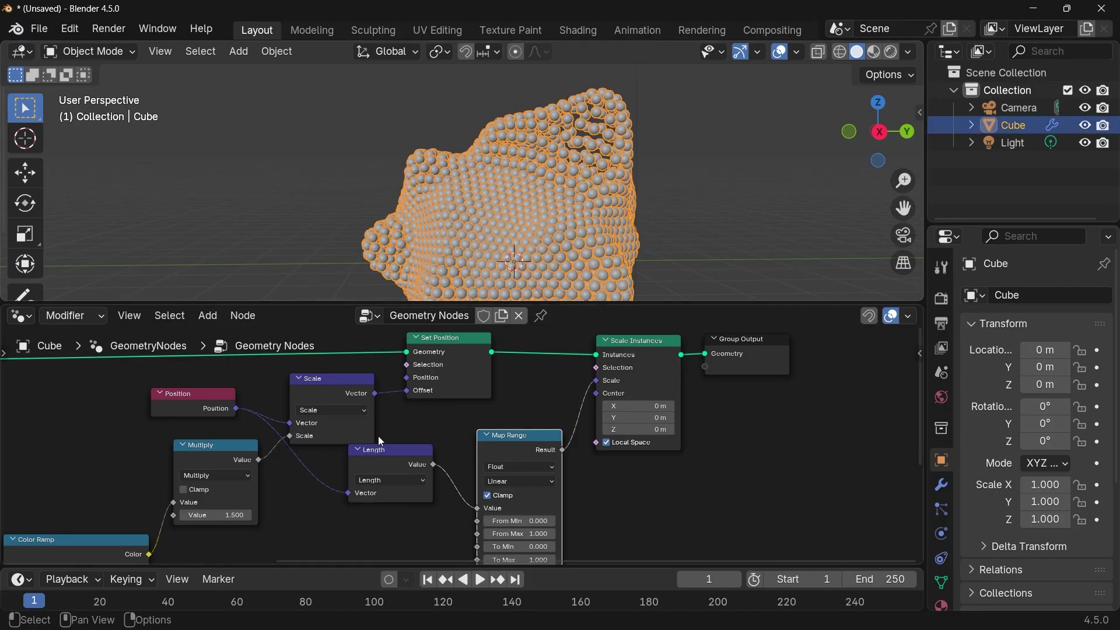
pyautogui.press('Home')
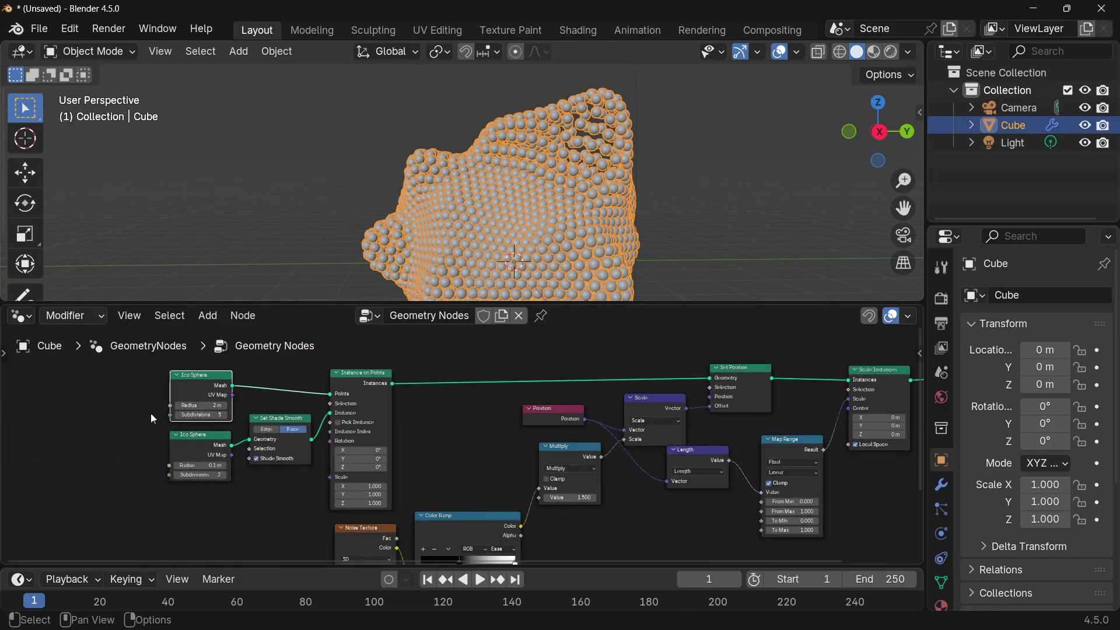
pyautogui.scroll(3, 149, 415)
pyautogui.hscroll(10, 270, 412)
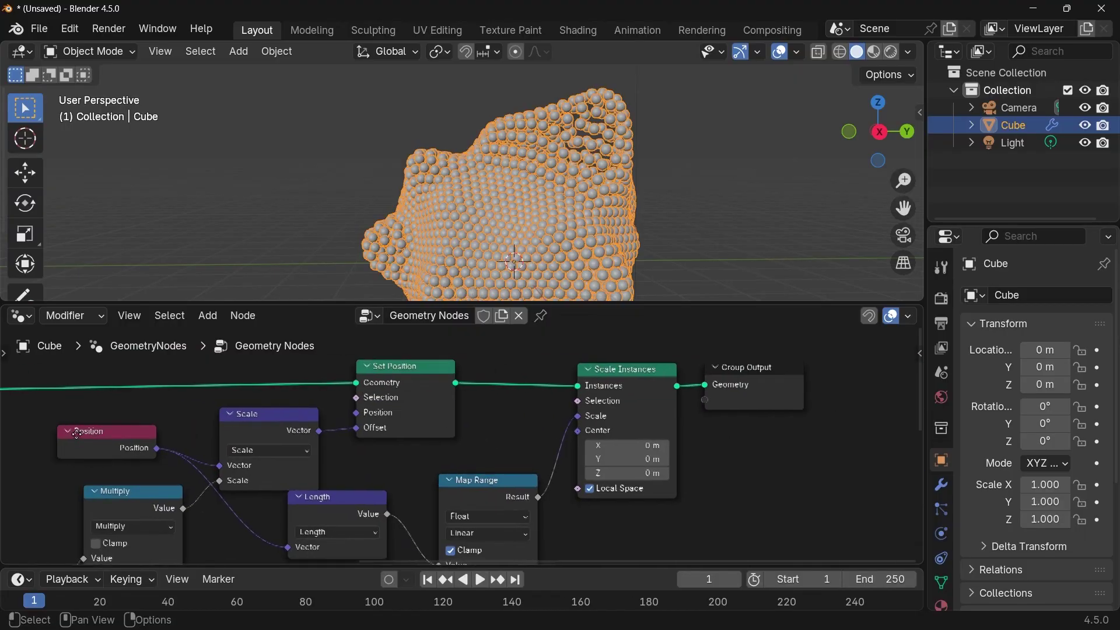
pyautogui.click(450, 489)
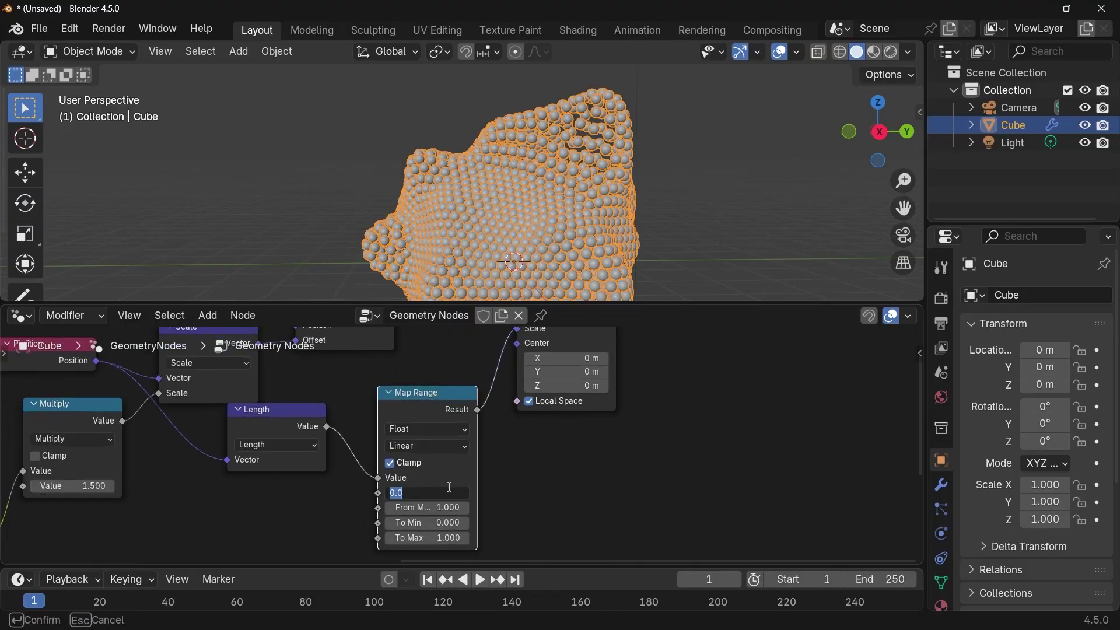
pyautogui.write('2')
pyautogui.press('Return')
pyautogui.moveTo(447, 508)
pyautogui.mouseDown()
pyautogui.moveTo(490, 508)
pyautogui.moveTo(442, 507)
pyautogui.mouseUp()
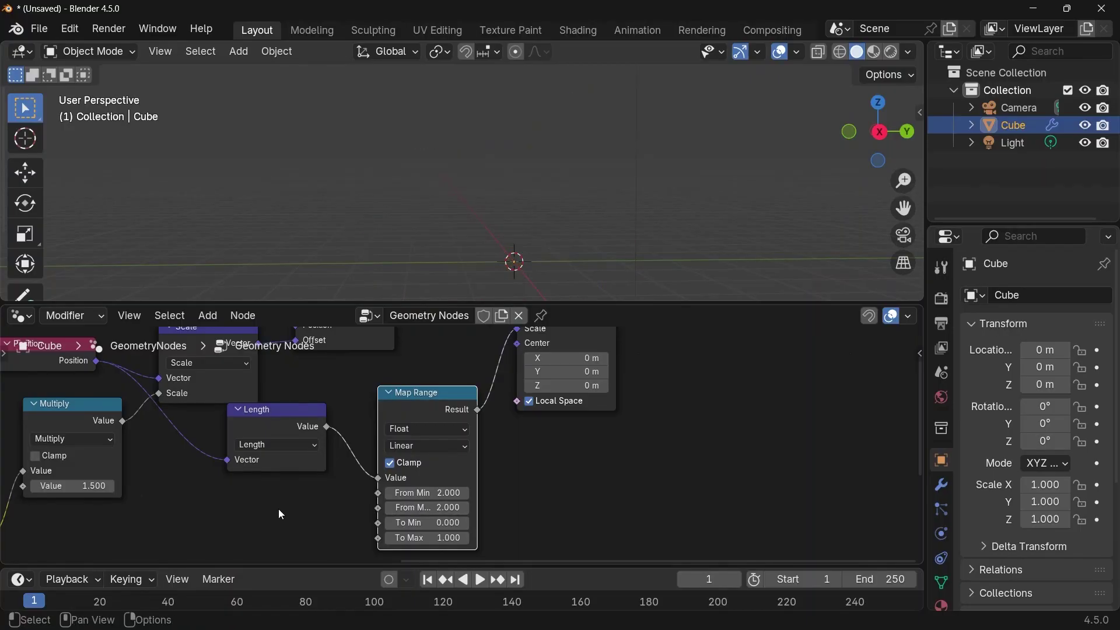
# - Review the Multiply node's value and set the Map Range node's From Max to 3
pyautogui.moveTo(279, 509); pyautogui.dragTo(391, 519, button='middle')
pyautogui.scroll(-1, 257, 450)
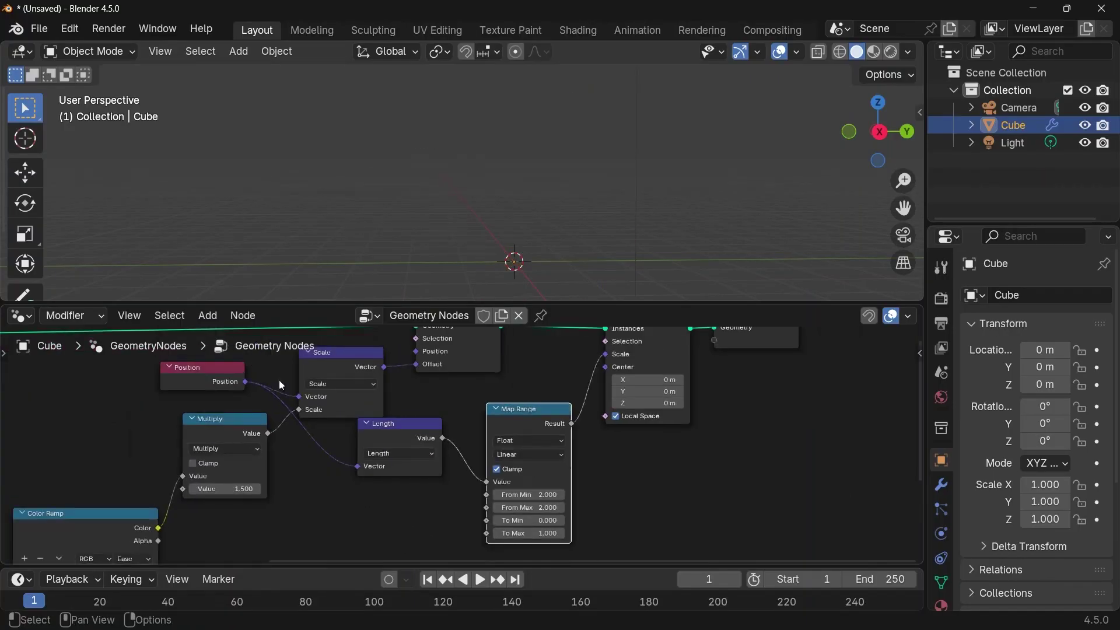
pyautogui.moveTo(347, 417); pyautogui.dragTo(403, 432, button='middle')
pyautogui.click(400, 380)
pyautogui.moveTo(308, 445); pyautogui.dragTo(319, 438, button='middle')
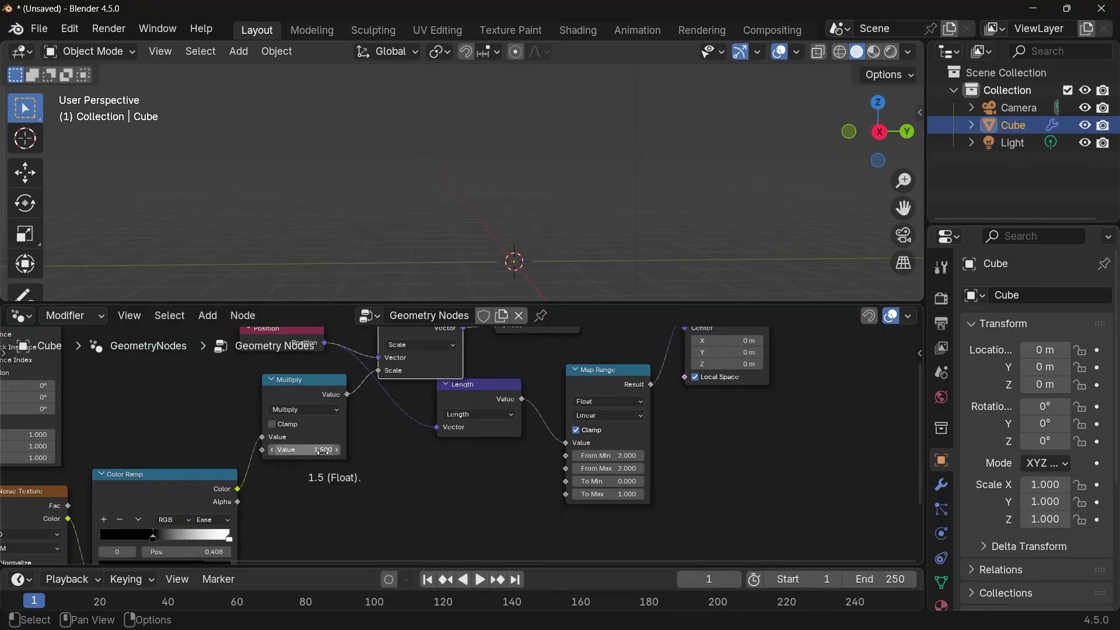
pyautogui.moveTo(357, 429); pyautogui.dragTo(375, 472, button='middle')
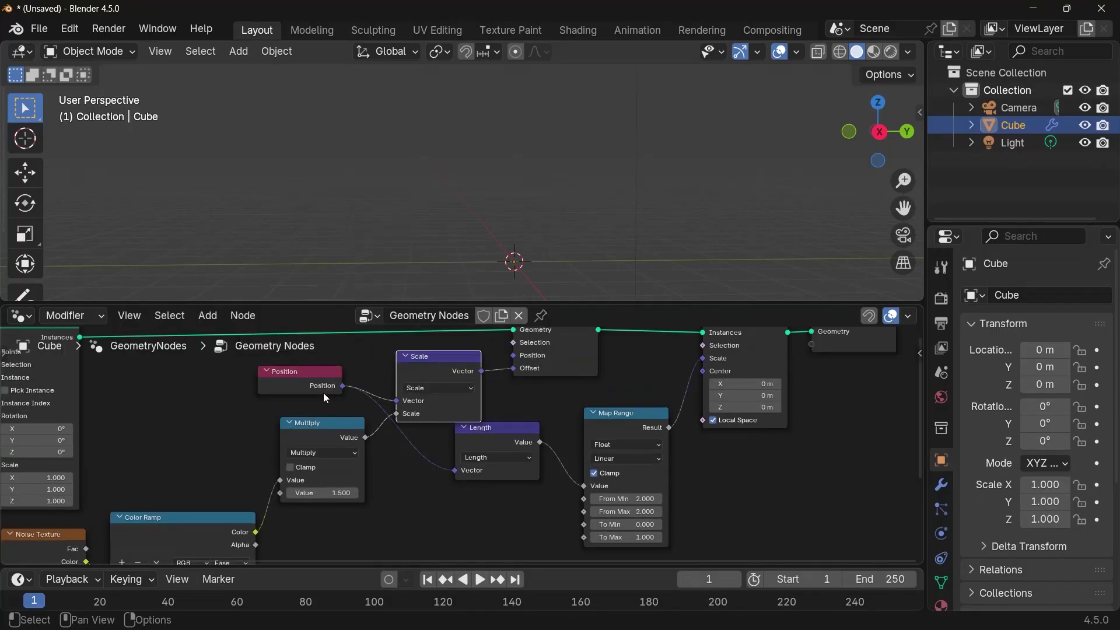
pyautogui.click(626, 512)
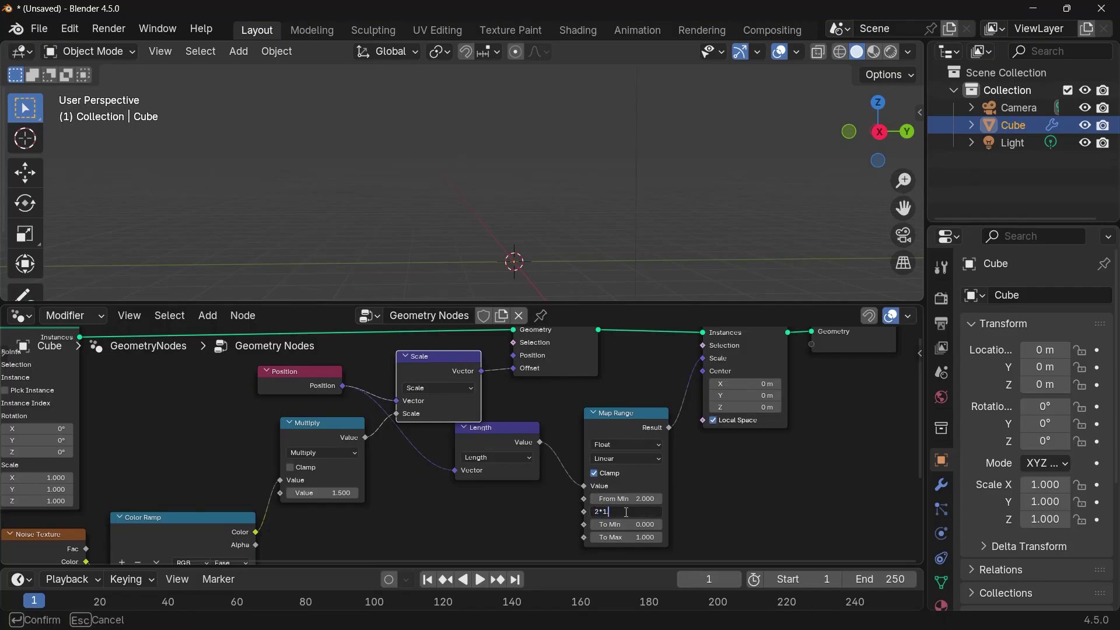
pyautogui.press('Return')
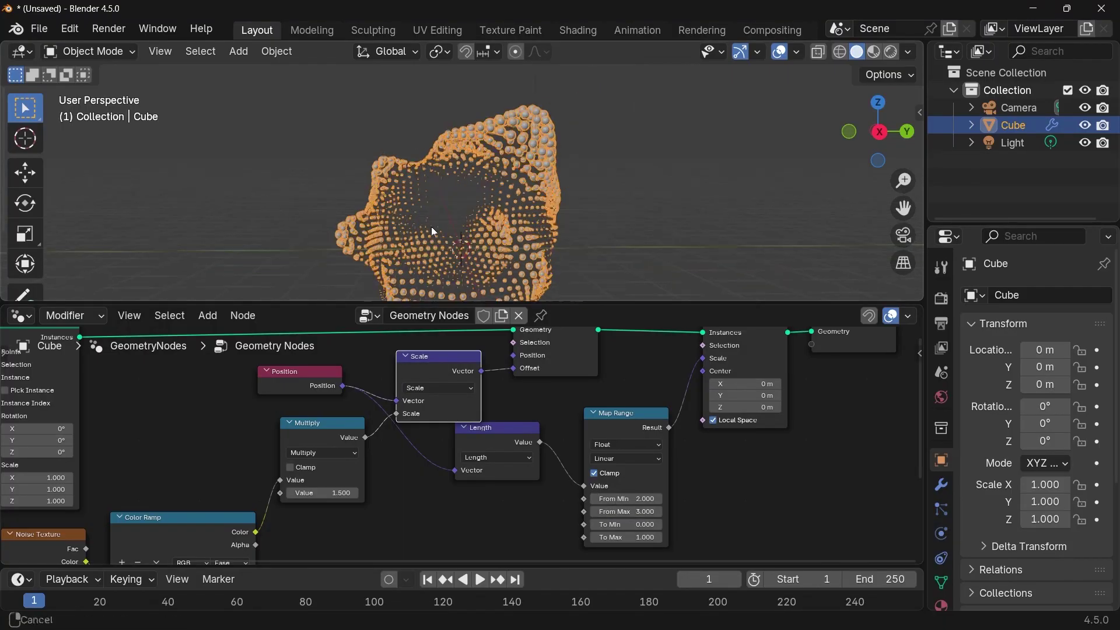
# - Hide the viewport overlays and inspect the scaled spheres from other angles
pyautogui.click(779, 53)
pyautogui.moveTo(364, 210); pyautogui.dragTo(526, 209, button='middle')
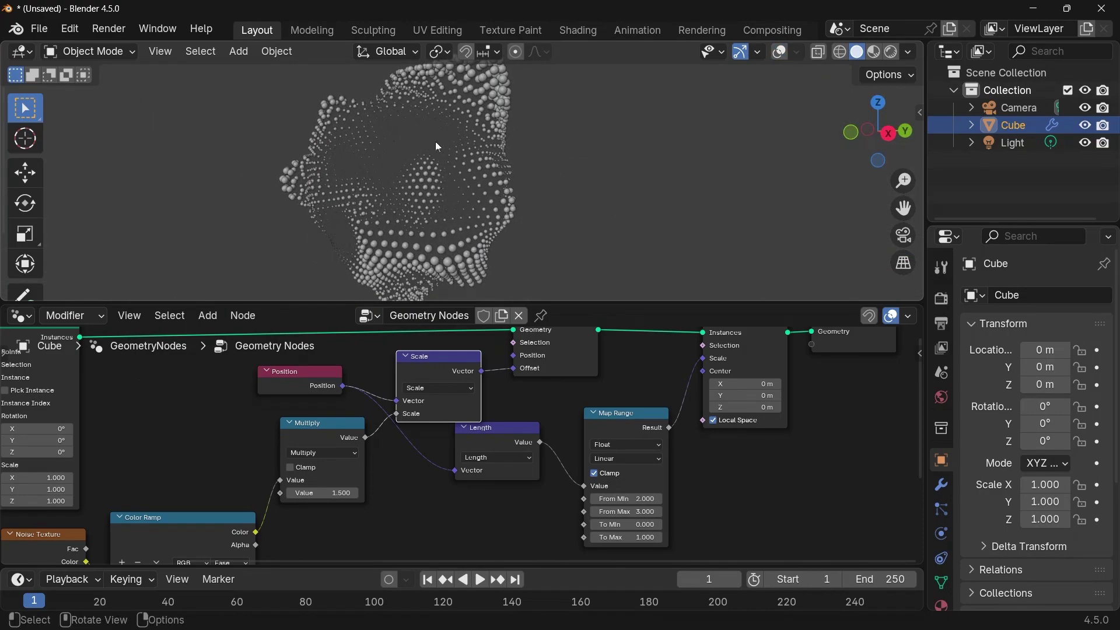
pyautogui.moveTo(501, 149); pyautogui.dragTo(424, 231, button='middle')
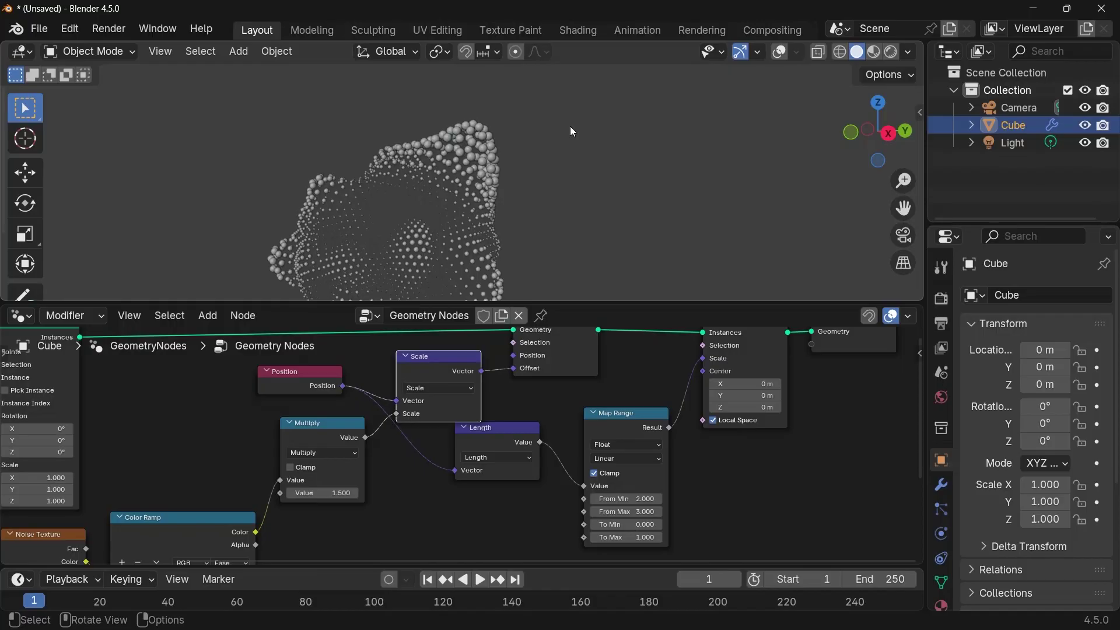
# - Set the Map Range node's To Min to 1 and To Max to 0.1 so spheres shrink with distance from the centre
pyautogui.scroll(3, 706, 450)
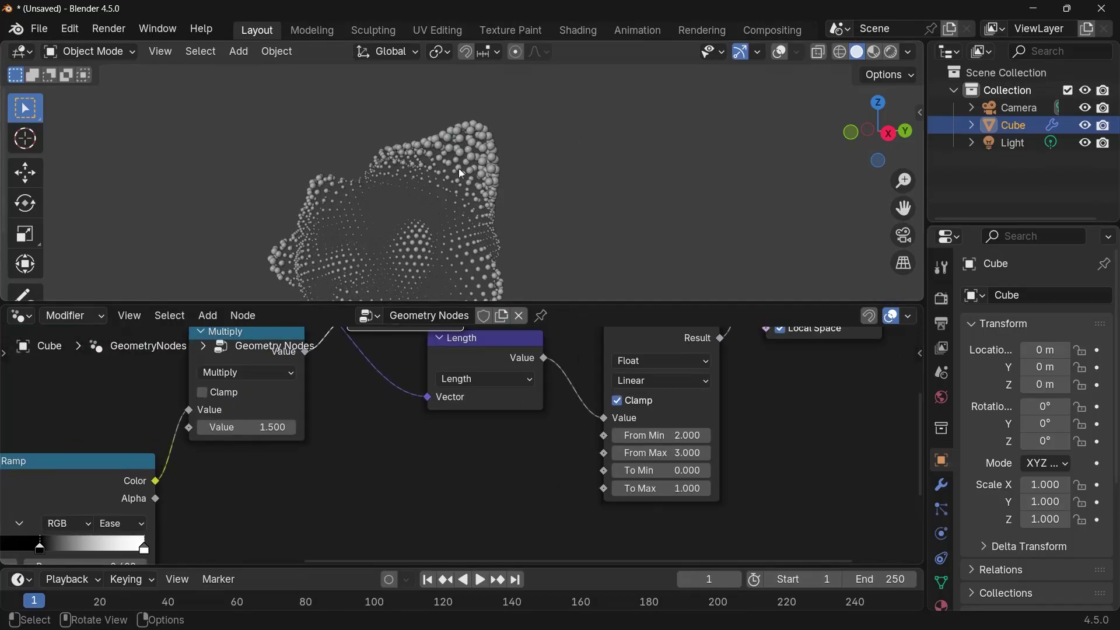
pyautogui.scroll(3, 651, 475)
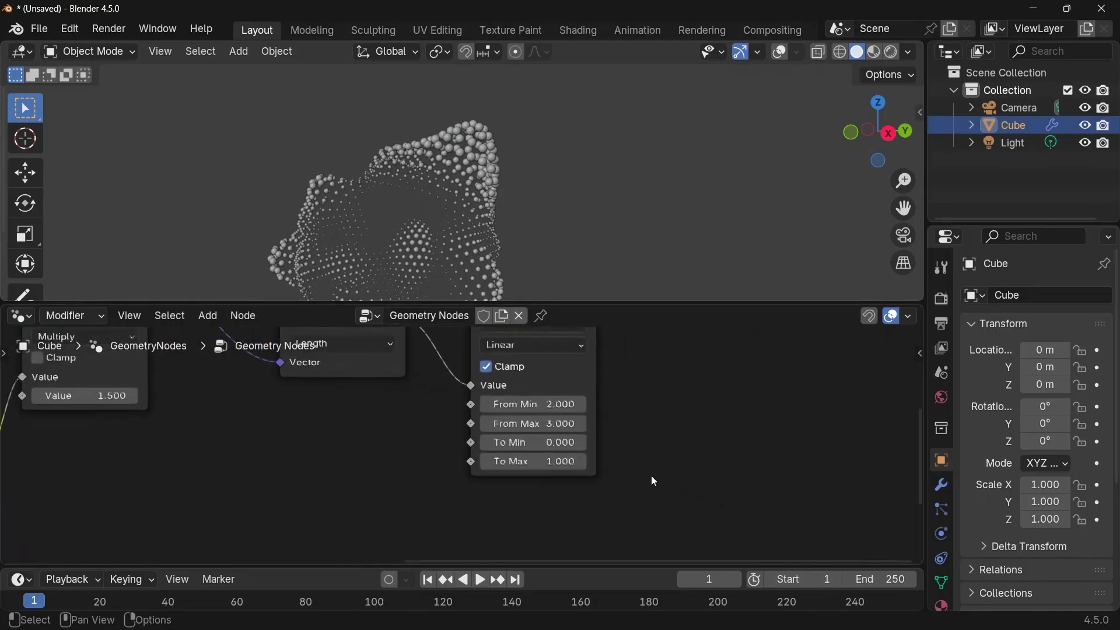
pyautogui.click(557, 443)
pyautogui.write('1')
pyautogui.press('Return')
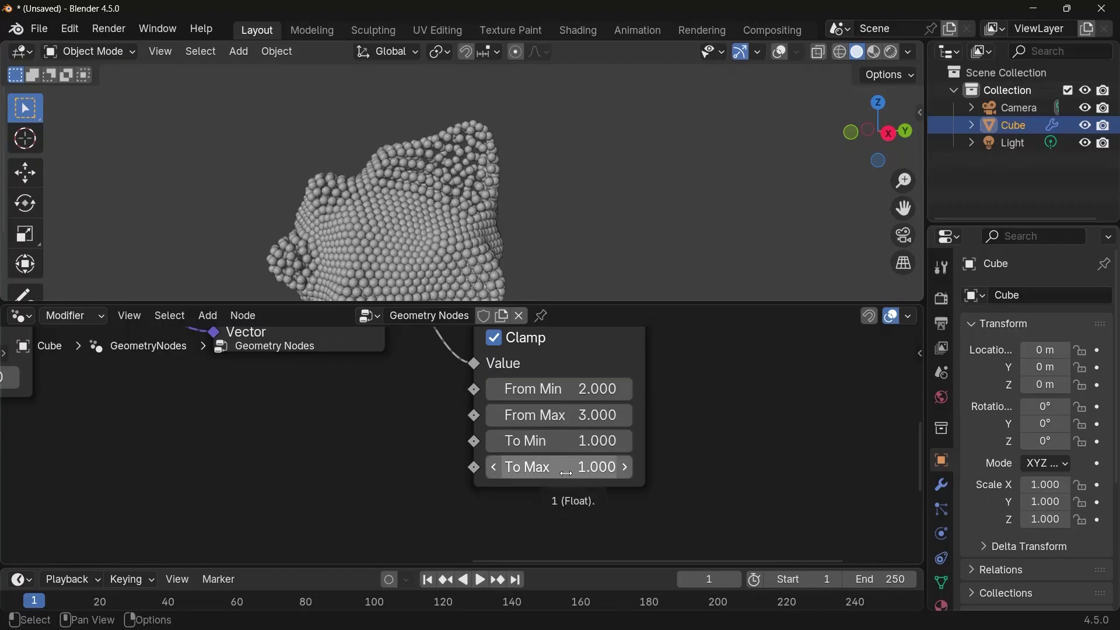
pyautogui.click(563, 467)
pyautogui.write('0.')
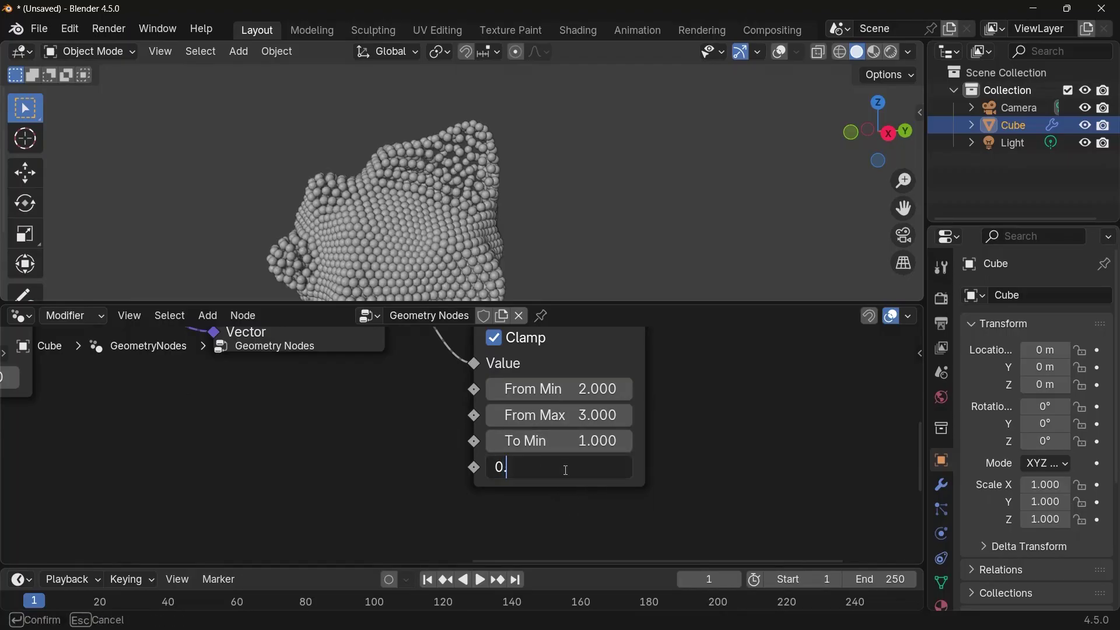
pyautogui.write('1')
pyautogui.press('Return')
pyautogui.scroll(4, 513, 226)
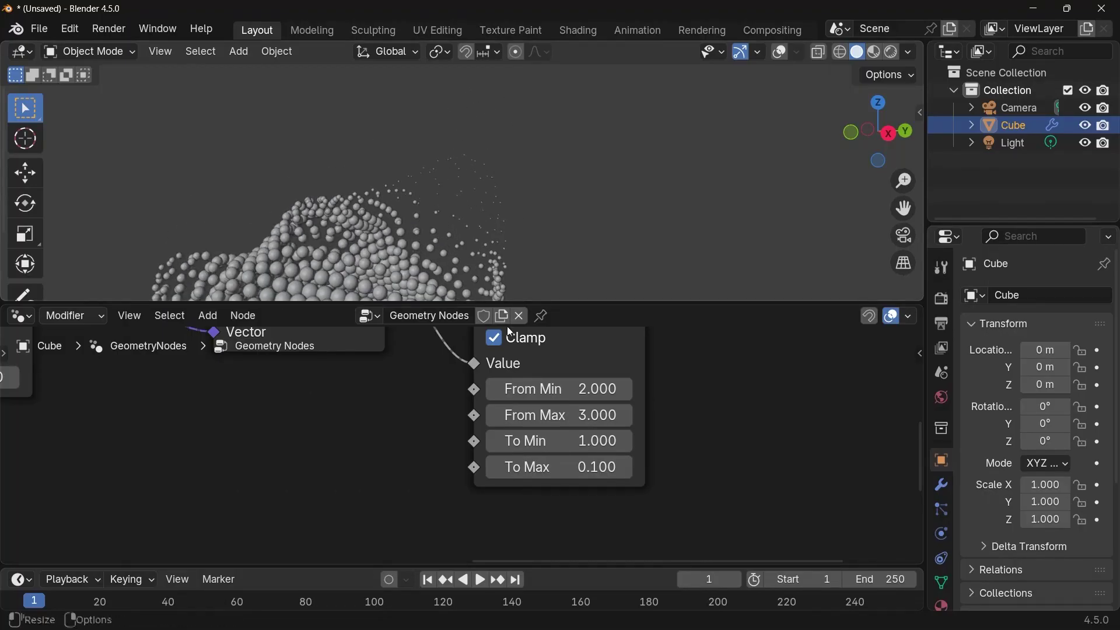
# - Set the Map Range node's To Max to 0.25 and inspect the scaled spheres and the whole node tree
pyautogui.click(560, 474)
pyautogui.write('0.2')
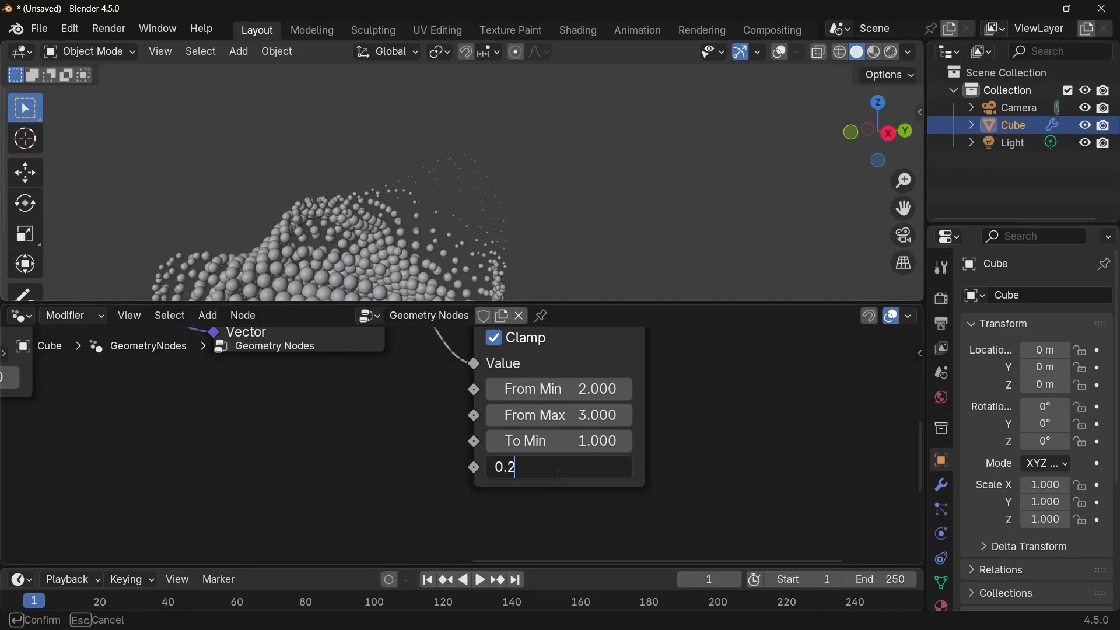
pyautogui.write('5')
pyautogui.press('Return')
pyautogui.moveTo(459, 281); pyautogui.dragTo(415, 157, button='middle')
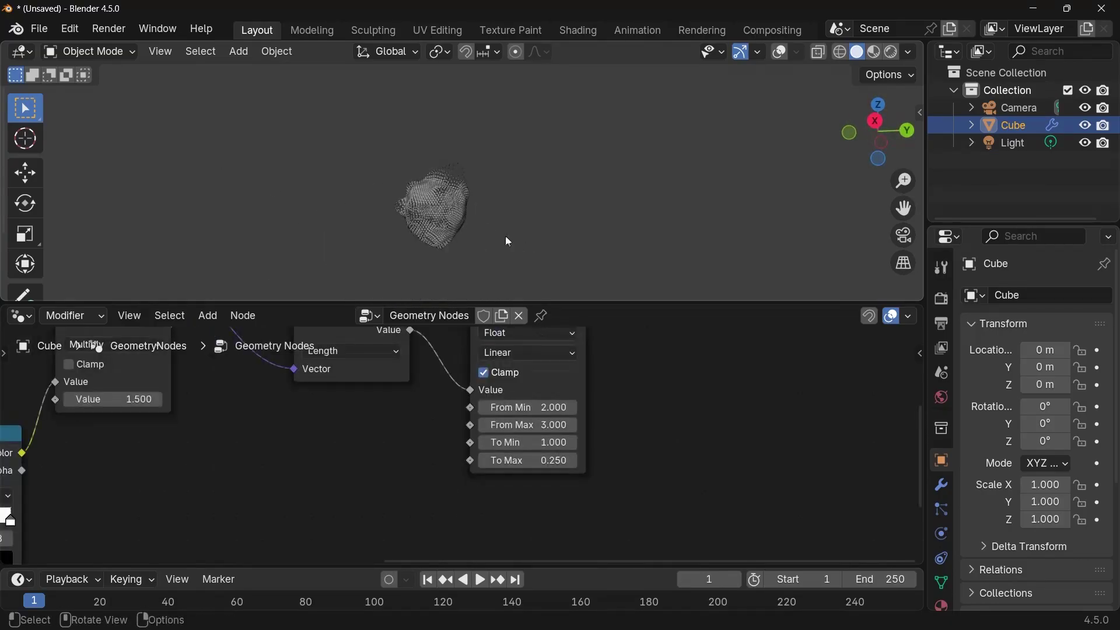
pyautogui.scroll(4, 506, 236)
pyautogui.keyDown('shift'); pyautogui.moveTo(505, 235); pyautogui.dragTo(558, 190, button='middle'); pyautogui.keyUp('shift')
pyautogui.scroll(-2, 435, 444)
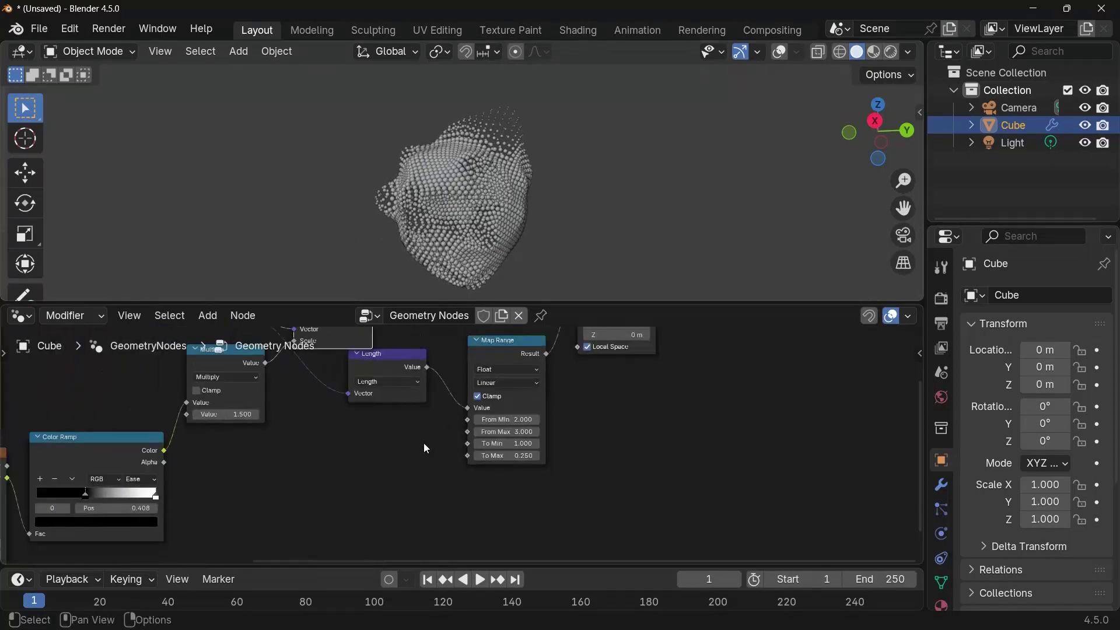
pyautogui.scroll(-2, 424, 444)
pyautogui.moveTo(424, 444); pyautogui.dragTo(640, 474, button='middle')
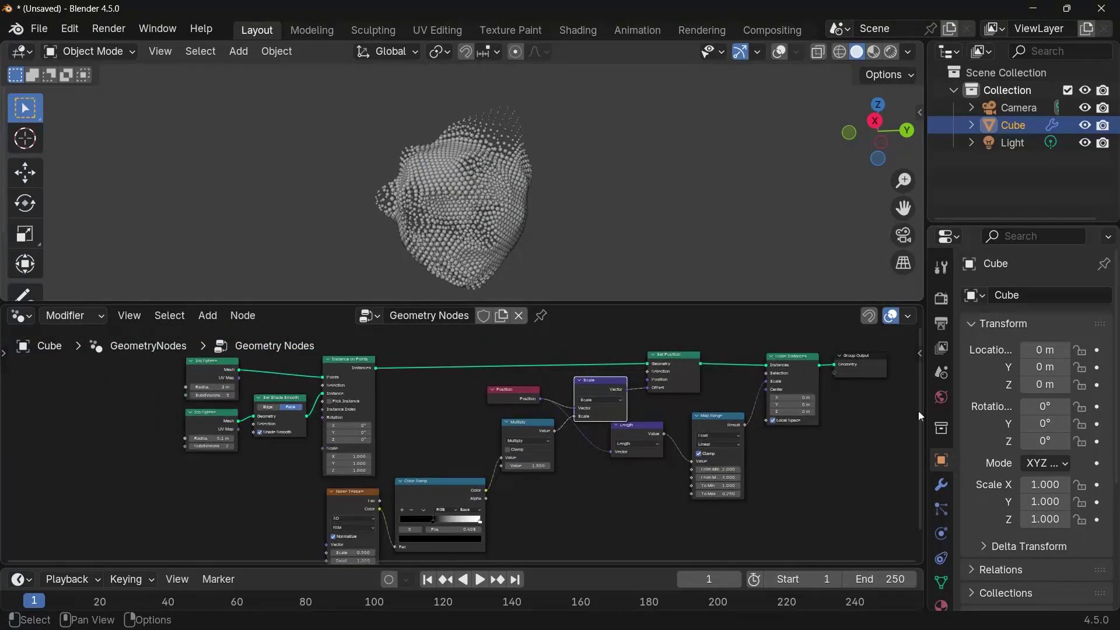
# - Set the scene's output frame rate to 60 fps and the resolution scale to 200%
pyautogui.click(943, 323)
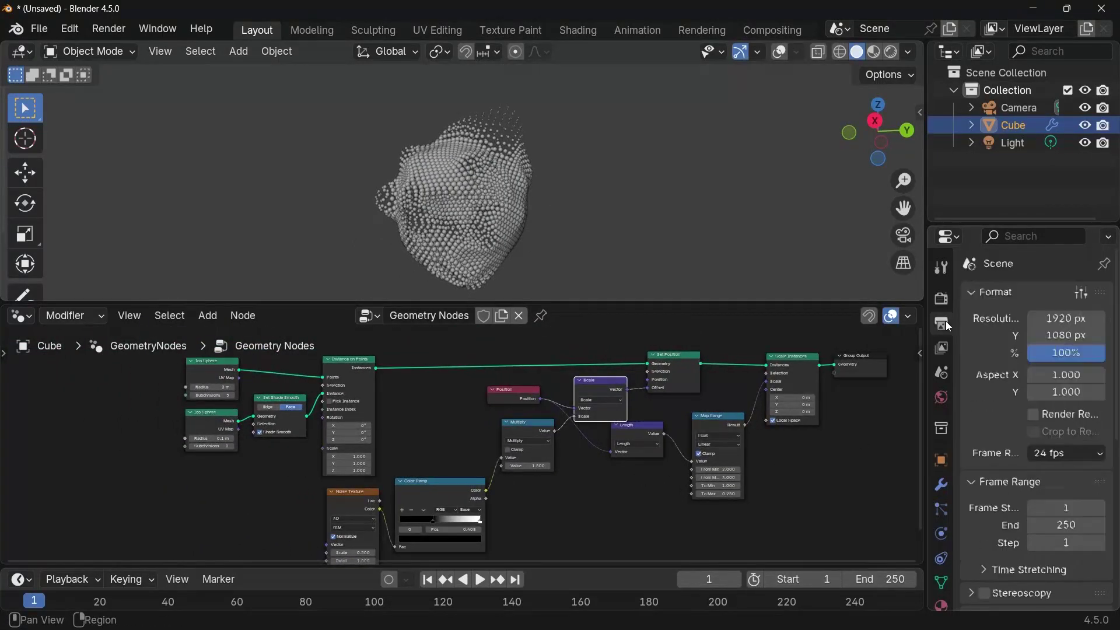
pyautogui.click(1044, 455)
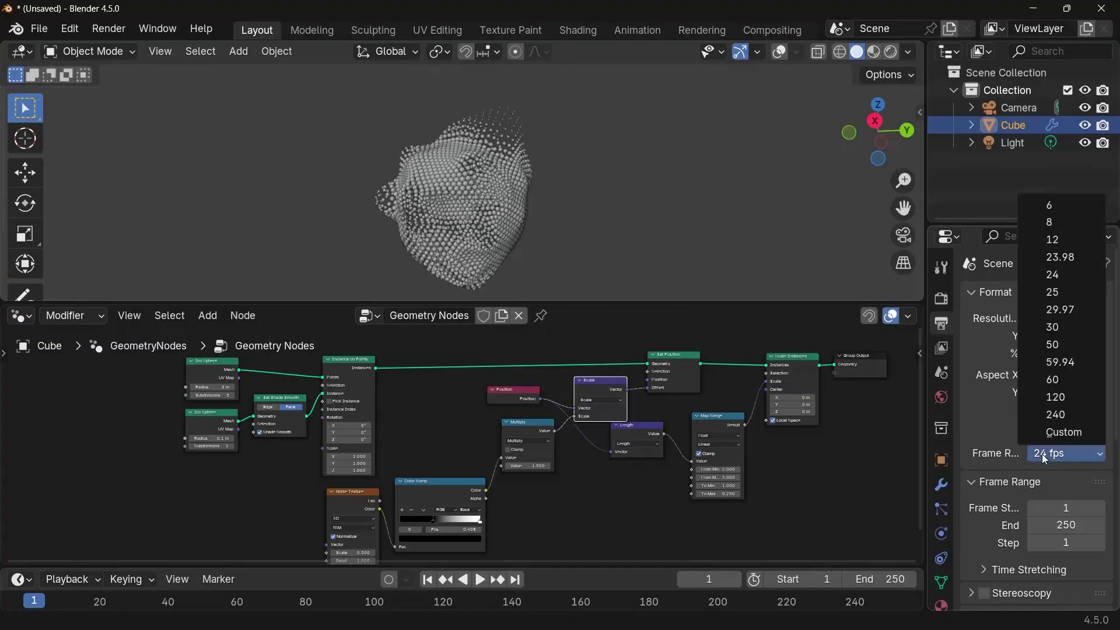
pyautogui.click(1066, 380)
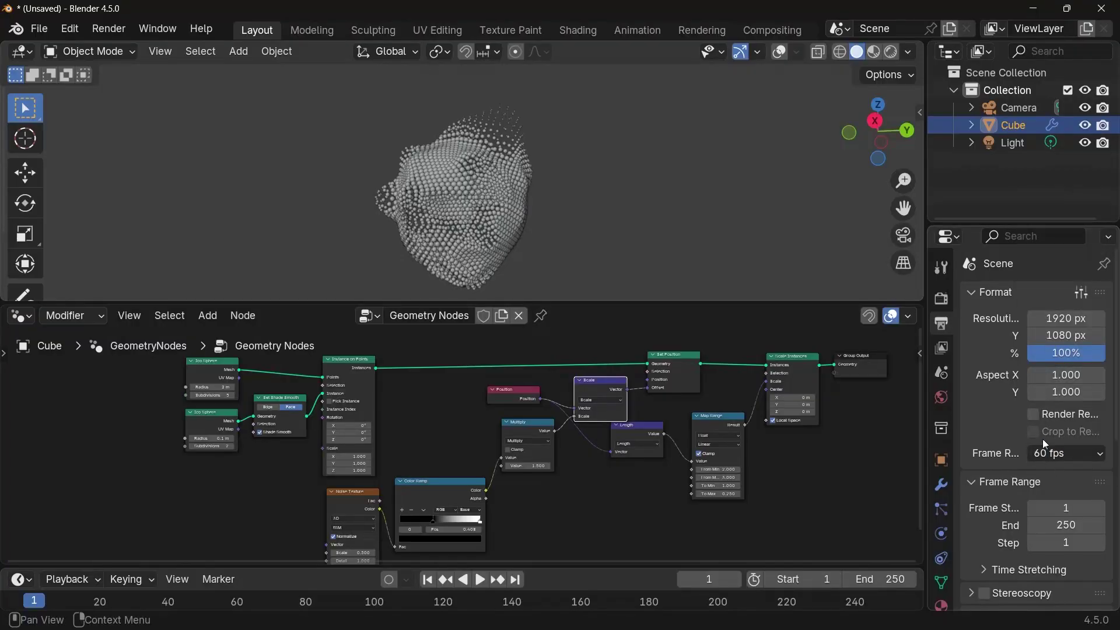
pyautogui.click(1058, 354)
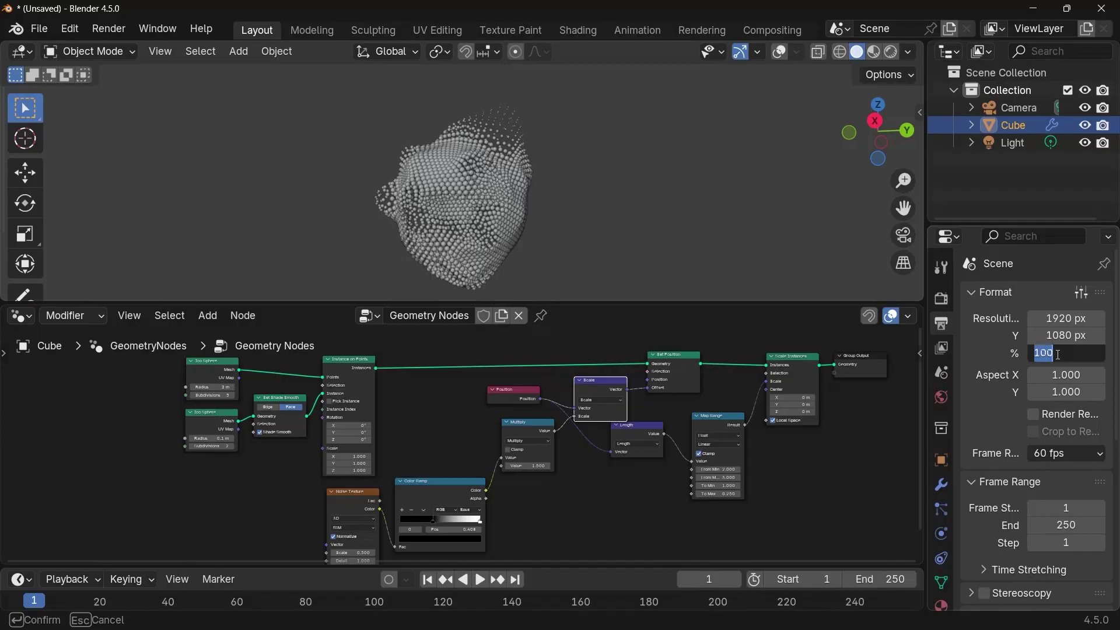
pyautogui.write('200')
pyautogui.press('Return')
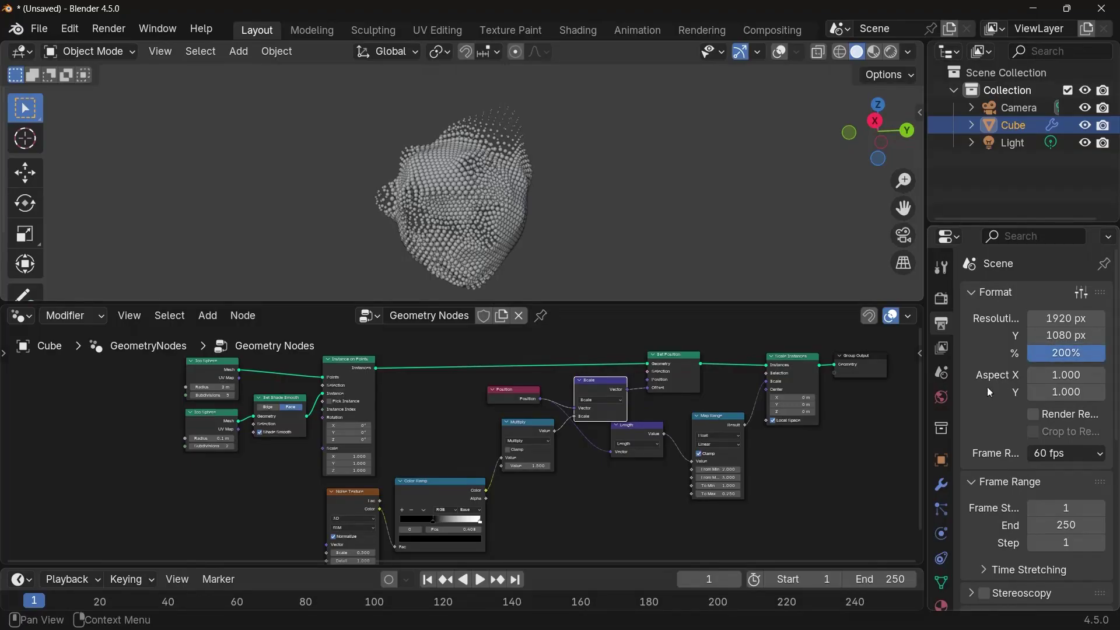
# - Set the end frame of the animation's frame range to 1200
pyautogui.scroll(-2, 988, 400)
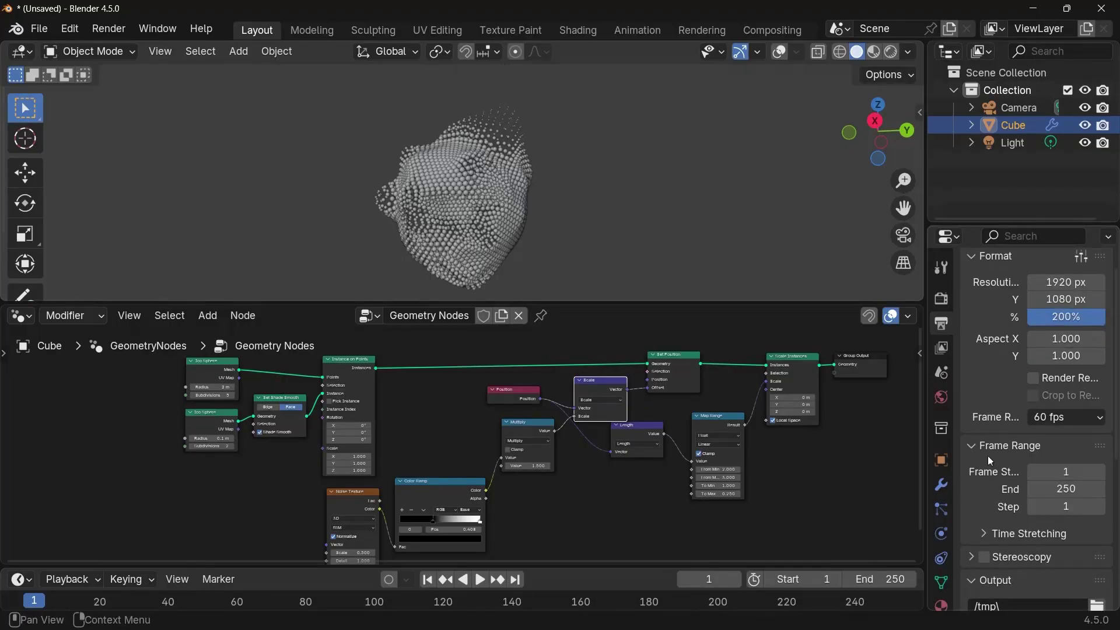
pyautogui.scroll(-4, 989, 457)
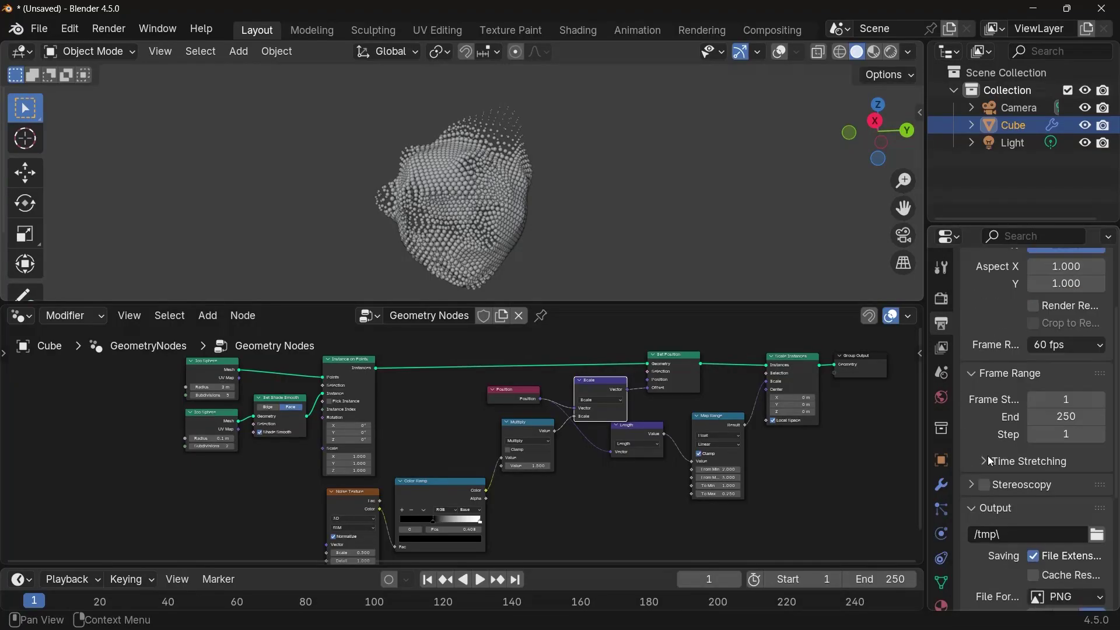
pyautogui.click(1063, 415)
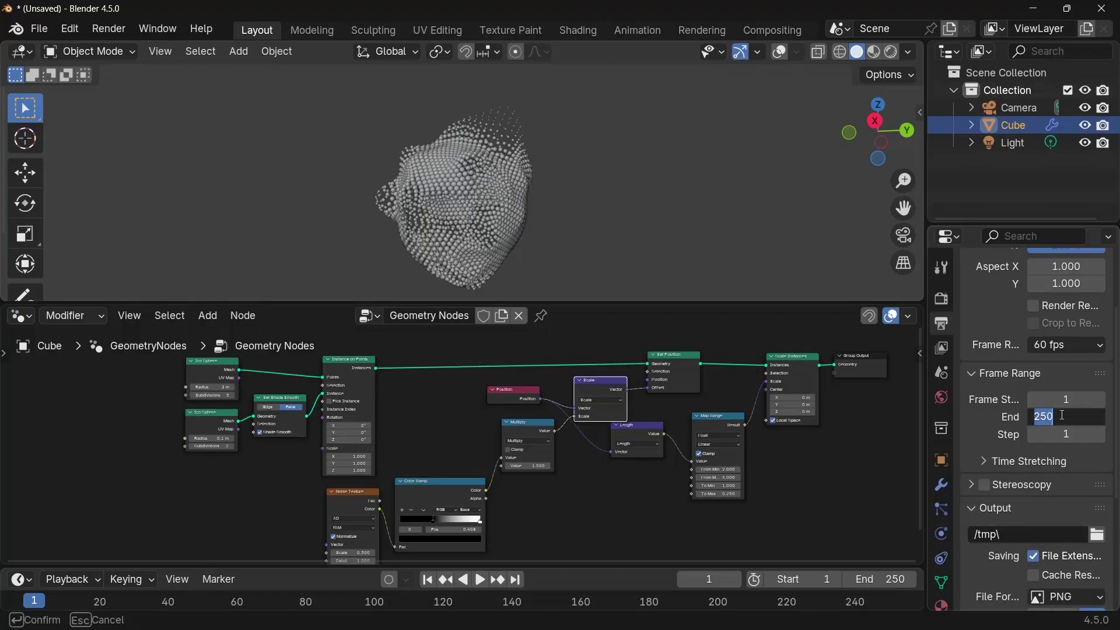
pyautogui.write('1200')
pyautogui.press('Return')
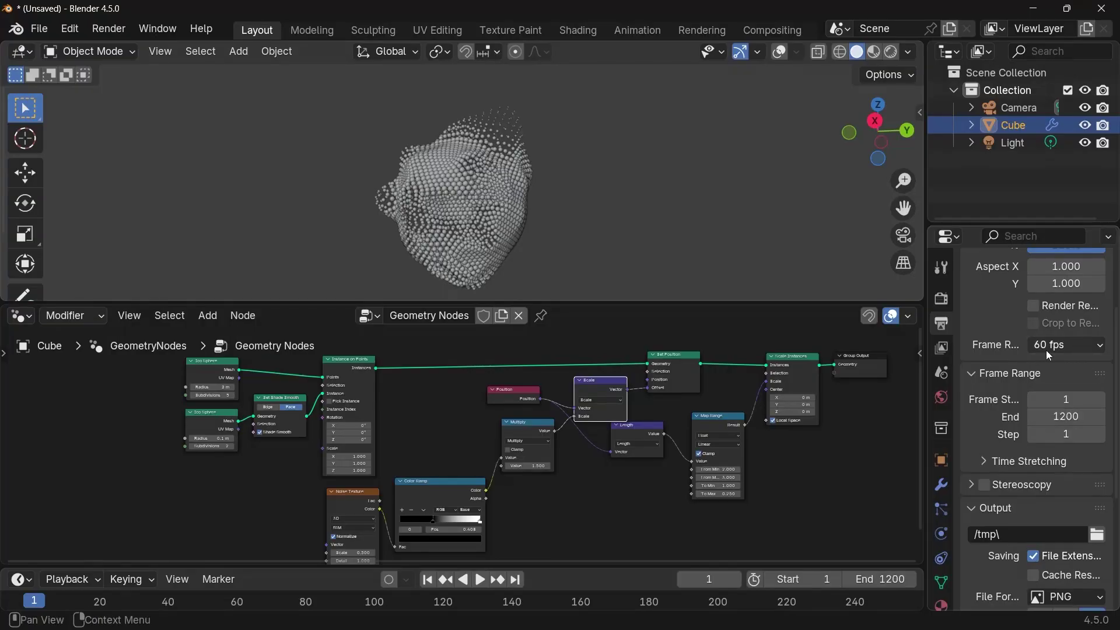
# - Set the render output path to // and the file format to FFmpeg Video
pyautogui.click(1010, 528)
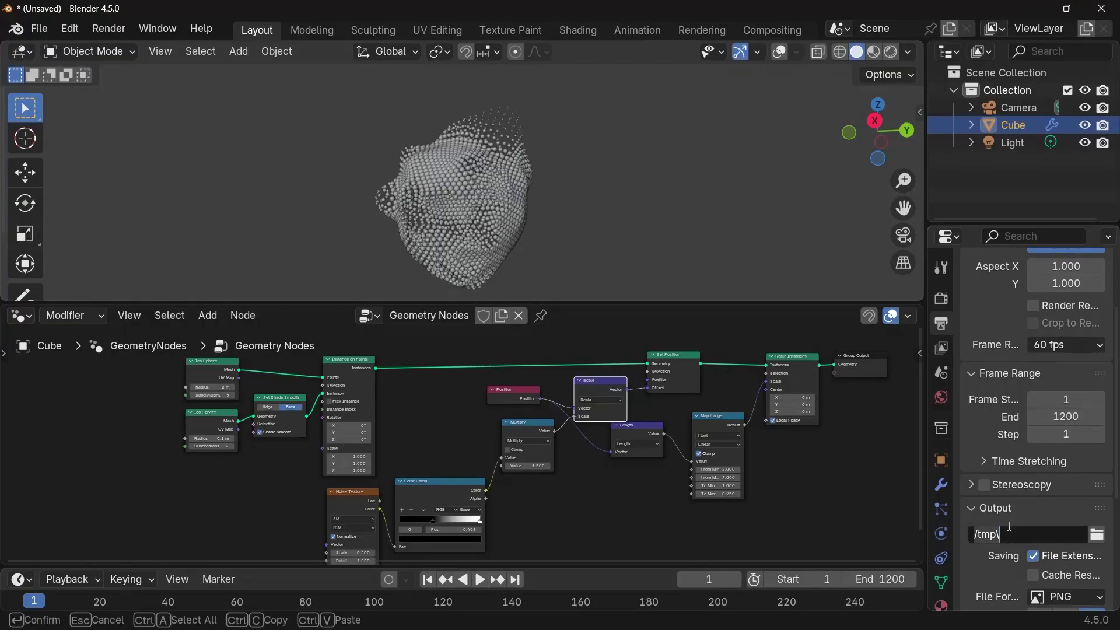
pyautogui.write('//')
pyautogui.press('Return')
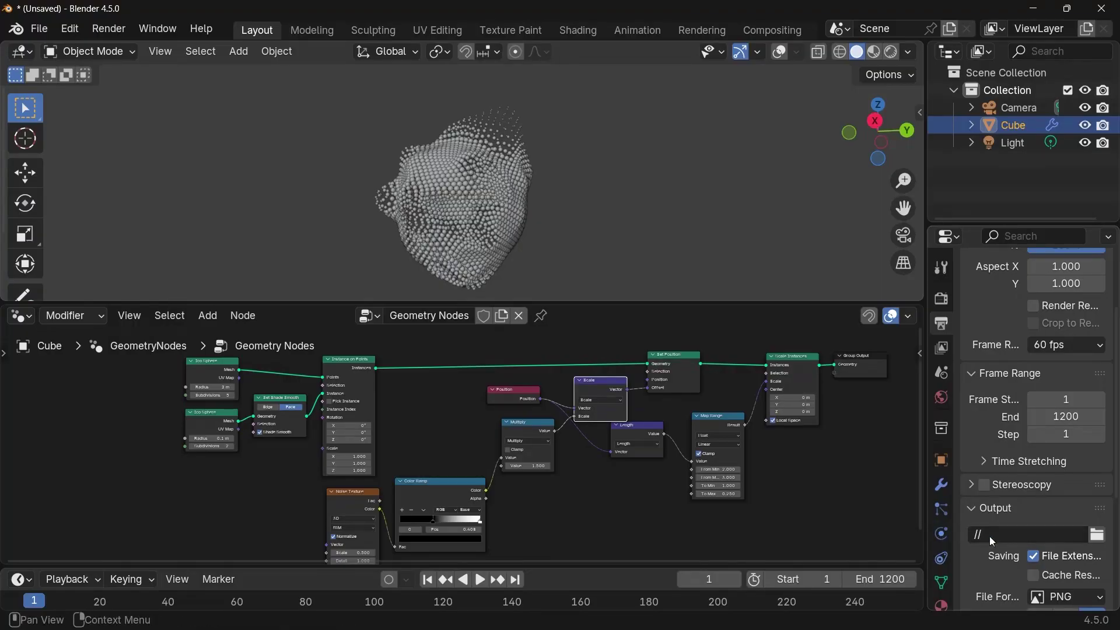
pyautogui.scroll(-5, 1027, 455)
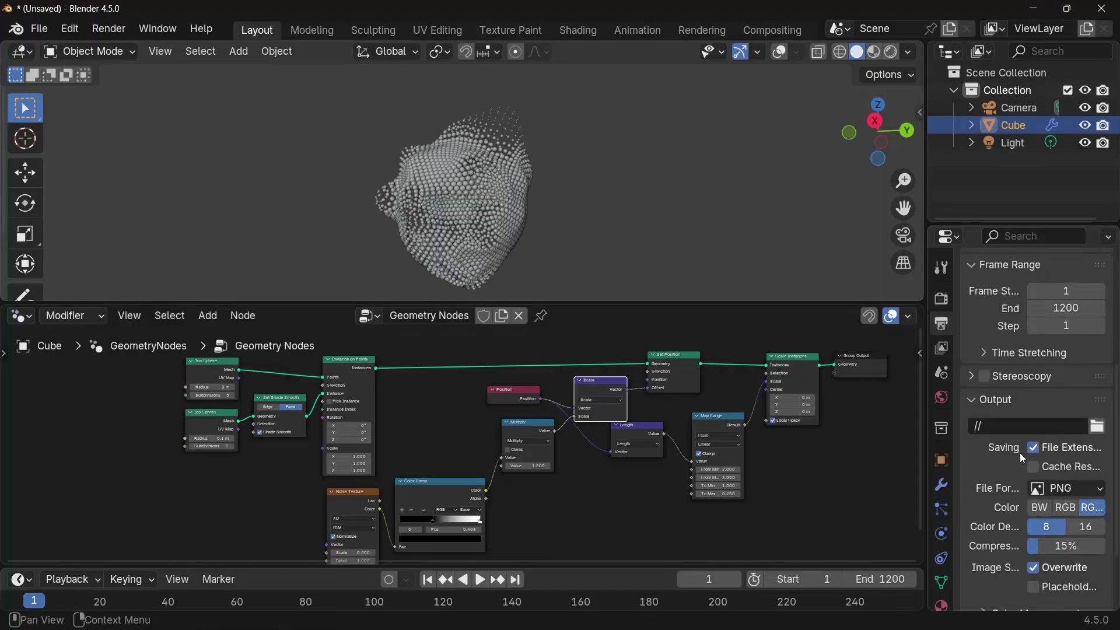
pyautogui.click(1044, 490)
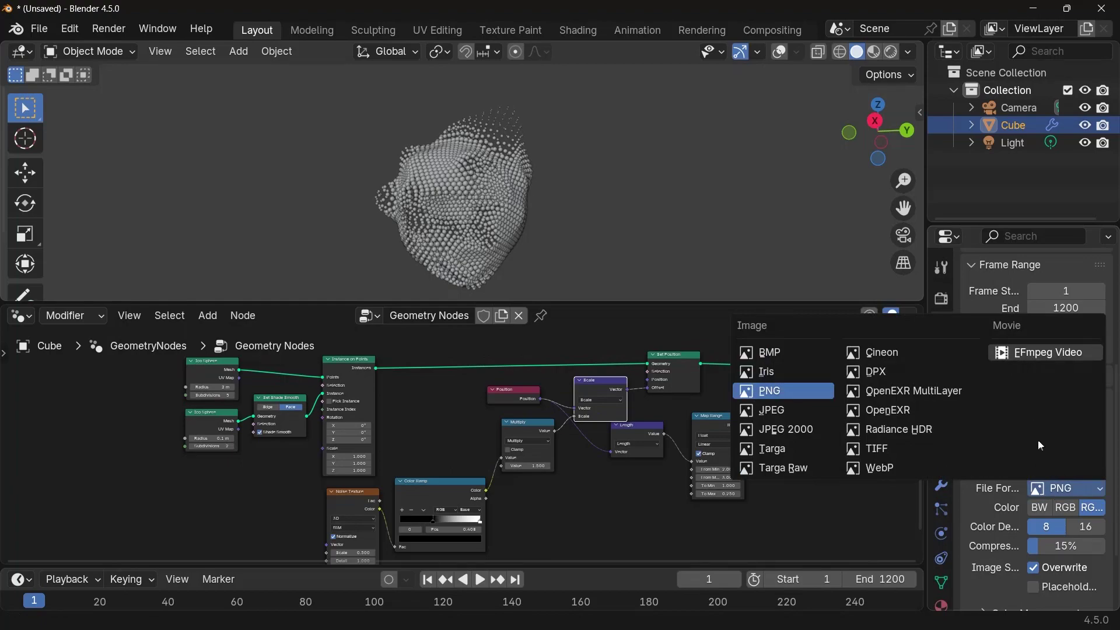
pyautogui.click(1028, 353)
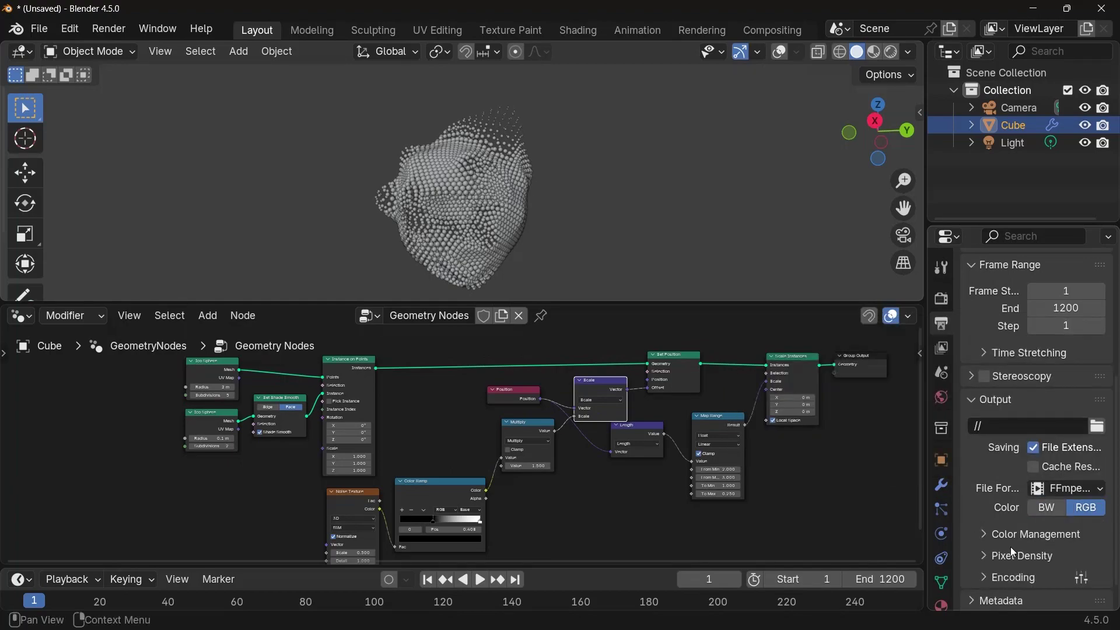
# - Set the video encoding to an MPEG-4 container with perceptually lossless output quality
pyautogui.click(1007, 573)
pyautogui.scroll(-6, 1008, 572)
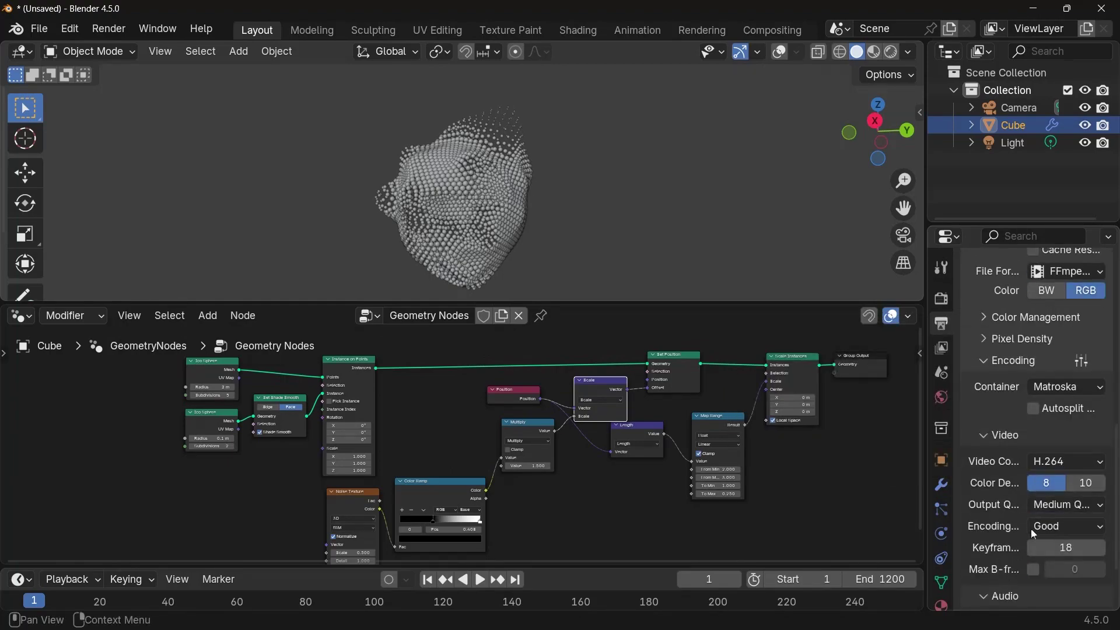
pyautogui.click(1041, 399)
pyautogui.click(1045, 412)
pyautogui.click(1068, 505)
pyautogui.click(1032, 390)
pyautogui.scroll(1, 991, 445)
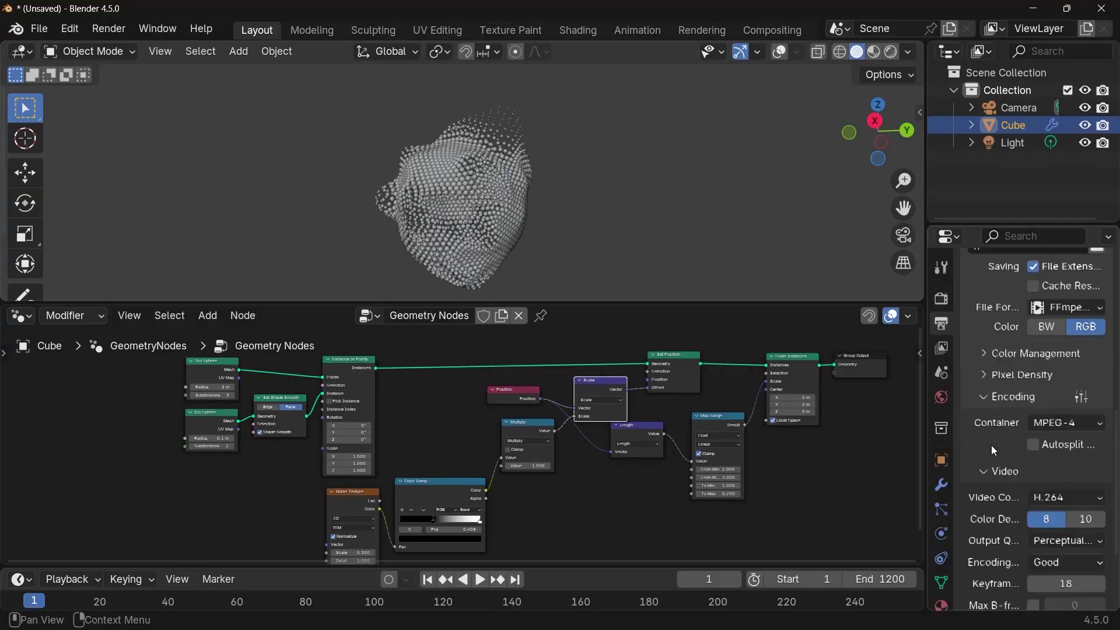
pyautogui.scroll(6, 992, 446)
# - Add a Scene Time node in the empty area before the two Ico Sphere nodes
pyautogui.moveTo(421, 426); pyautogui.dragTo(548, 456, button='middle')
pyautogui.scroll(3, 480, 231)
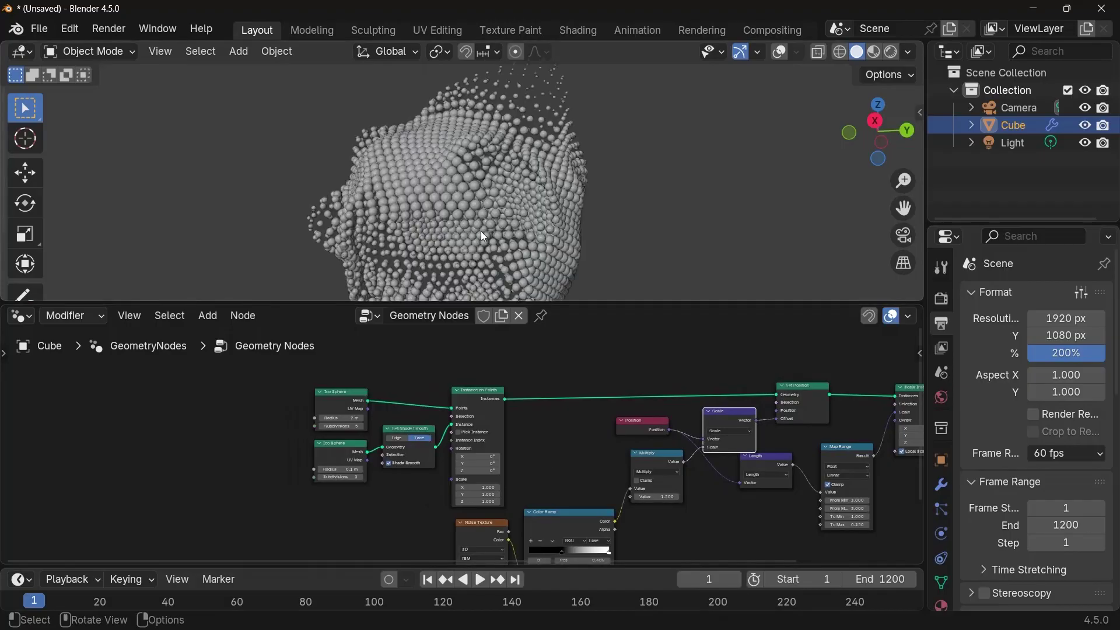
pyautogui.moveTo(481, 231); pyautogui.dragTo(442, 237, button='middle')
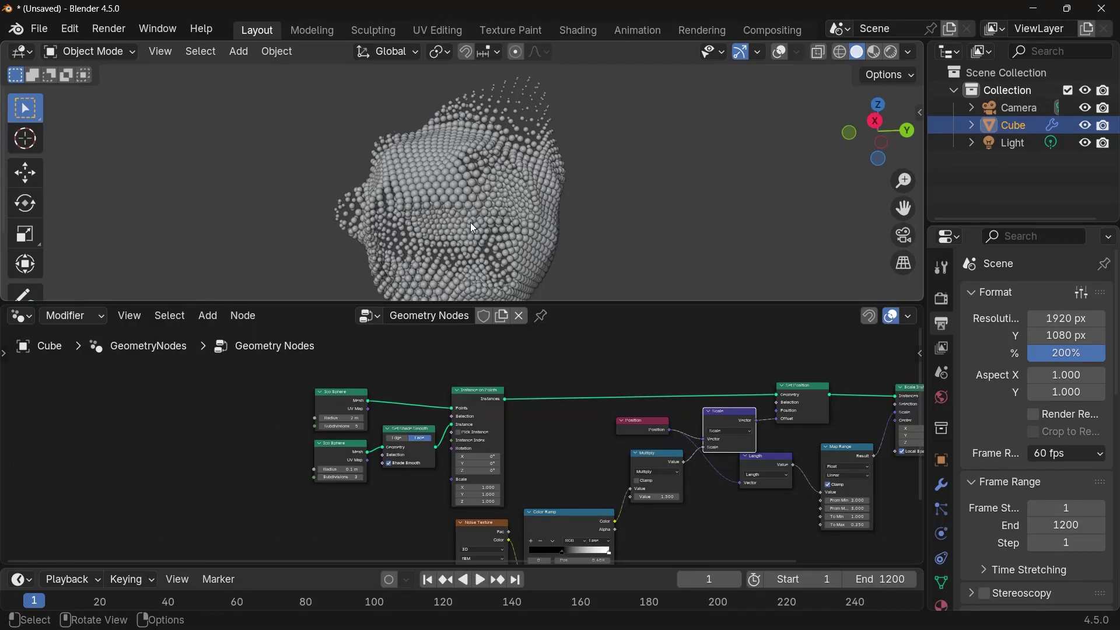
pyautogui.scroll(2, 241, 461)
pyautogui.moveTo(240, 461); pyautogui.dragTo(622, 535, button='middle')
pyautogui.hotkey('shift', 'a')
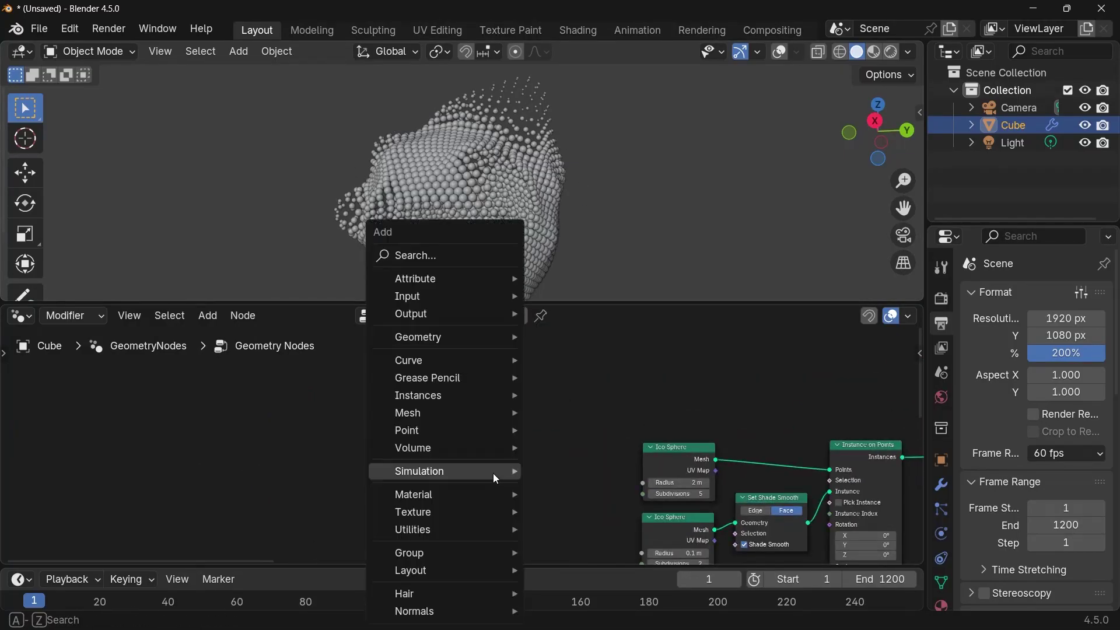
pyautogui.moveTo(493, 475)
pyautogui.write('scene')
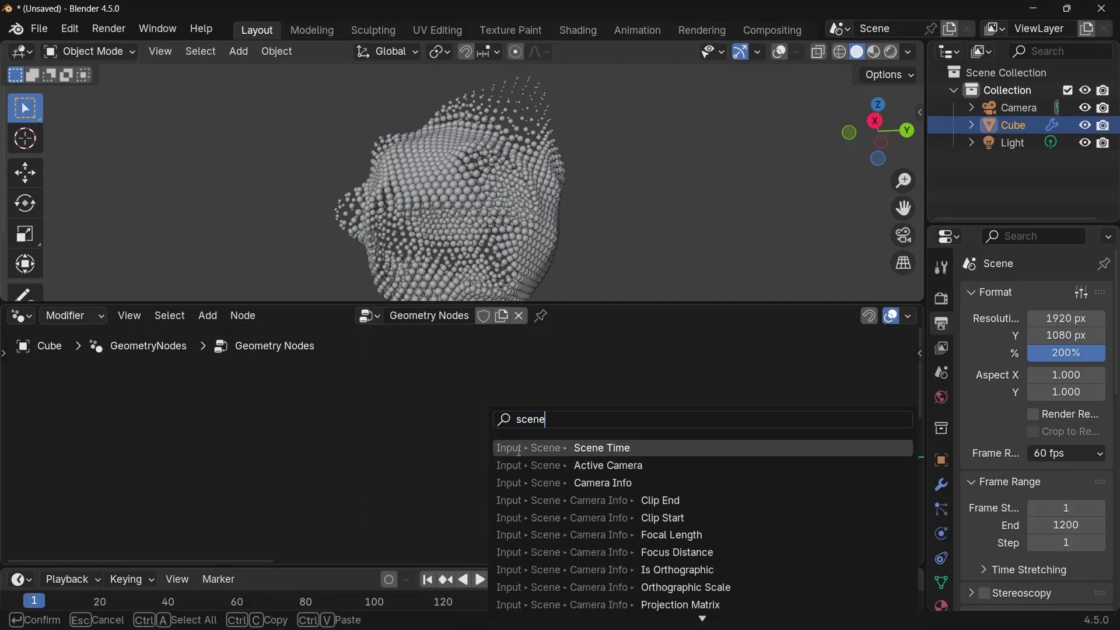
pyautogui.press('Return')
pyautogui.click(440, 390)
# - Connect Scene Time's Seconds output to the Instance on Points Rotation input and play the animation to check the spheres
pyautogui.moveTo(512, 408); pyautogui.dragTo(835, 456)
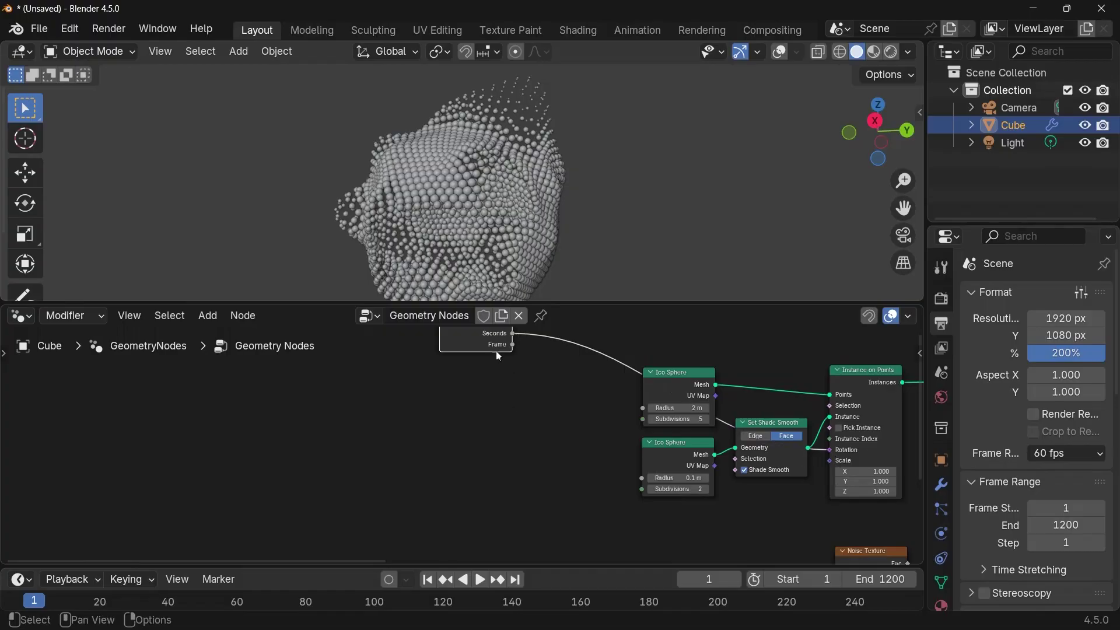
pyautogui.moveTo(497, 352); pyautogui.dragTo(467, 420)
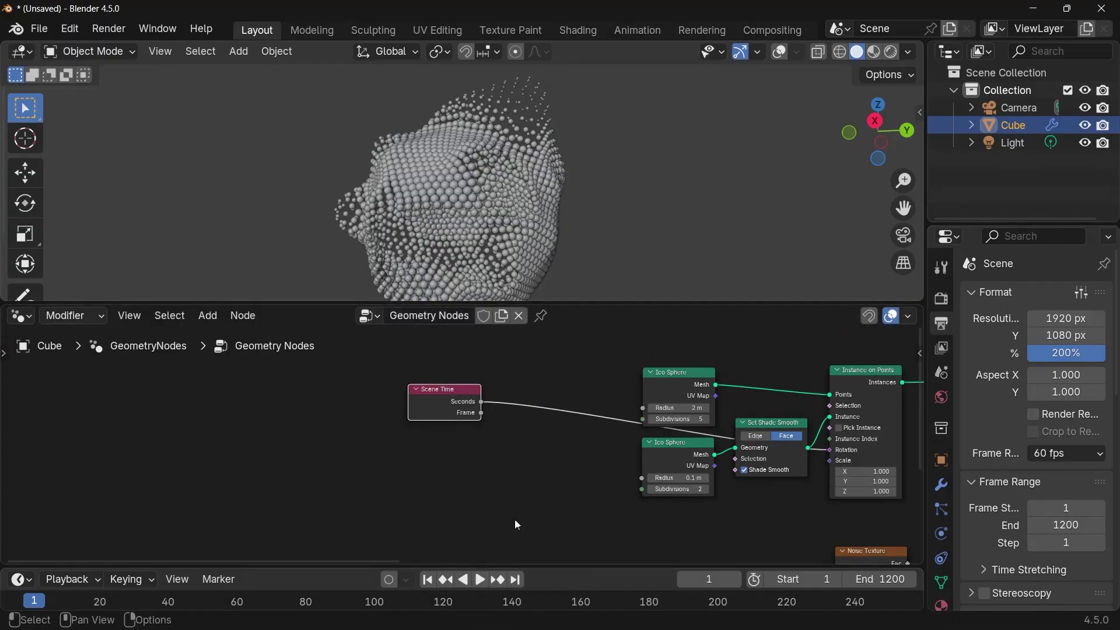
pyautogui.press('space')
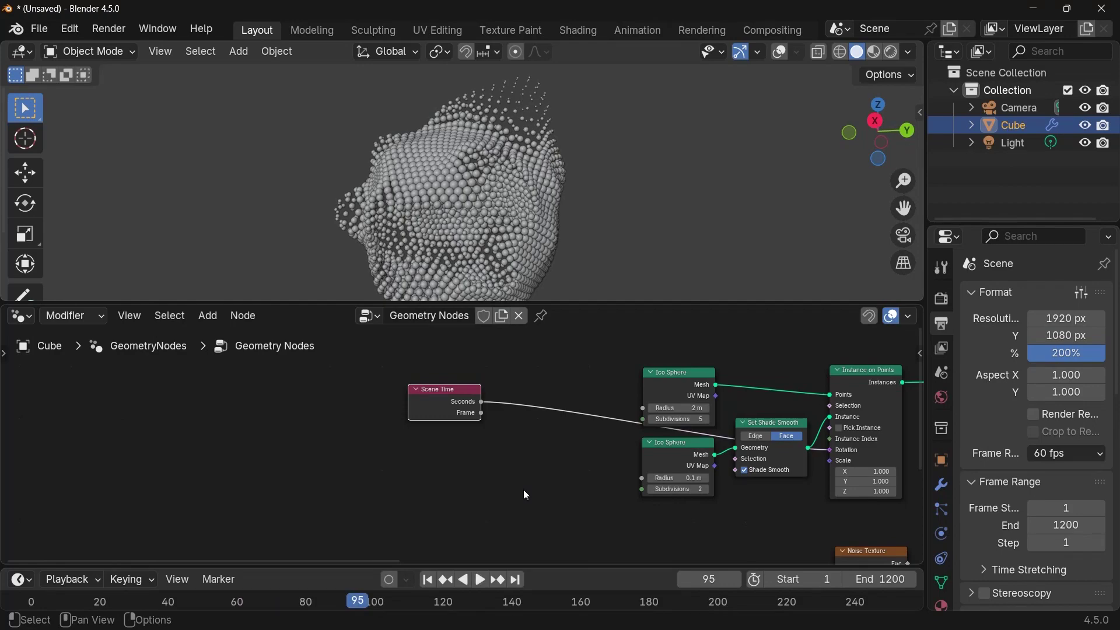
pyautogui.scroll(5, 447, 231)
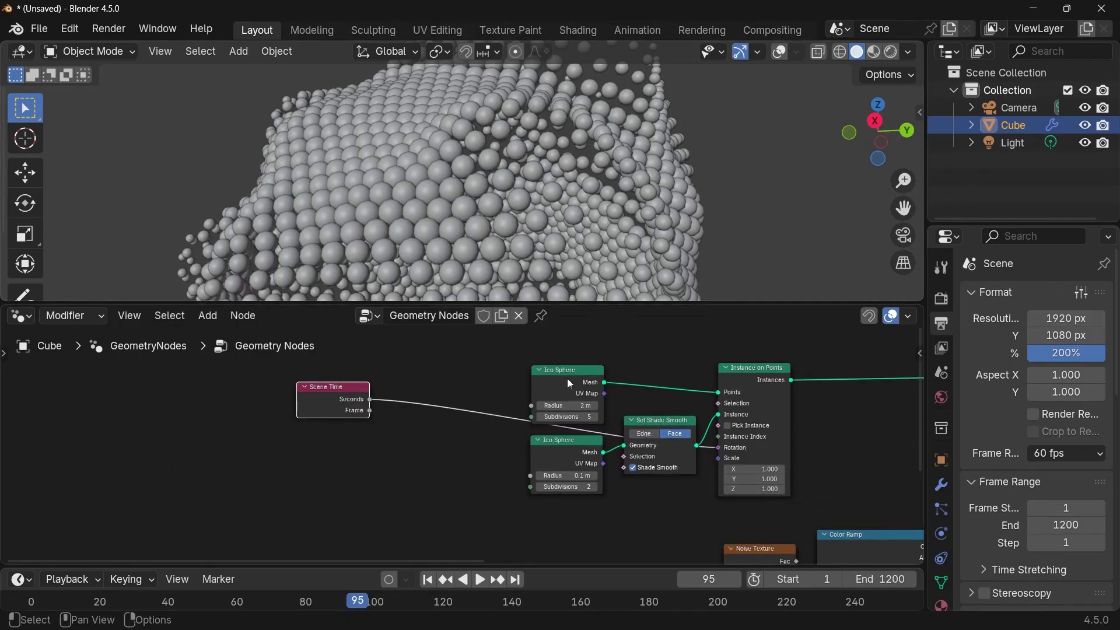
# - Move the 2 m Ico Sphere node aside and insert a Transform Geometry node between it and Instance on Points
pyautogui.moveTo(569, 377); pyautogui.dragTo(500, 338)
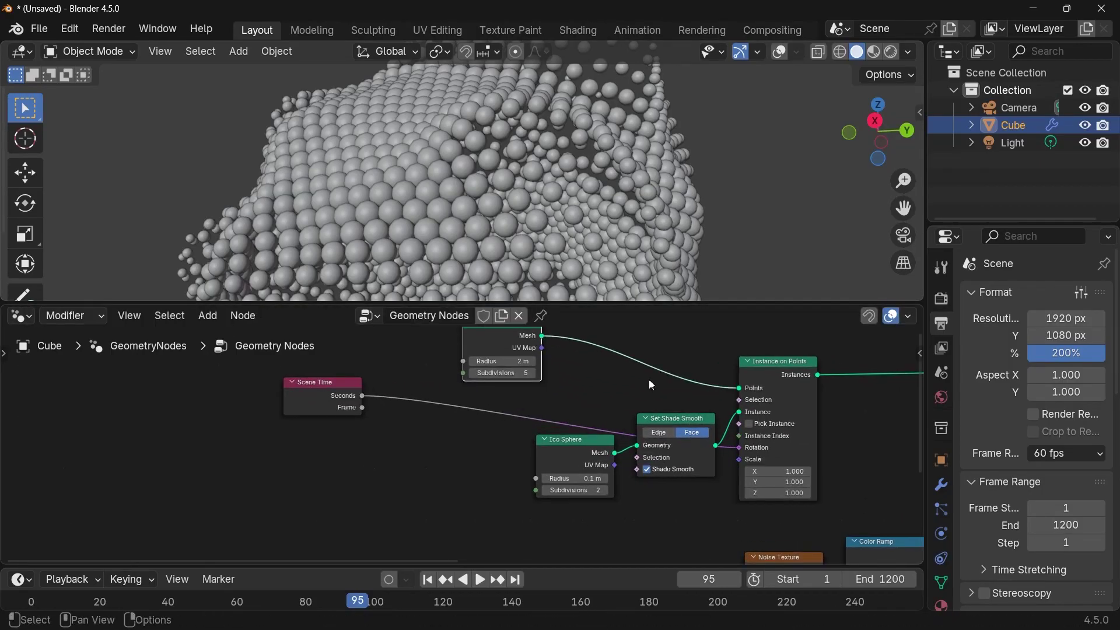
pyautogui.moveTo(649, 379); pyautogui.dragTo(636, 419, button='middle')
pyautogui.scroll(1, 636, 418)
pyautogui.hotkey('shift', 'a')
pyautogui.moveTo(636, 419)
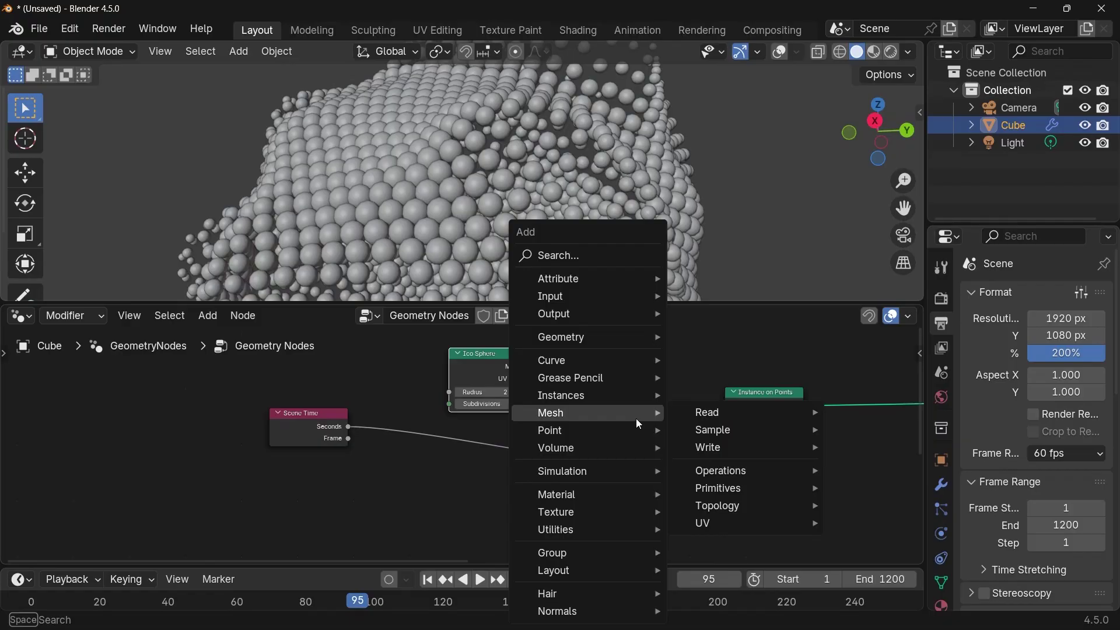
pyautogui.write('trans')
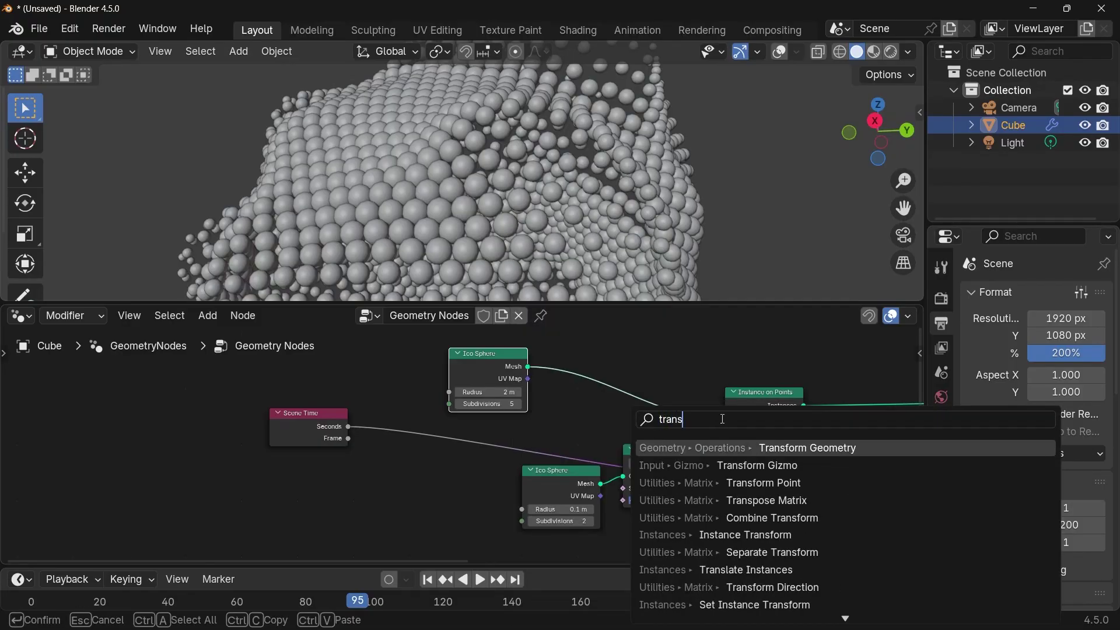
pyautogui.press('Return')
pyautogui.click(724, 520)
pyautogui.moveTo(723, 519); pyautogui.dragTo(727, 483, button='middle')
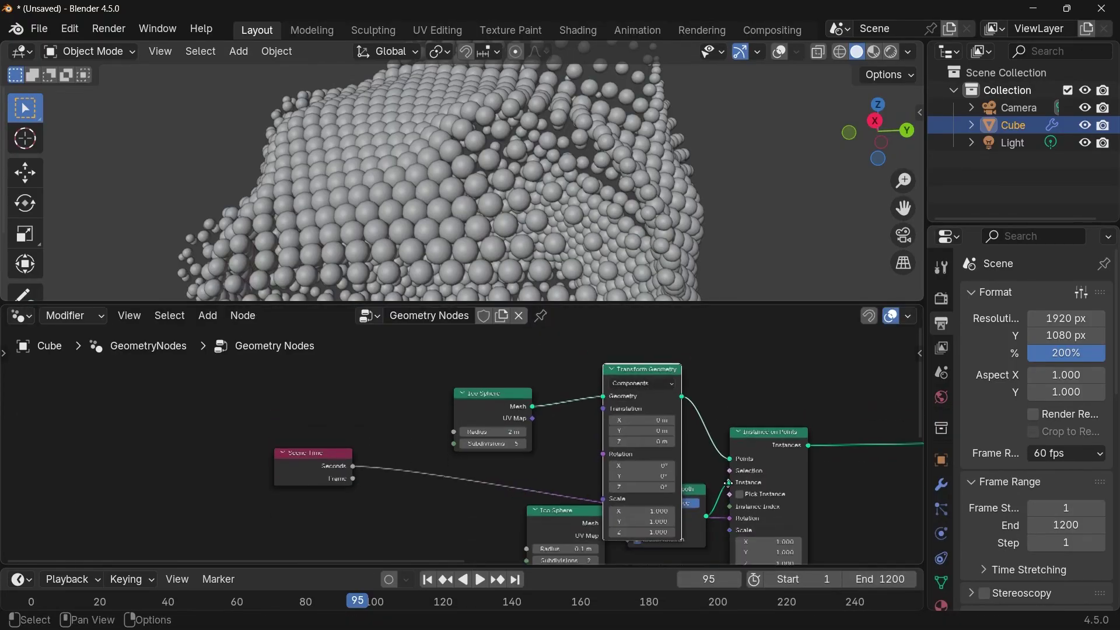
# - Reroute the Seconds link to Transform Geometry's Rotation input, preview the animation from the start, and move Scene Time farther from Transform Geometry
pyautogui.moveTo(730, 517); pyautogui.dragTo(604, 395)
pyautogui.click(38, 601)
pyautogui.press('space')
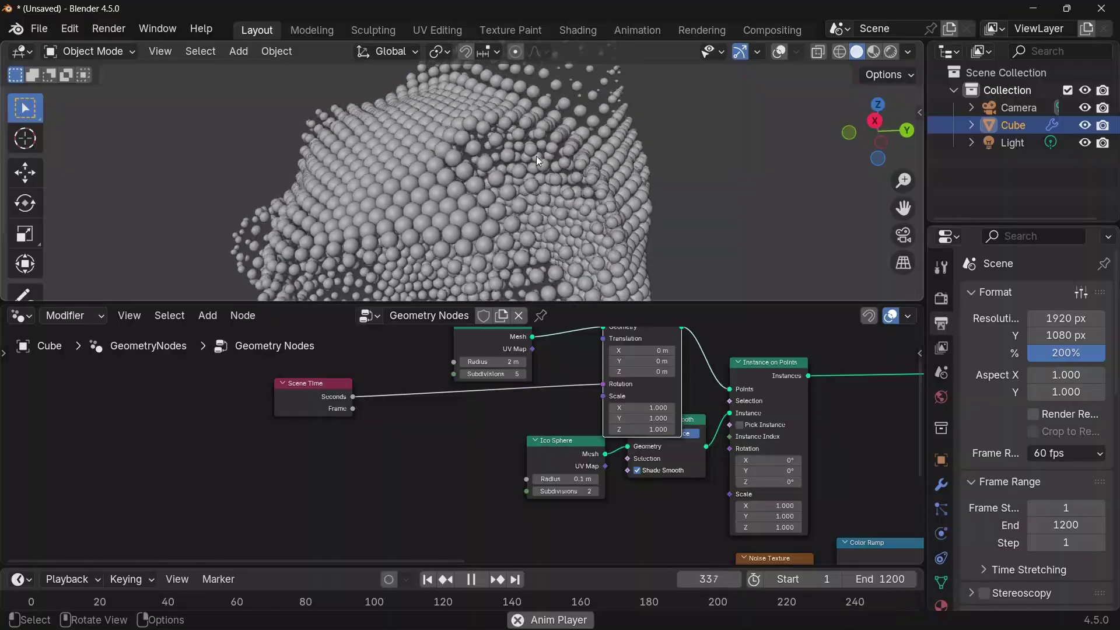
pyautogui.scroll(-3, 534, 170)
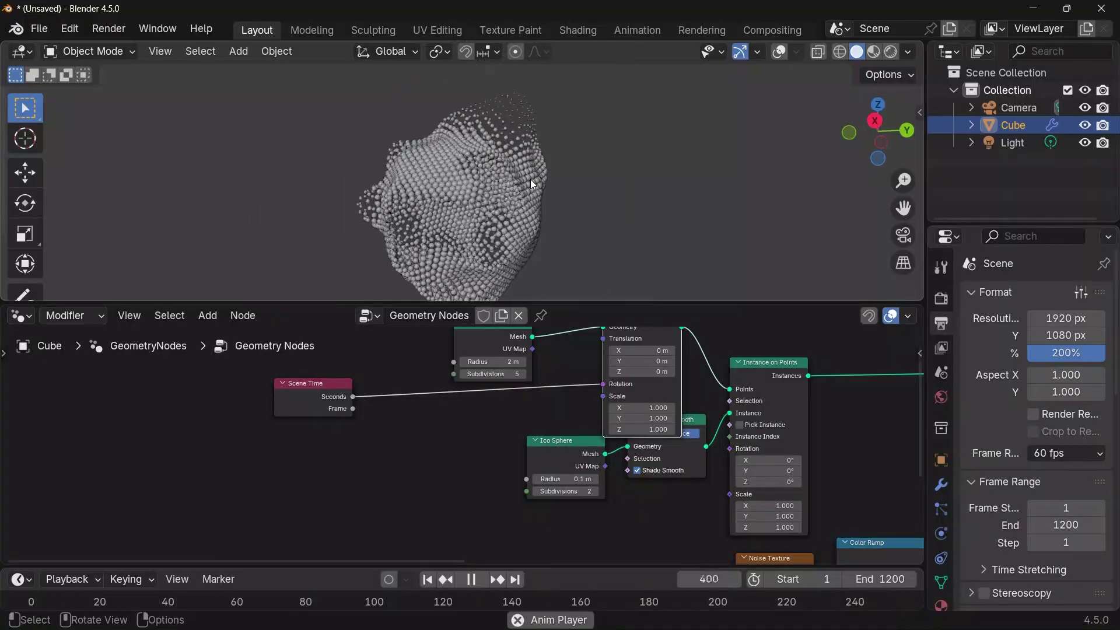
pyautogui.press('space')
pyautogui.moveTo(311, 392); pyautogui.dragTo(231, 418)
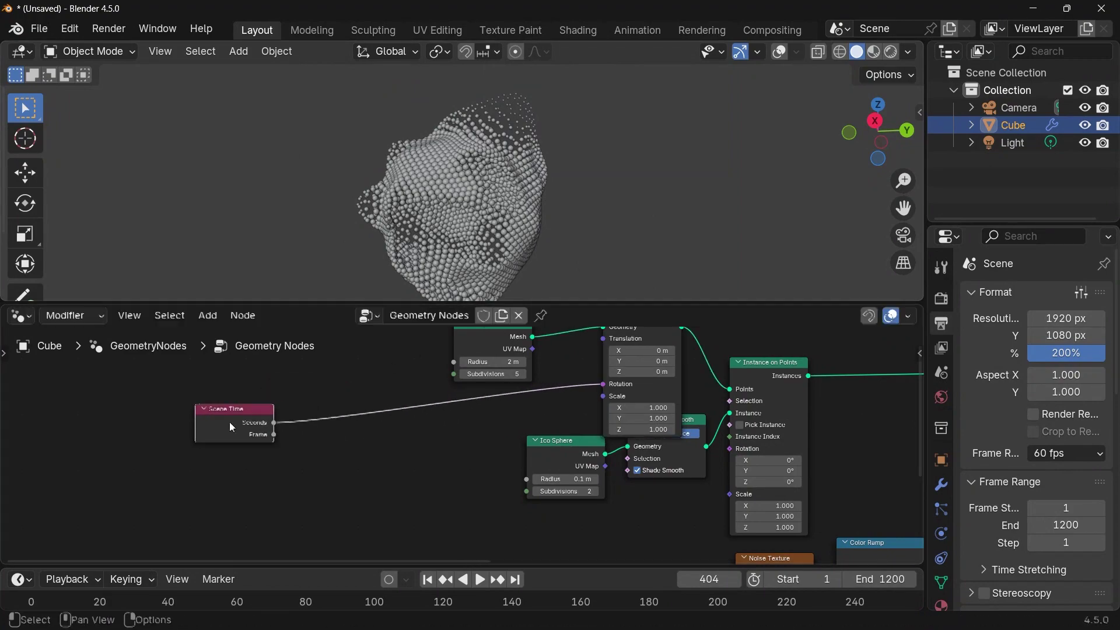
# - Insert a Map Range node on the link between Scene Time's Seconds output and Transform Geometry's Rotation input
pyautogui.write('map rag')
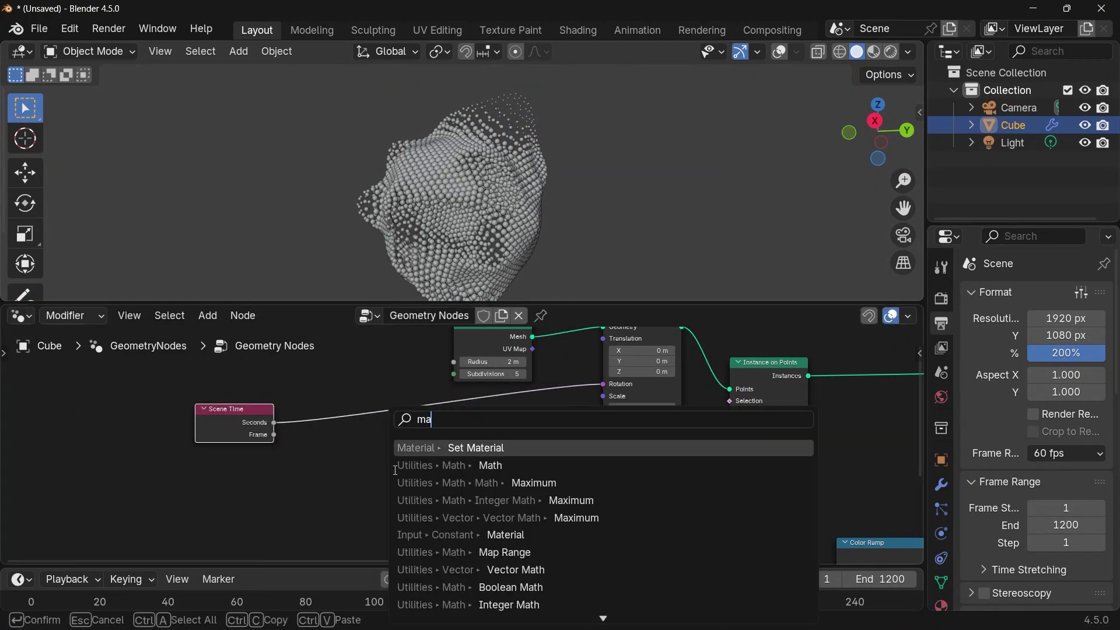
pyautogui.click(471, 447)
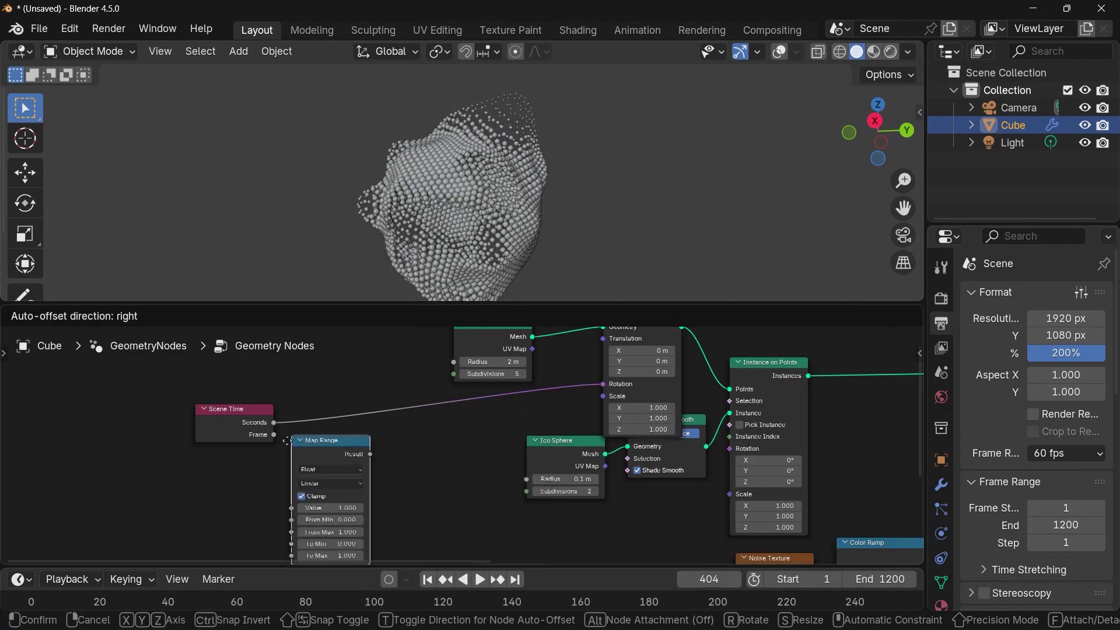
pyautogui.click(328, 412)
pyautogui.scroll(4, 392, 461)
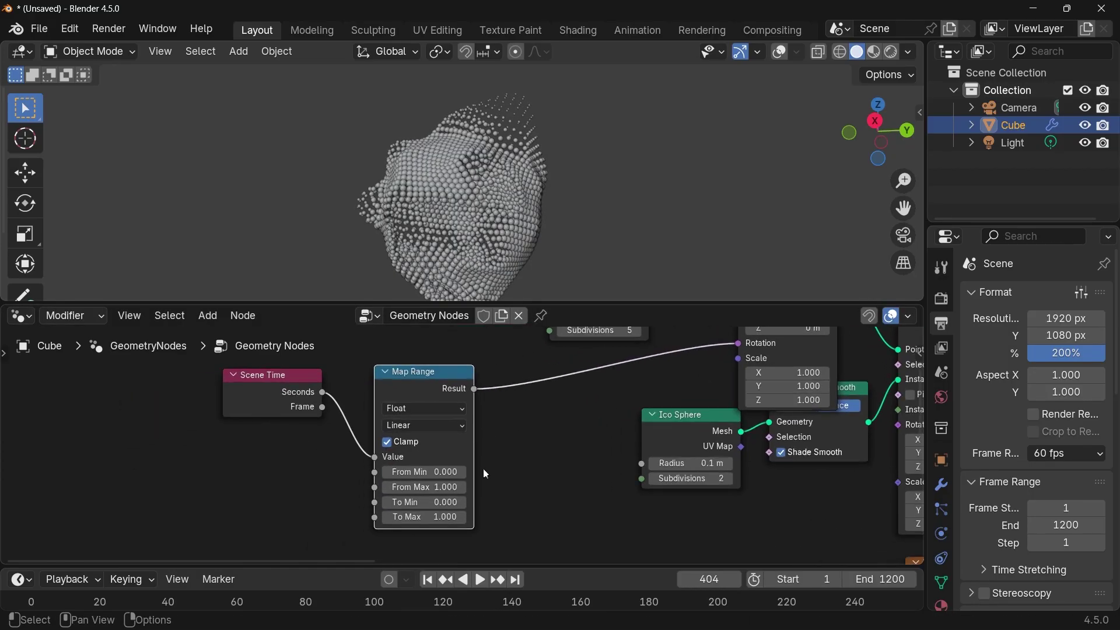
# - Set Map Range's From Max to 20 and its To Max to 2*pi
pyautogui.click(461, 486)
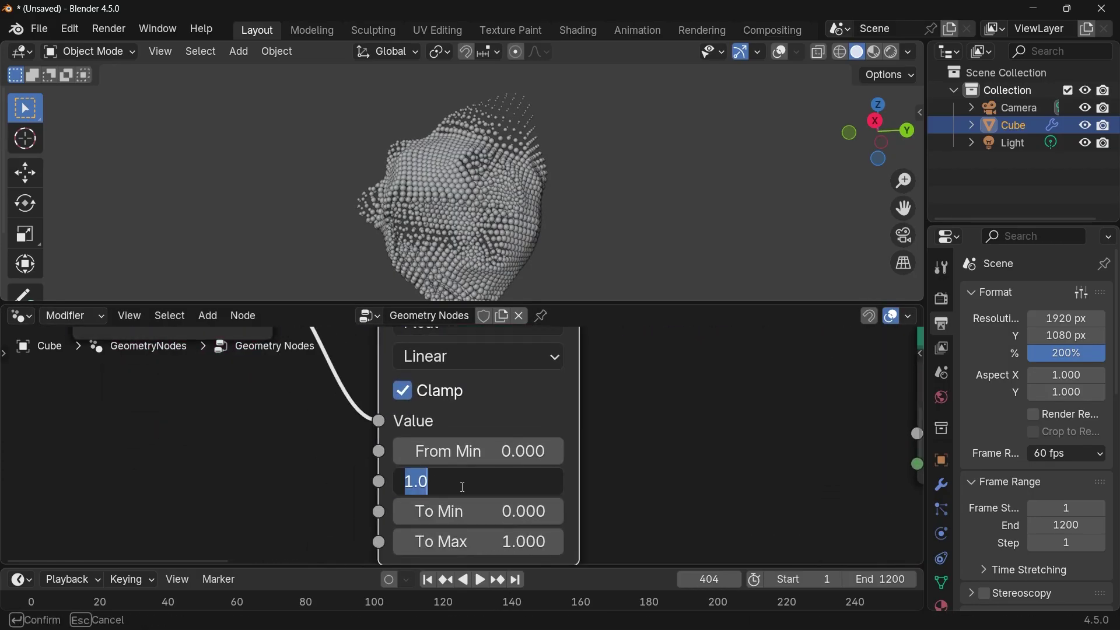
pyautogui.write('20')
pyautogui.press('Return')
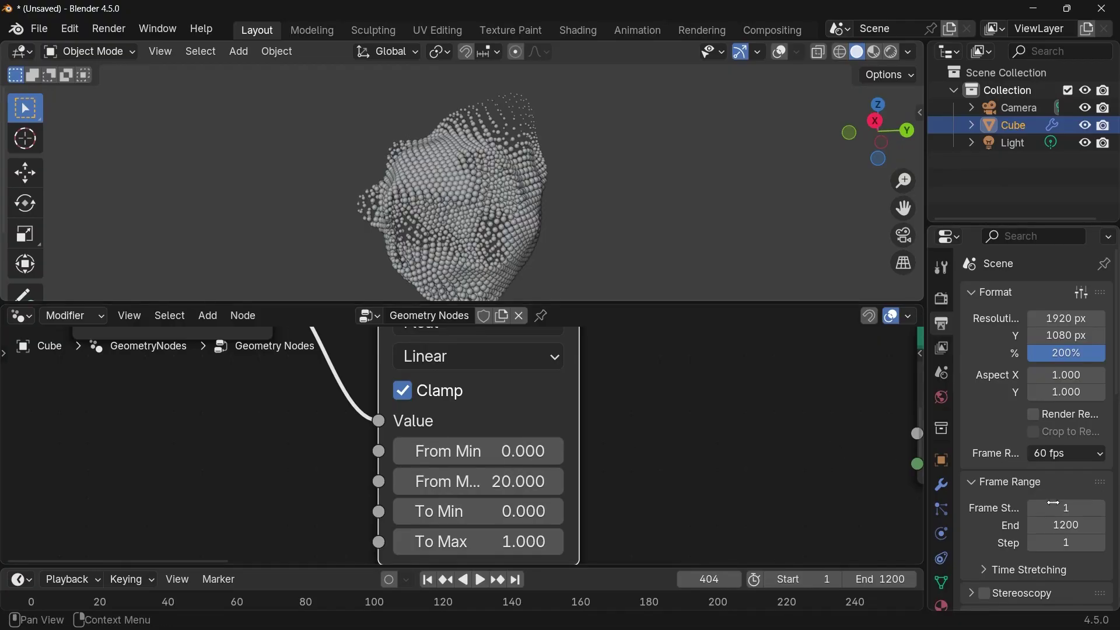
pyautogui.hscroll(-5, 847, 461)
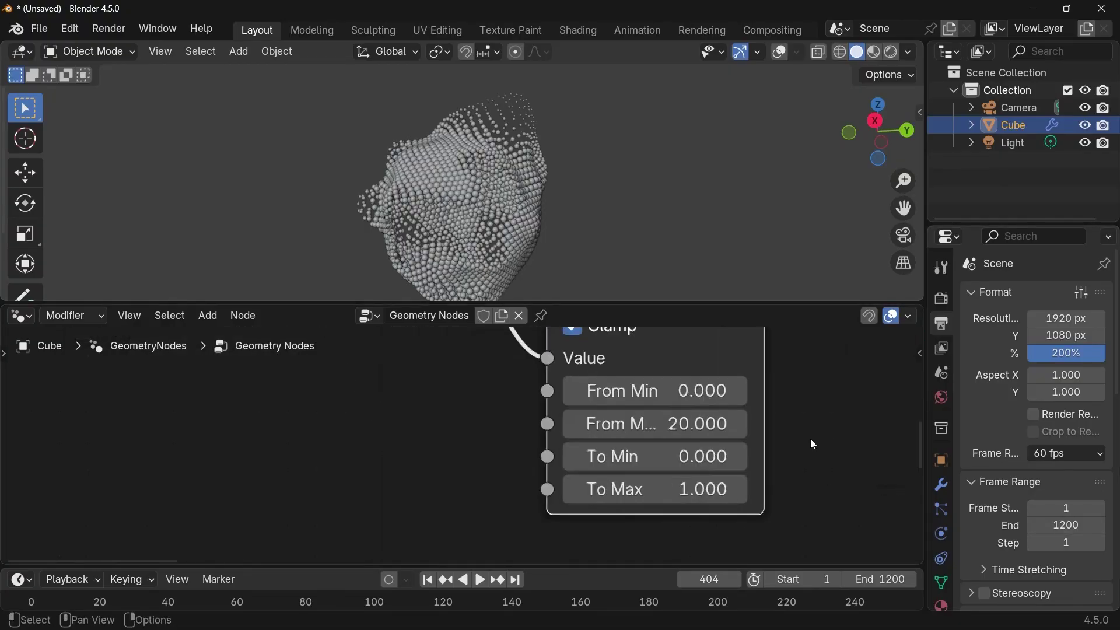
pyautogui.doubleClick(659, 498)
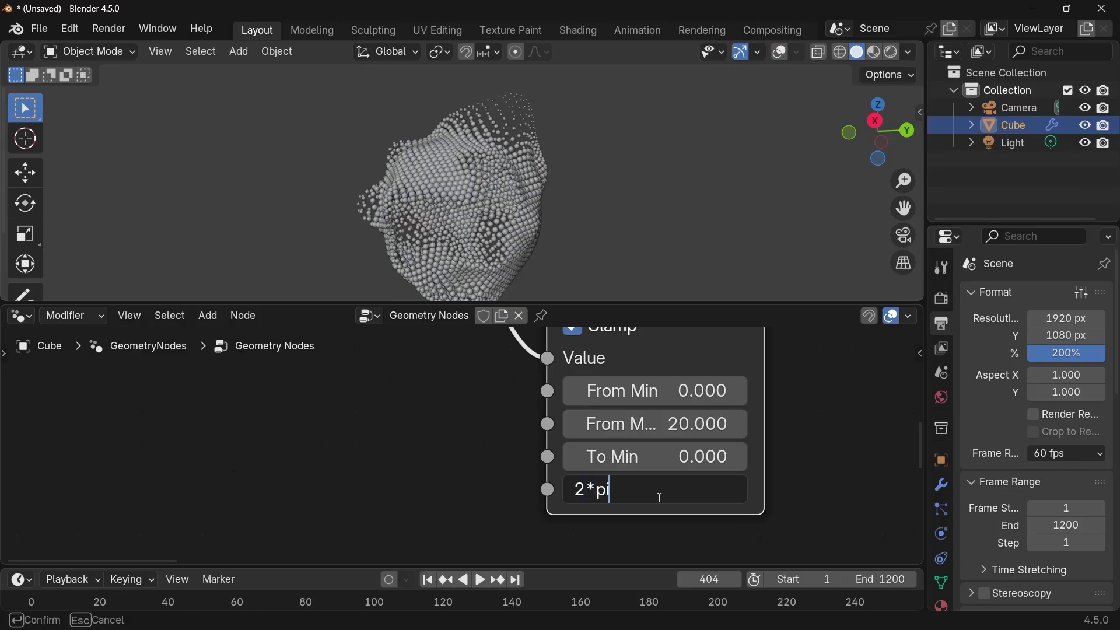
pyautogui.press('Return')
pyautogui.scroll(-2, 455, 438)
pyautogui.moveTo(456, 437); pyautogui.dragTo(428, 520, button='middle')
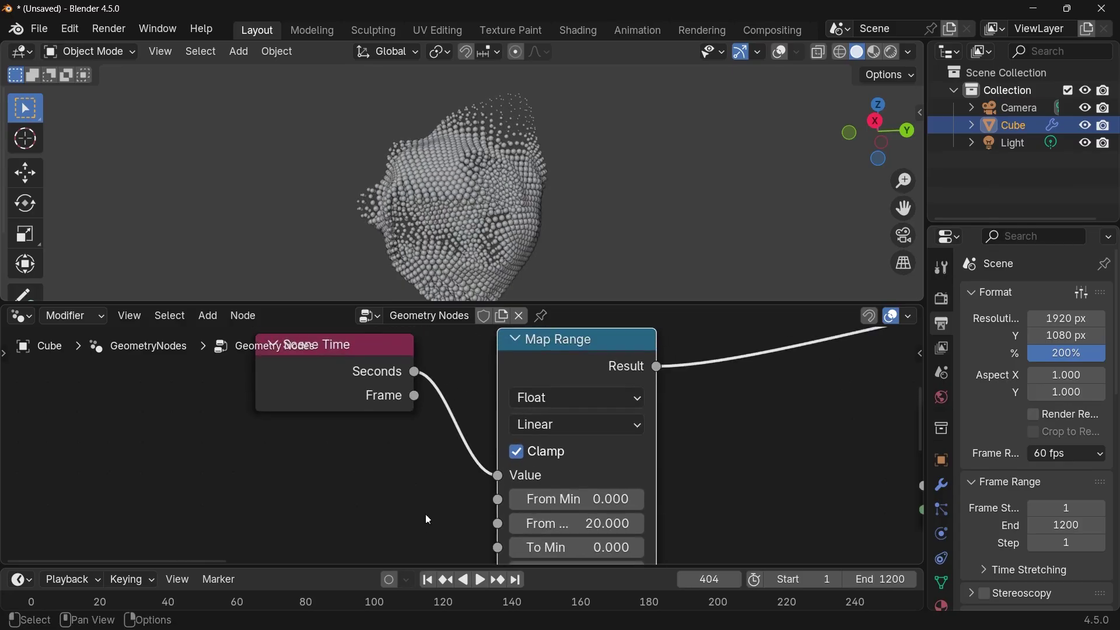
# - Play the animation for a while to check the remapped rotation of the sphere cloud, and stop it
pyautogui.press('space')
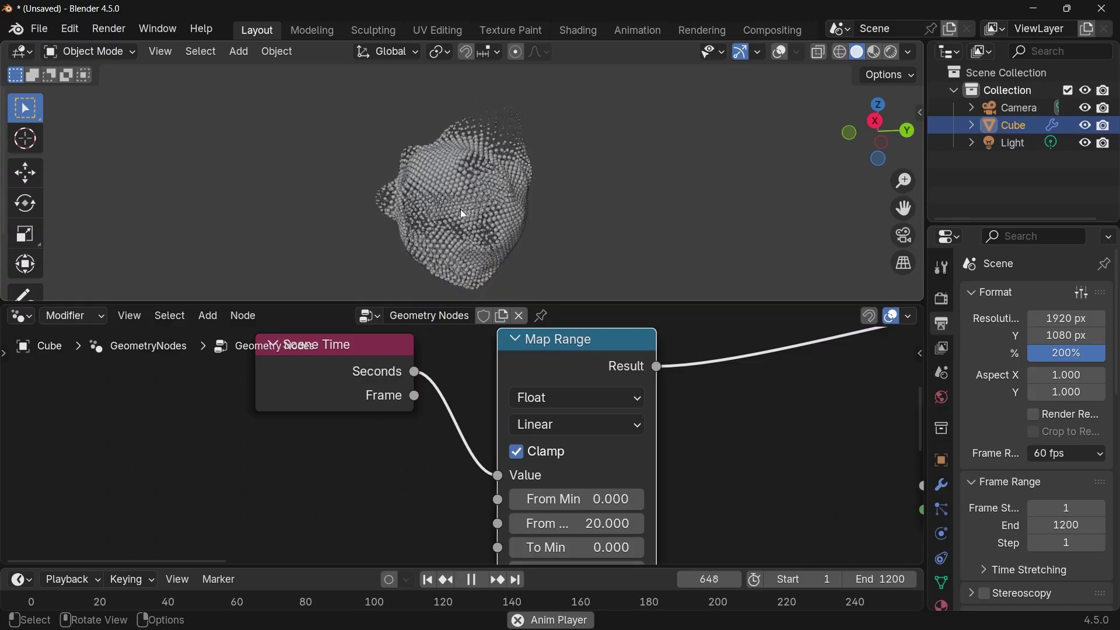
pyautogui.press('space')
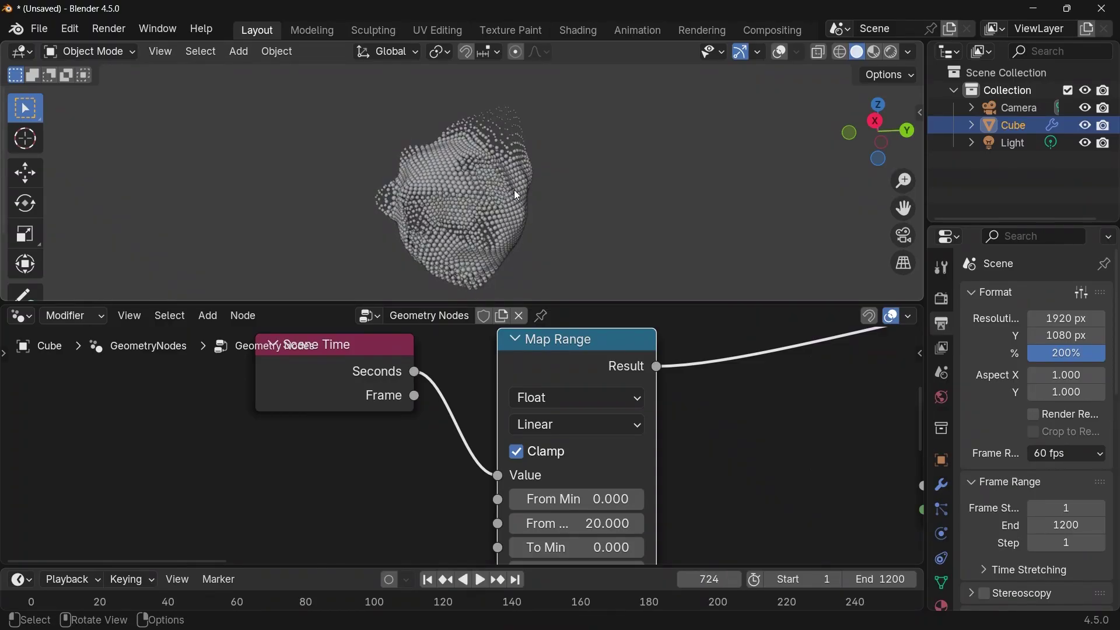
pyautogui.scroll(2, 513, 190)
pyautogui.scroll(-4, 447, 442)
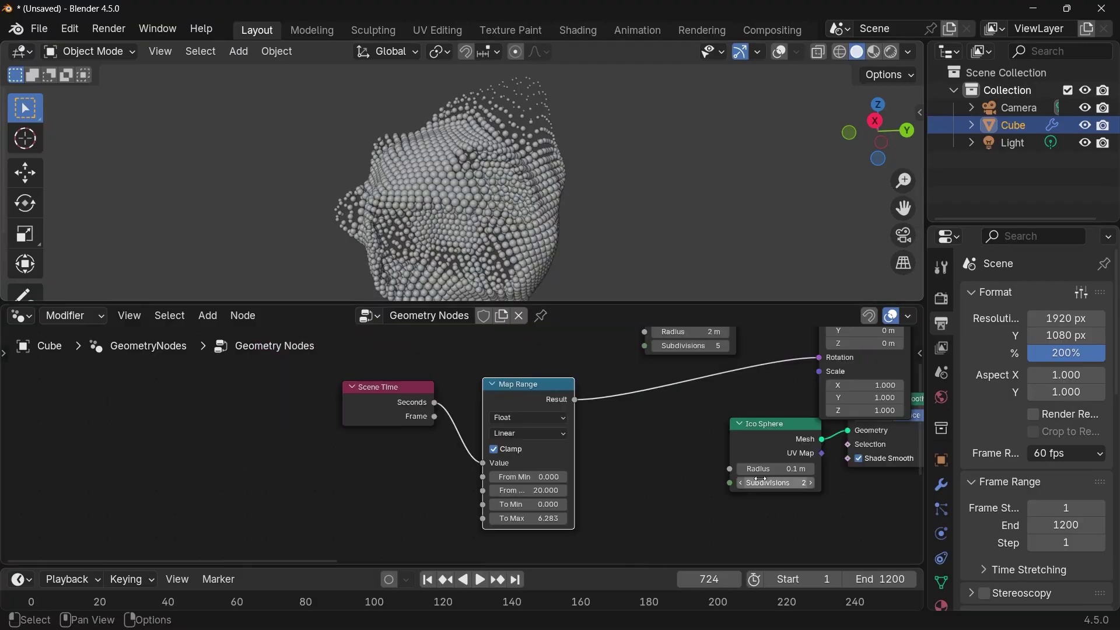
# - Move the Noise Texture node farther away from the Color Ramp and switch its dimensions to 4D
pyautogui.moveTo(794, 513); pyautogui.dragTo(670, 388, button='middle')
pyautogui.moveTo(670, 388); pyautogui.dragTo(420, 433)
pyautogui.scroll(3, 420, 433)
pyautogui.moveTo(420, 433); pyautogui.dragTo(549, 403, button='middle')
pyautogui.click(565, 387)
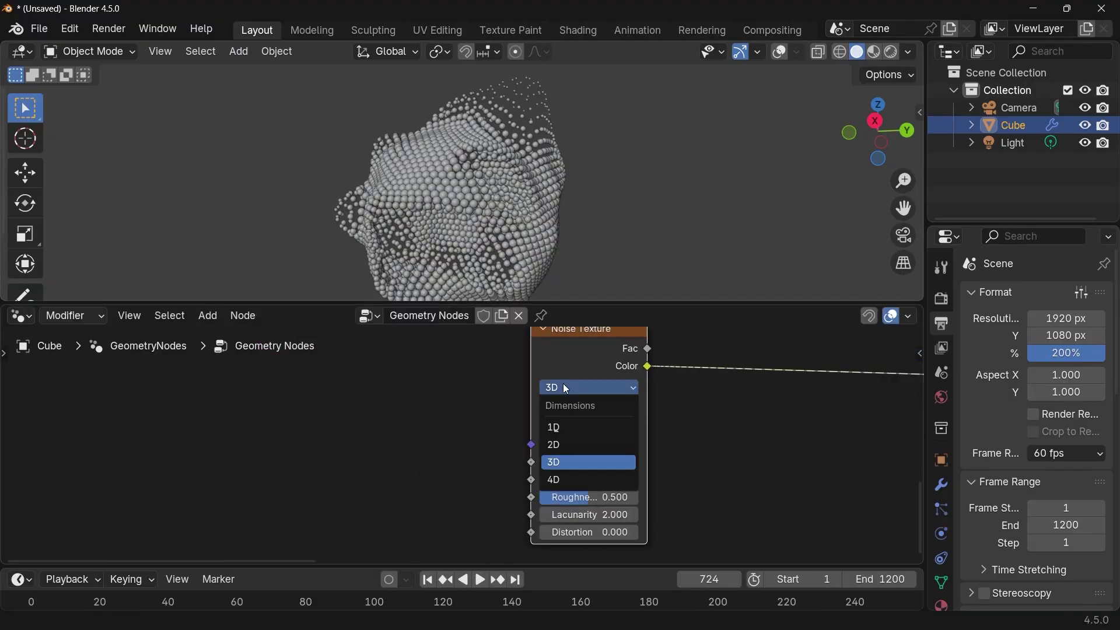
pyautogui.click(565, 480)
pyautogui.moveTo(565, 474); pyautogui.dragTo(569, 418, button='middle')
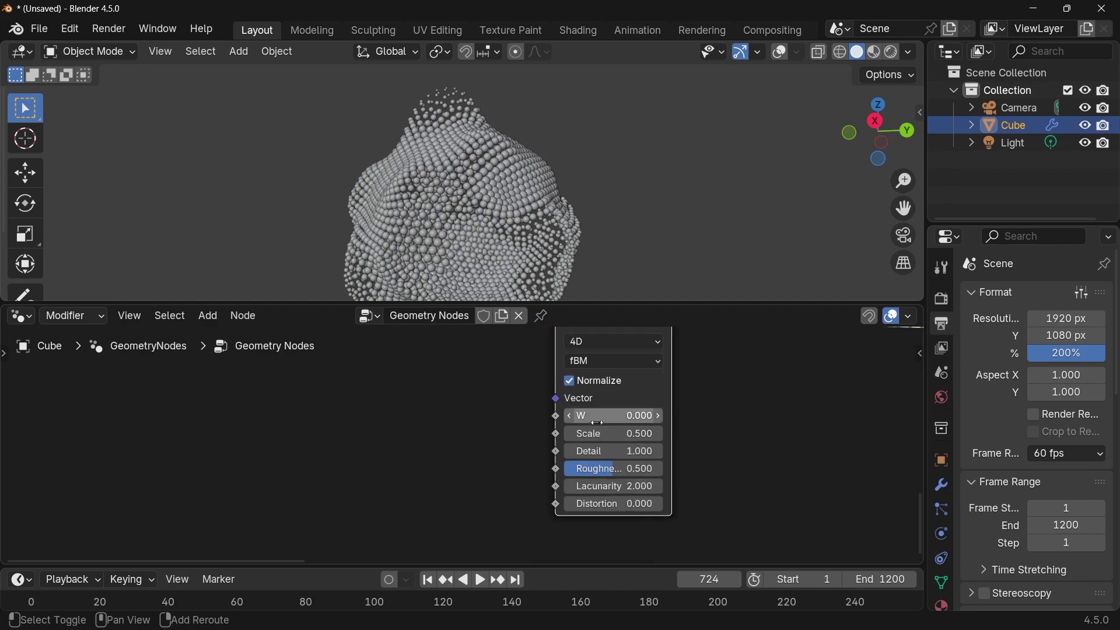
# - Try a W value of 10.590 on the Noise Texture and play the animation to preview the displacement
pyautogui.moveTo(598, 423); pyautogui.dragTo(846, 423)
pyautogui.press('space')
pyautogui.press('space')
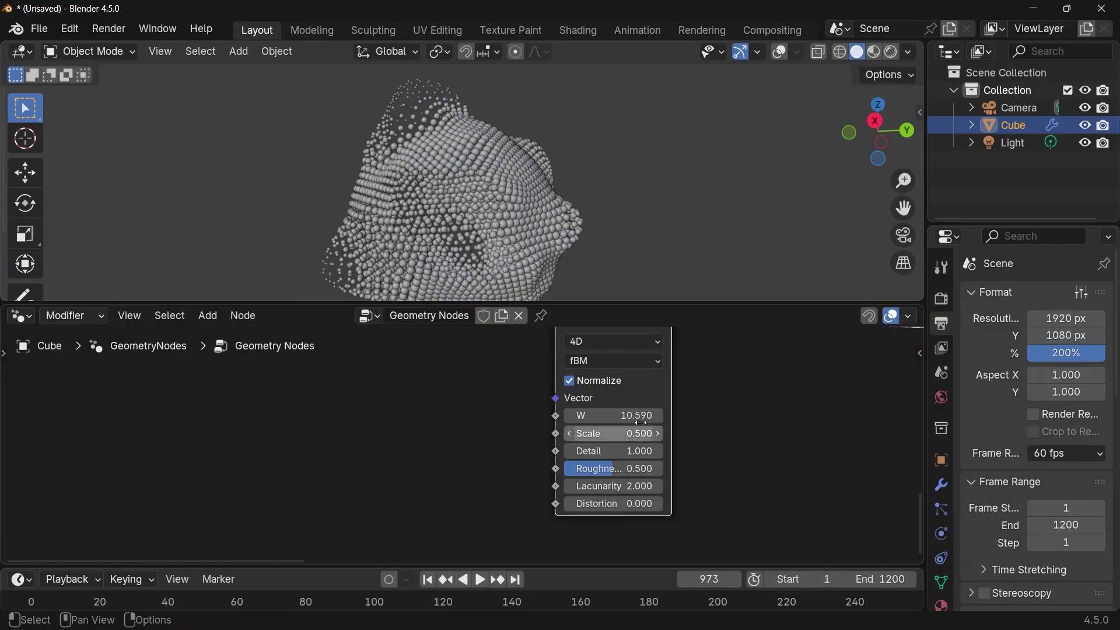
# - Duplicate the 4D Noise Texture node and place the copy directly below the original
pyautogui.scroll(-2, 642, 461)
pyautogui.scroll(-2, 713, 426)
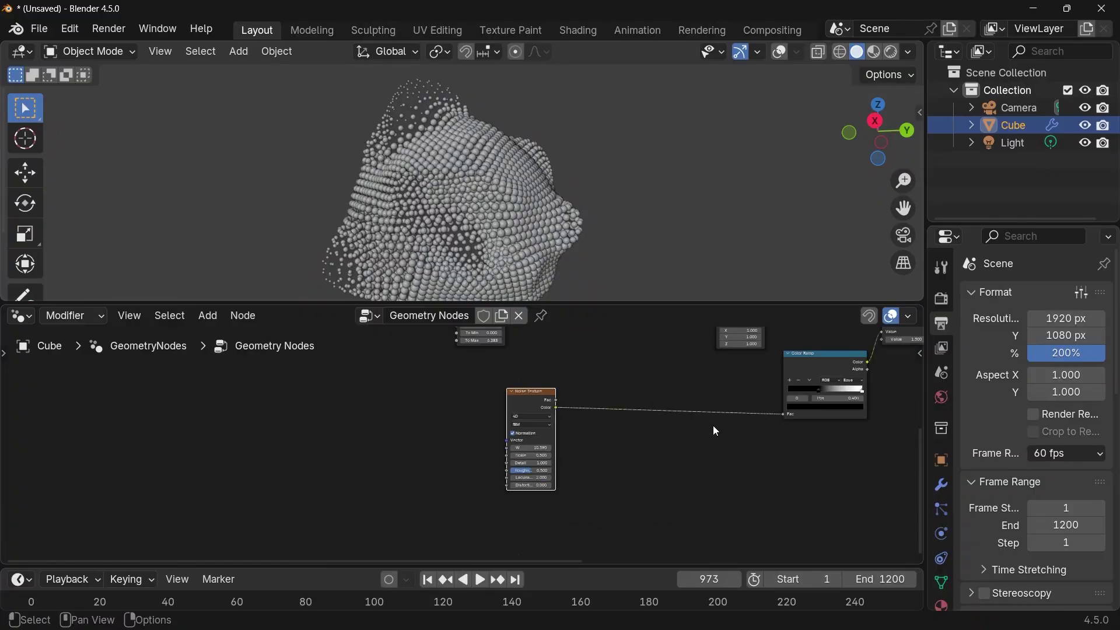
pyautogui.scroll(2, 655, 445)
pyautogui.moveTo(652, 446); pyautogui.dragTo(614, 438, button='middle')
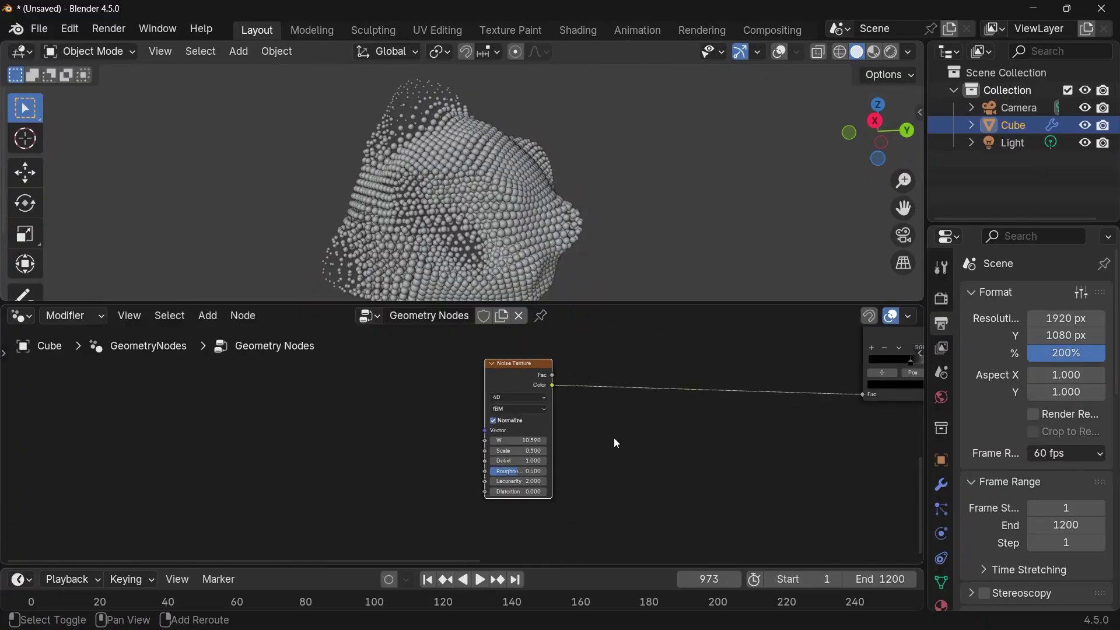
pyautogui.hotkey('shift', 'a')
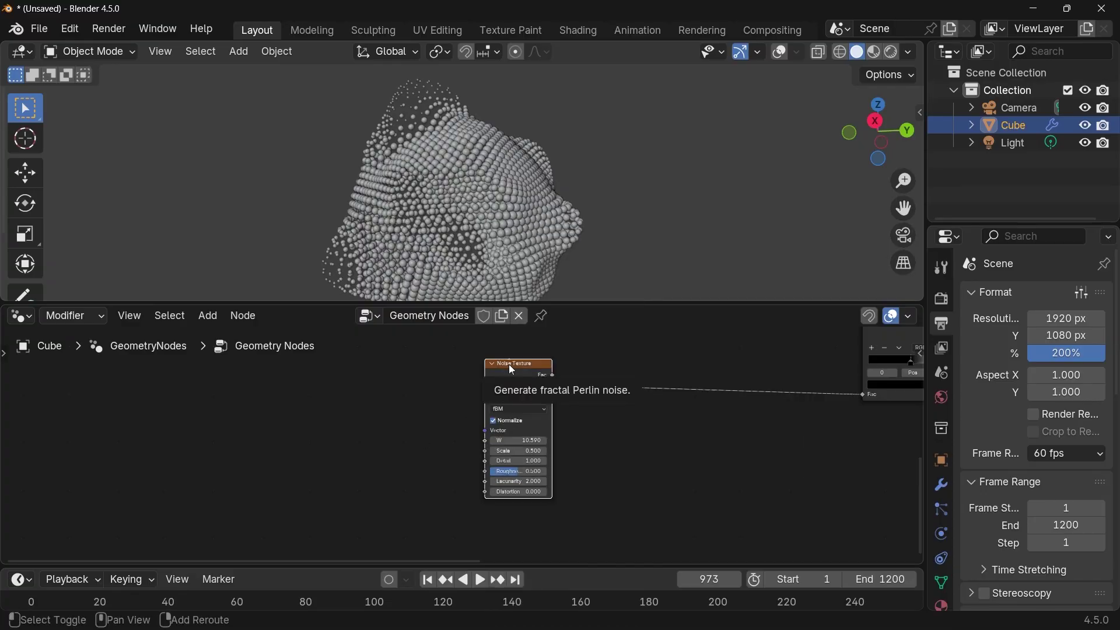
pyautogui.hotkey('shift', 'd')
pyautogui.click(513, 511)
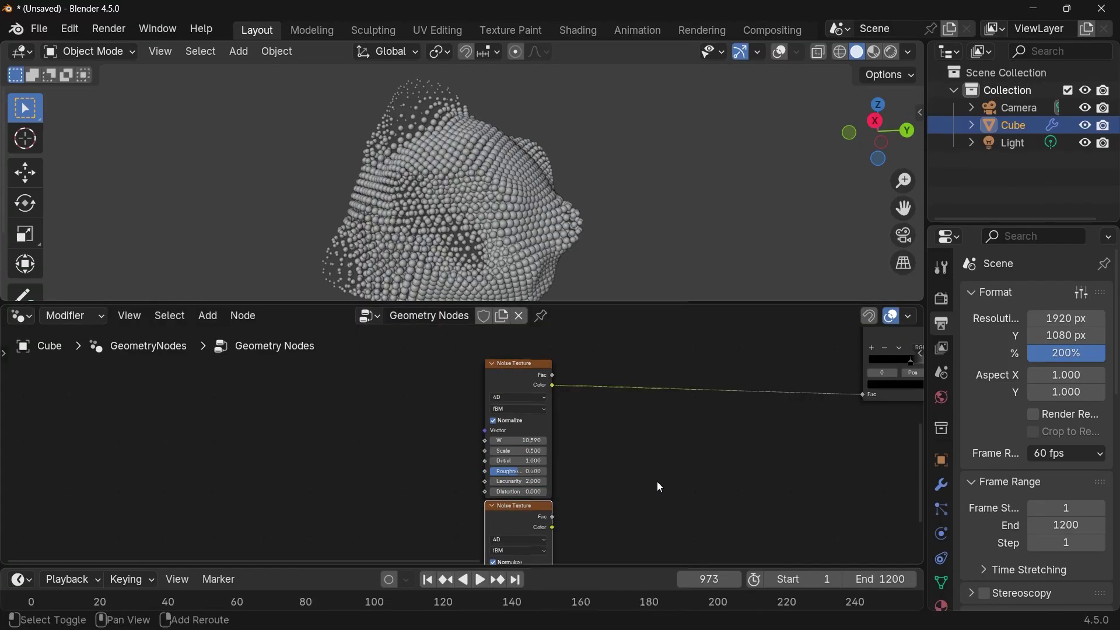
# - Insert a Mix Color node between the Noise Texture and the Color Ramp, and connect the duplicate noise's Color output to input B
pyautogui.hotkey('shift', 'a')
pyautogui.write('mix')
pyautogui.press('Down')
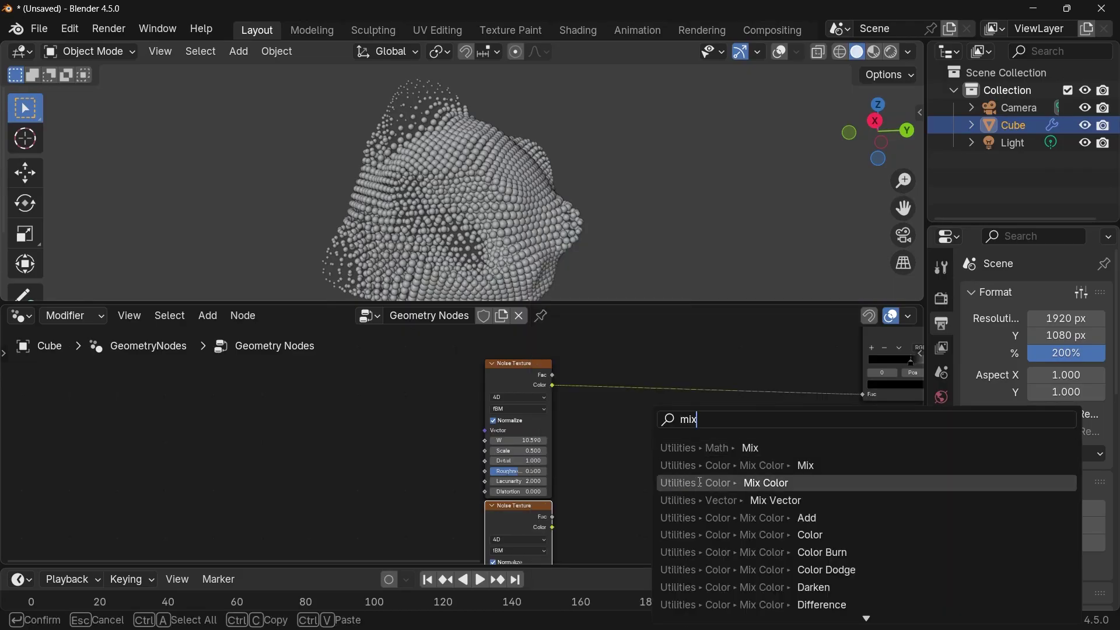
pyautogui.press('Return')
pyautogui.click(641, 372)
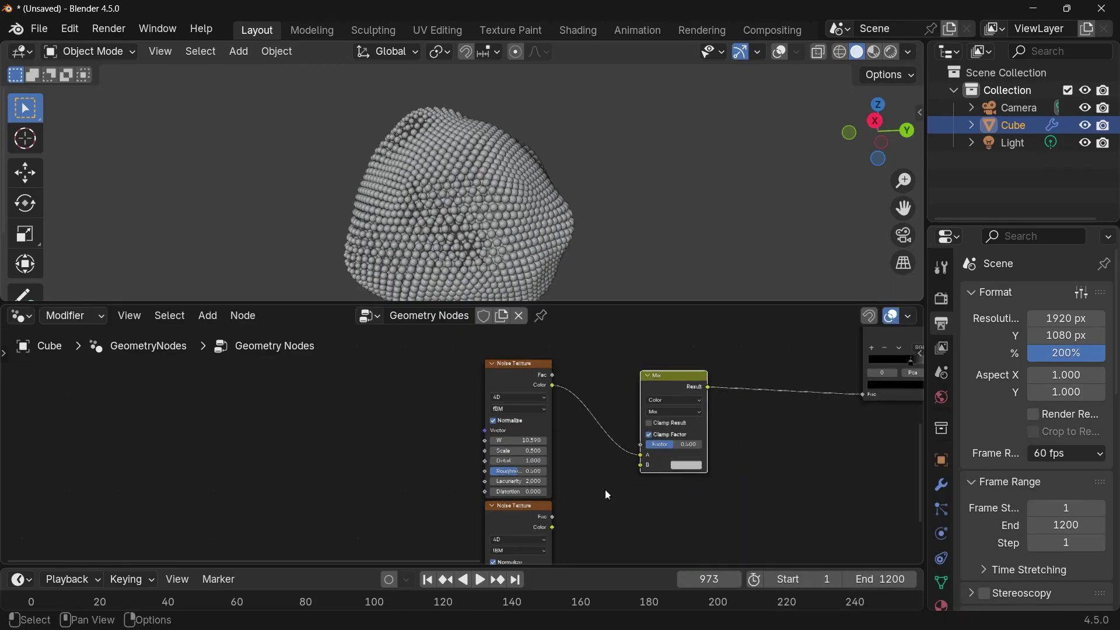
pyautogui.keyDown('shift'); pyautogui.scroll(-2, 584, 501); pyautogui.keyUp('shift')
pyautogui.moveTo(553, 504); pyautogui.dragTo(640, 450)
# - Set the W value of both Noise Texture nodes to 0
pyautogui.click(528, 418)
pyautogui.write('0')
pyautogui.press('Return')
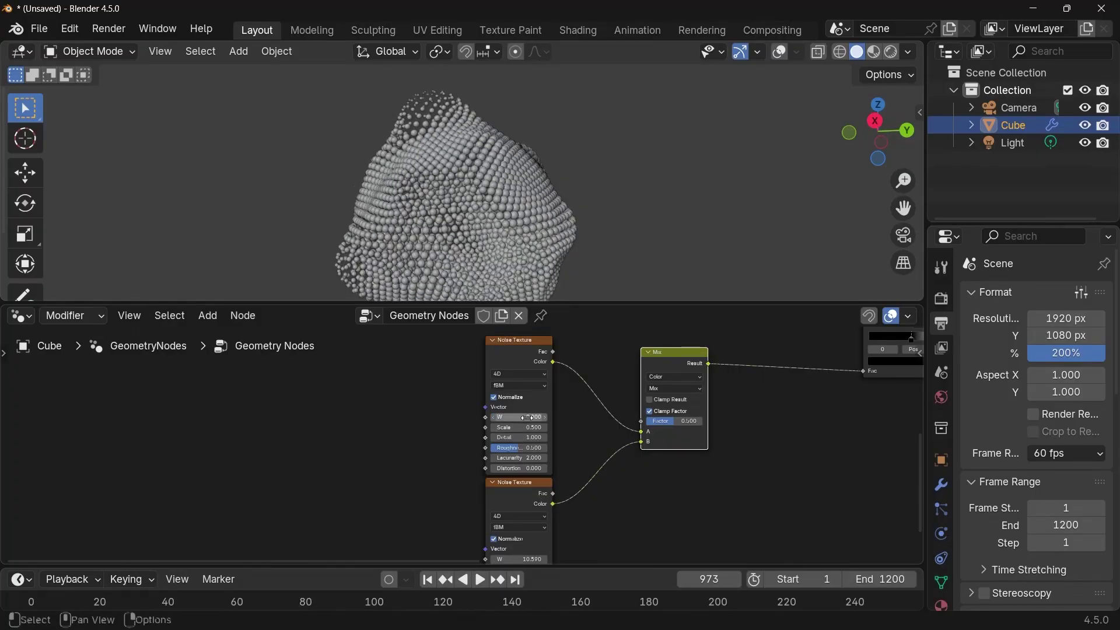
pyautogui.keyDown('shift'); pyautogui.scroll(-3, 575, 501); pyautogui.keyUp('shift')
pyautogui.click(538, 517)
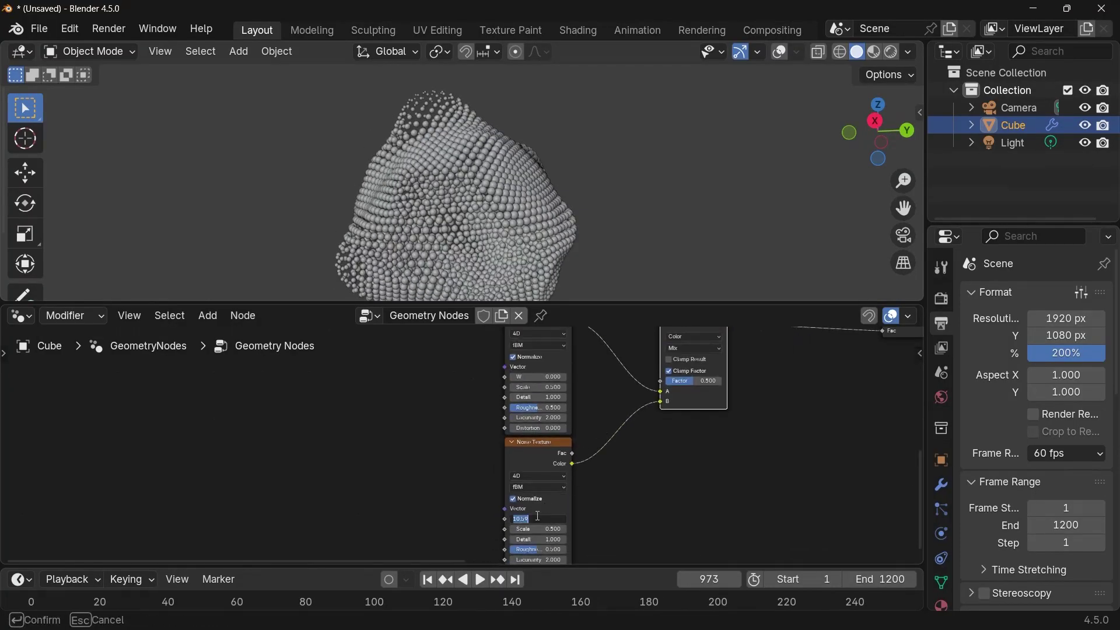
pyautogui.press('Return')
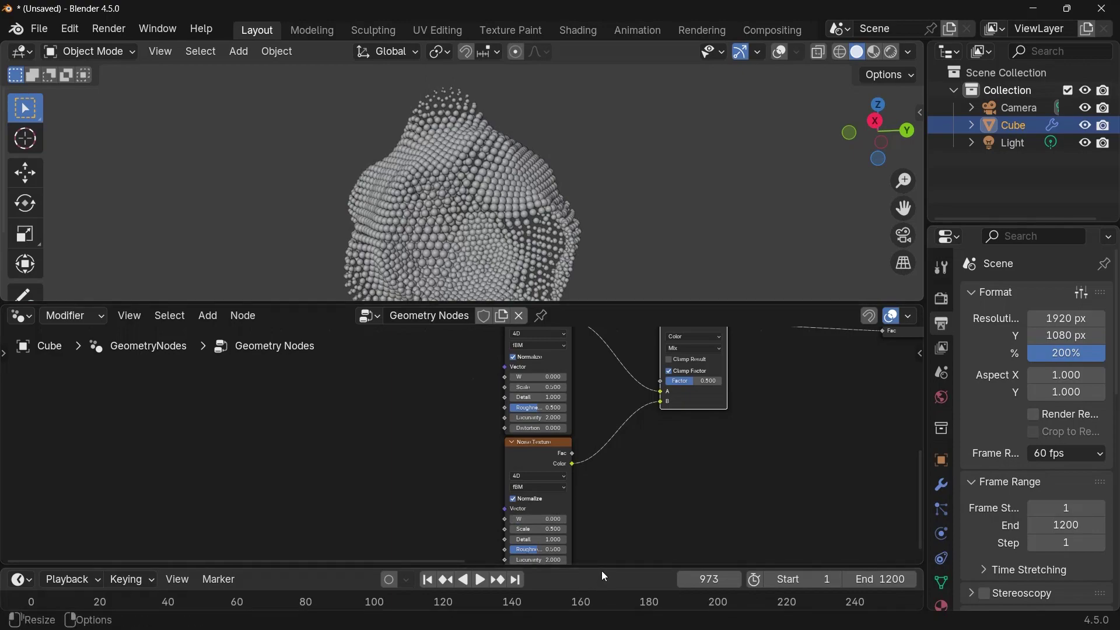
# - Enlarge the timeline, go to frame 0, and keyframe the W value of the original Noise Texture
pyautogui.moveTo(605, 563); pyautogui.dragTo(605, 505)
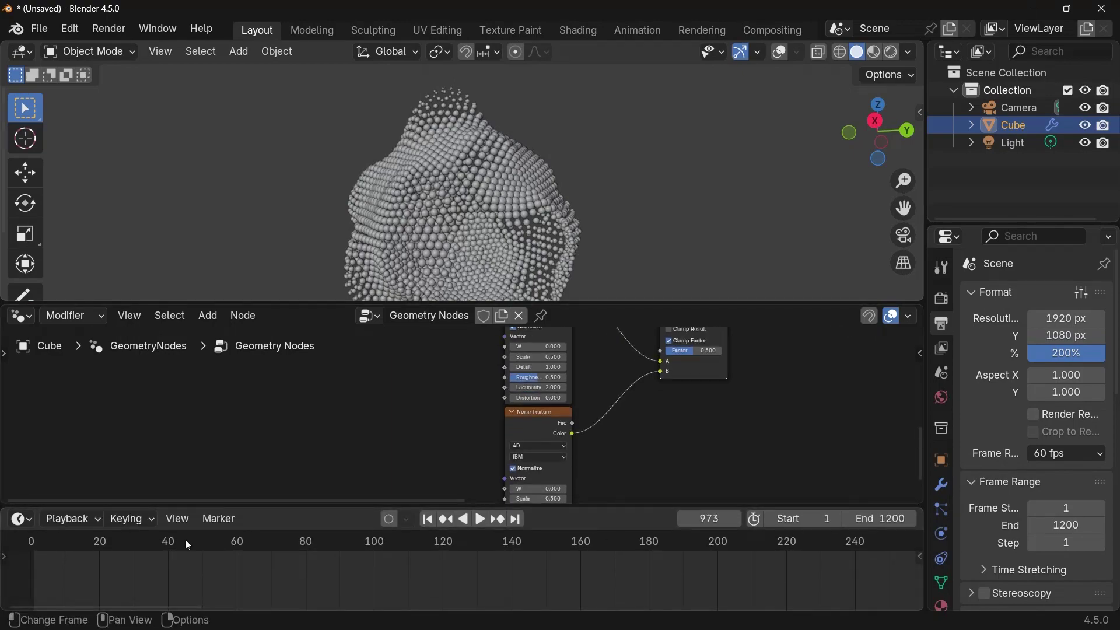
pyautogui.click(31, 541)
pyautogui.scroll(2, 644, 400)
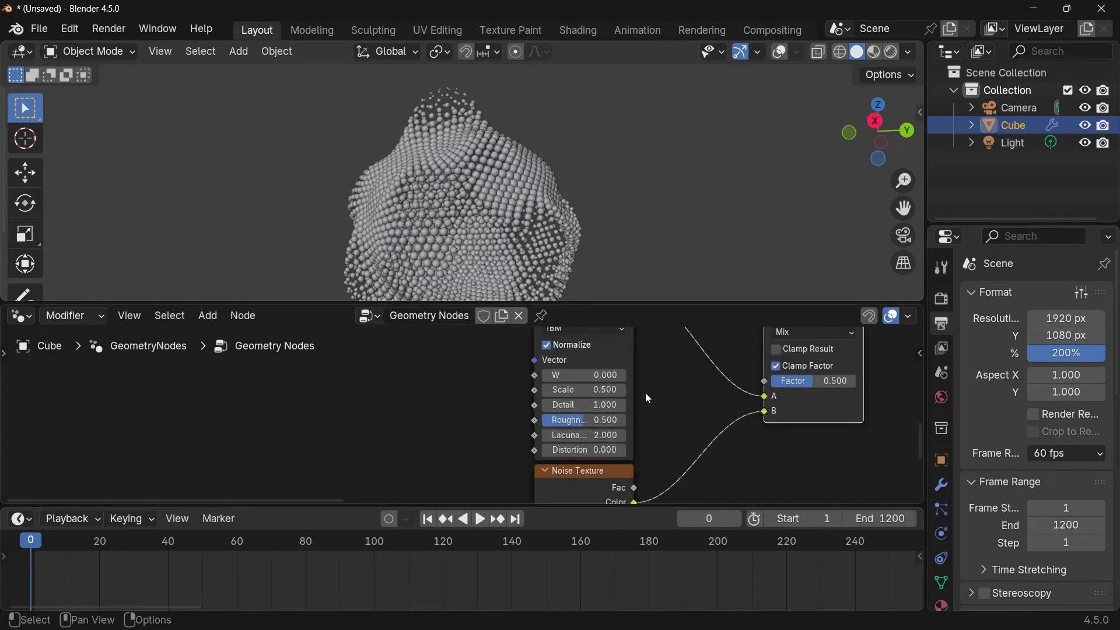
pyautogui.moveTo(645, 394); pyautogui.dragTo(617, 440, button='middle')
pyautogui.press('i')
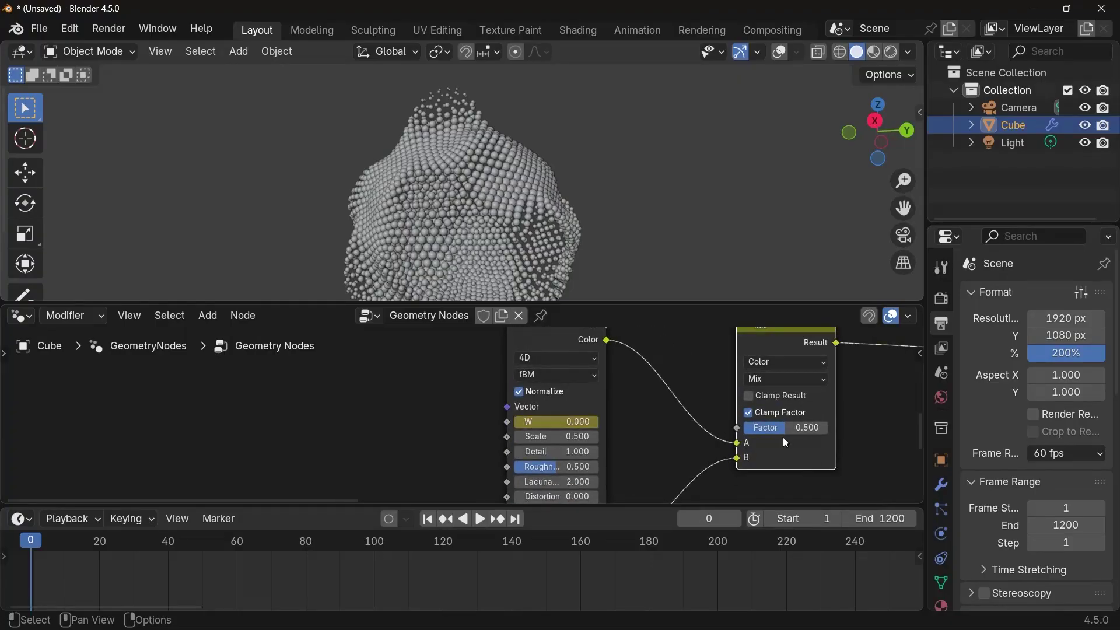
# - Set the Mix node's Factor to 0 and keyframe it at frame 0
pyautogui.moveTo(820, 428); pyautogui.dragTo(753, 427)
pyautogui.press('i')
pyautogui.moveTo(684, 442); pyautogui.dragTo(738, 379, button='middle')
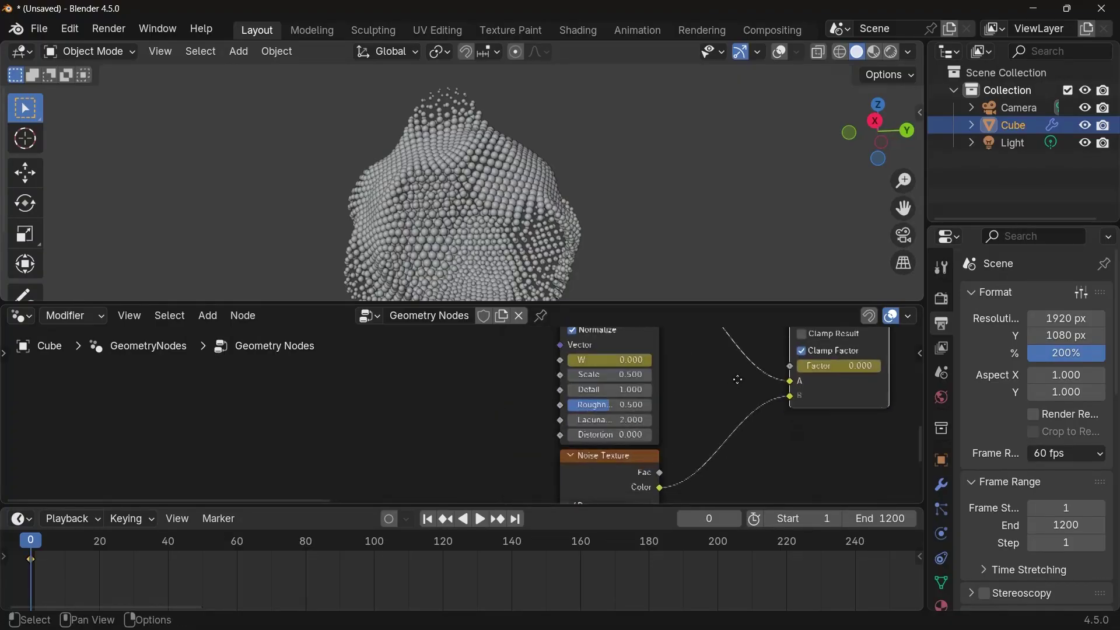
# - Set the duplicate Noise Texture's W to -5 and keyframe it at frame 0
pyautogui.scroll(-5, 738, 380)
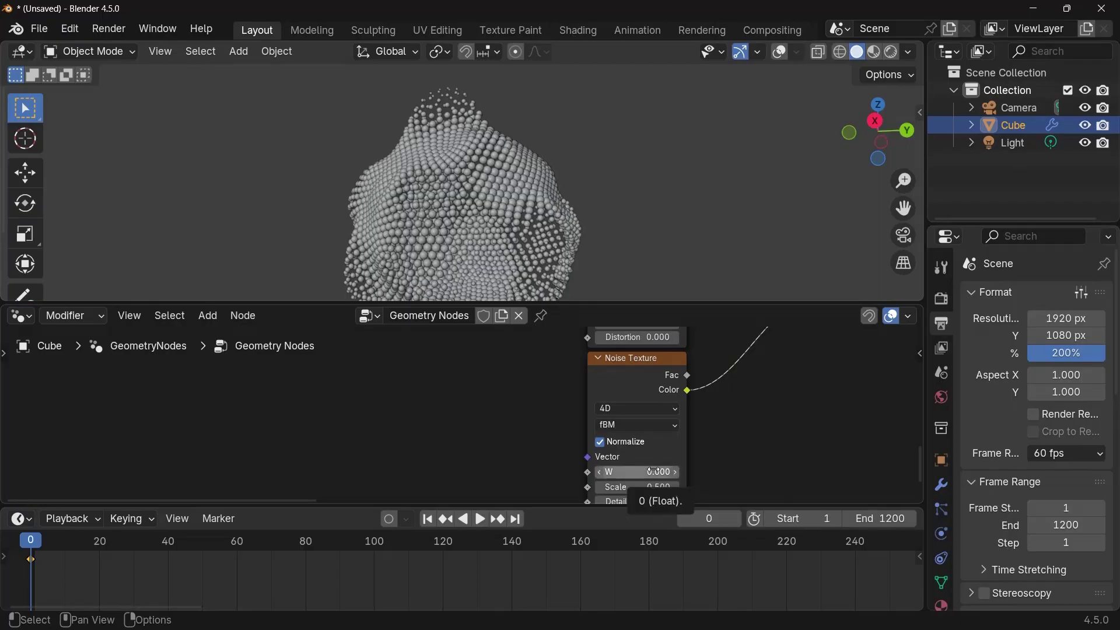
pyautogui.moveTo(759, 481); pyautogui.dragTo(737, 460, button='middle')
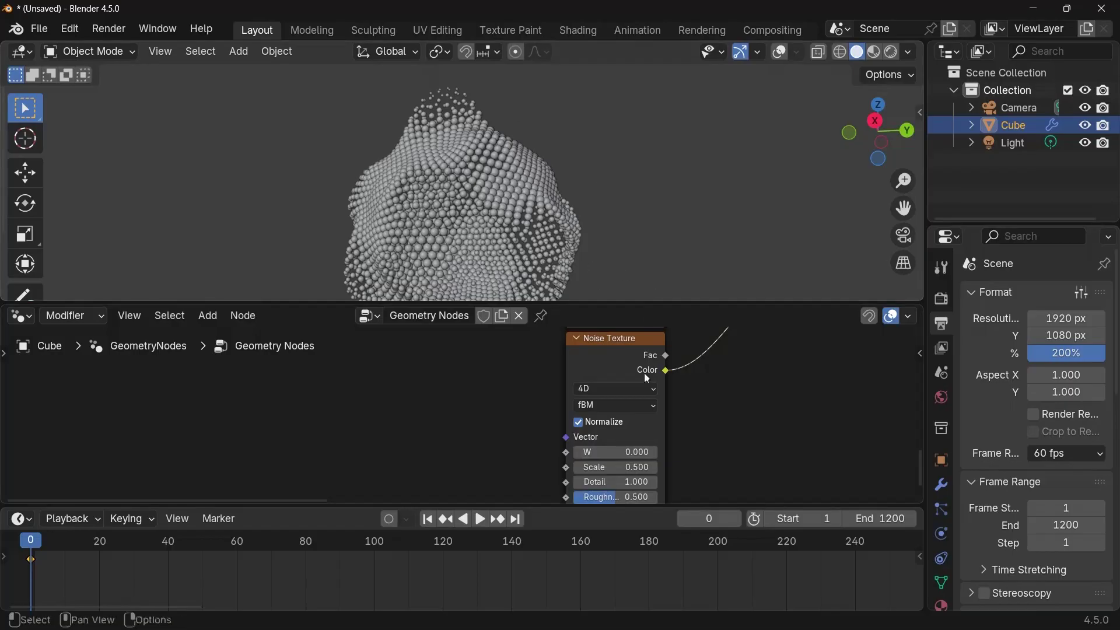
pyautogui.click(620, 452)
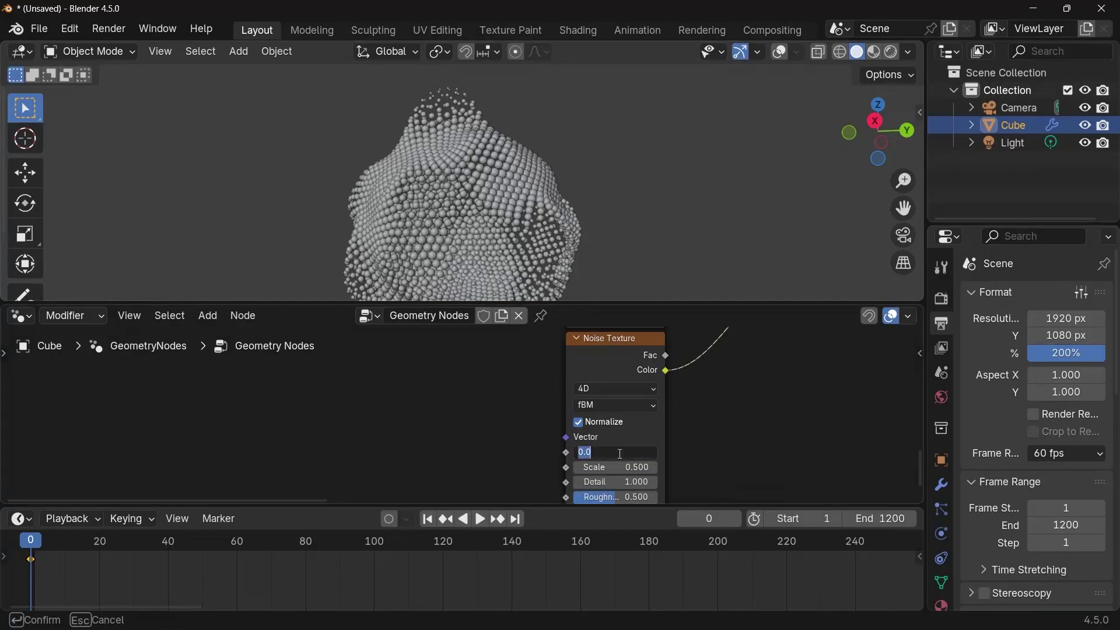
pyautogui.press('Return')
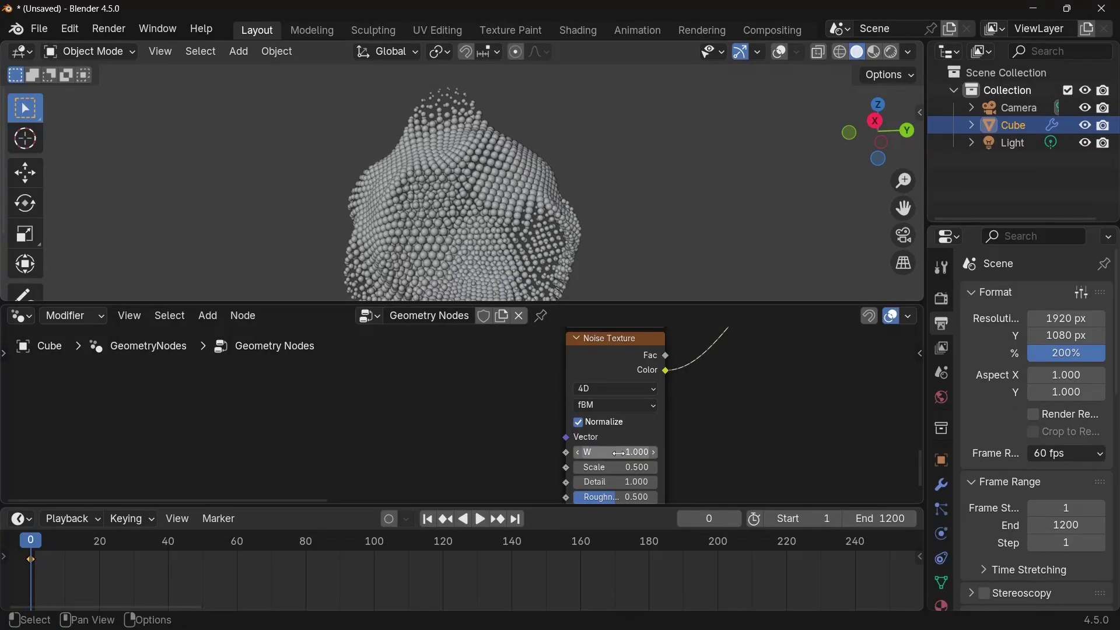
pyautogui.click(610, 454)
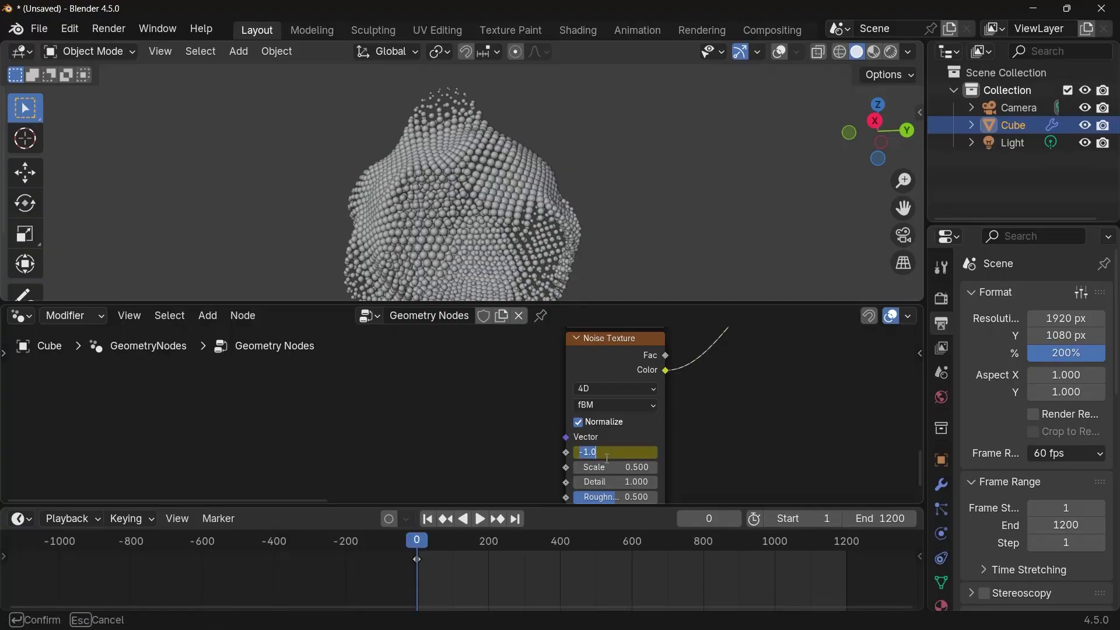
pyautogui.press('Return')
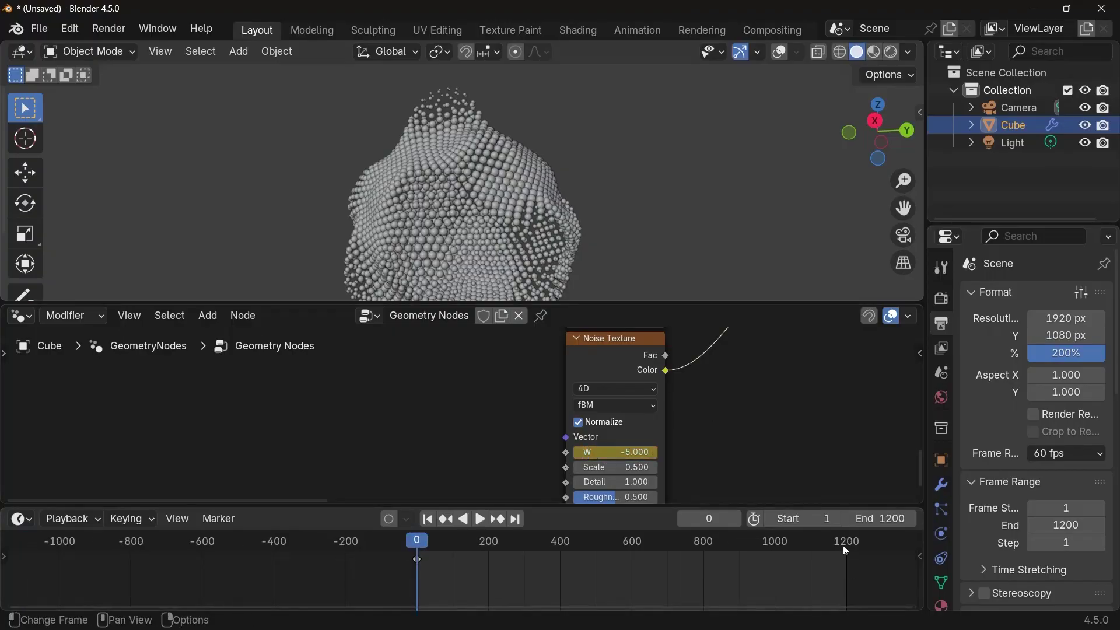
# - Go to frame 1200, set the Mix node's Factor to 1, and keyframe it
pyautogui.click(851, 549)
pyautogui.scroll(-3, 769, 385)
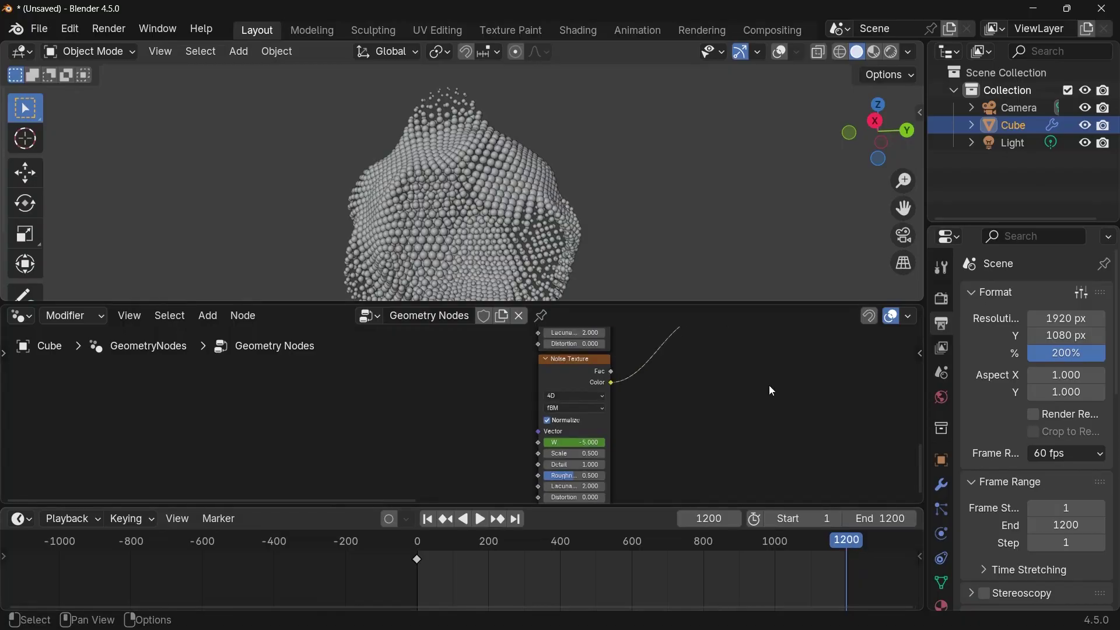
pyautogui.moveTo(700, 360); pyautogui.dragTo(730, 353)
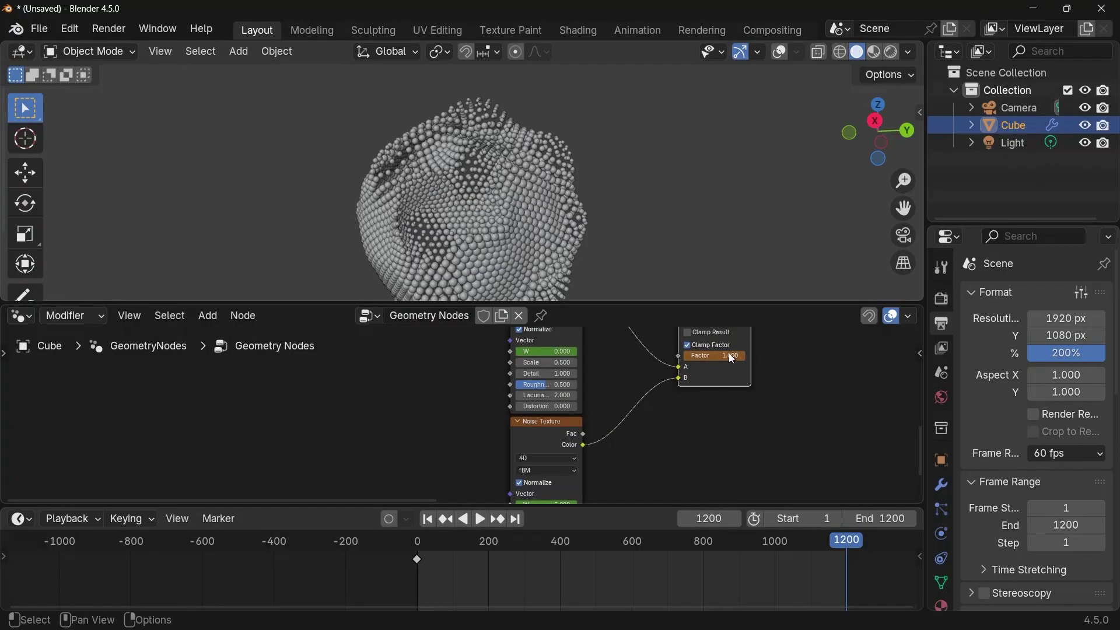
pyautogui.press('i')
# - Set the original Noise Texture's W to 5 and keyframe it at frame 1200
pyautogui.click(555, 352)
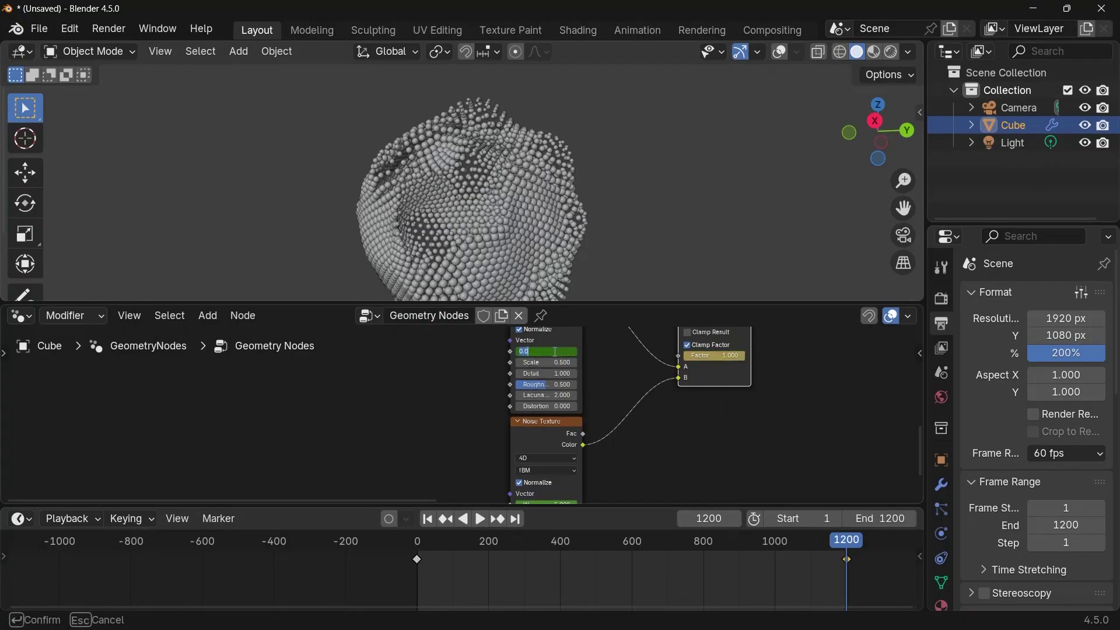
pyautogui.press('Return')
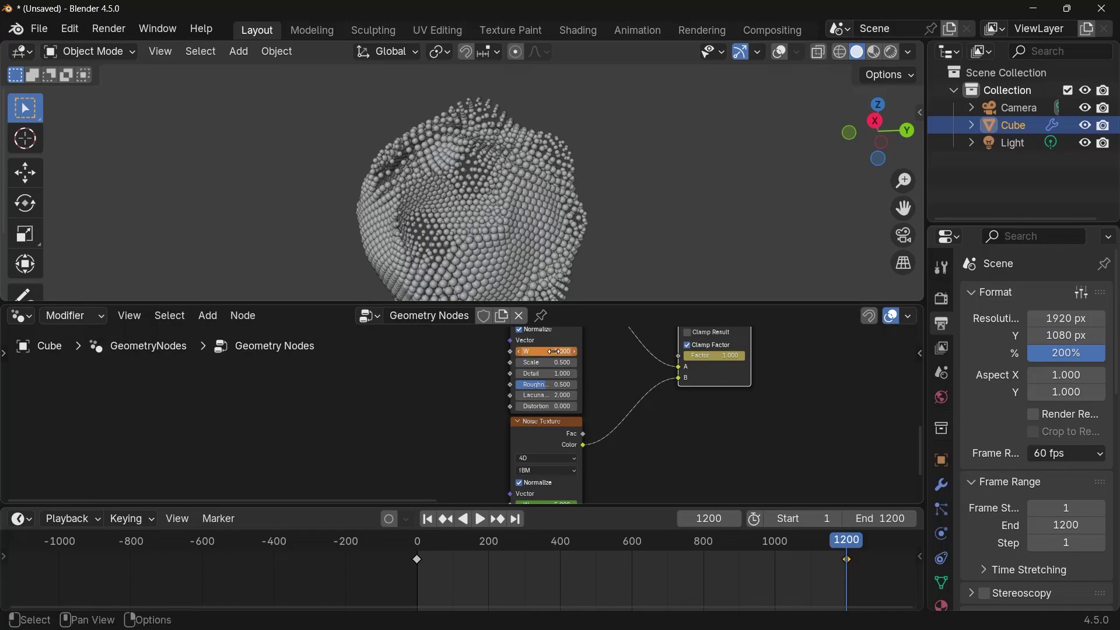
pyautogui.scroll(3, 611, 352)
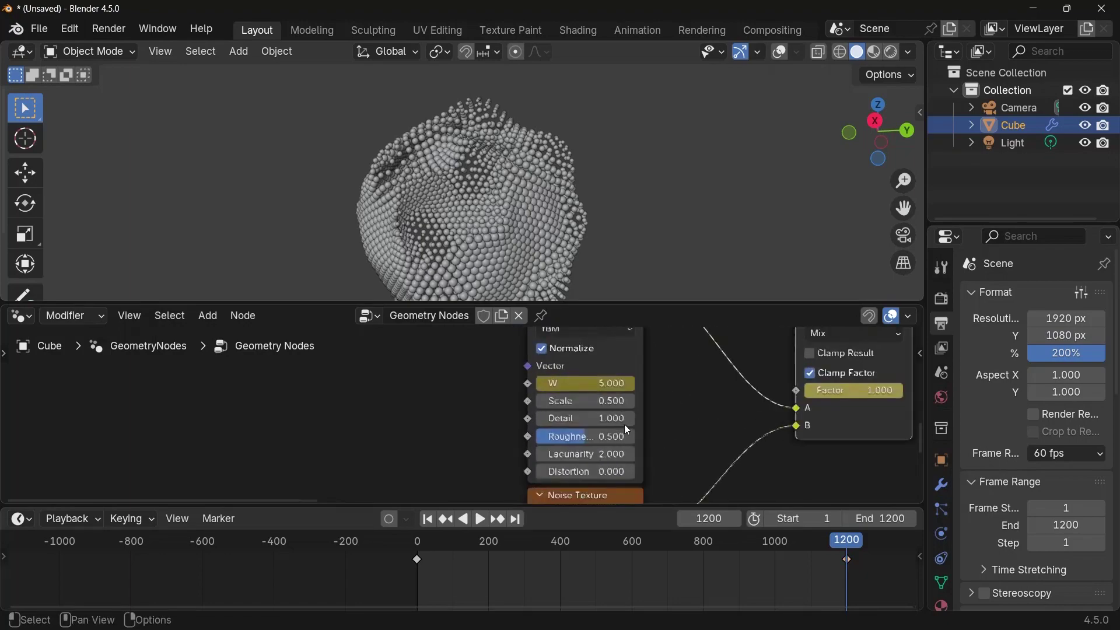
# - Set the duplicate Noise Texture's W to 0 and keyframe it at frame 1200
pyautogui.keyDown('shift'); pyautogui.scroll(4, 664, 413); pyautogui.keyUp('shift')
pyautogui.keyDown('shift'); pyautogui.scroll(-2, 562, 428); pyautogui.keyUp('shift')
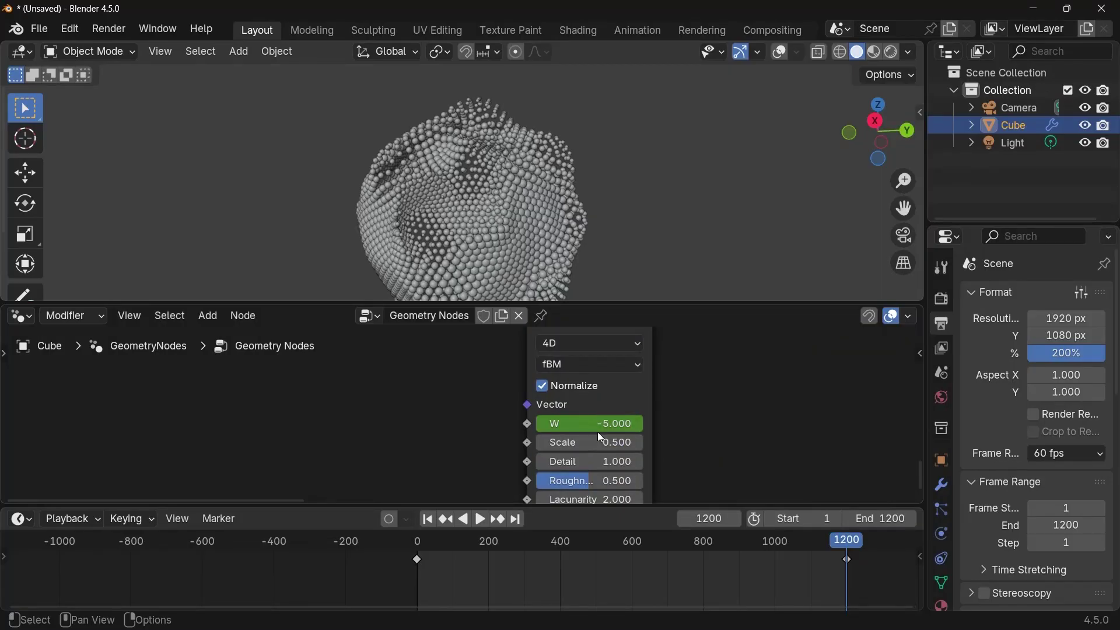
pyautogui.moveTo(598, 432); pyautogui.dragTo(597, 432)
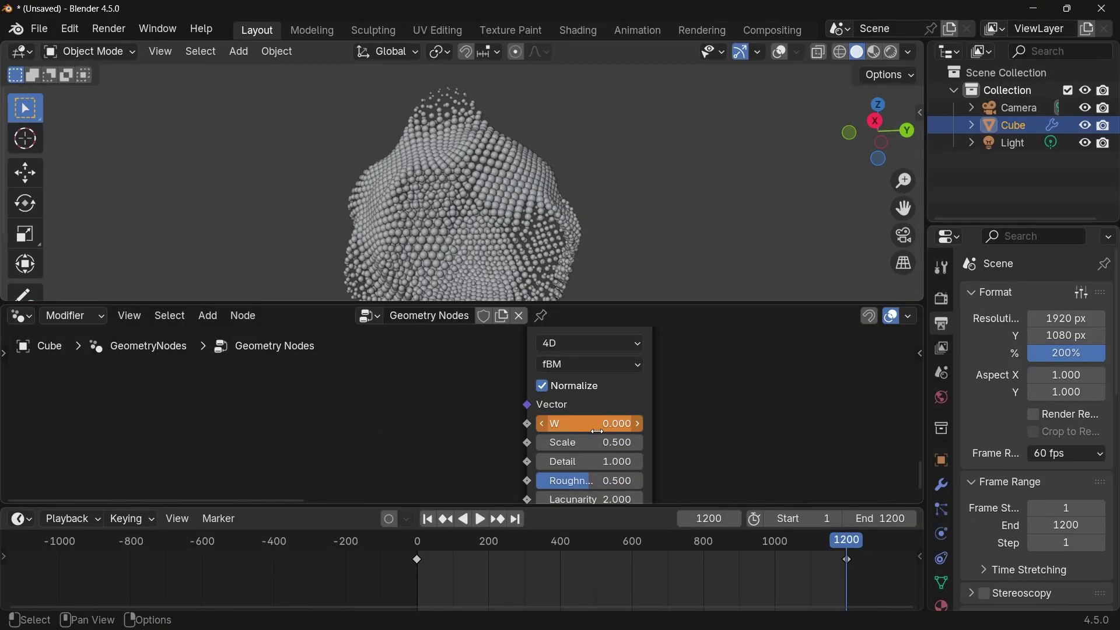
pyautogui.press('i')
# - Play and scrub through the animation from its start to its end to check the motion and the loop
pyautogui.click(418, 548)
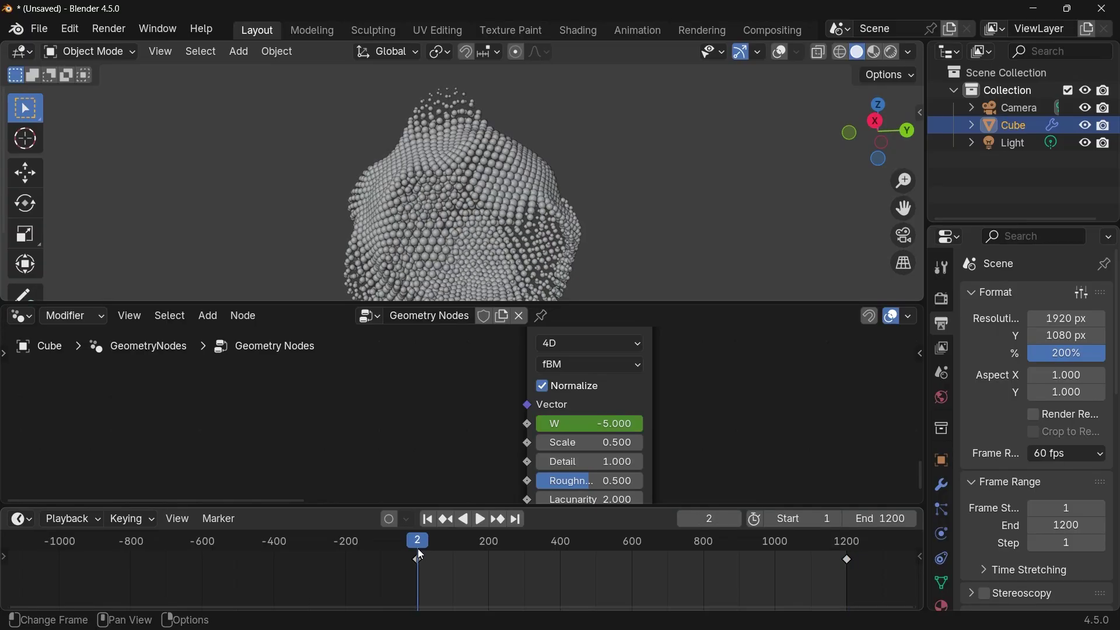
pyautogui.press('space')
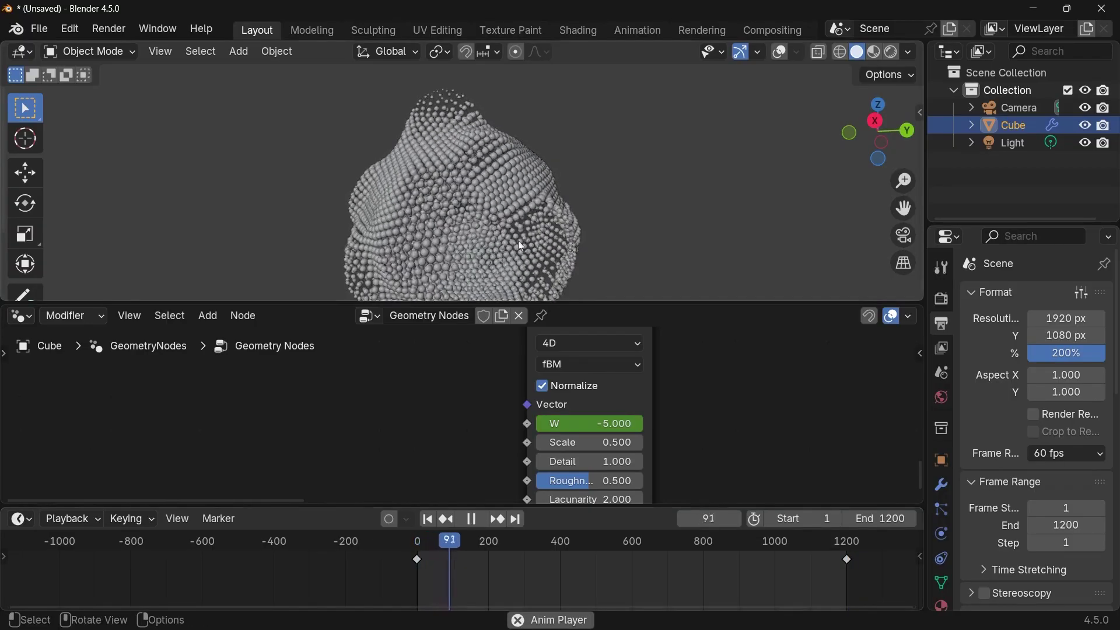
pyautogui.press('space')
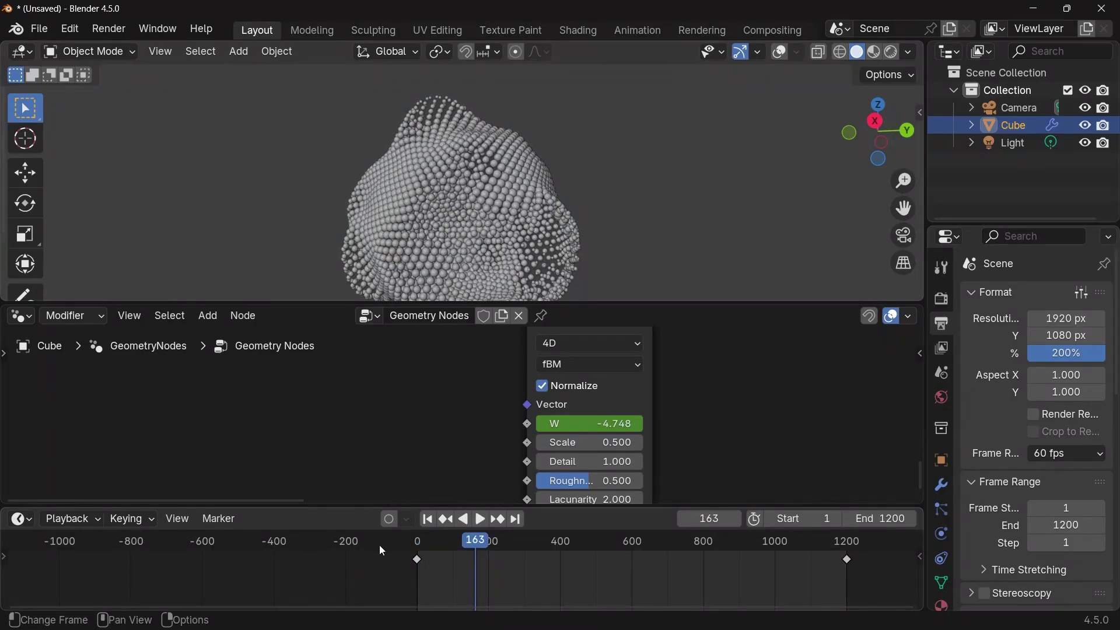
pyautogui.moveTo(416, 545); pyautogui.dragTo(585, 548)
pyautogui.press('space')
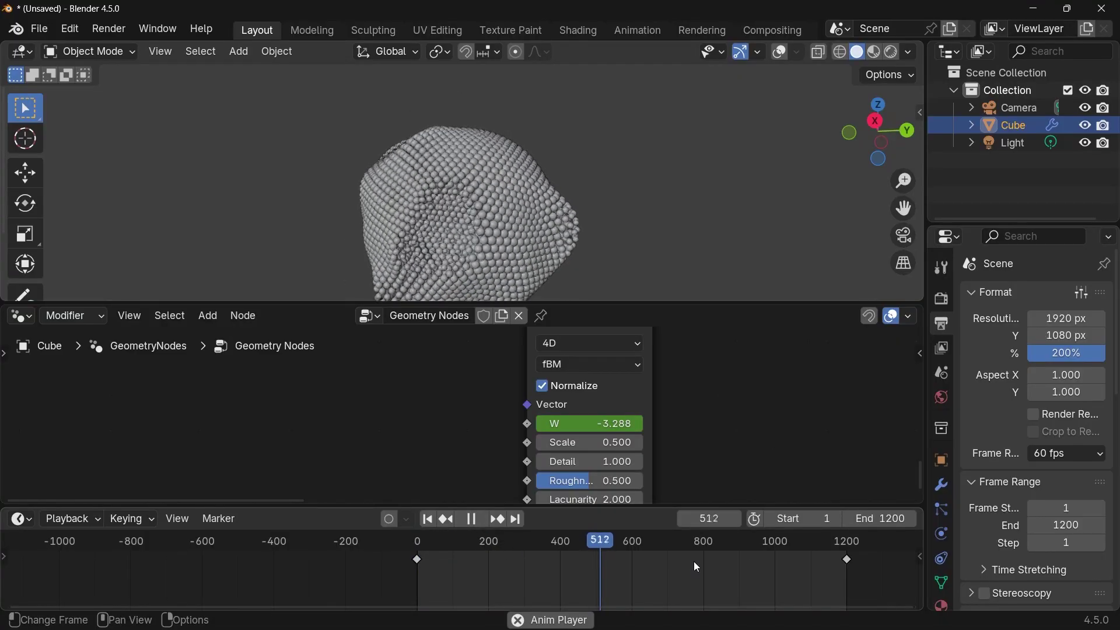
pyautogui.moveTo(786, 549); pyautogui.dragTo(851, 546)
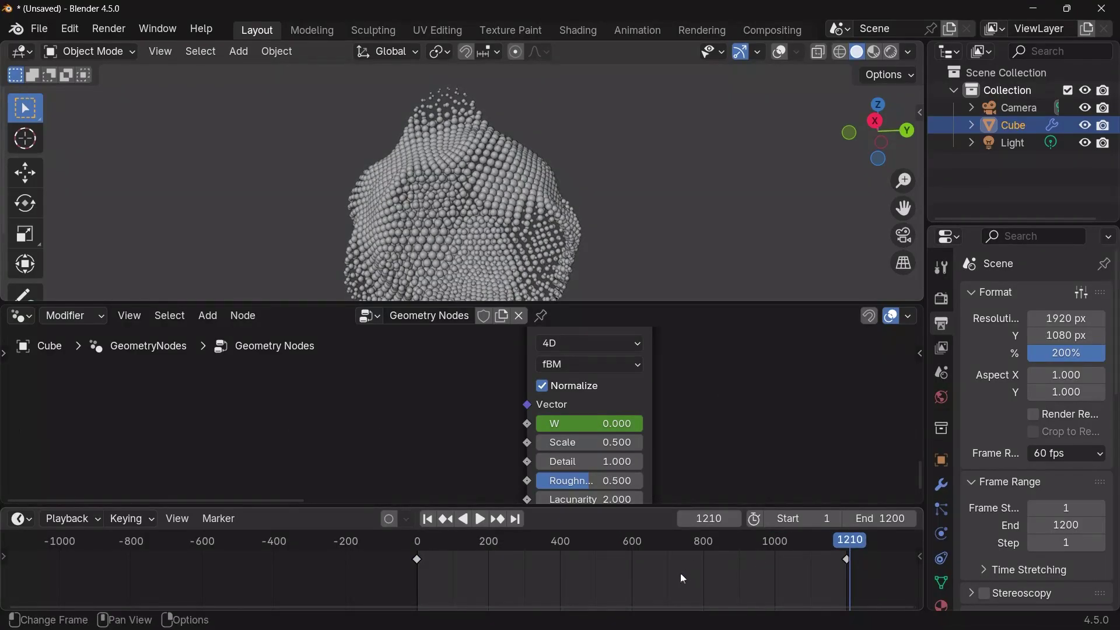
# - Select both Noise Texture nodes and the Mix node, and set their keyframes' interpolation to Linear
pyautogui.scroll(-3, 664, 576)
pyautogui.scroll(-2, 461, 579)
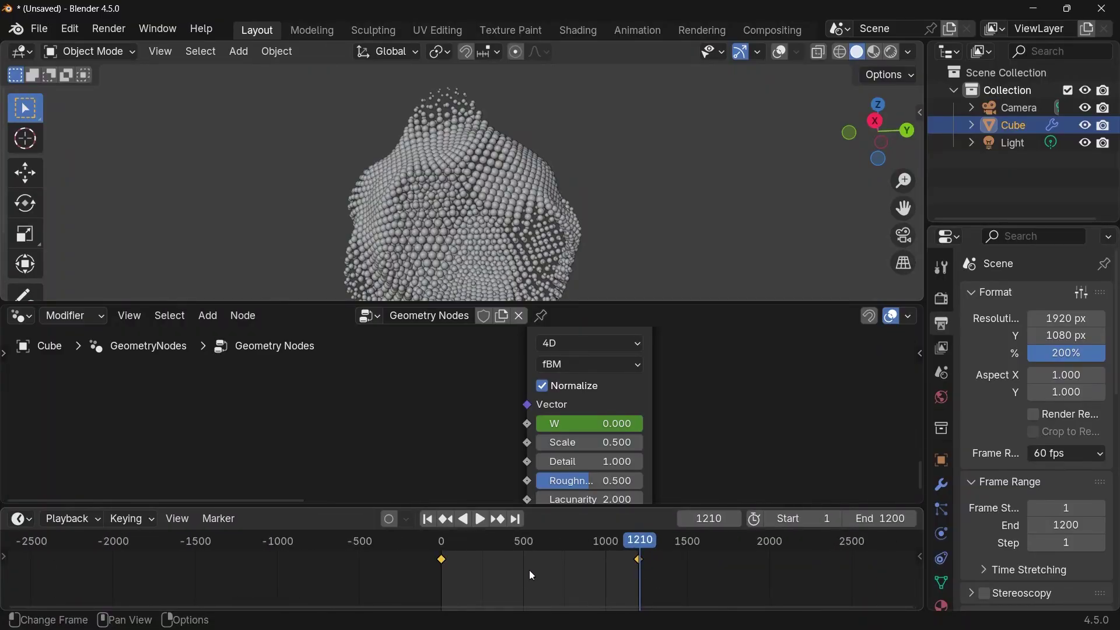
pyautogui.scroll(-4, 705, 415)
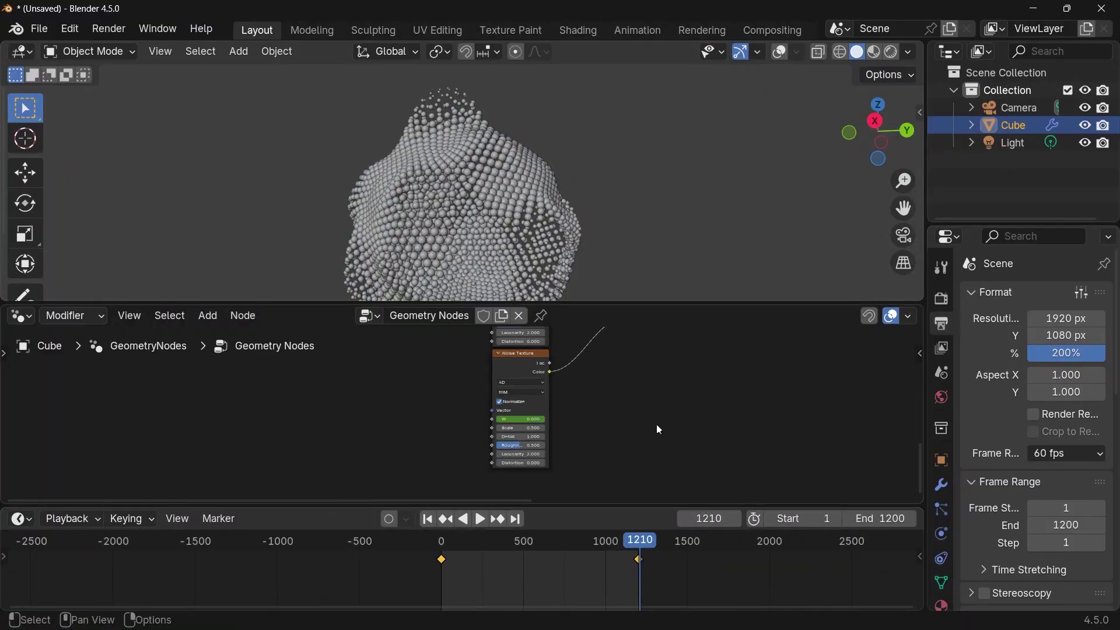
pyautogui.scroll(1, 601, 341)
pyautogui.keyDown('shift'); pyautogui.click(517, 335); pyautogui.keyUp('shift')
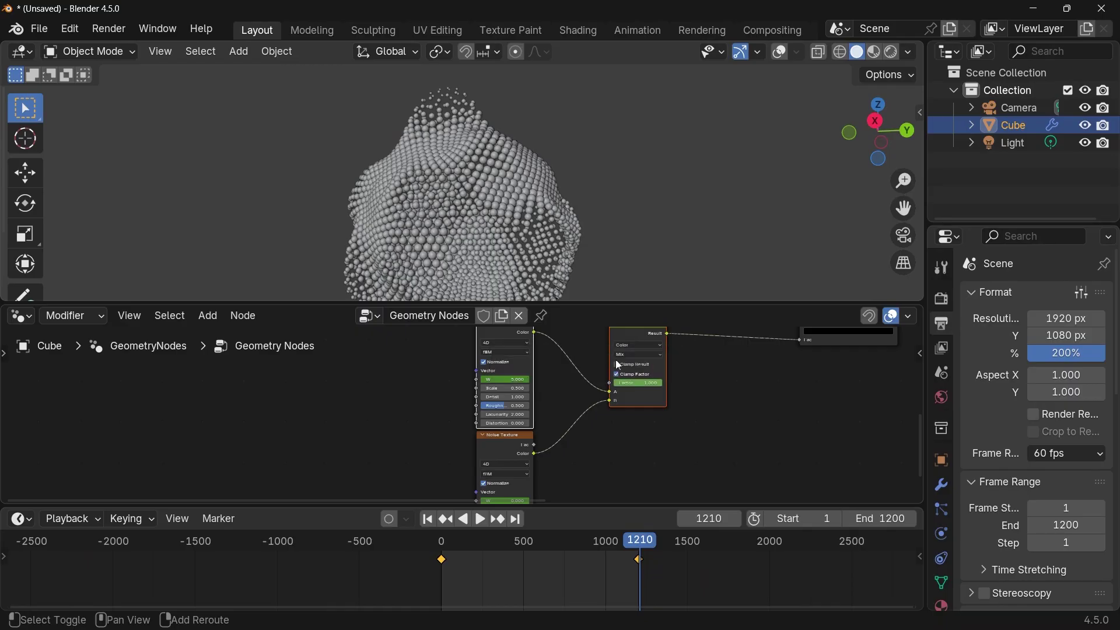
pyautogui.press('t')
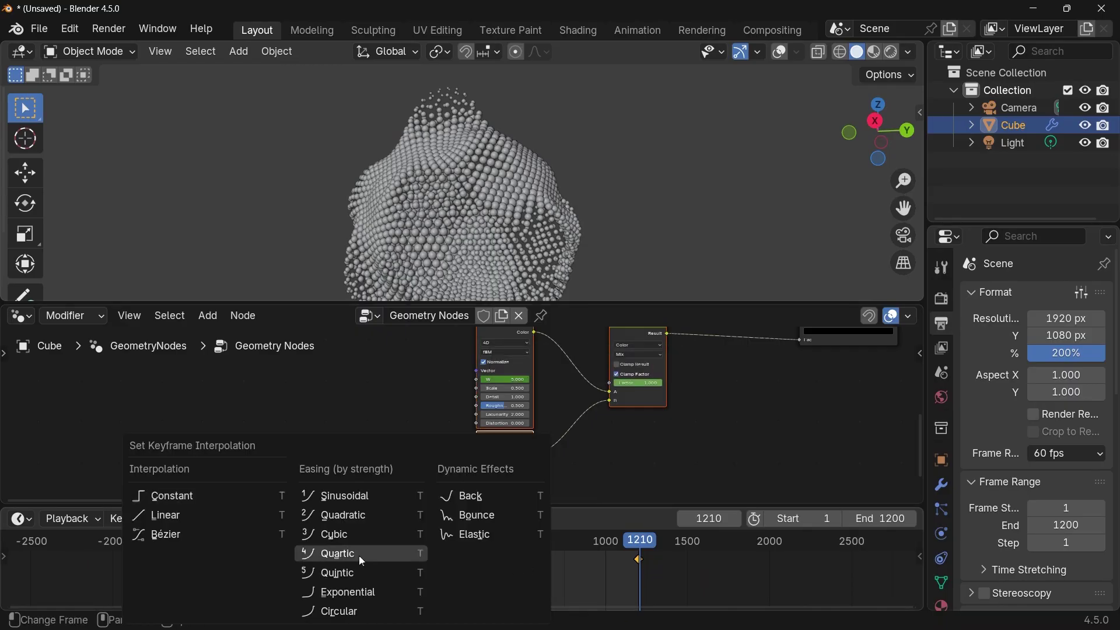
pyautogui.click(178, 531)
# - Play the animation and show the viewport overlays to check the playback frame rate
pyautogui.press('space')
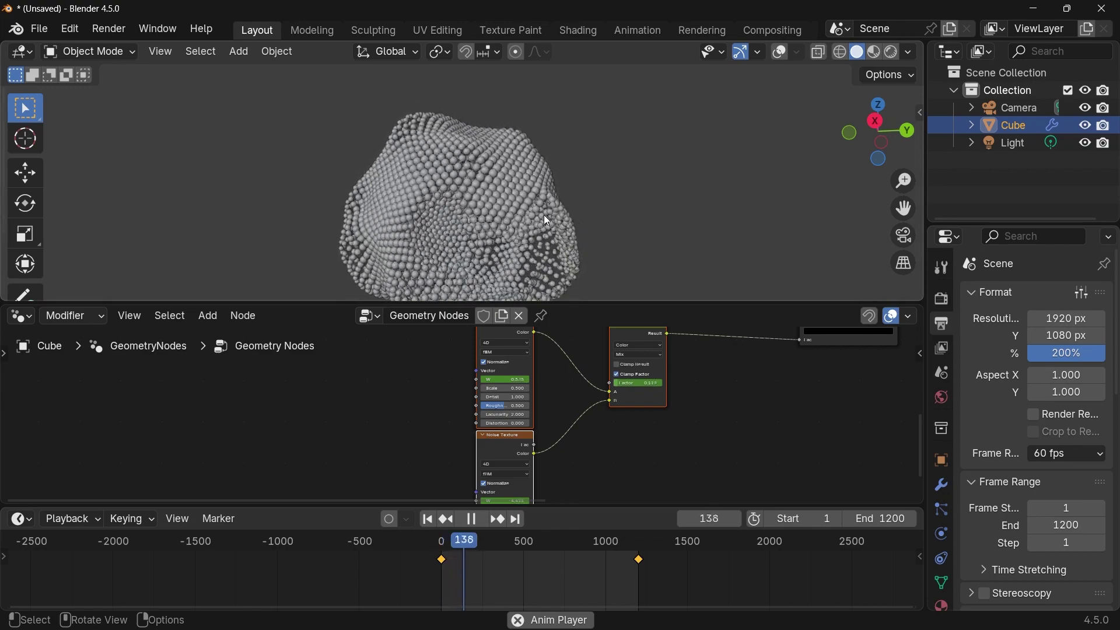
pyautogui.press('space')
pyautogui.click(781, 54)
pyautogui.press('space')
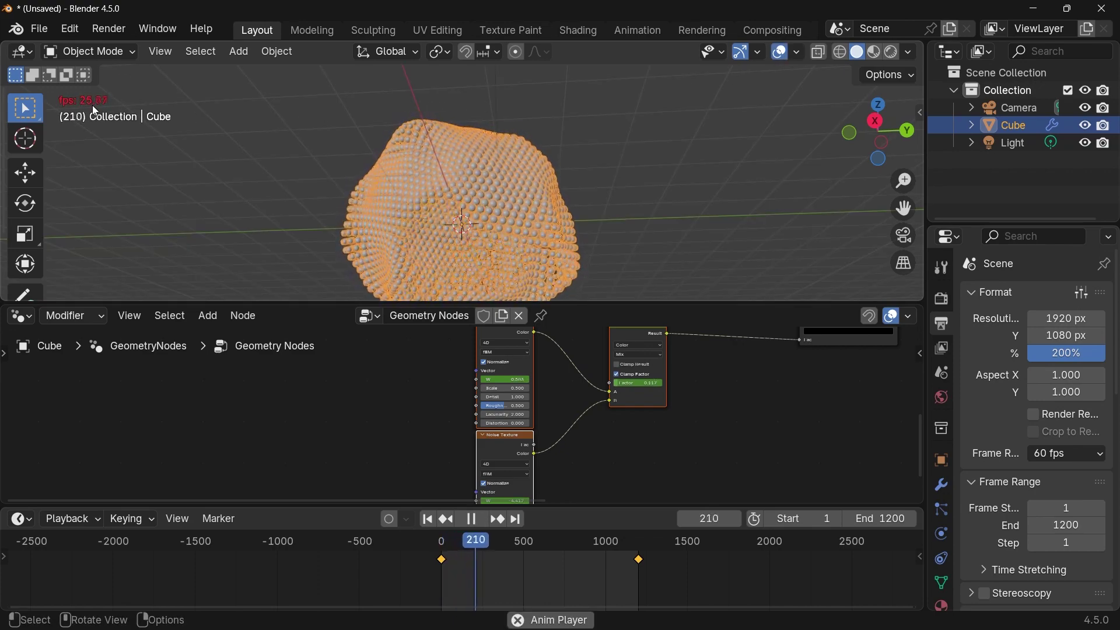
pyautogui.press('space')
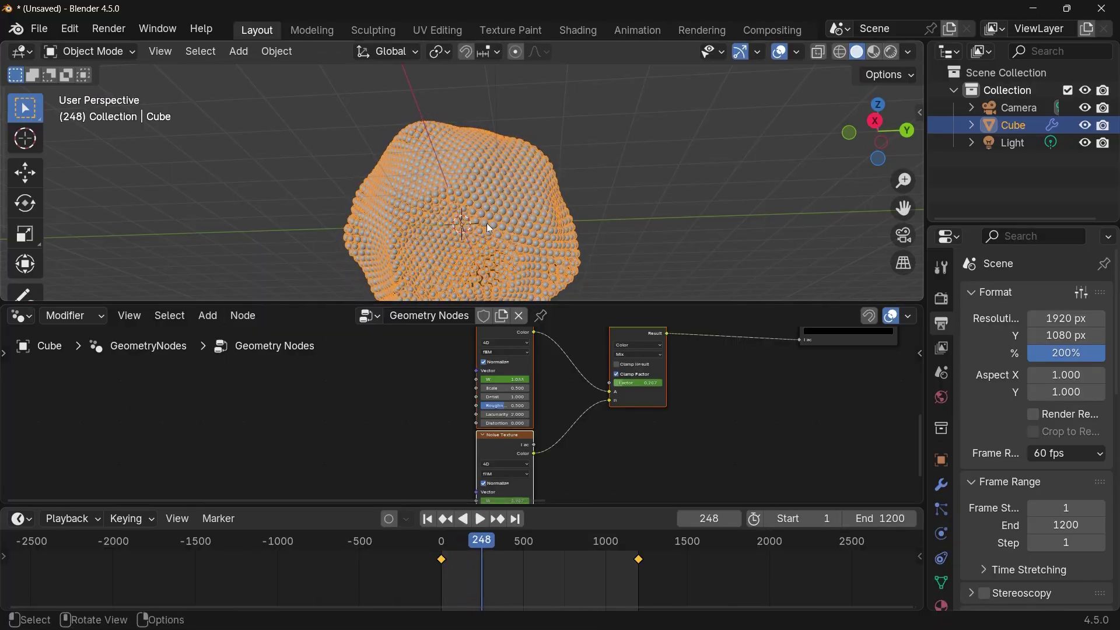
# - Set the playback sync mode to Frame Dropping and play the animation to test it
pyautogui.click(61, 519)
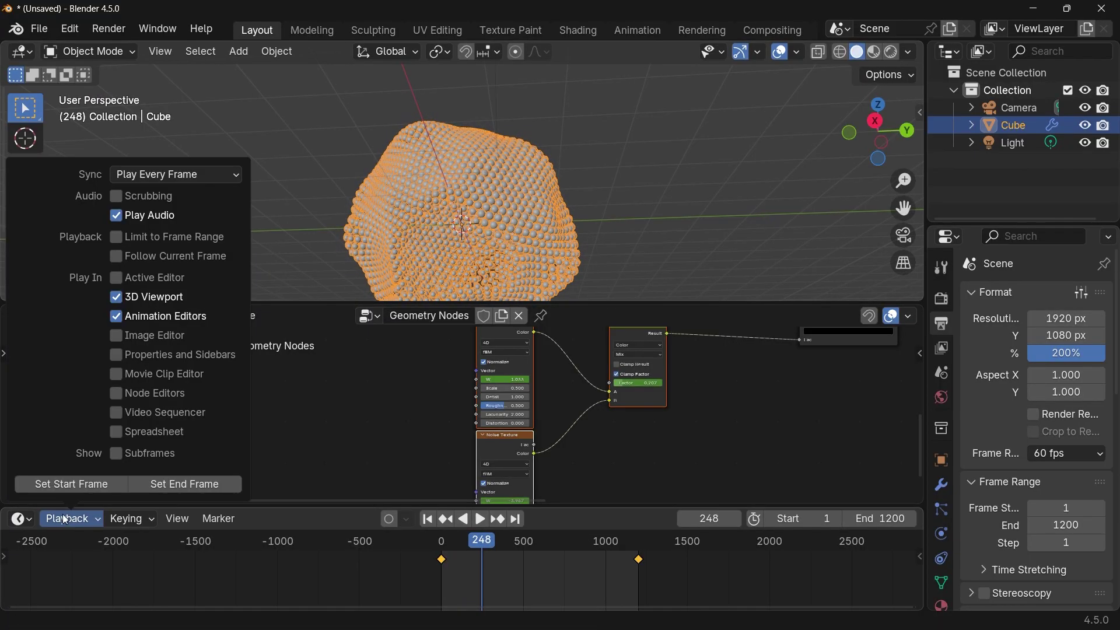
pyautogui.click(175, 175)
pyautogui.click(170, 212)
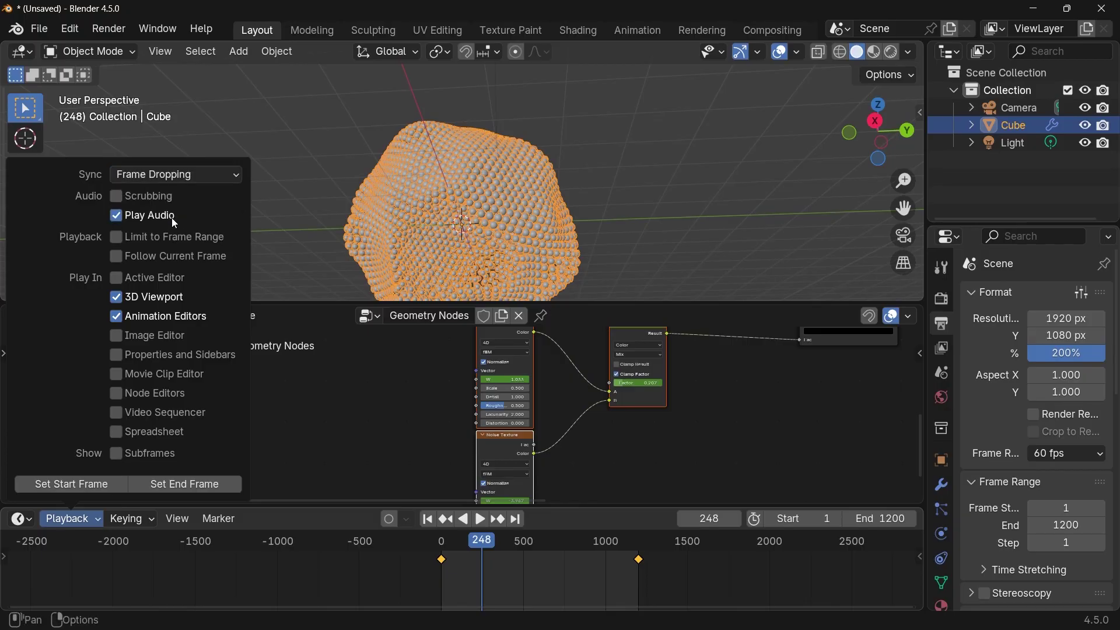
pyautogui.press('space')
pyautogui.scroll(-3, 551, 202)
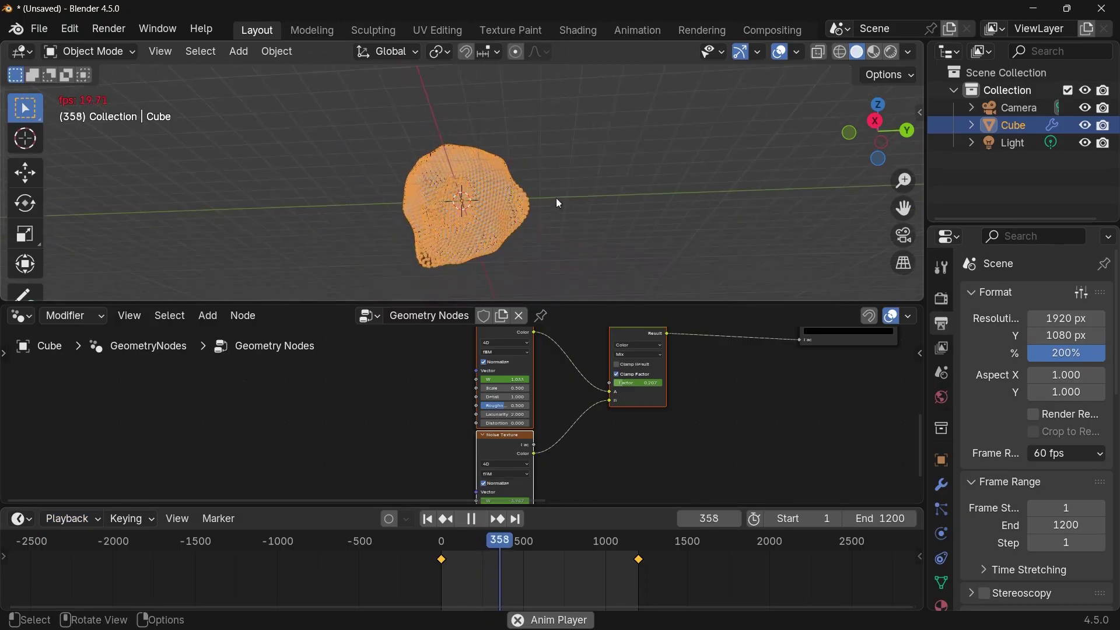
pyautogui.scroll(1, 555, 198)
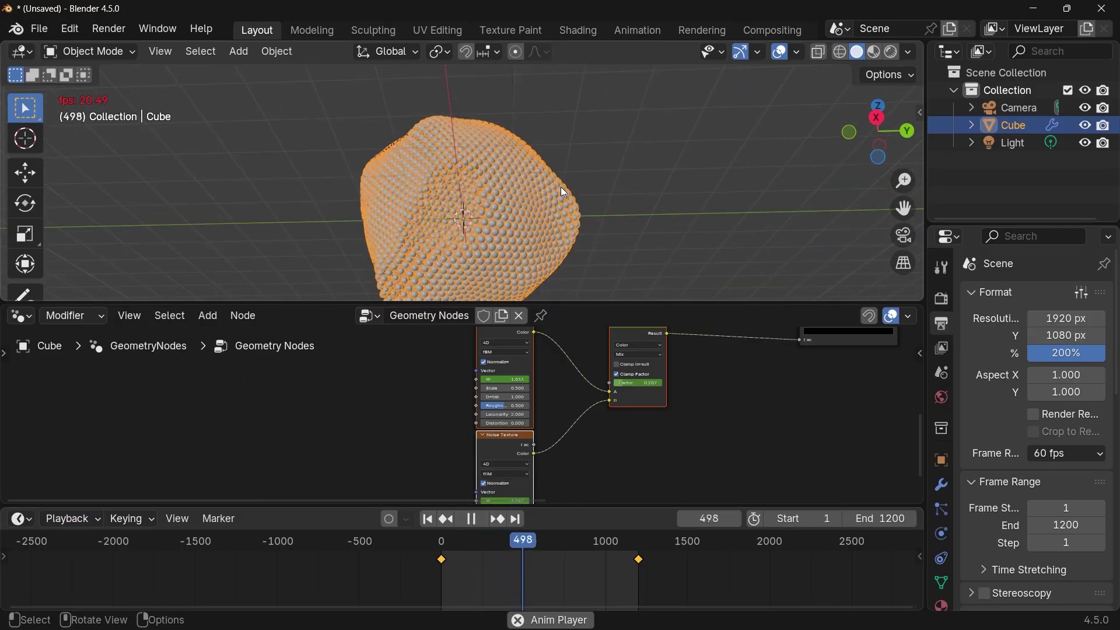
pyautogui.press('space')
# - Go to frame 0 and change the duplicate Noise Texture's keyframed W to -25
pyautogui.click(443, 552)
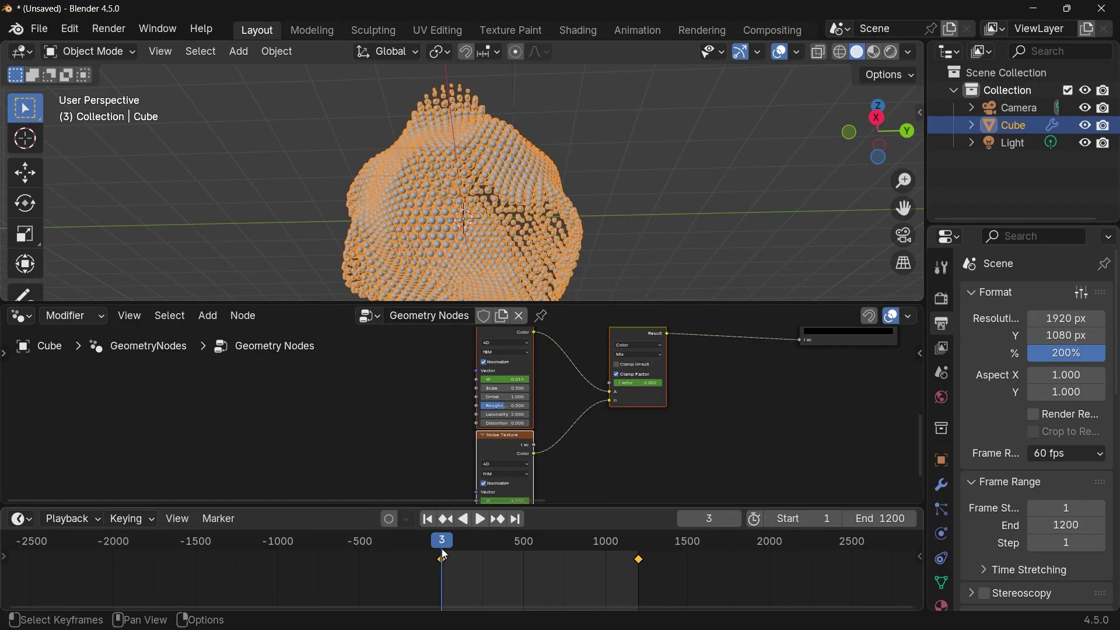
pyautogui.click(442, 550)
pyautogui.scroll(5, 621, 396)
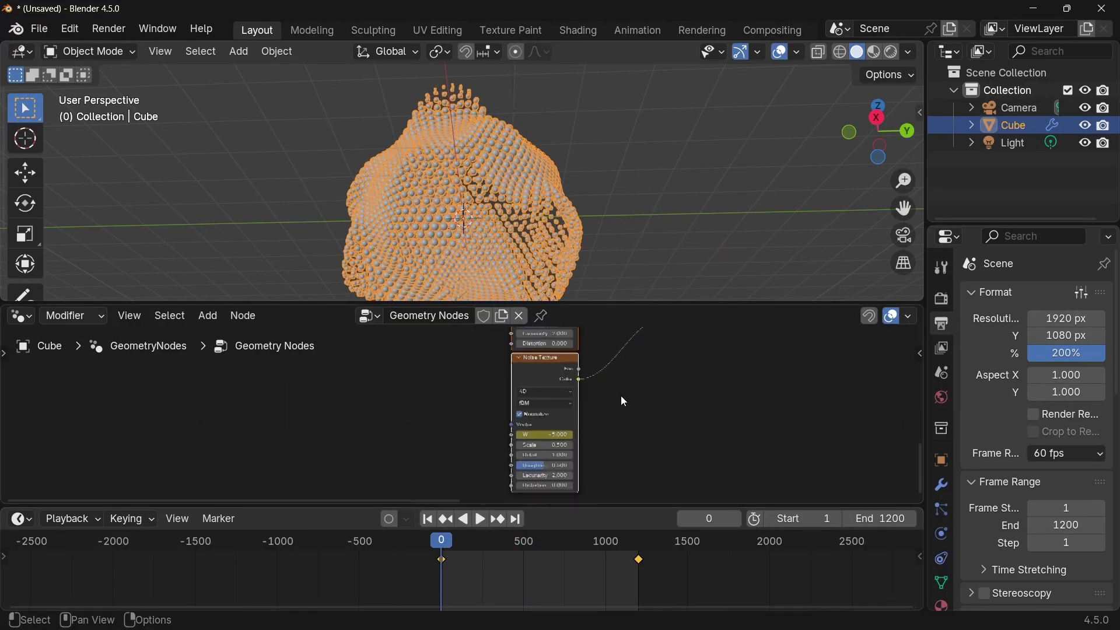
pyautogui.click(615, 447)
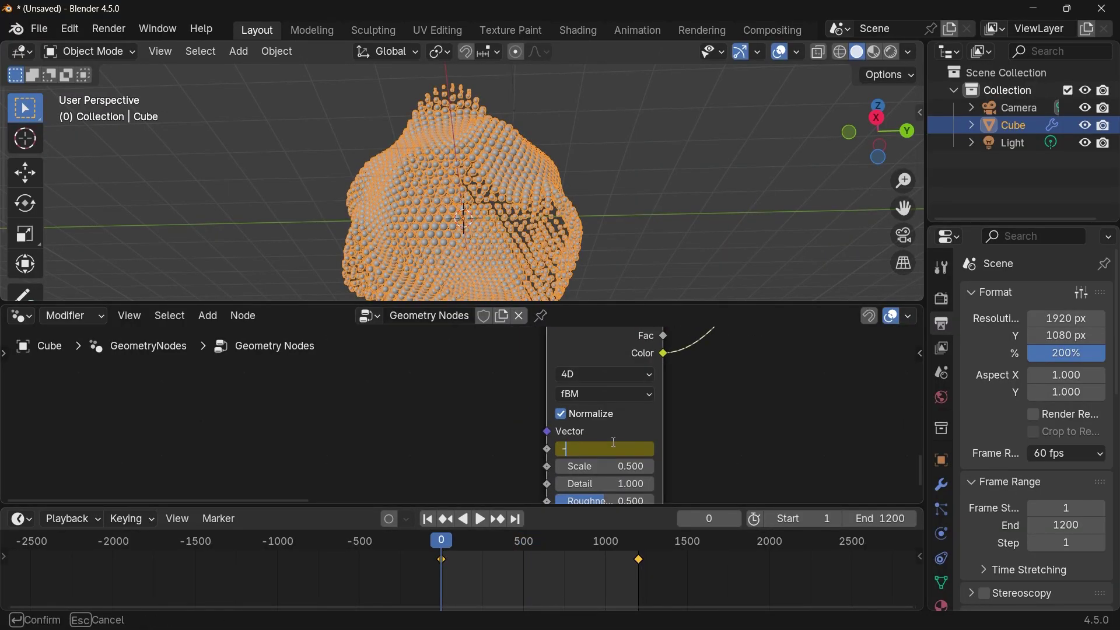
pyautogui.write('-25')
pyautogui.press('Return')
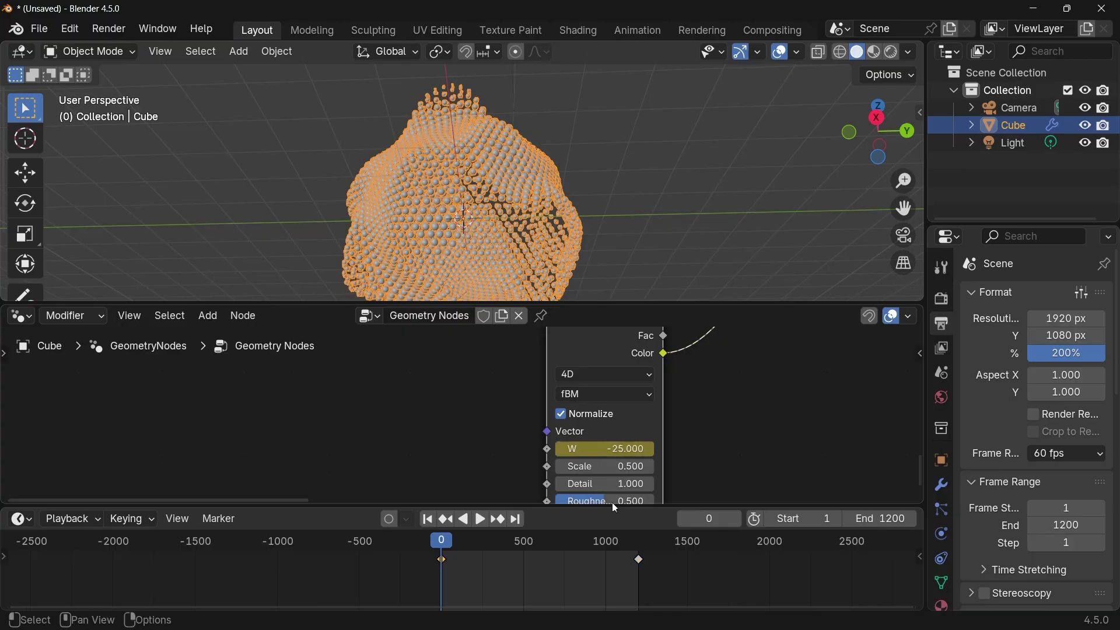
# - Go to frame 1200, set the original Noise Texture's W to 25, and keyframe it
pyautogui.click(641, 549)
pyautogui.press('Left')
pyautogui.press('Left')
pyautogui.press('Left')
pyautogui.press('Left')
pyautogui.press('Left')
pyautogui.press('Left')
pyautogui.press('Left')
pyautogui.press('Left')
pyautogui.press('Left')
pyautogui.press('Left')
pyautogui.press('Left')
pyautogui.press('Left')
pyautogui.press('Left')
pyautogui.press('Left')
pyautogui.press('Left')
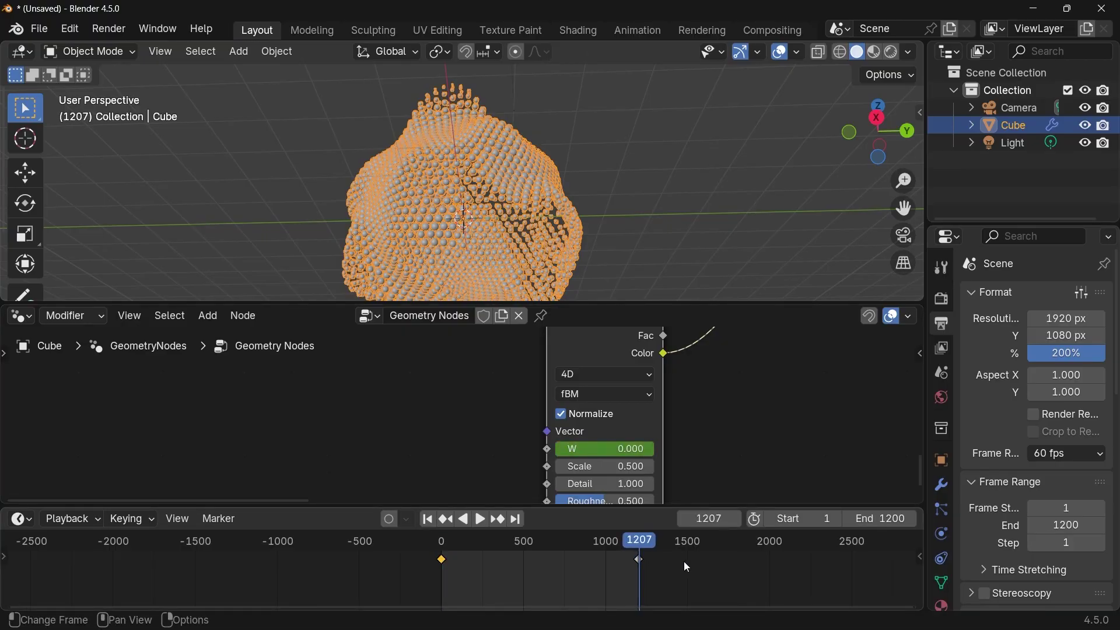
pyautogui.moveTo(626, 449); pyautogui.dragTo(591, 388, button='middle')
pyautogui.click(591, 388)
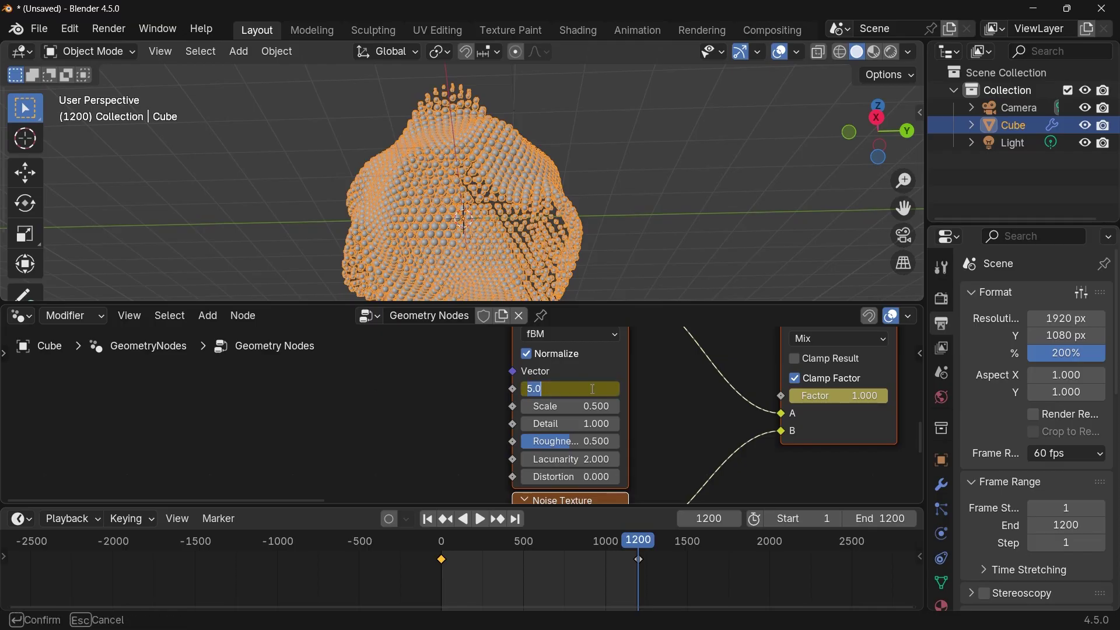
pyautogui.write('25')
pyautogui.press('Return')
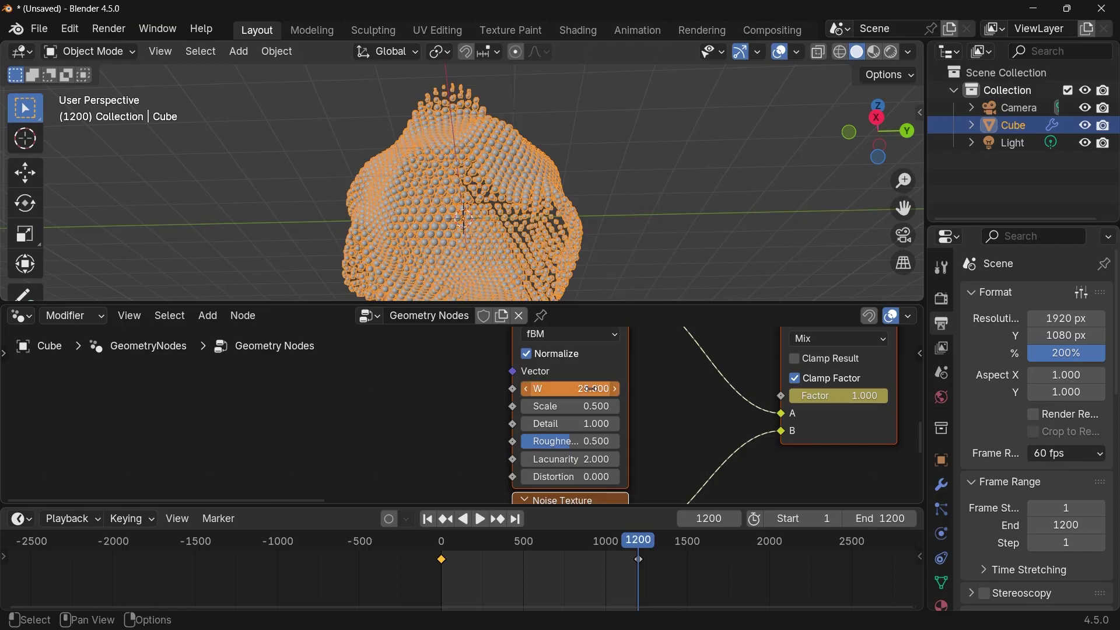
pyautogui.press('i')
# - Play the animation from frame 0 with viewport overlays hidden and inspect the faster motion from another angle
pyautogui.scroll(-3, 484, 362)
pyautogui.click(442, 547)
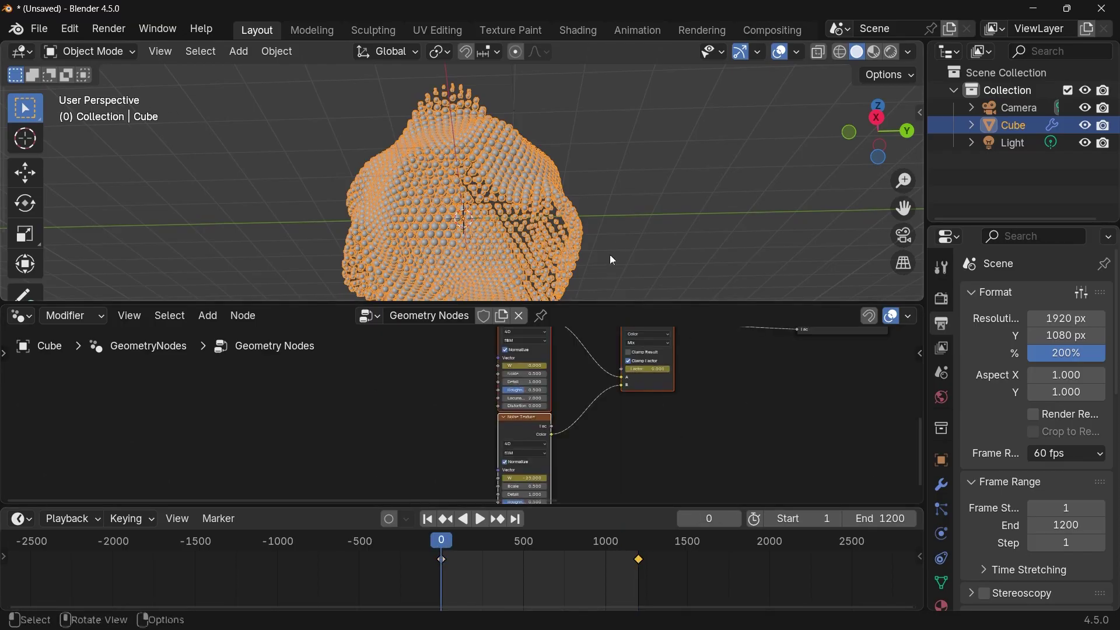
pyautogui.press('space')
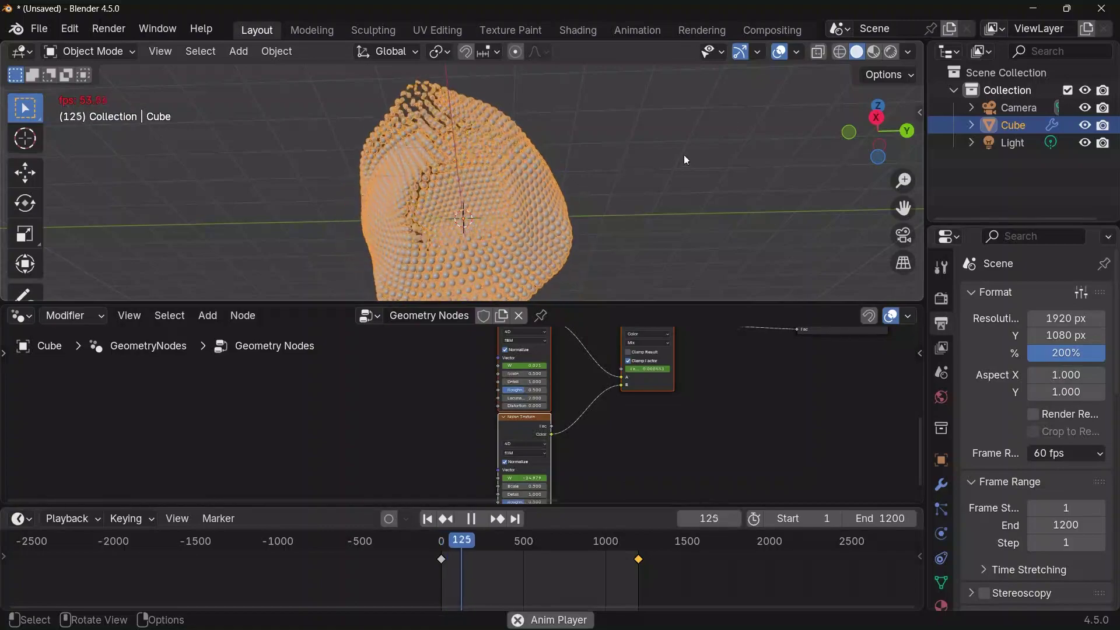
pyautogui.click(779, 51)
pyautogui.moveTo(630, 156); pyautogui.dragTo(586, 223, button='middle')
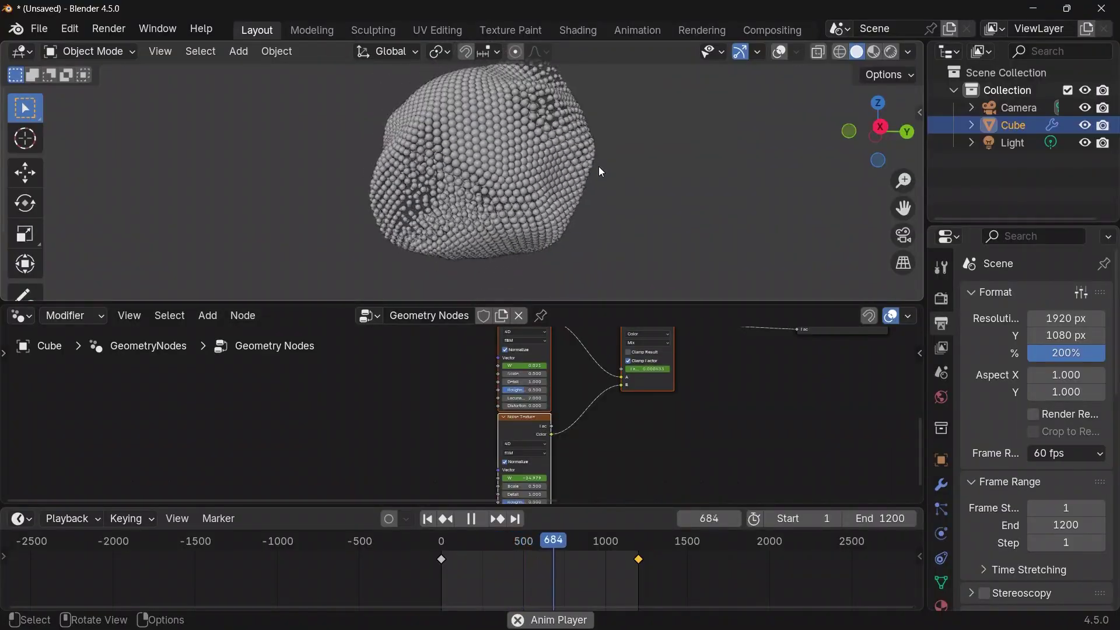
pyautogui.press('space')
# - Move the Group Output node farther from Scale Instances to make room between them
pyautogui.scroll(-3, 706, 391)
pyautogui.scroll(8, 681, 421)
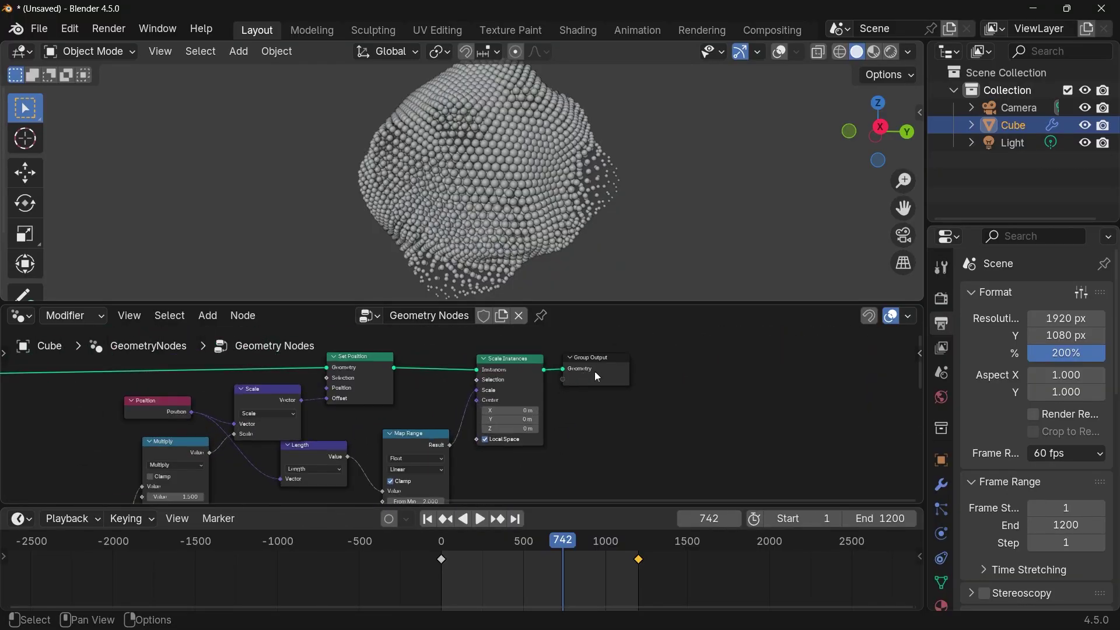
pyautogui.moveTo(598, 377); pyautogui.dragTo(742, 377)
pyautogui.scroll(3, 596, 412)
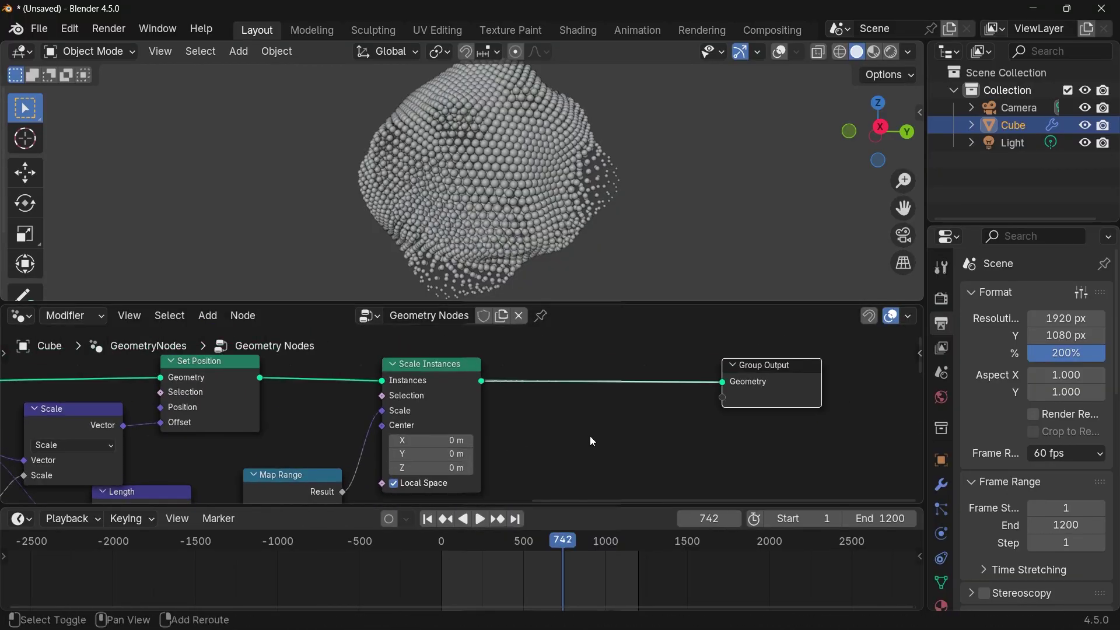
# - Insert a Set Material node between Scale Instances and Group Output, and assign it the existing material named Material
pyautogui.hotkey('shift', 'a')
pyautogui.write('set ma')
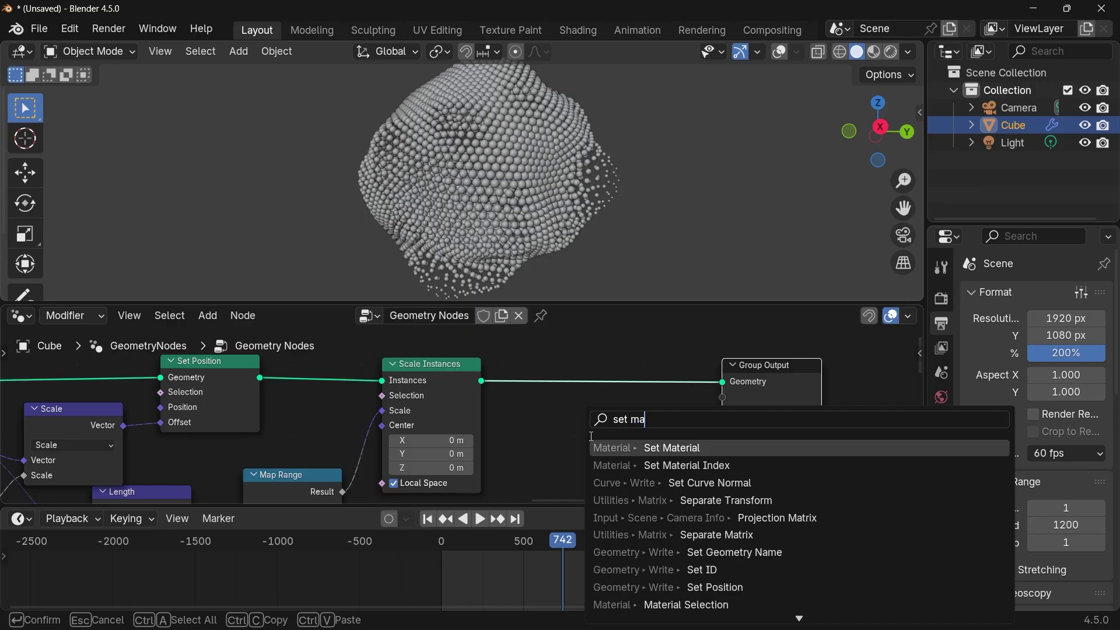
pyautogui.press('Return')
pyautogui.click(625, 373)
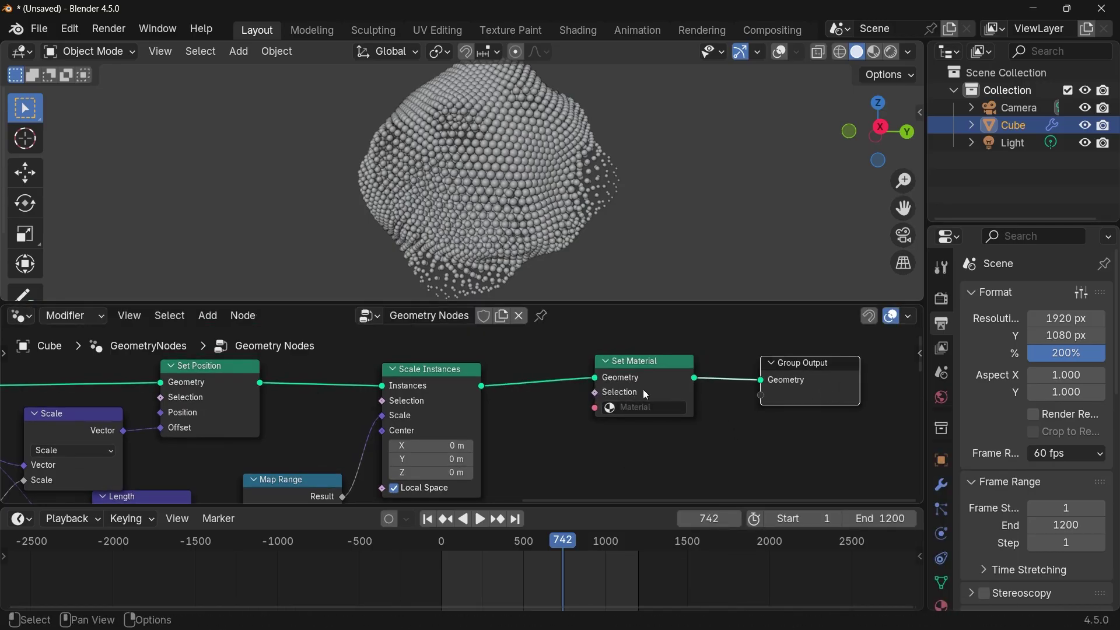
pyautogui.click(679, 407)
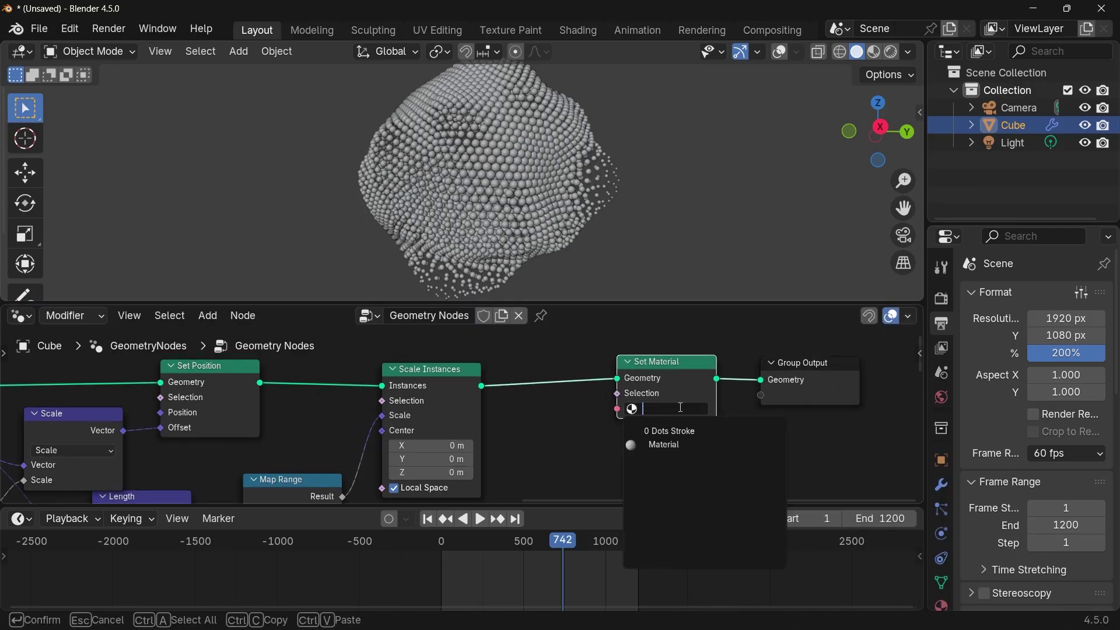
pyautogui.click(665, 445)
# - Move Set Material and Group Output away from Scale Instances and insert a Store Named Attribute node in the gap
pyautogui.moveTo(671, 336); pyautogui.dragTo(804, 443)
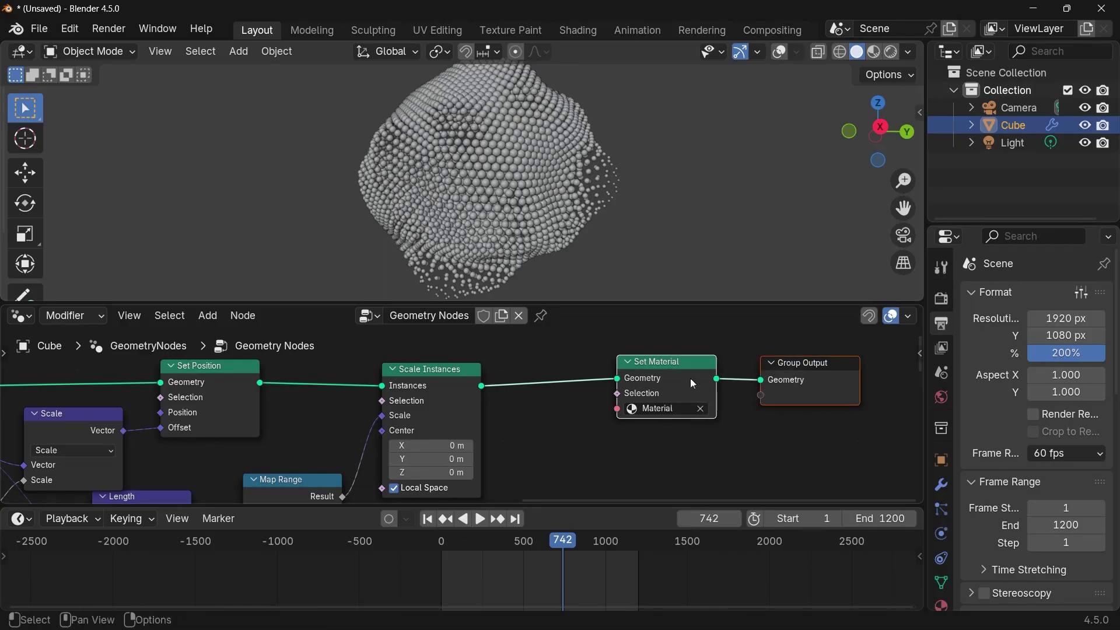
pyautogui.moveTo(691, 378); pyautogui.dragTo(769, 360)
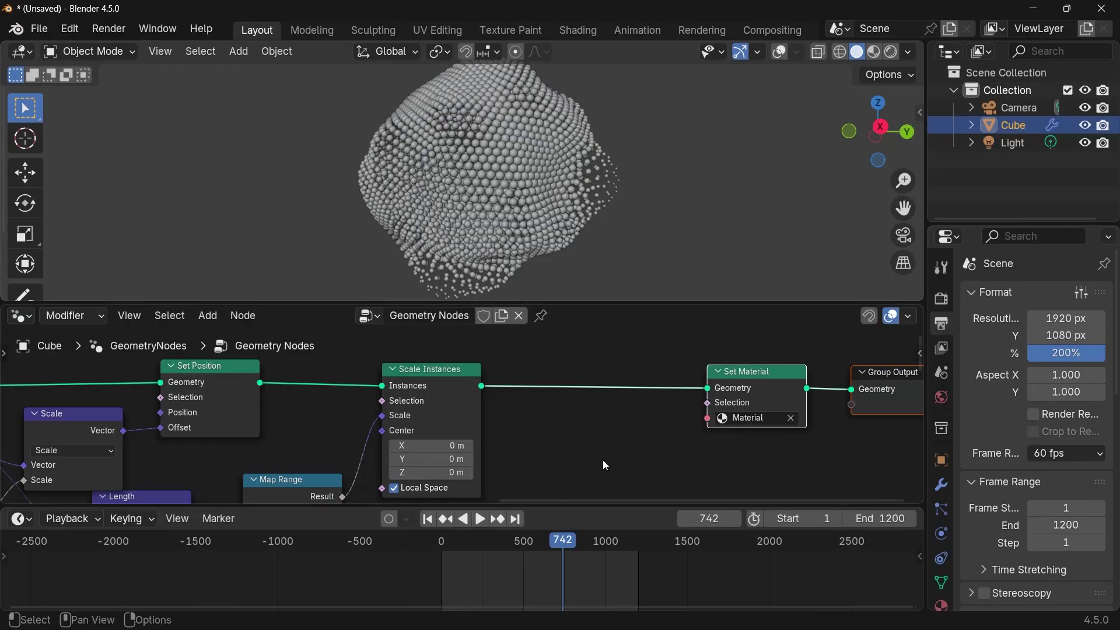
pyautogui.hotkey('shift', 'a')
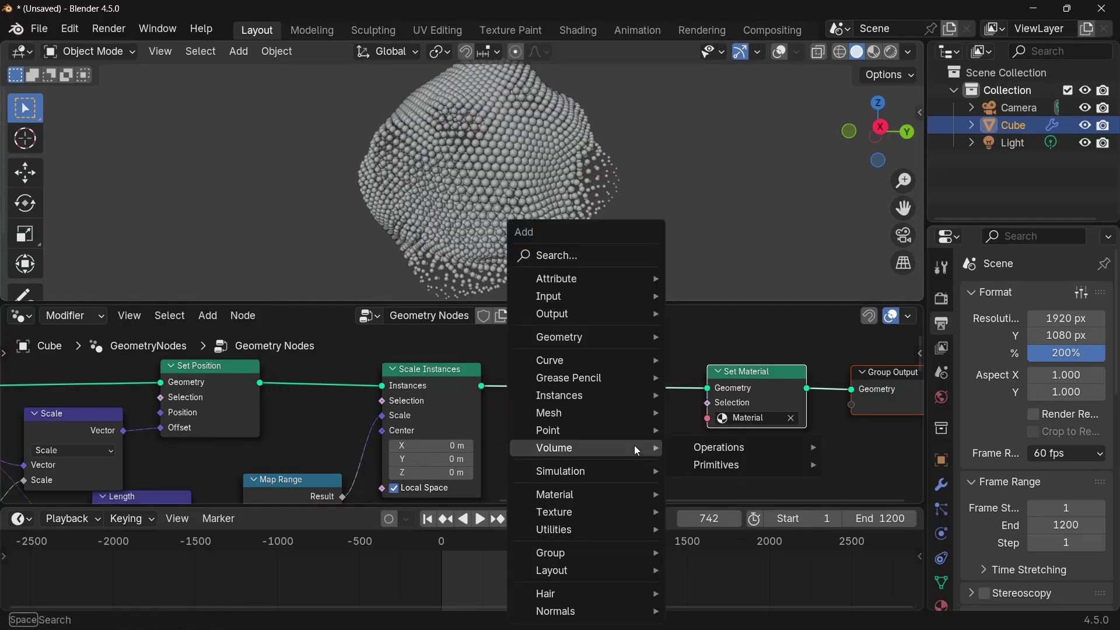
pyautogui.write('store na')
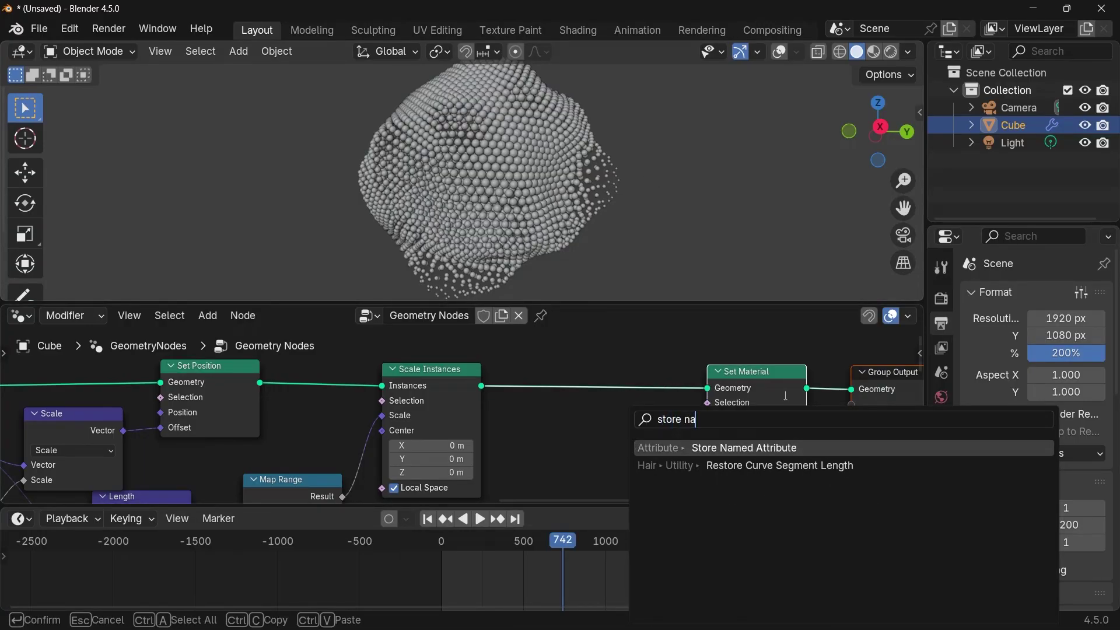
pyautogui.press('Return')
pyautogui.click(583, 380)
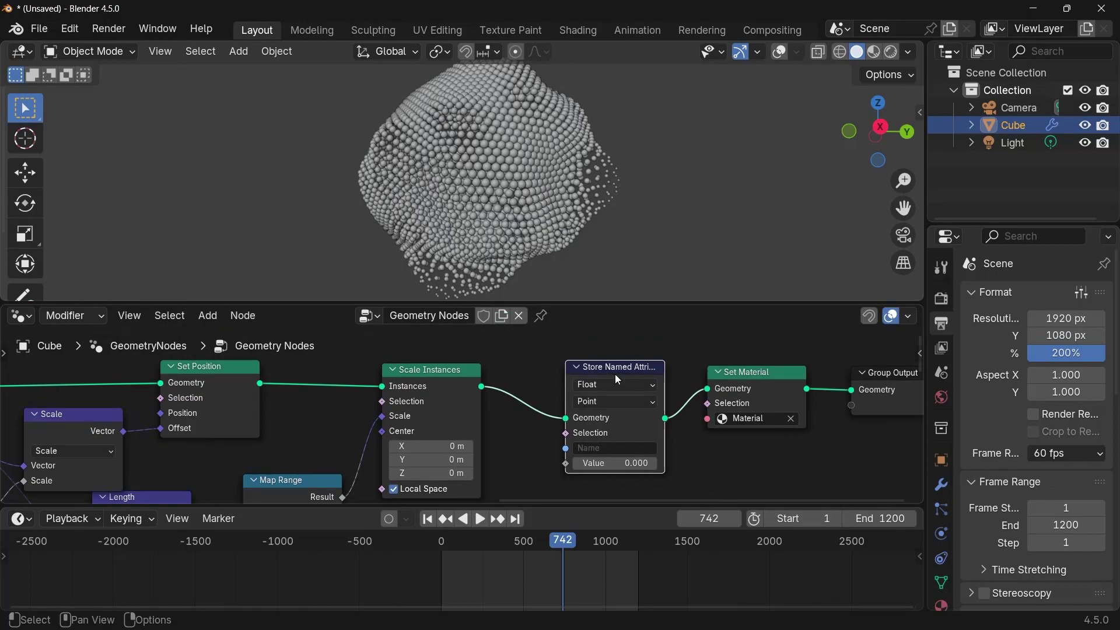
# - Set the Store Named Attribute node's domain to Instance and name the attribute dist
pyautogui.click(639, 402)
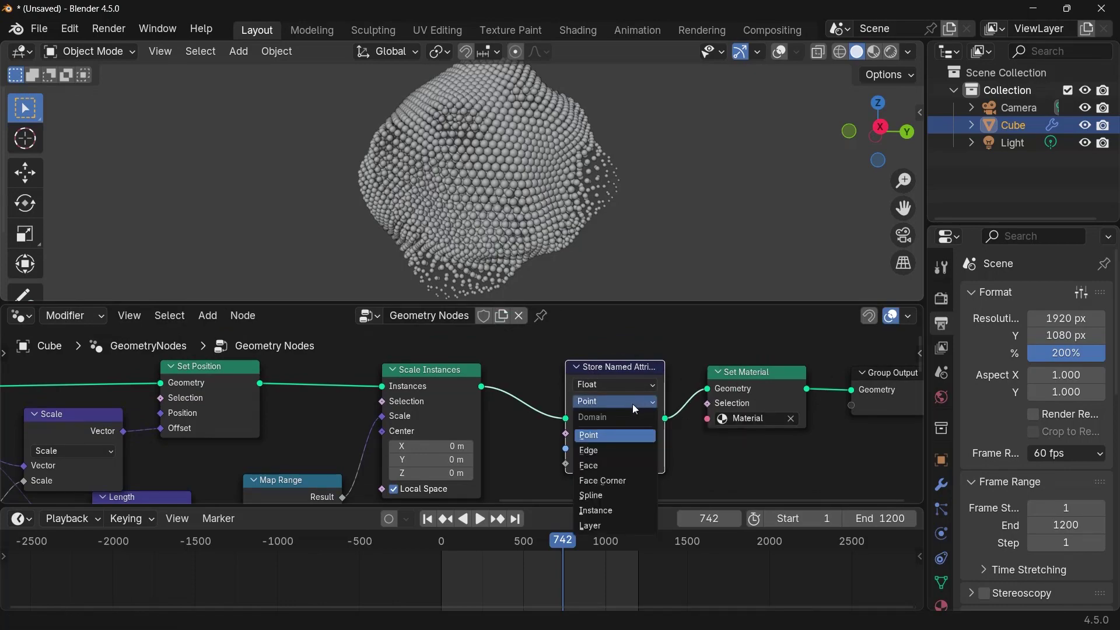
pyautogui.click(605, 510)
pyautogui.moveTo(540, 470); pyautogui.dragTo(554, 414, button='middle')
pyautogui.click(626, 393)
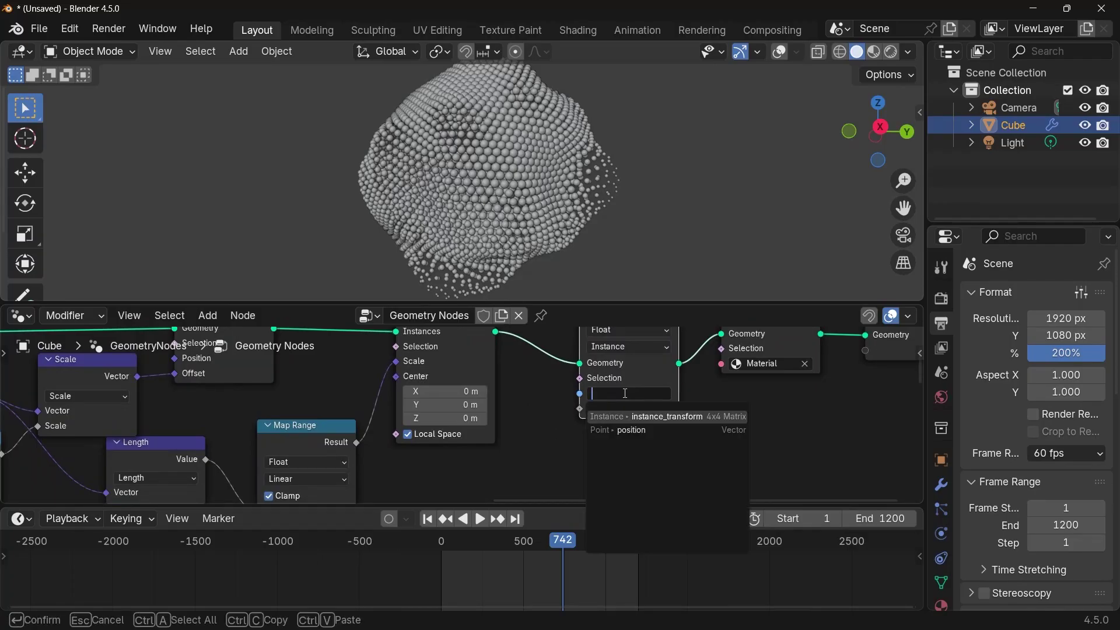
pyautogui.write('dist')
pyautogui.press('Return')
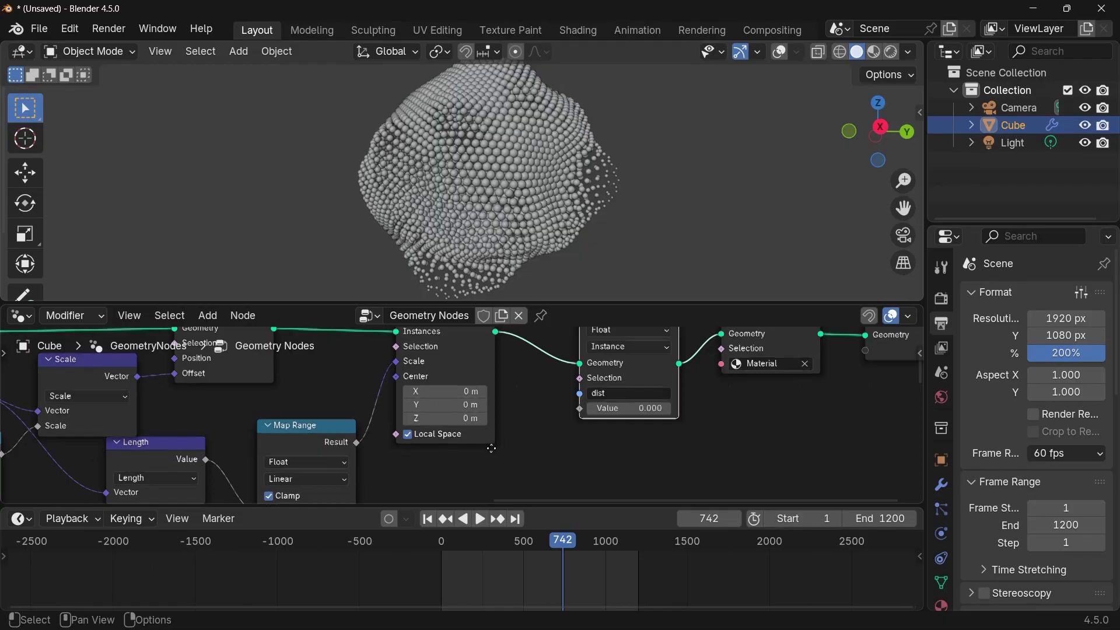
# - Connect the existing Map Range's Result to the Value input of Store Named Attribute
pyautogui.moveTo(482, 387); pyautogui.dragTo(487, 342, button='middle')
pyautogui.scroll(-2, 381, 457)
pyautogui.moveTo(402, 410); pyautogui.dragTo(403, 397, button='middle')
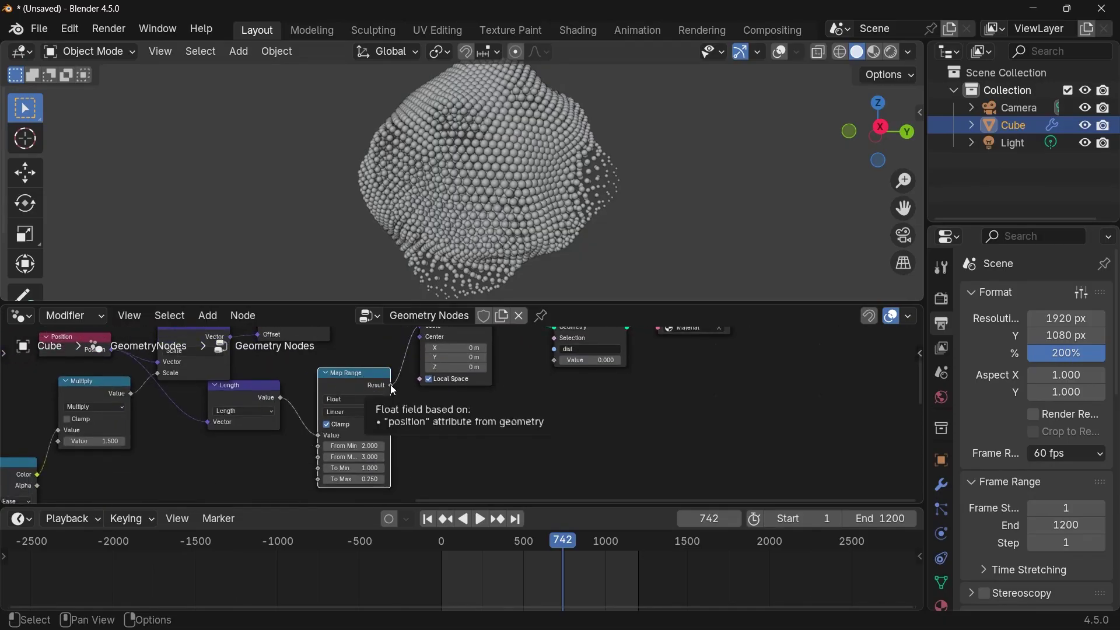
pyautogui.moveTo(390, 385); pyautogui.dragTo(551, 377)
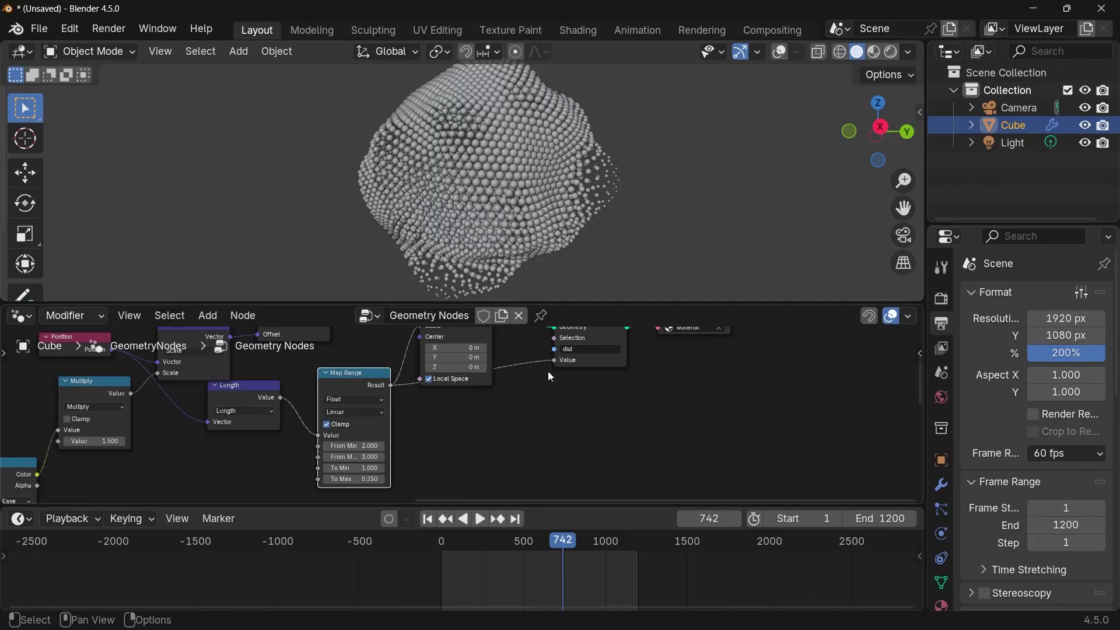
# - Duplicate the Map Range node, feed its Value from the Length node, and set the duplicate's To Max to 0
pyautogui.scroll(2, 500, 423)
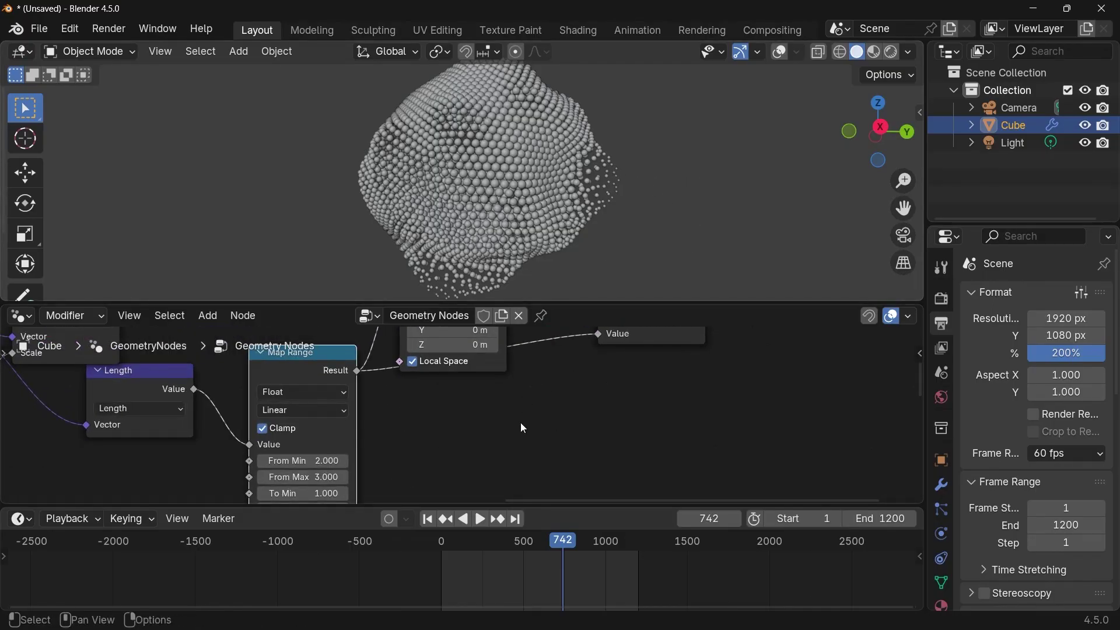
pyautogui.hotkey('shift', 'd')
pyautogui.click(422, 410)
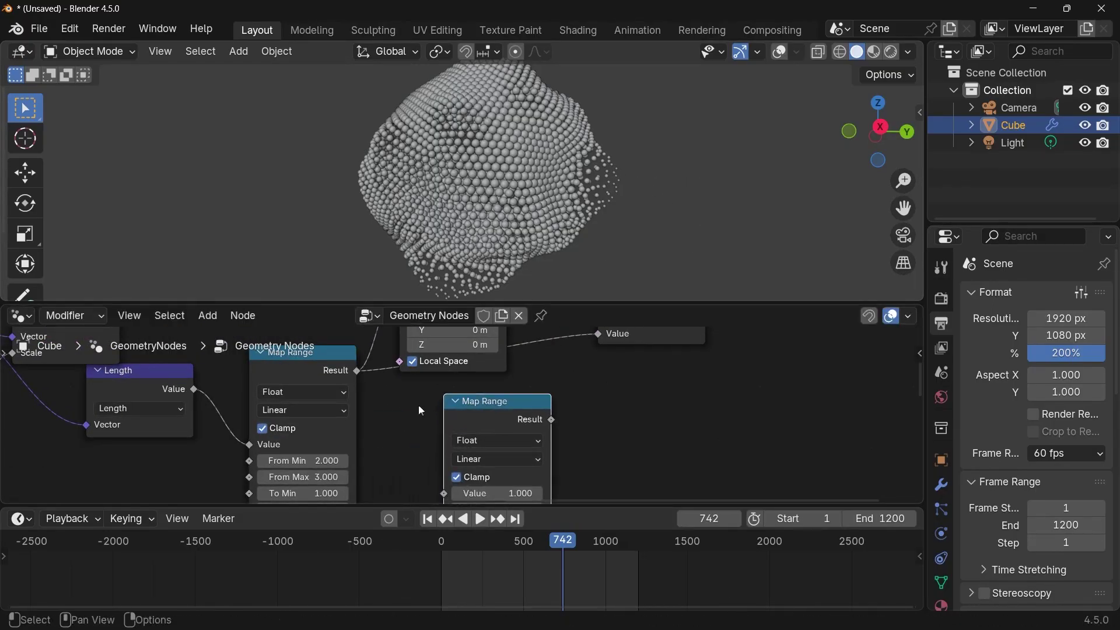
pyautogui.moveTo(194, 389); pyautogui.dragTo(453, 398)
pyautogui.click(521, 461)
pyautogui.write('0.5')
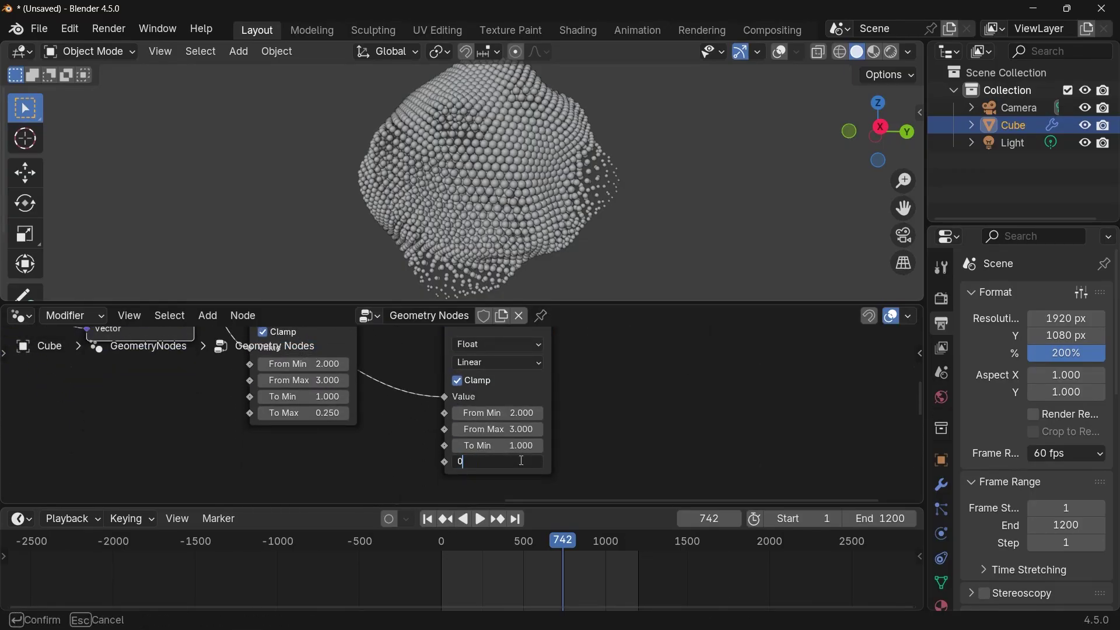
pyautogui.press('Return')
pyautogui.press('BackSpace')
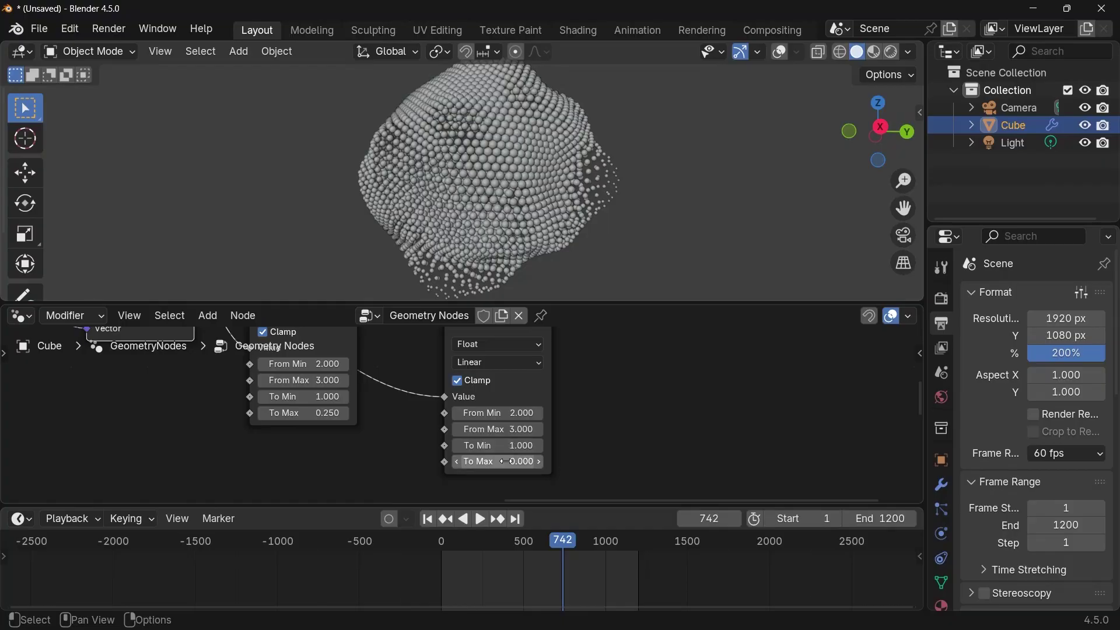
# - Place the duplicate Map Range below Scale Instances and connect its Result to the Value of Store Named Attribute
pyautogui.scroll(5, 516, 449)
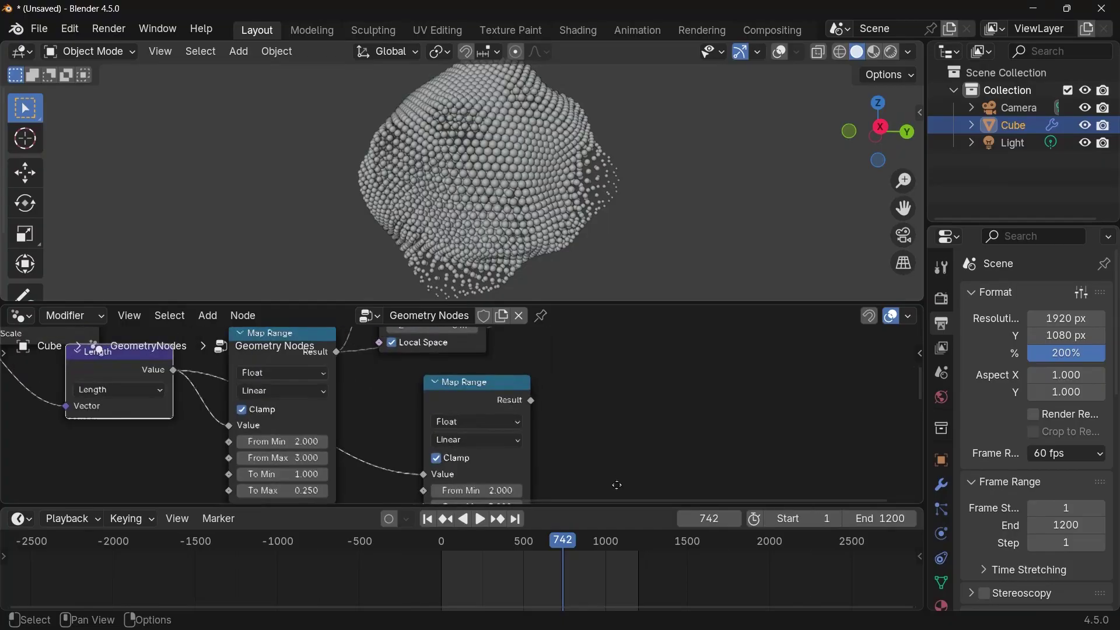
pyautogui.scroll(-3, 517, 421)
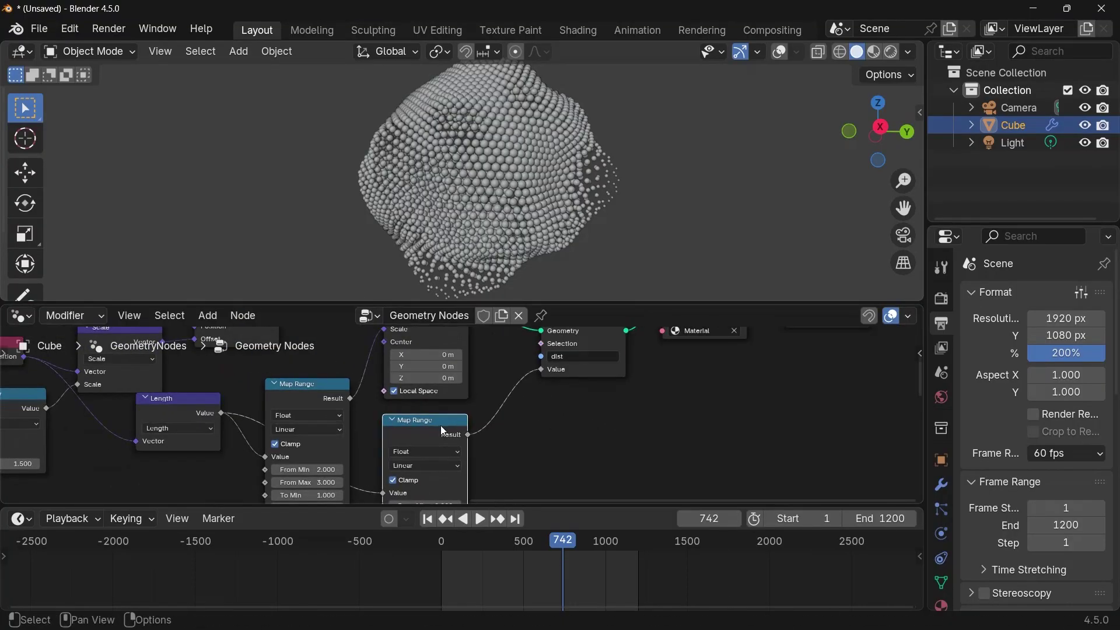
pyautogui.scroll(2, 517, 422)
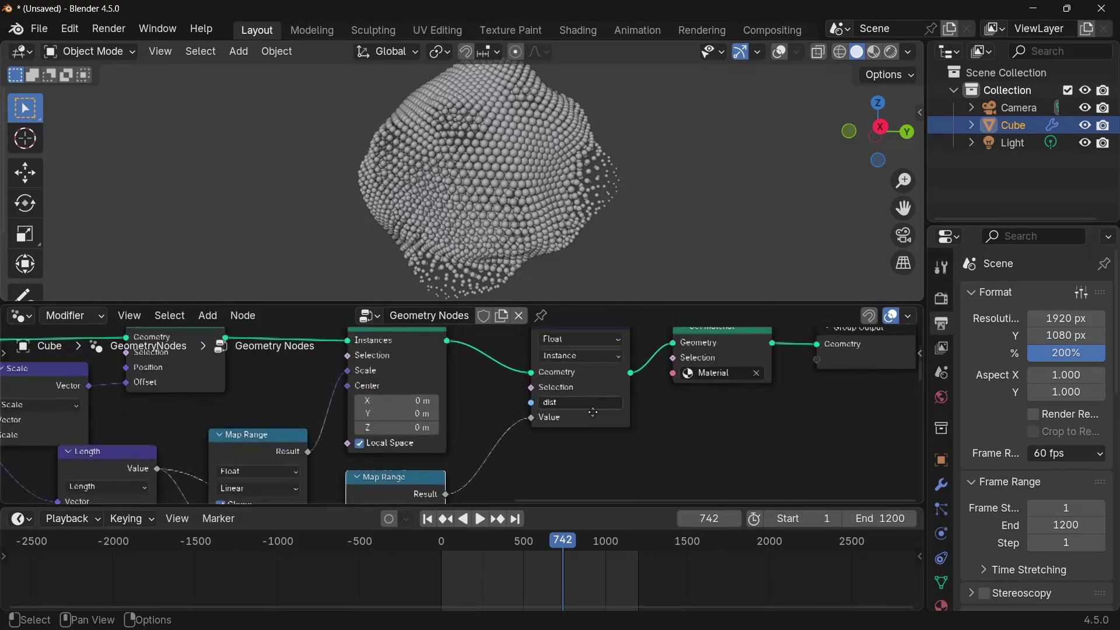
pyautogui.scroll(1, 580, 408)
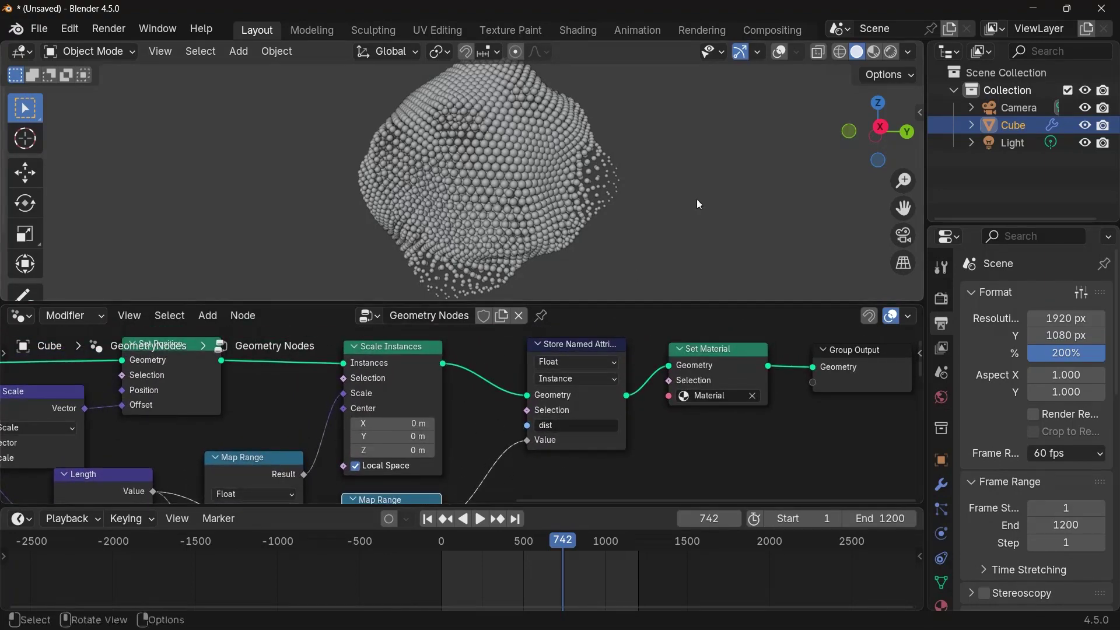
# - Switch the viewport to Rendered shading and change the node editor to the Shader Editor
pyautogui.click(894, 53)
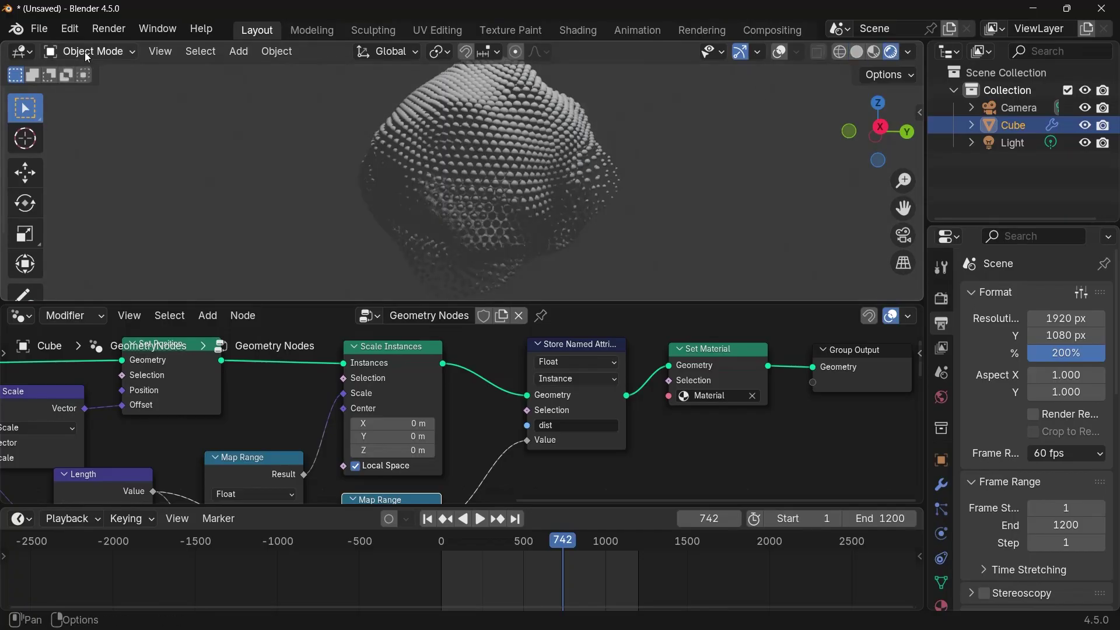
pyautogui.click(19, 317)
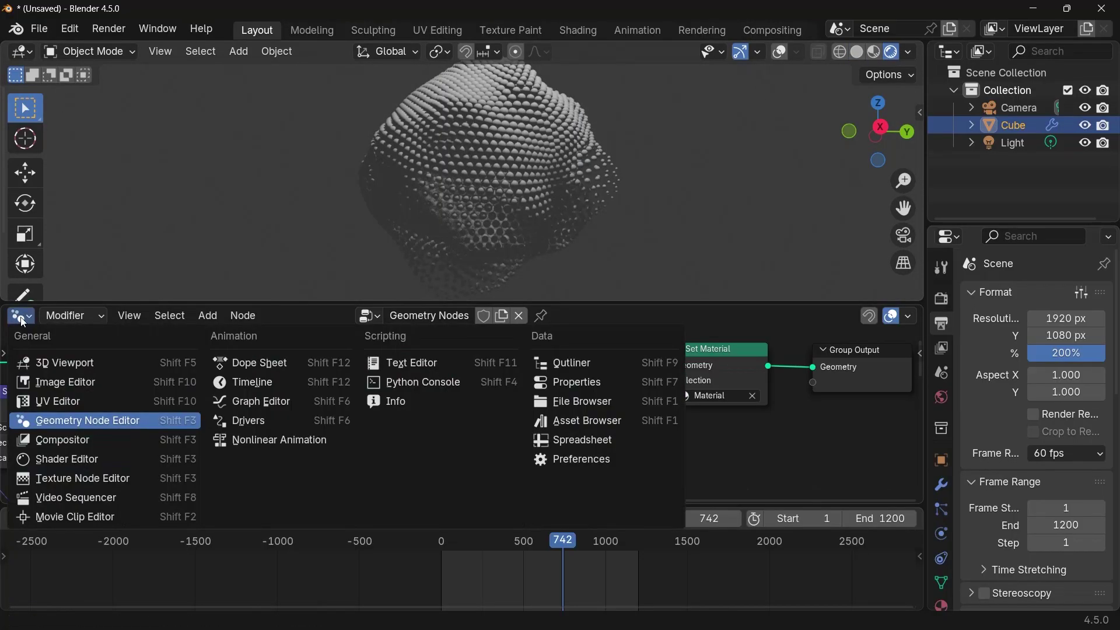
pyautogui.click(58, 452)
pyautogui.moveTo(439, 421); pyautogui.dragTo(610, 421, button='middle')
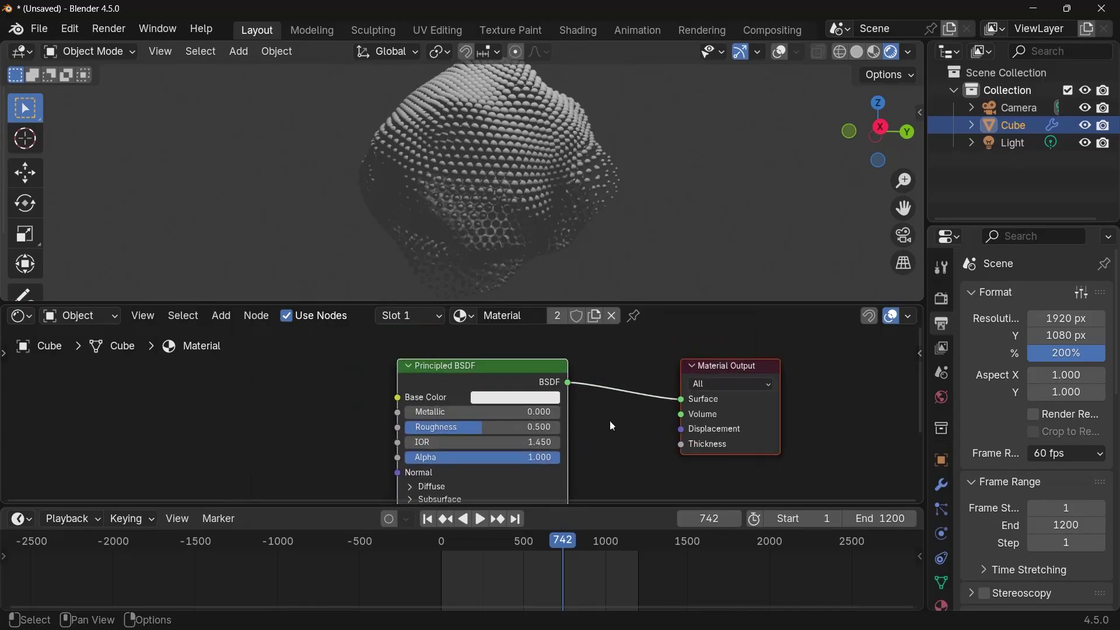
# - Darken the Principled BSDF's Base Color to near black and expand its Emission settings
pyautogui.click(484, 401)
pyautogui.moveTo(597, 250); pyautogui.dragTo(600, 256)
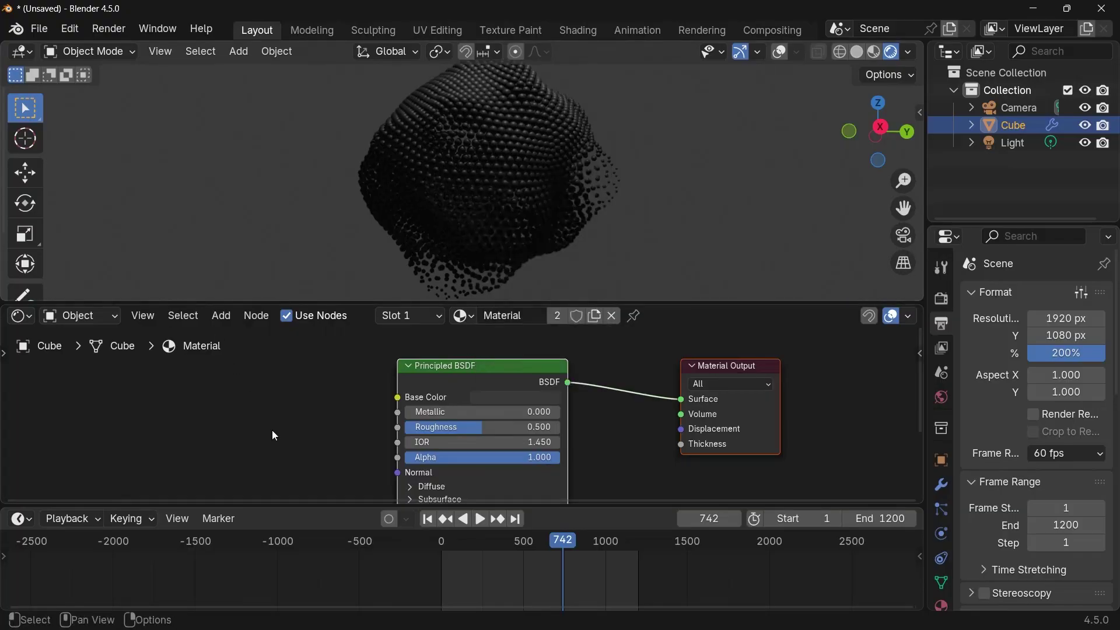
pyautogui.scroll(-2, 351, 435)
pyautogui.click(486, 476)
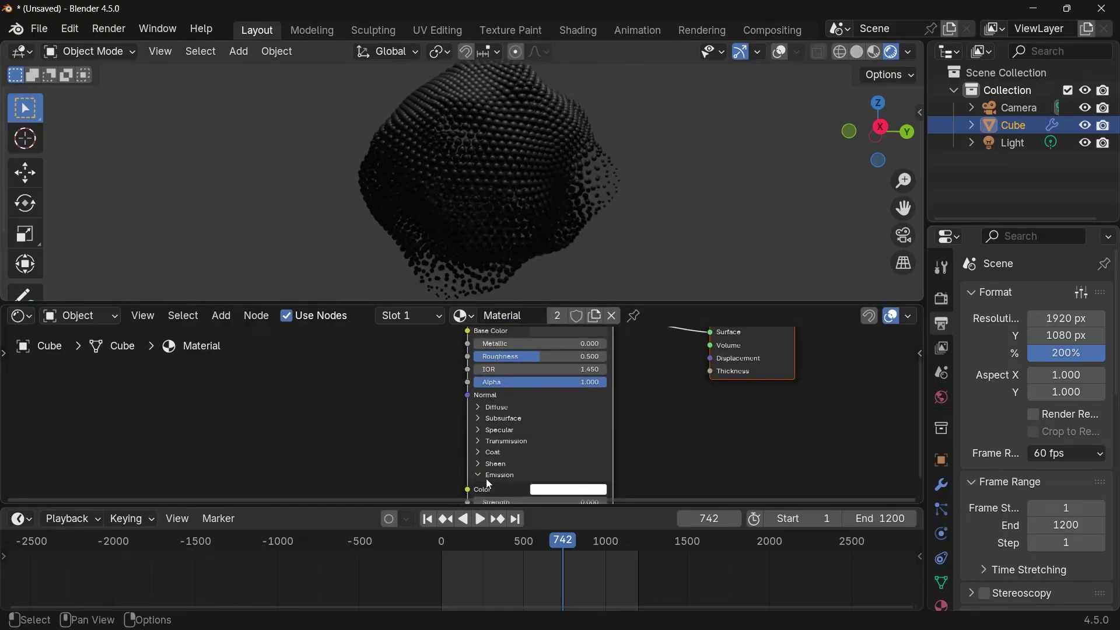
pyautogui.scroll(2, 434, 445)
# - Add an Attribute node beside the Principled BSDF in the material and set its attribute name to dist
pyautogui.hotkey('shift', 'a')
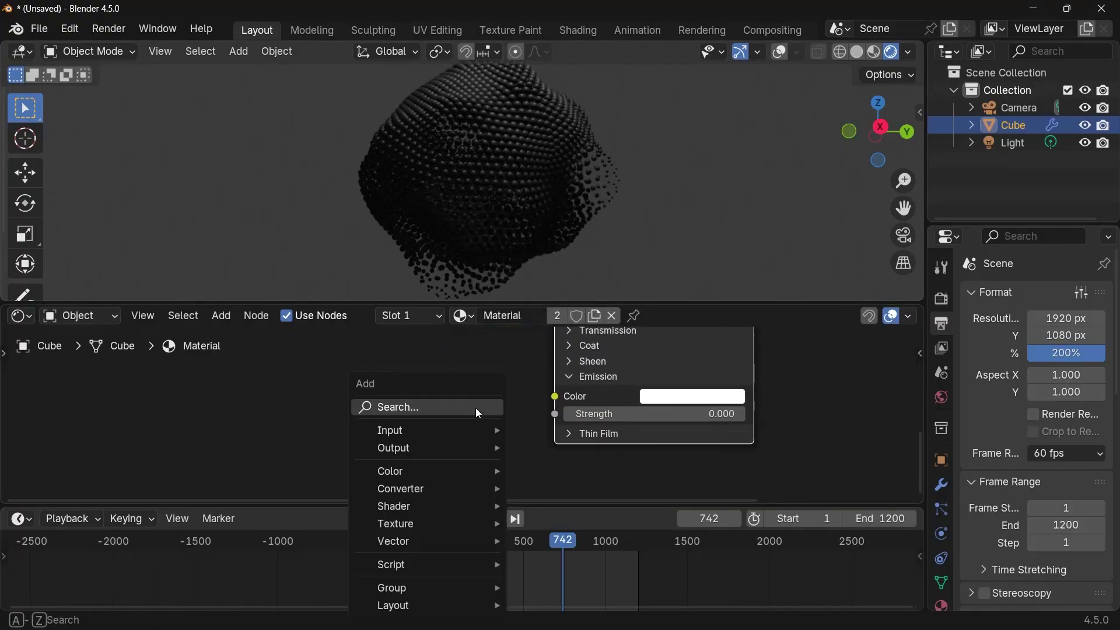
pyautogui.write('attr')
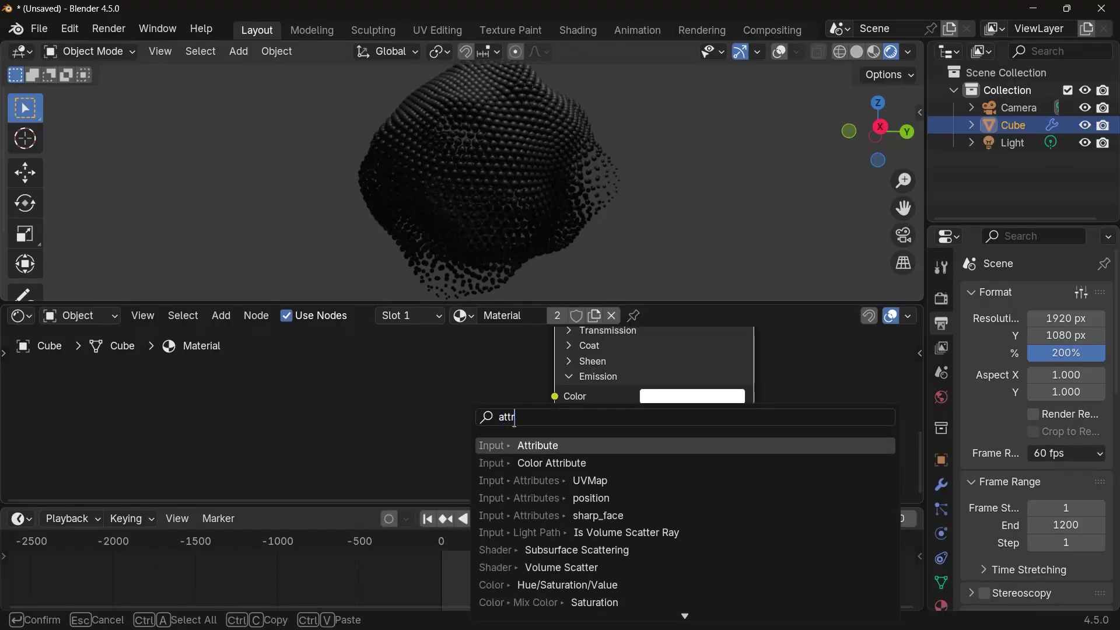
pyautogui.press('Return')
pyautogui.click(356, 389)
pyautogui.moveTo(484, 455); pyautogui.dragTo(498, 404, button='middle')
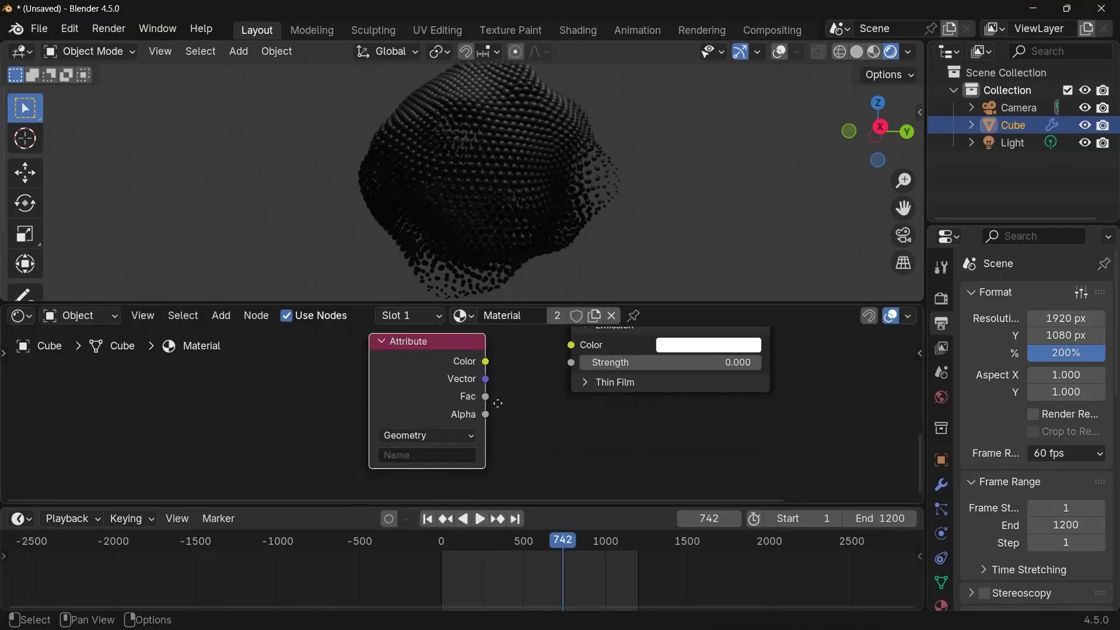
pyautogui.click(444, 455)
pyautogui.write('dist')
pyautogui.press('Return')
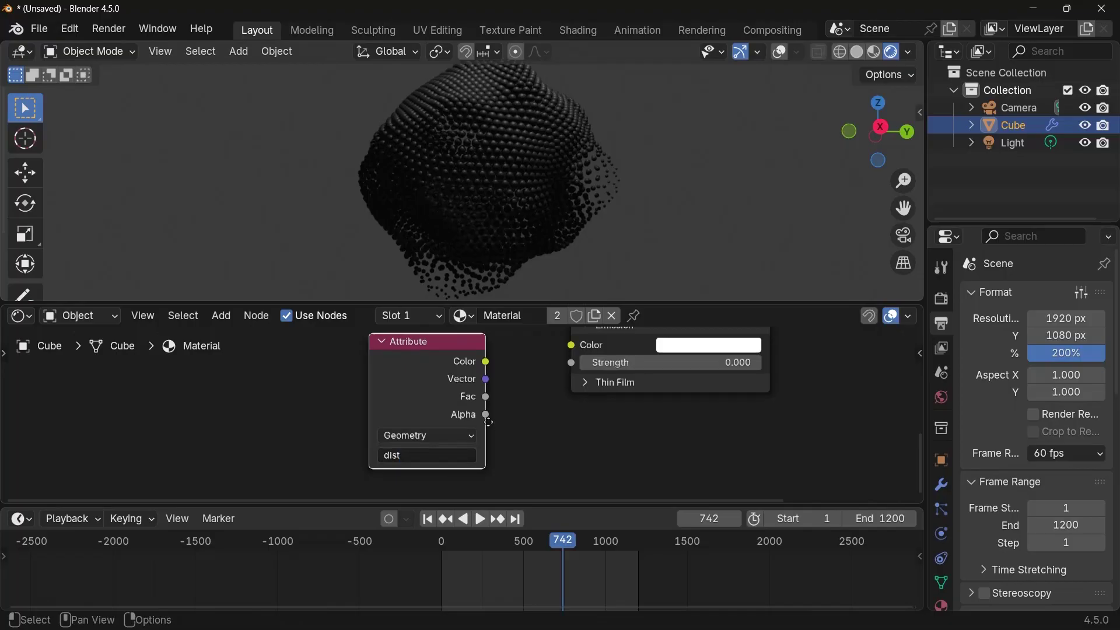
# - Connect the Attribute node's Fac output to the Emission Strength and move the node farther from the Principled BSDF
pyautogui.scroll(2, 450, 450)
pyautogui.moveTo(453, 424); pyautogui.dragTo(538, 390)
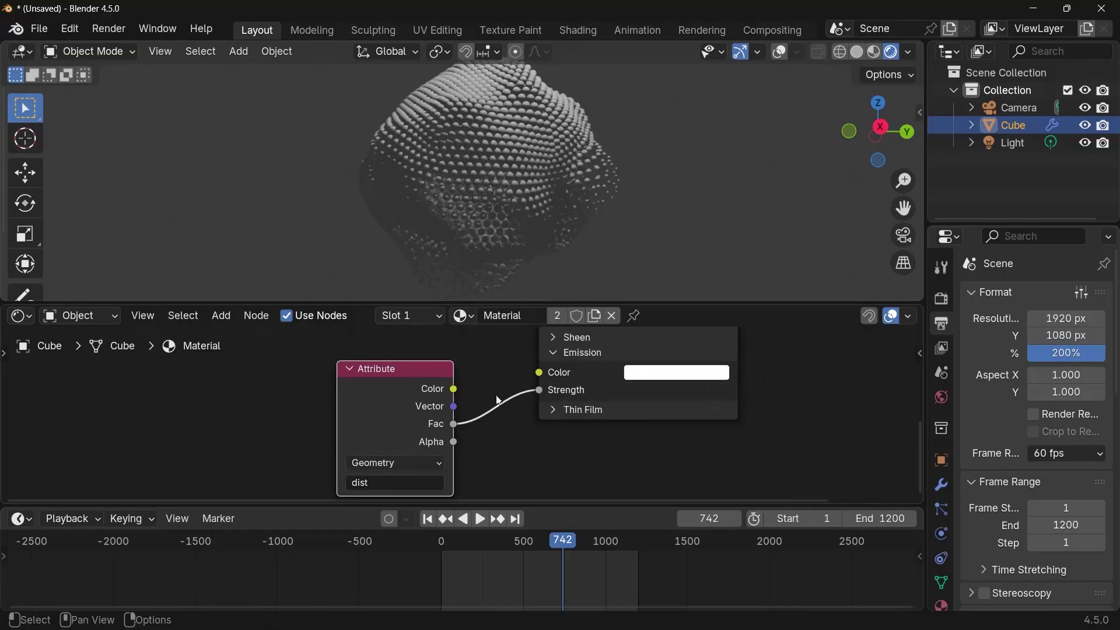
pyautogui.moveTo(389, 395); pyautogui.dragTo(324, 398)
pyautogui.click(325, 397)
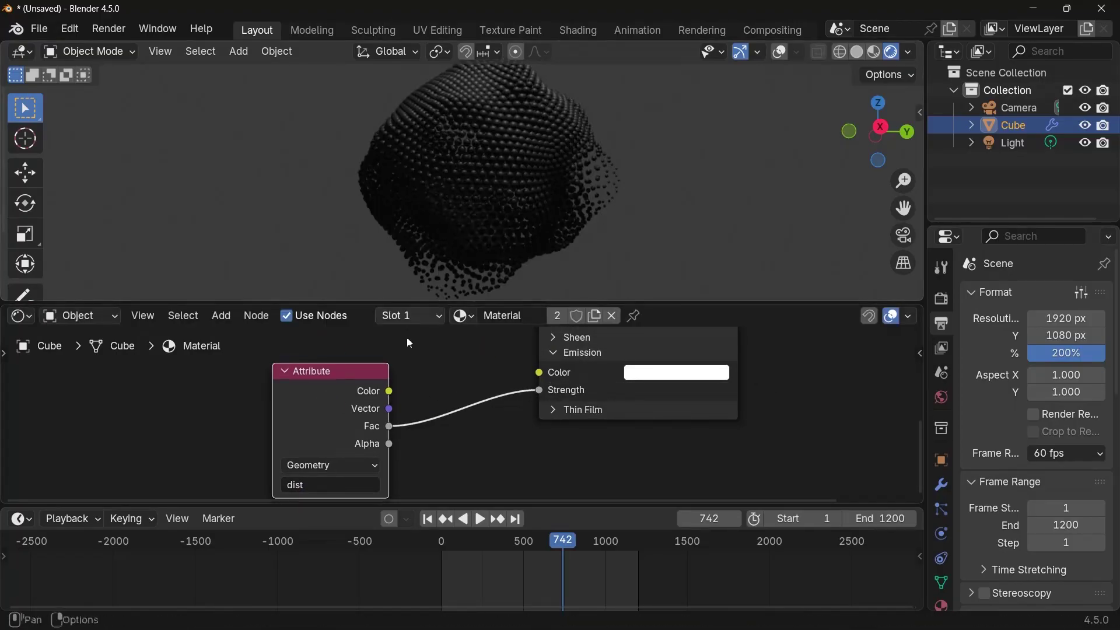
pyautogui.moveTo(407, 337); pyautogui.dragTo(459, 313, button='middle')
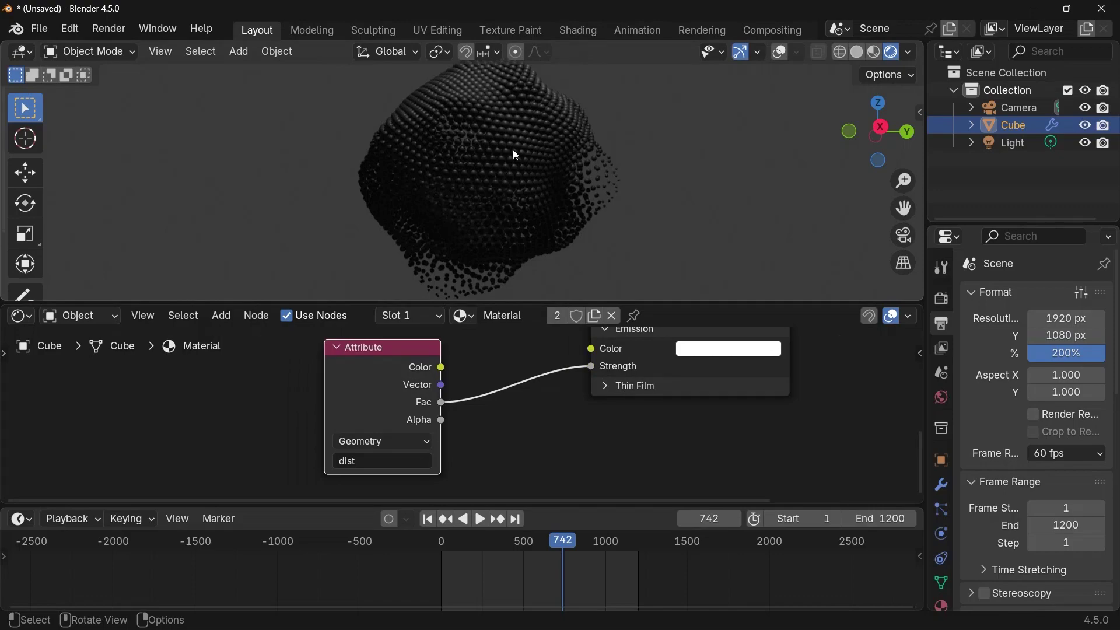
# - Change the Attribute node's type to Instancer so the emission reads the per-instance dist values
pyautogui.click(420, 443)
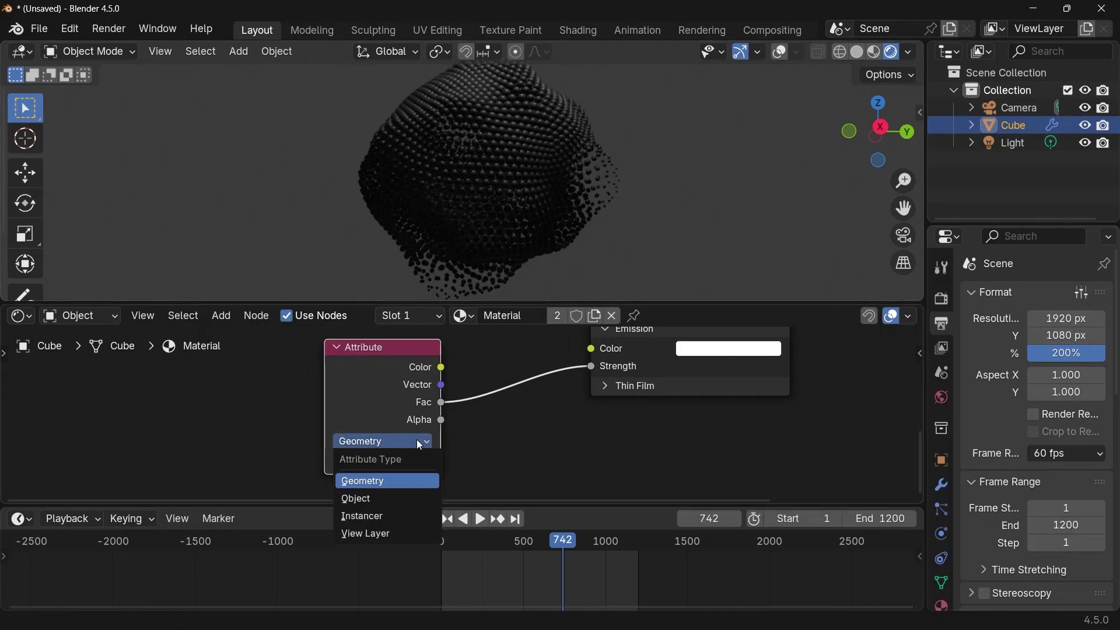
pyautogui.click(380, 517)
pyautogui.moveTo(607, 350); pyautogui.dragTo(596, 391, button='middle')
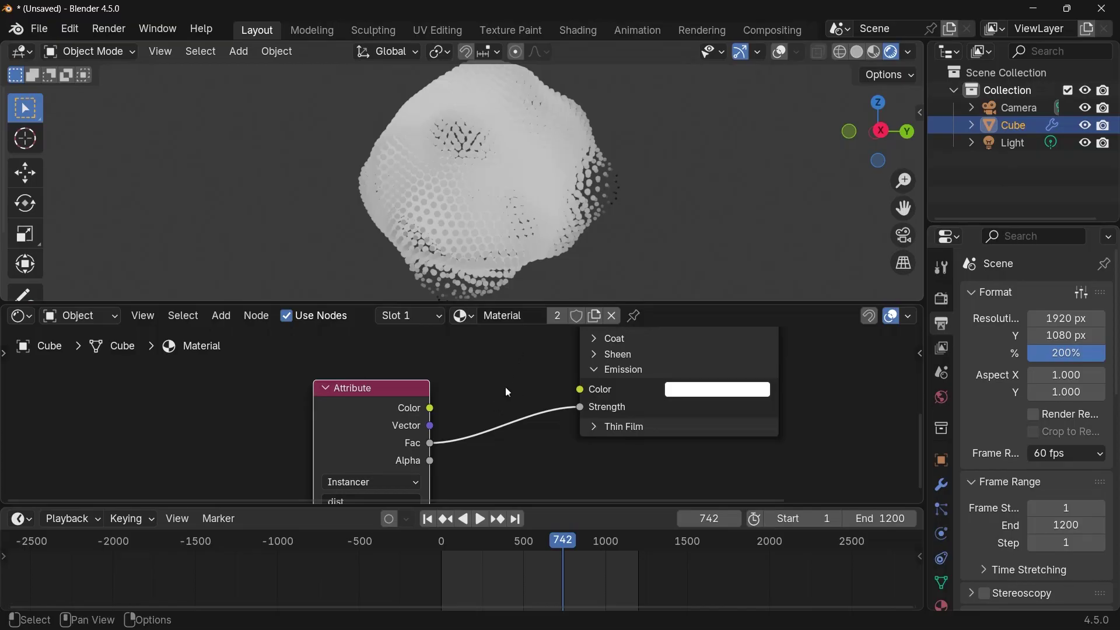
# - Move the Attribute node farther away and insert a Color Ramp node between its Fac output and the Emission Strength
pyautogui.moveTo(388, 414); pyautogui.dragTo(223, 417)
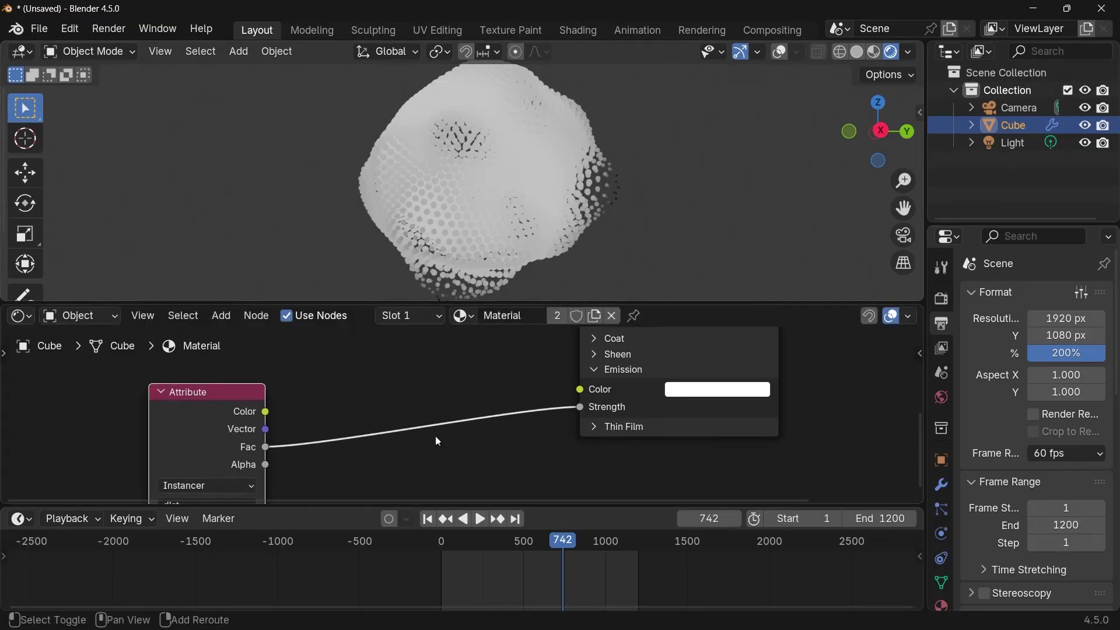
pyautogui.hotkey('shift', 'a')
pyautogui.write('color ramp')
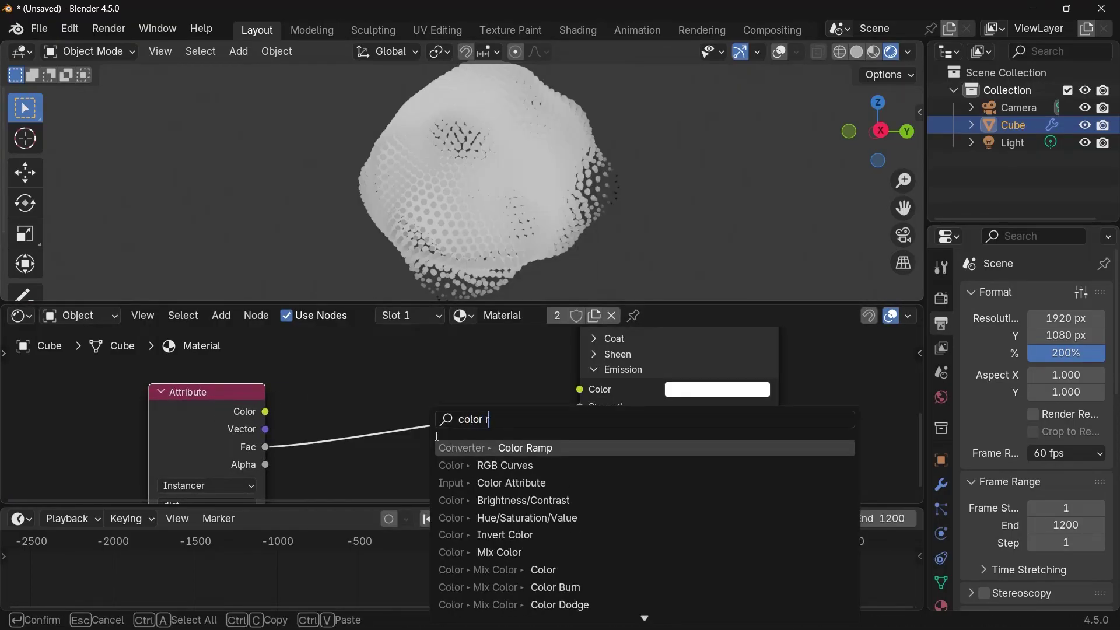
pyautogui.click(460, 449)
pyautogui.click(464, 409)
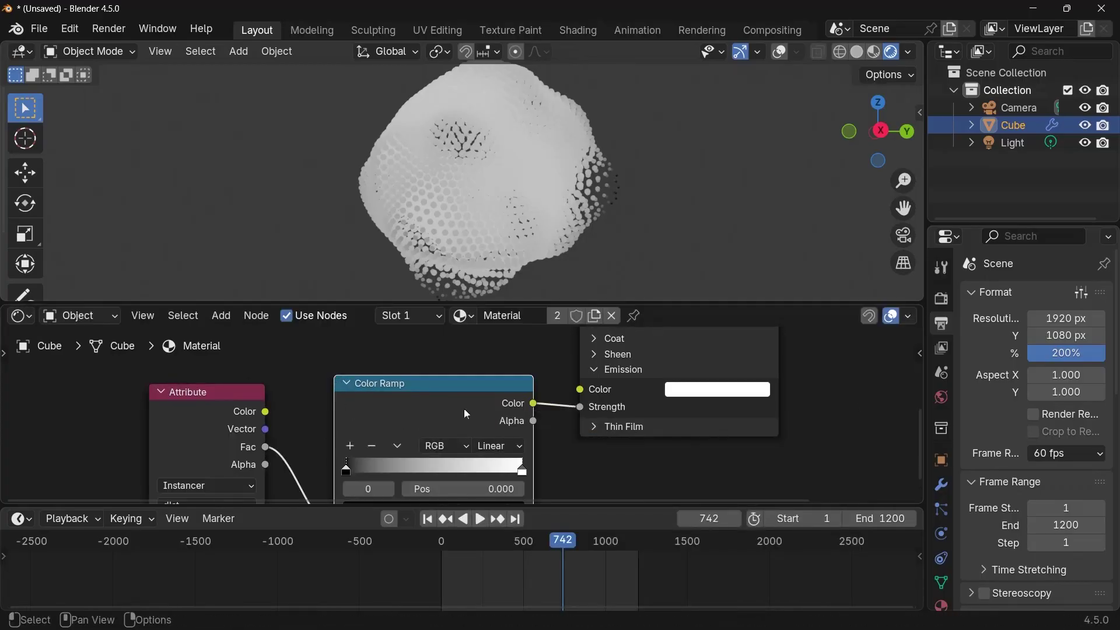
# - Flip the Color Ramp and move its black stop to position 0.813
pyautogui.moveTo(394, 498); pyautogui.dragTo(422, 450, button='middle')
pyautogui.click(424, 398)
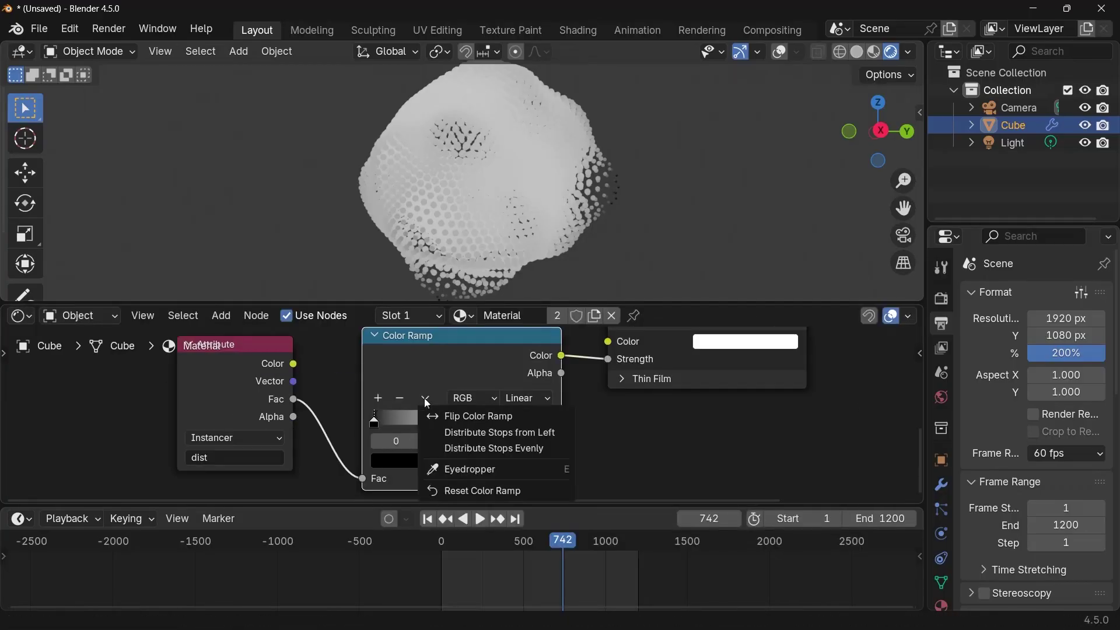
pyautogui.click(433, 413)
pyautogui.moveTo(491, 231); pyautogui.dragTo(521, 222, button='middle')
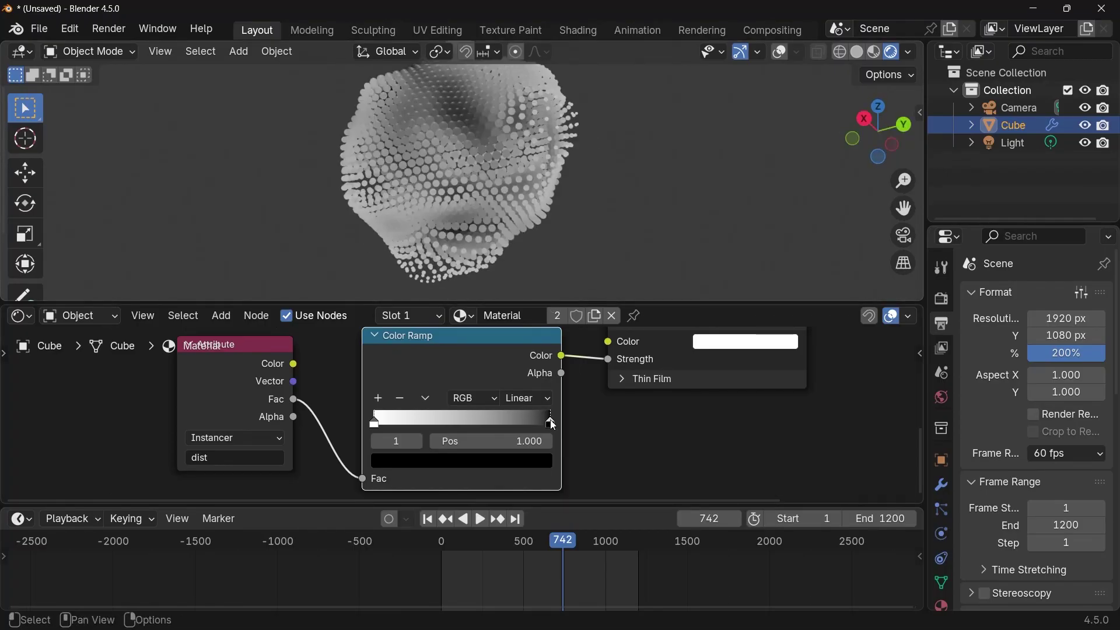
pyautogui.moveTo(550, 420); pyautogui.dragTo(518, 425)
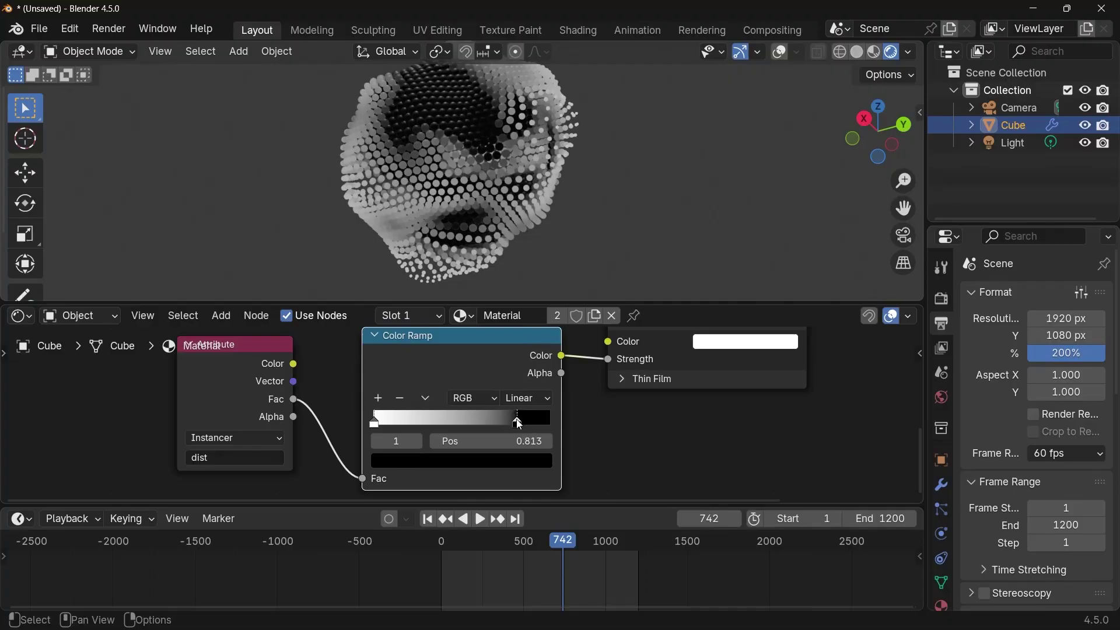
pyautogui.moveTo(426, 128)
pyautogui.mouseDown(button='middle')
pyautogui.moveTo(412, 103)
pyautogui.moveTo(447, 146)
pyautogui.moveTo(439, 119)
pyautogui.mouseUp(button='middle')
pyautogui.moveTo(501, 215); pyautogui.dragTo(458, 210, button='middle')
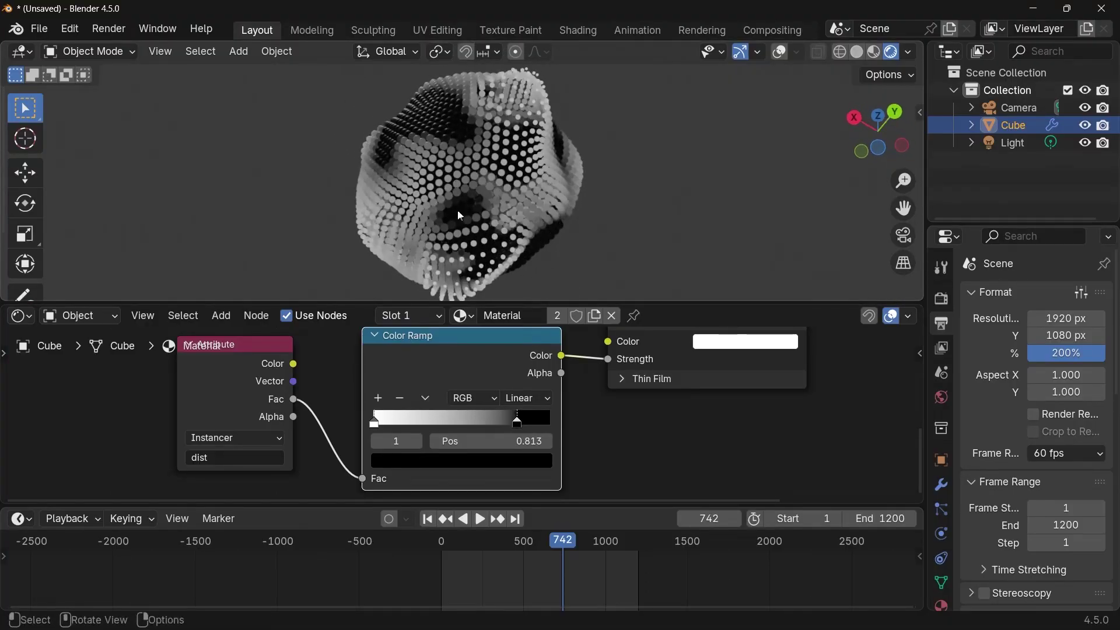
# - Set the Color Ramp's interpolation to Ease and move the black stop to position 0.729
pyautogui.moveTo(517, 428); pyautogui.dragTo(496, 421)
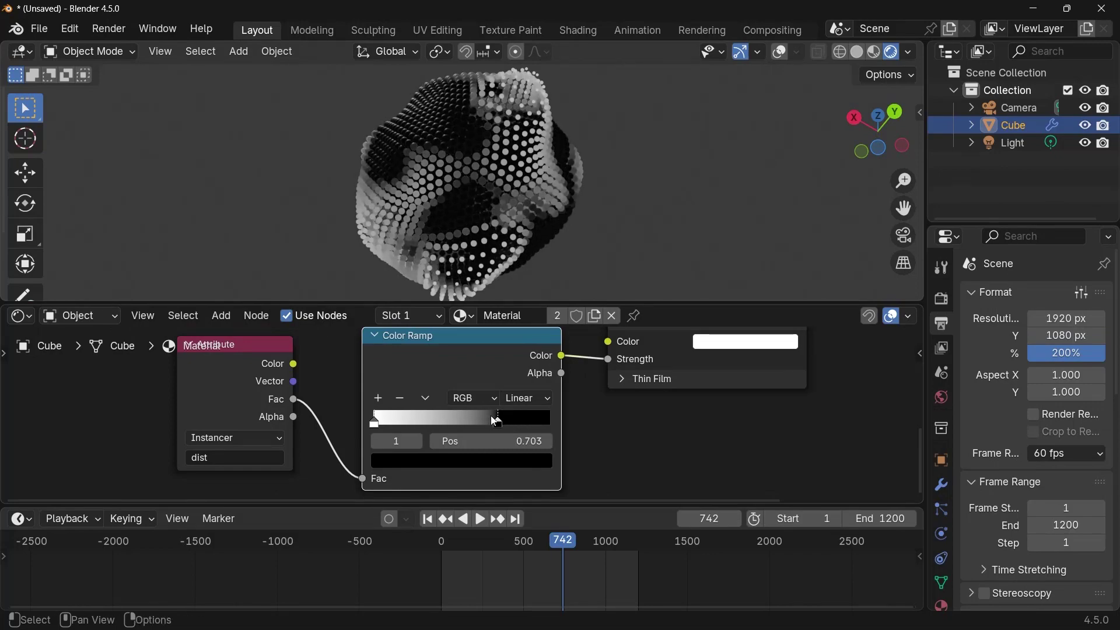
pyautogui.click(528, 398)
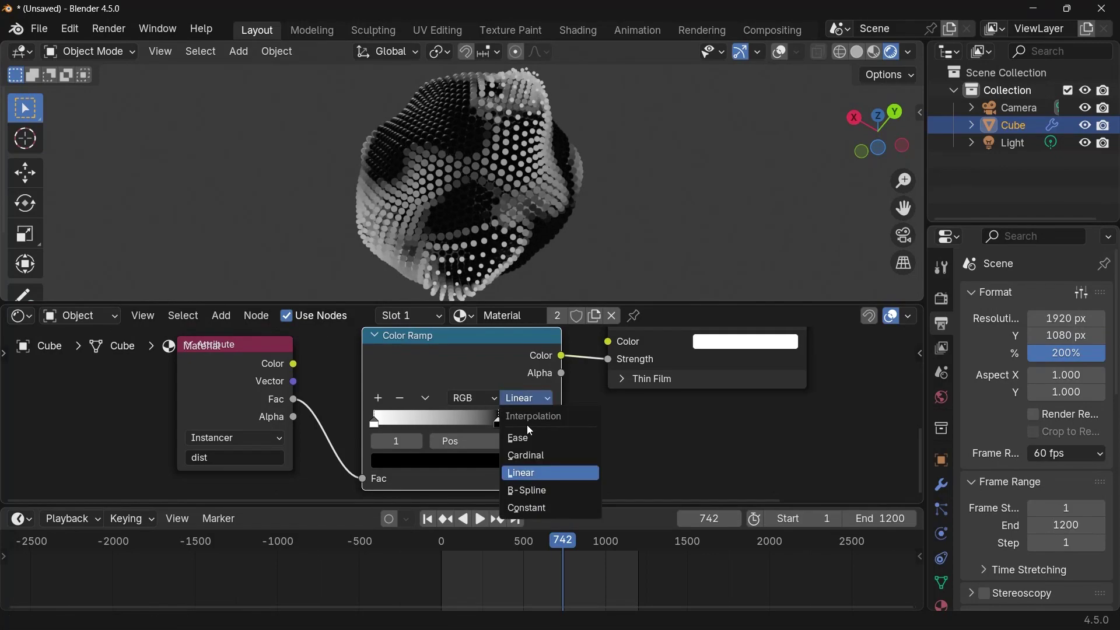
pyautogui.click(527, 435)
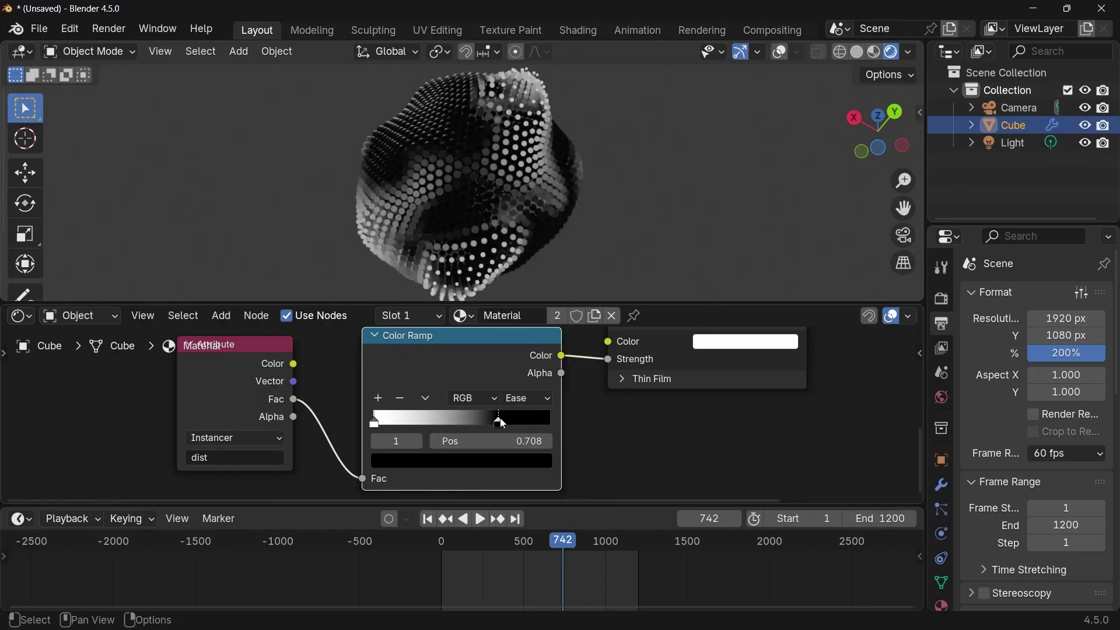
pyautogui.moveTo(507, 420); pyautogui.dragTo(507, 420)
pyautogui.moveTo(544, 236); pyautogui.dragTo(592, 217, button='middle')
# - Set the Emission Color to a light blue and move the Color Ramp's black stop to position 0.810
pyautogui.moveTo(647, 384); pyautogui.dragTo(579, 427, button='middle')
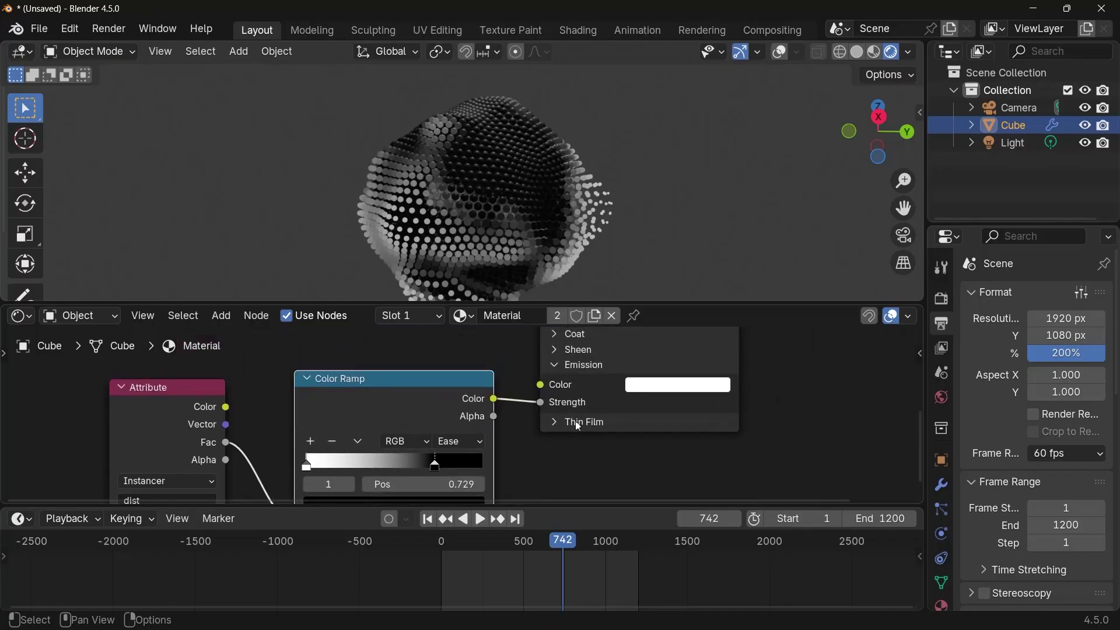
pyautogui.click(683, 384)
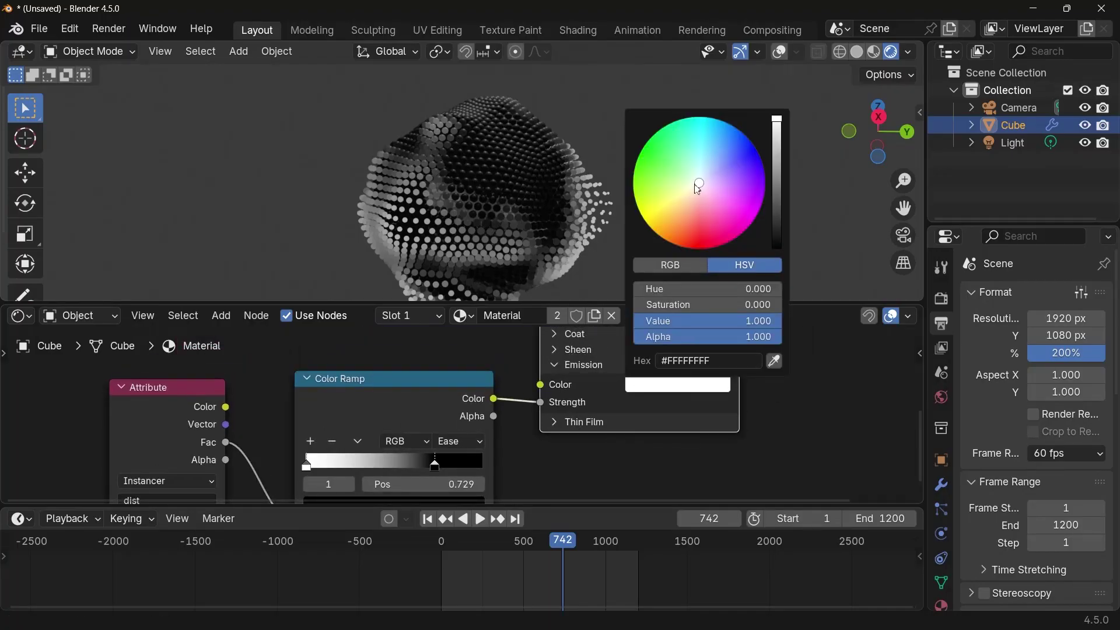
pyautogui.moveTo(697, 187); pyautogui.dragTo(720, 136)
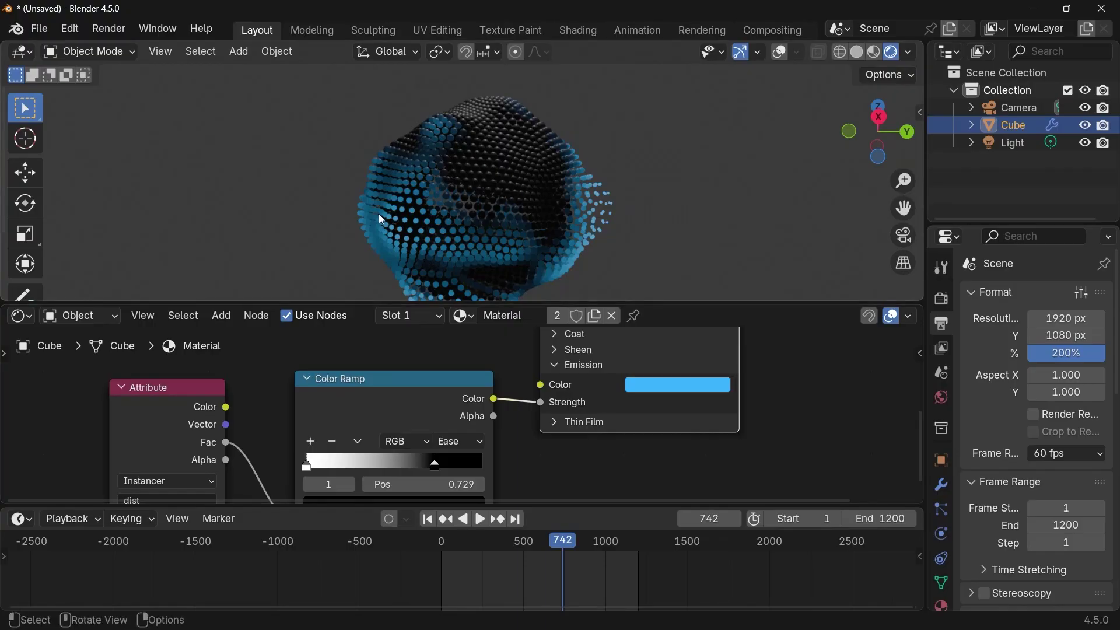
pyautogui.moveTo(533, 199); pyautogui.dragTo(568, 148, button='middle')
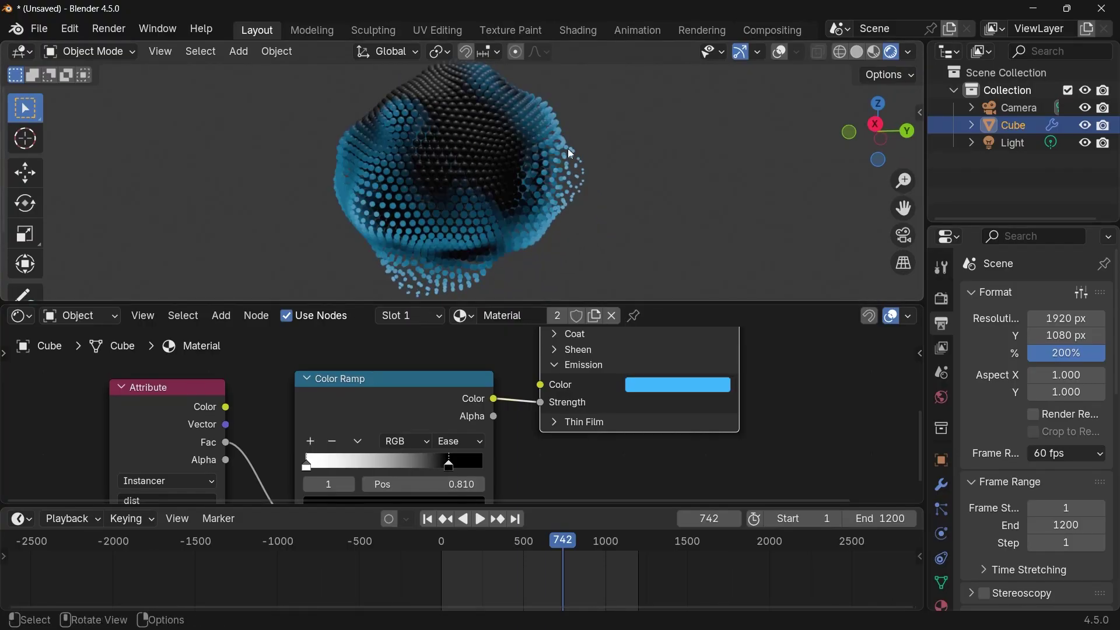
# - Make room beside the Principled BSDF and insert a Math node set to Multiply between the Color Ramp and the Emission Strength
pyautogui.scroll(-2, 241, 413)
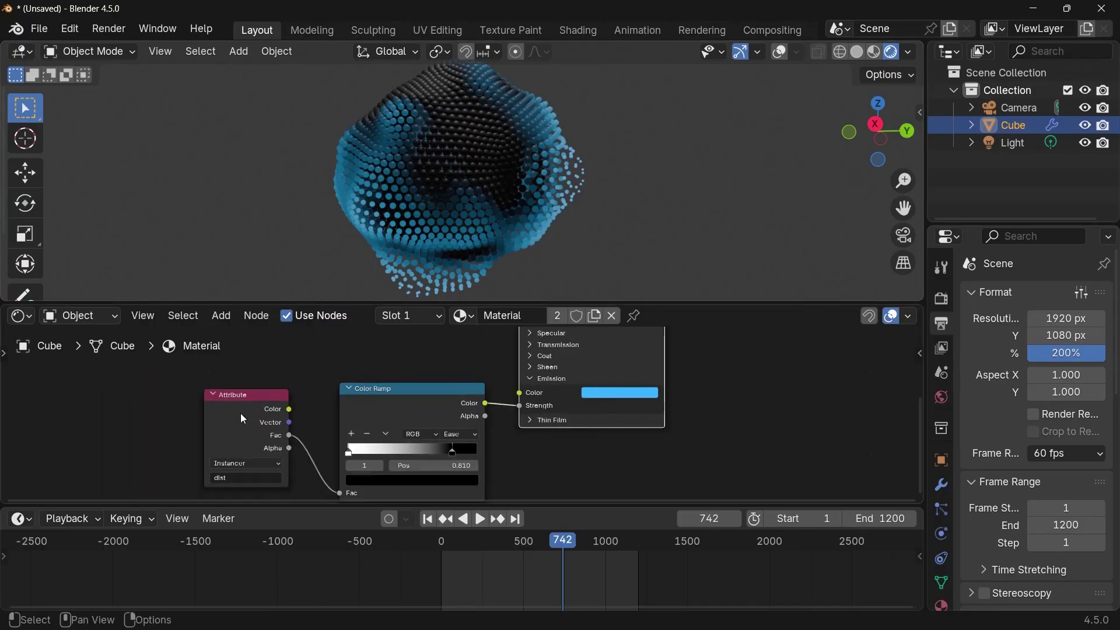
pyautogui.keyDown('ctrl'); pyautogui.hscroll(3, 393, 413); pyautogui.keyUp('ctrl')
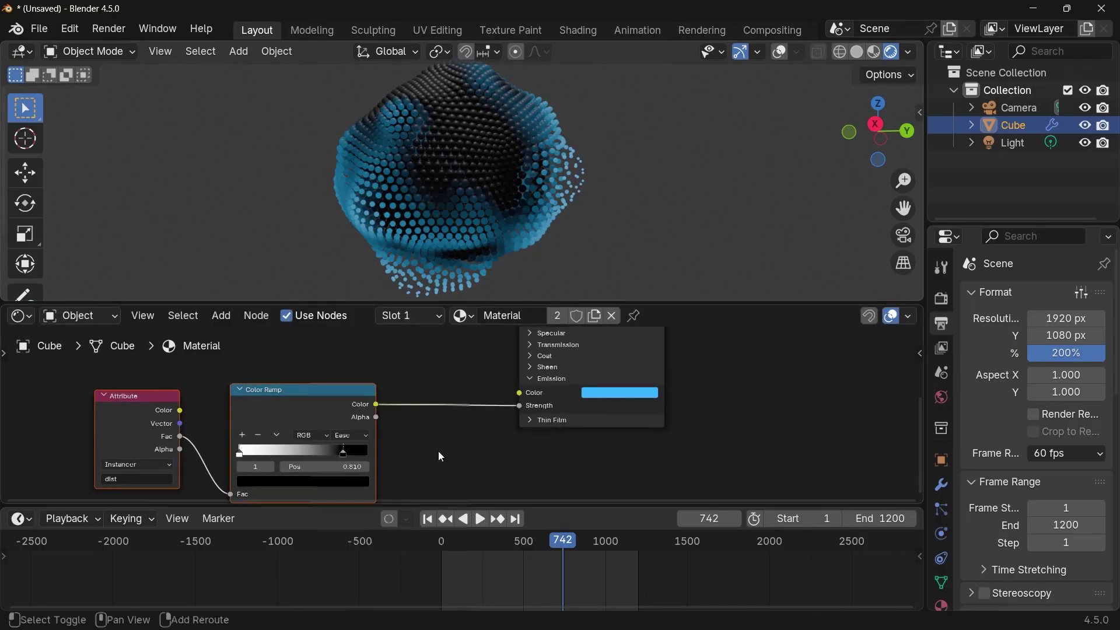
pyautogui.hotkey('shift', 'a')
pyautogui.write('math')
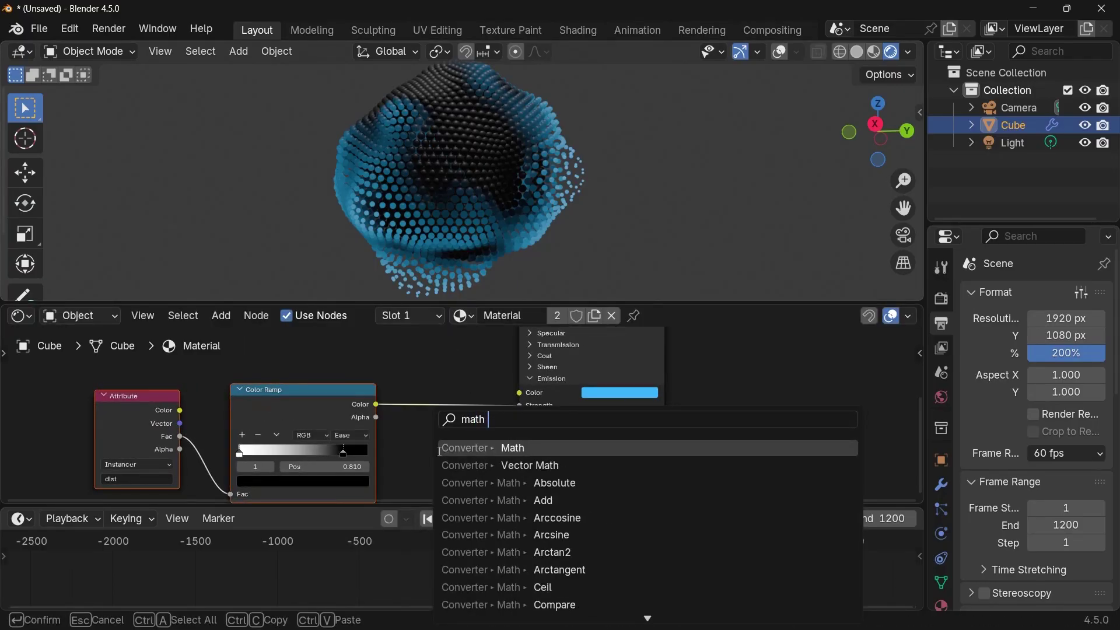
pyautogui.press('Return')
pyautogui.click(467, 428)
pyautogui.click(466, 429)
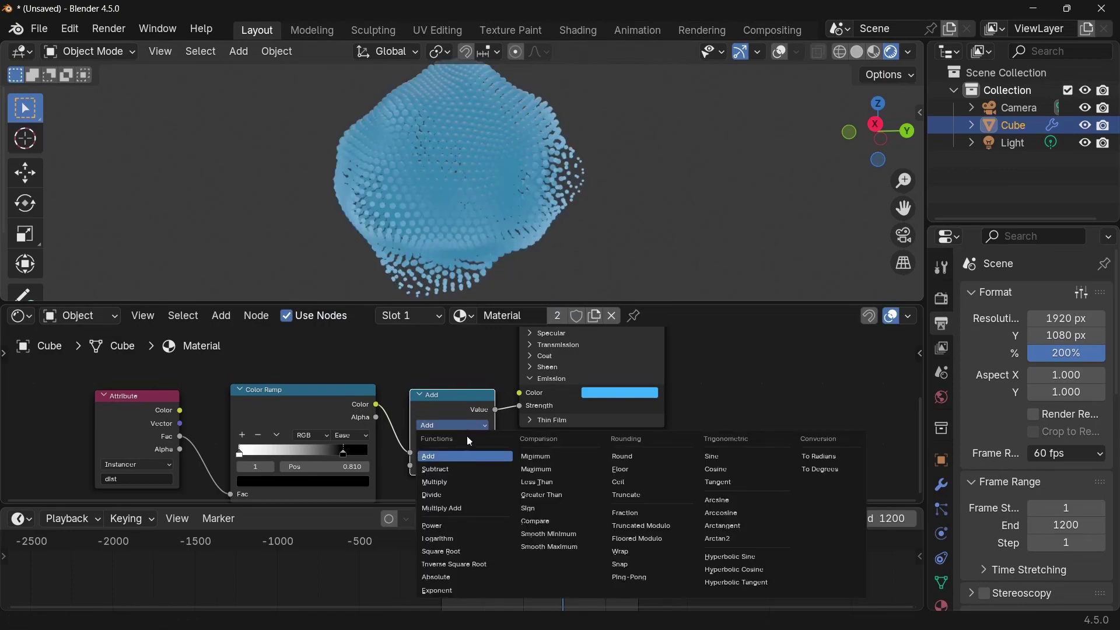
pyautogui.click(466, 484)
# - Try a multiplier of 2 in the Multiply node, and settle on 3
pyautogui.click(454, 471)
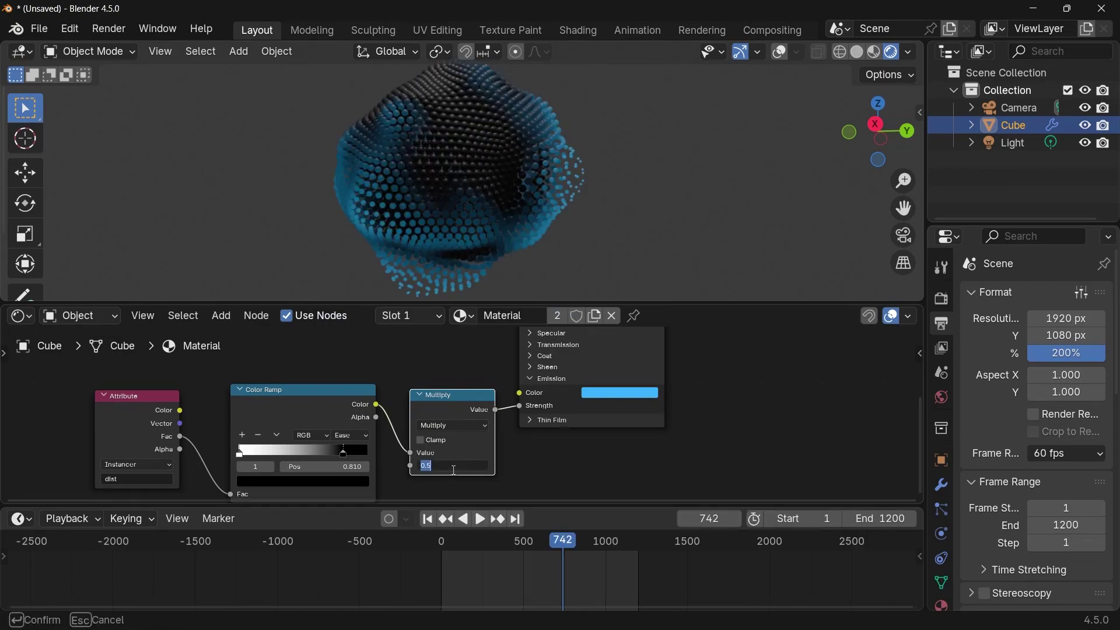
pyautogui.write('2')
pyautogui.press('Return')
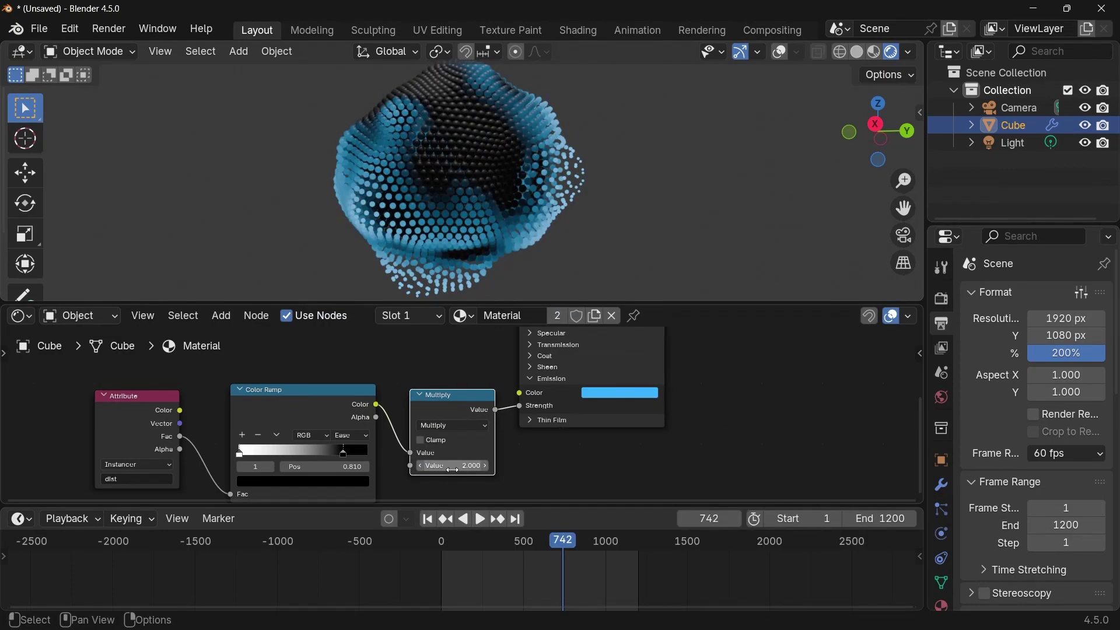
pyautogui.click(453, 470)
pyautogui.write('3')
pyautogui.press('Return')
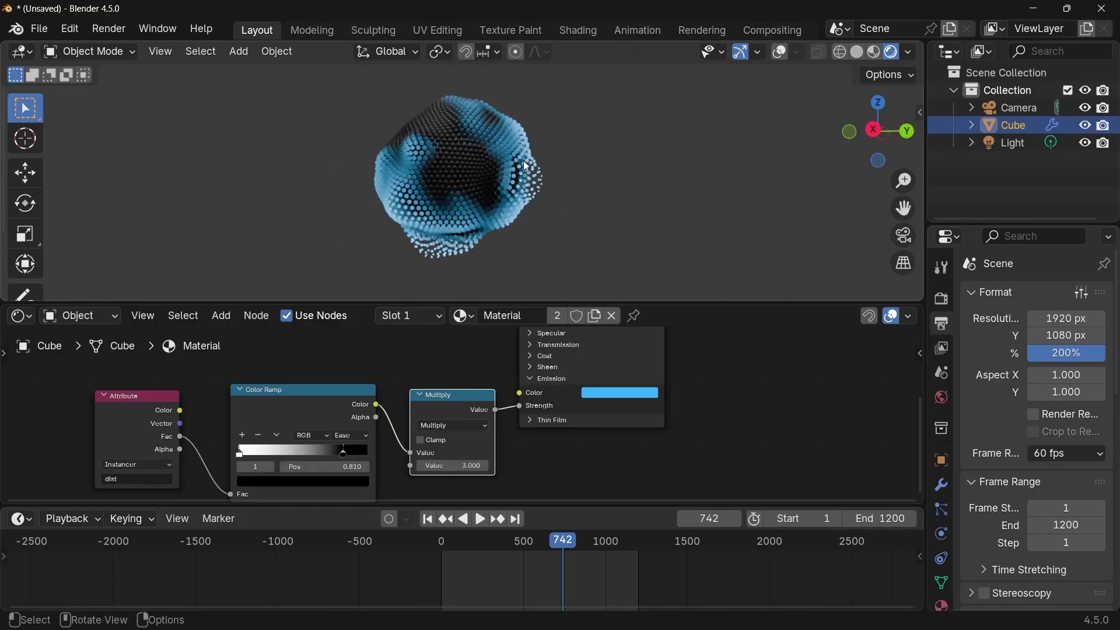
# - Add an ico sphere inside the displaced spheres and scale it by 1.9
pyautogui.moveTo(552, 165); pyautogui.dragTo(663, 184, button='middle')
pyautogui.moveTo(569, 197); pyautogui.dragTo(538, 183, button='middle')
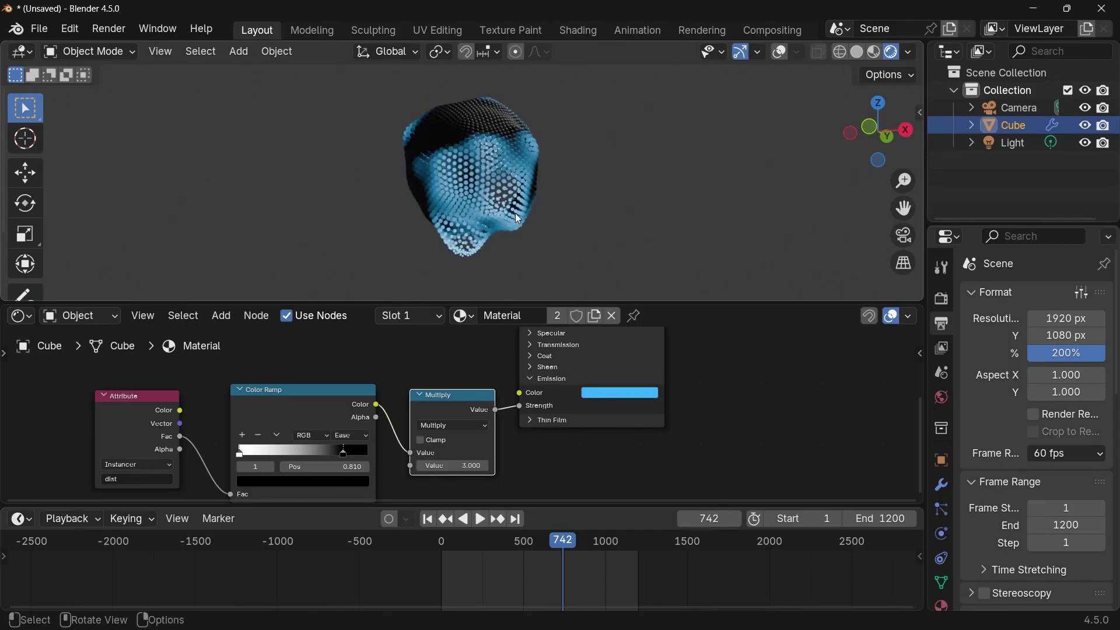
pyautogui.scroll(4, 516, 216)
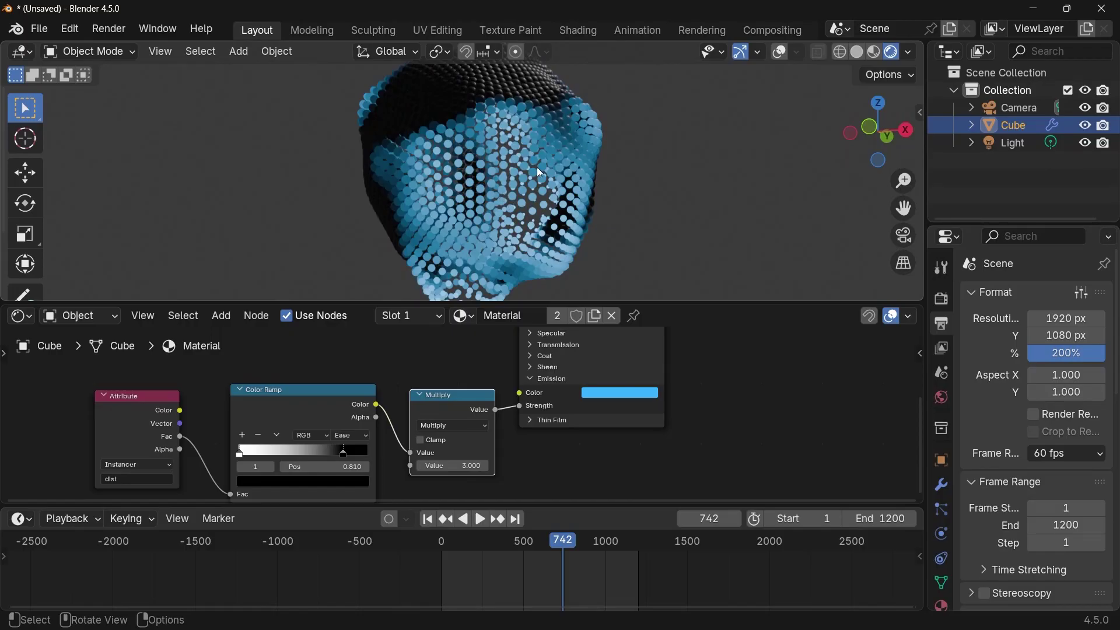
pyautogui.hotkey('shift', 'a')
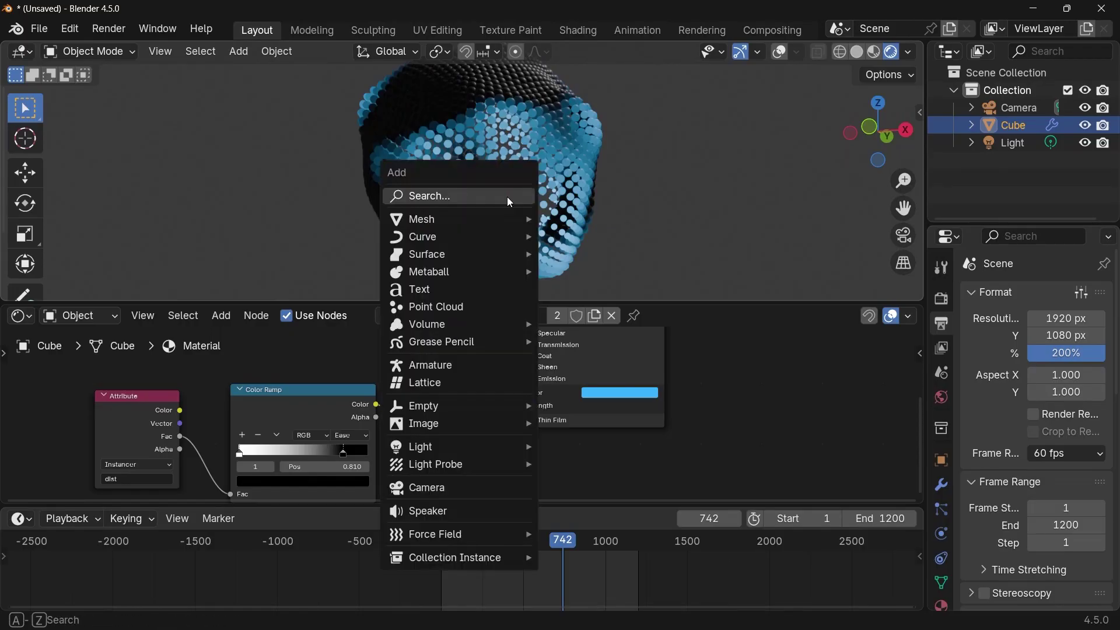
pyautogui.moveTo(512, 224)
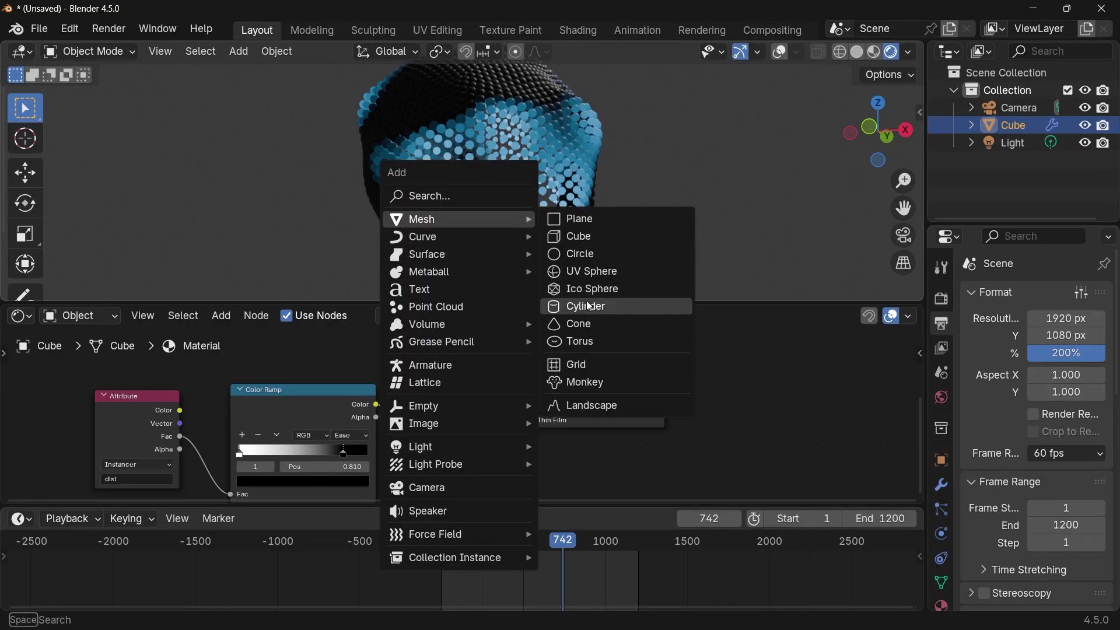
pyautogui.click(591, 291)
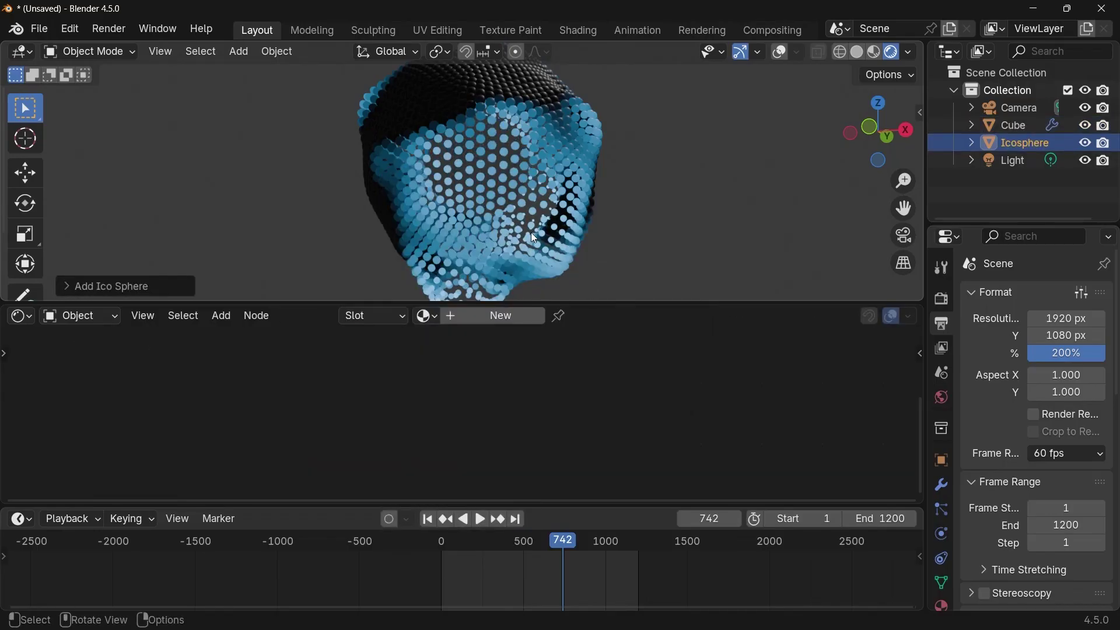
pyautogui.press('s')
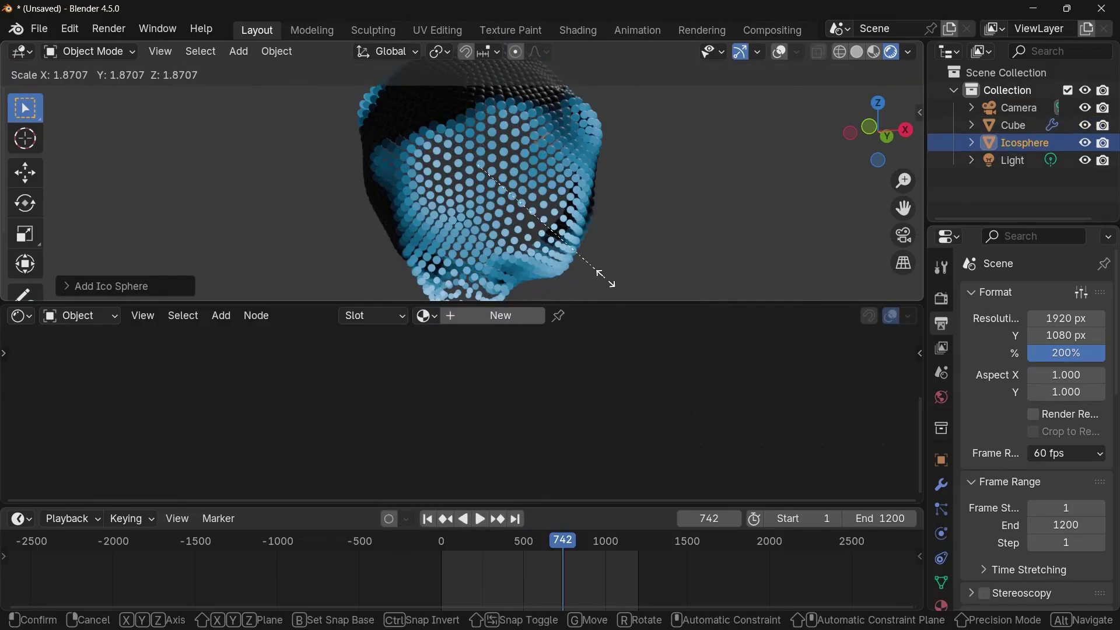
pyautogui.write('1.9')
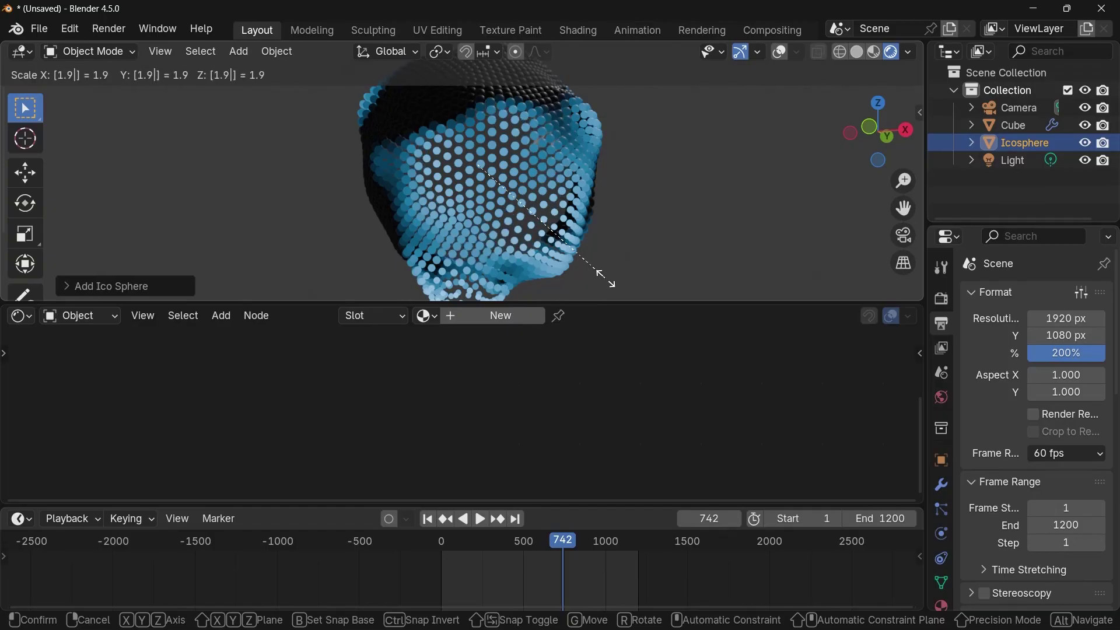
pyautogui.press('Return')
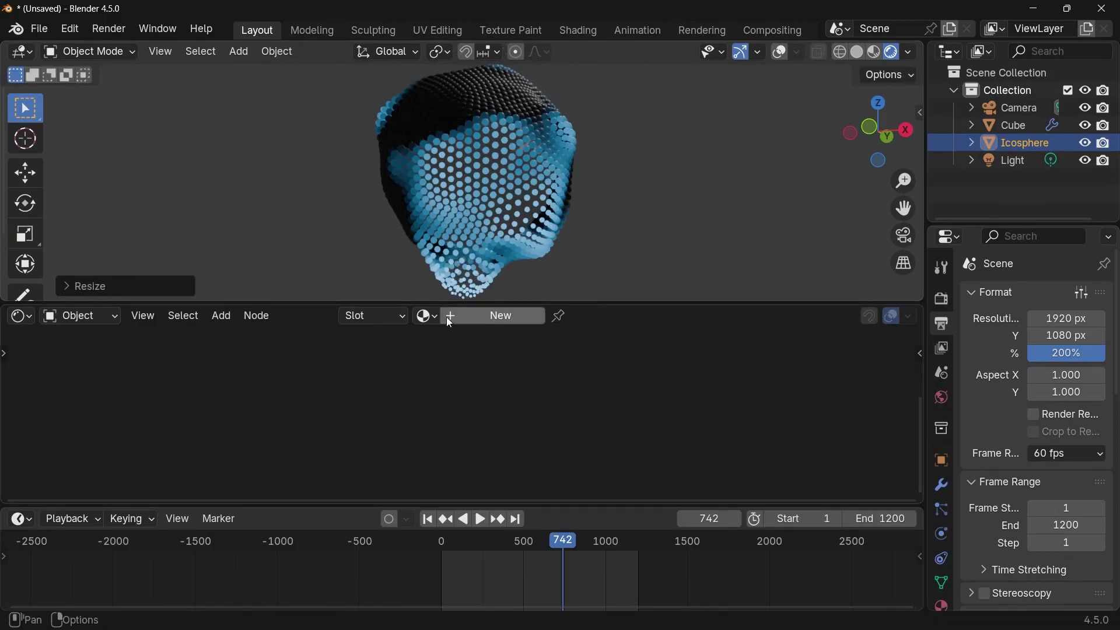
# - Create a new material for the icosphere and darken its Base Color to near black
pyautogui.click(471, 322)
pyautogui.click(443, 387)
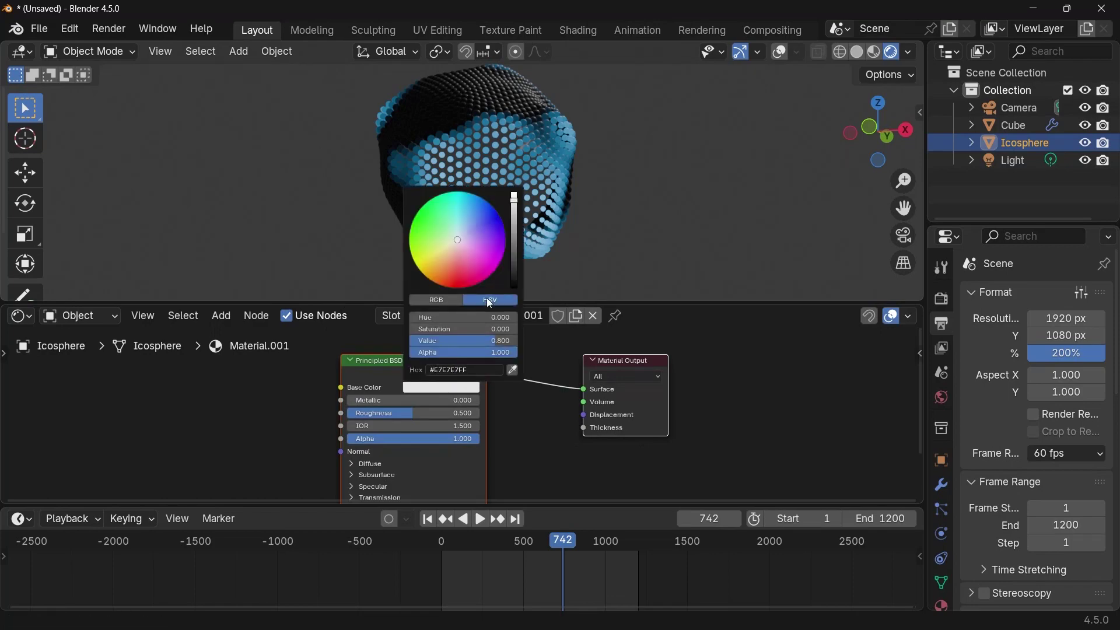
pyautogui.moveTo(514, 270); pyautogui.dragTo(514, 275)
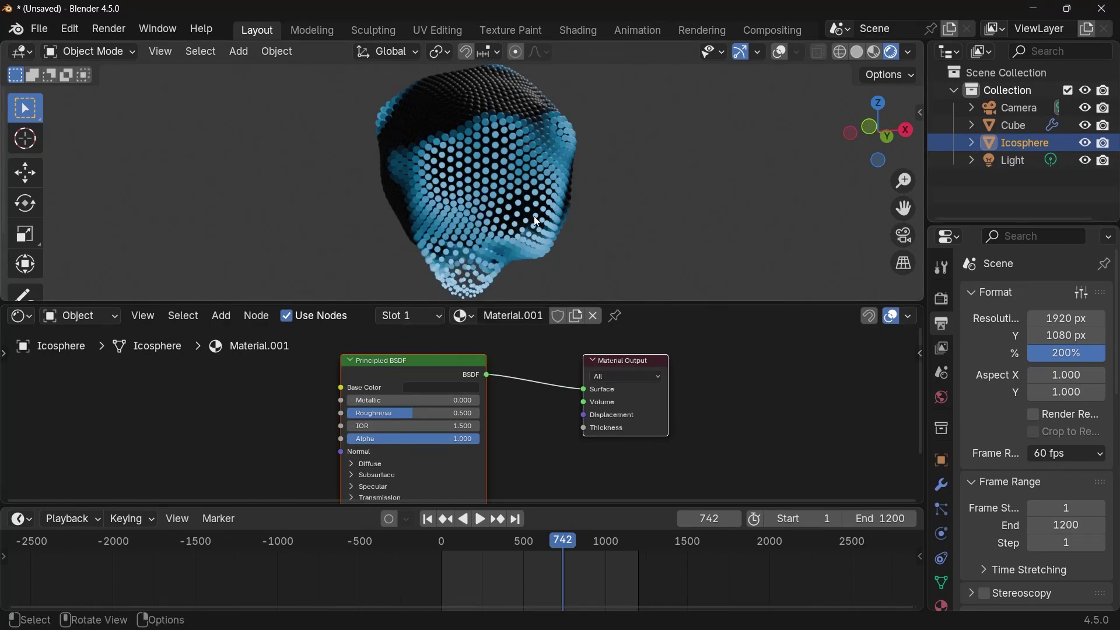
# - Add a plane mesh and scale it up well beyond the displaced sphere
pyautogui.moveTo(581, 124); pyautogui.dragTo(507, 207, button='middle')
pyautogui.hotkey('shift', 'a')
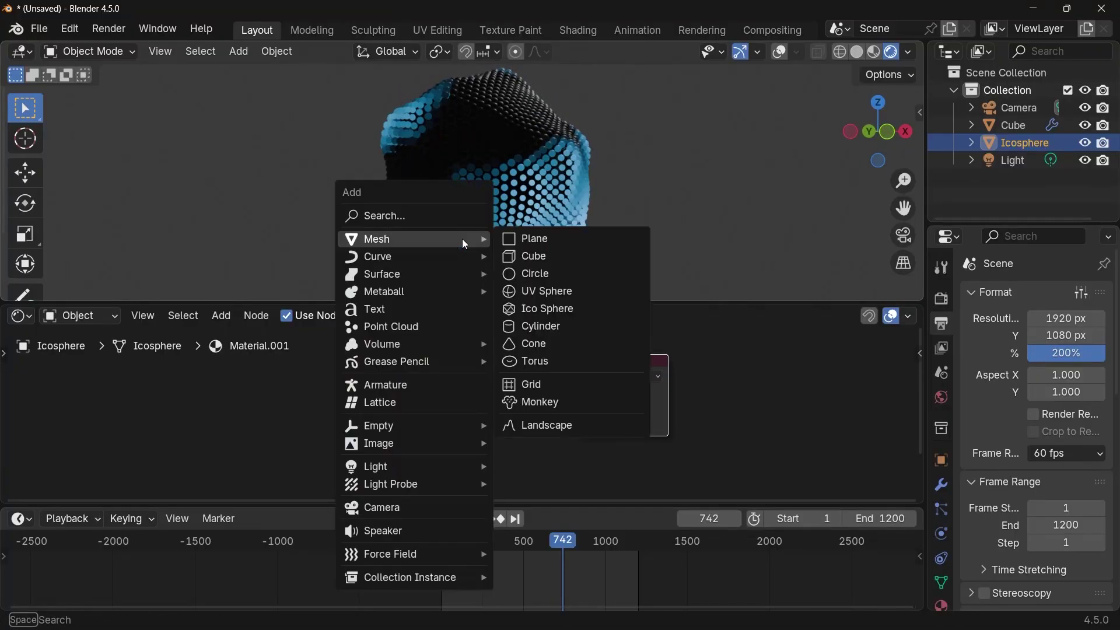
pyautogui.write('pla')
pyautogui.press('Return')
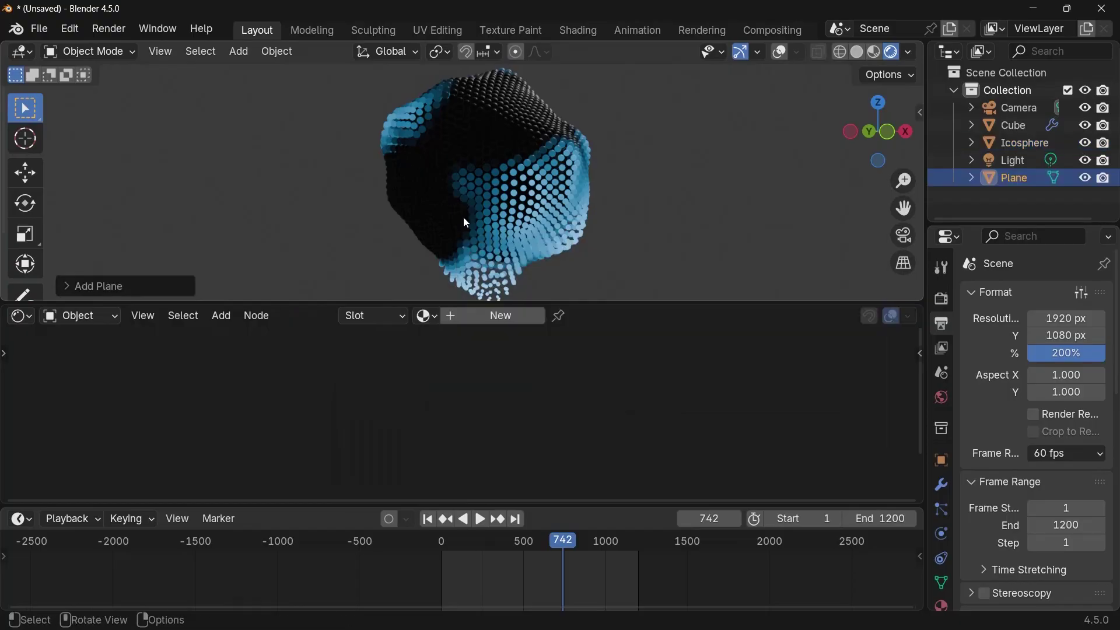
pyautogui.press('s')
pyautogui.click(246, 230)
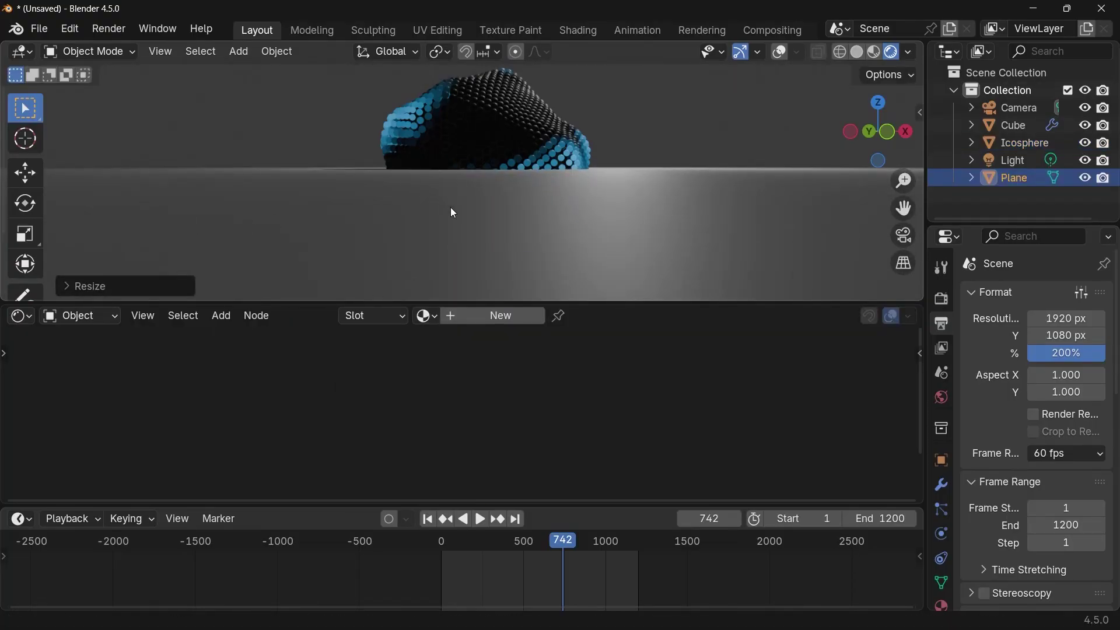
# - Rotate the enlarged plane 90 degrees about the X axis so it stands upright
pyautogui.write('rx')
pyautogui.write('90')
pyautogui.press('Return')
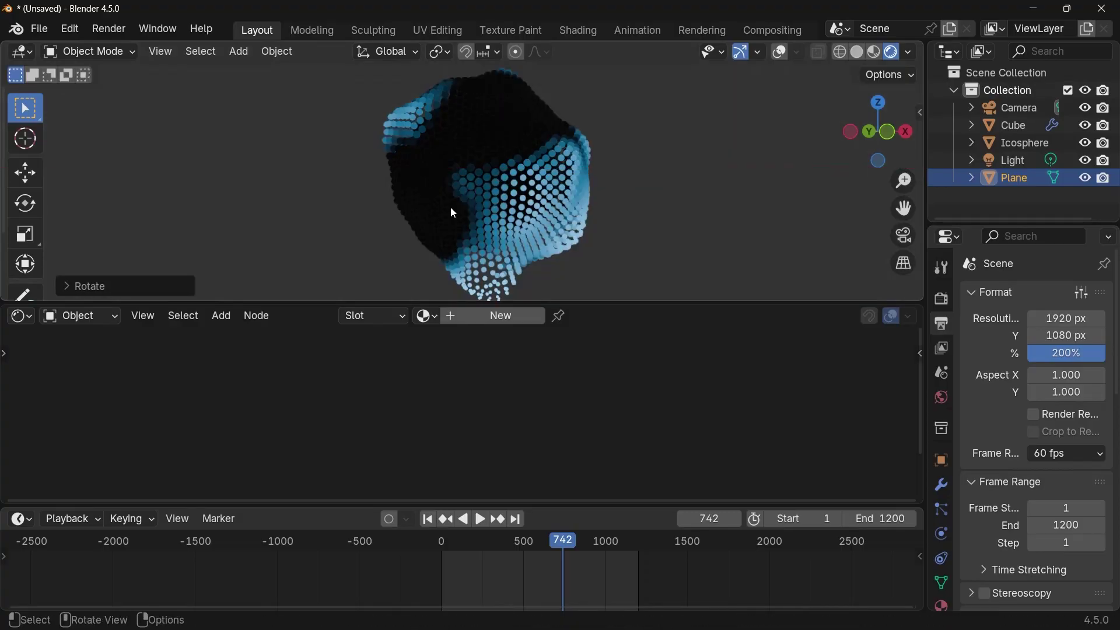
# - Move the upright plane along the Y axis so it stands behind the displaced sphere as a backdrop
pyautogui.moveTo(450, 207); pyautogui.dragTo(663, 228, button='middle')
pyautogui.press('g')
pyautogui.press('y')
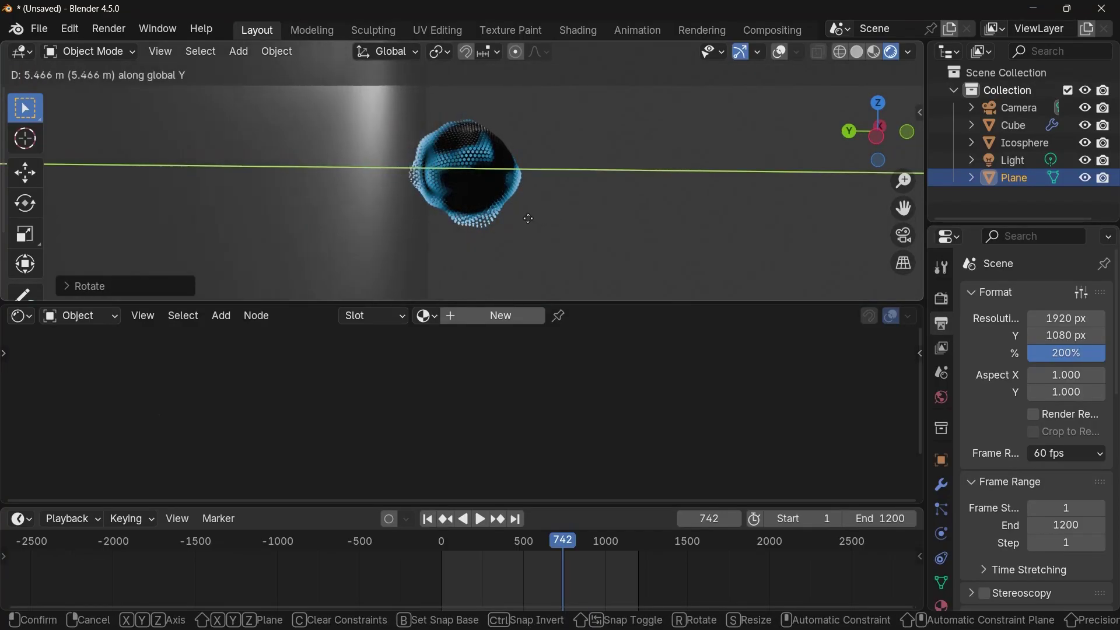
pyautogui.click(506, 220)
pyautogui.moveTo(401, 208); pyautogui.dragTo(365, 210, button='middle')
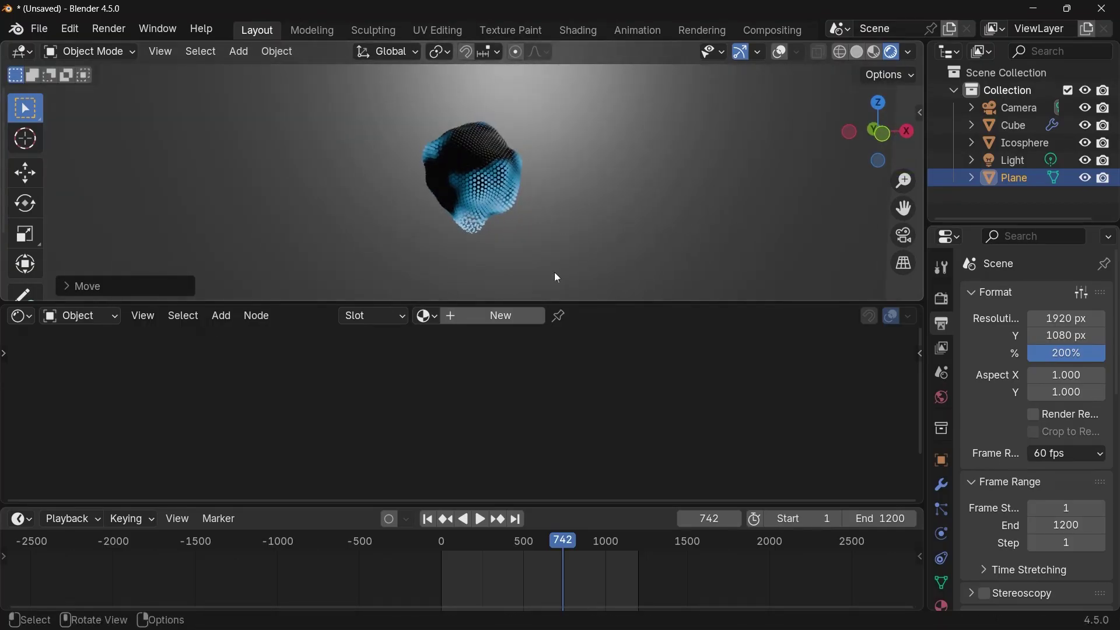
# - Create a new material for the backdrop plane and darken its Base Color to near black
pyautogui.click(491, 316)
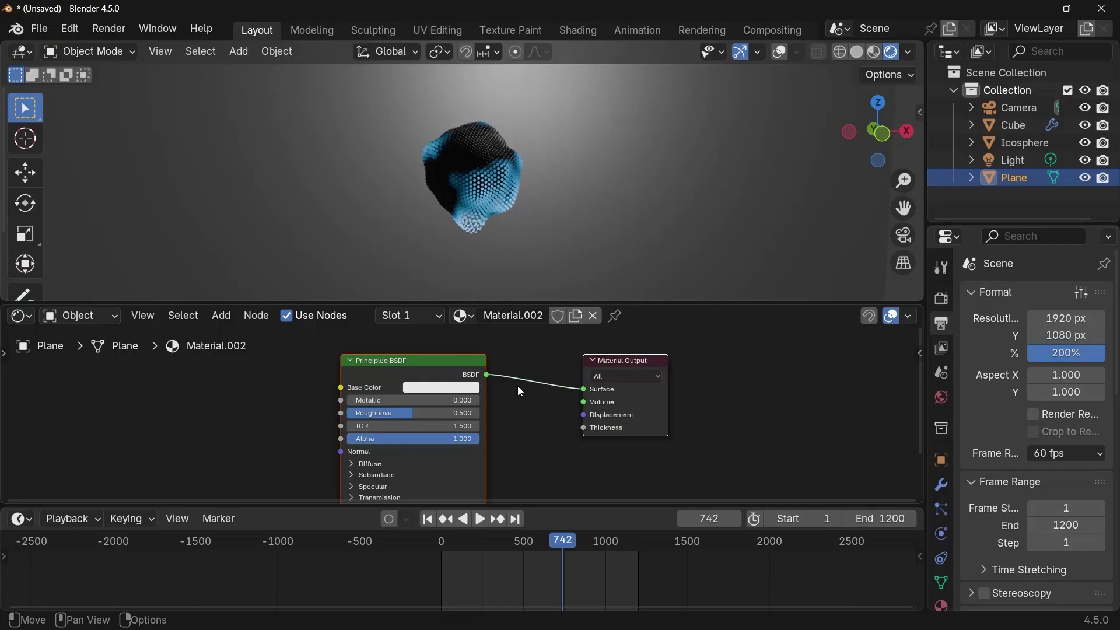
pyautogui.scroll(2, 447, 387)
pyautogui.click(447, 376)
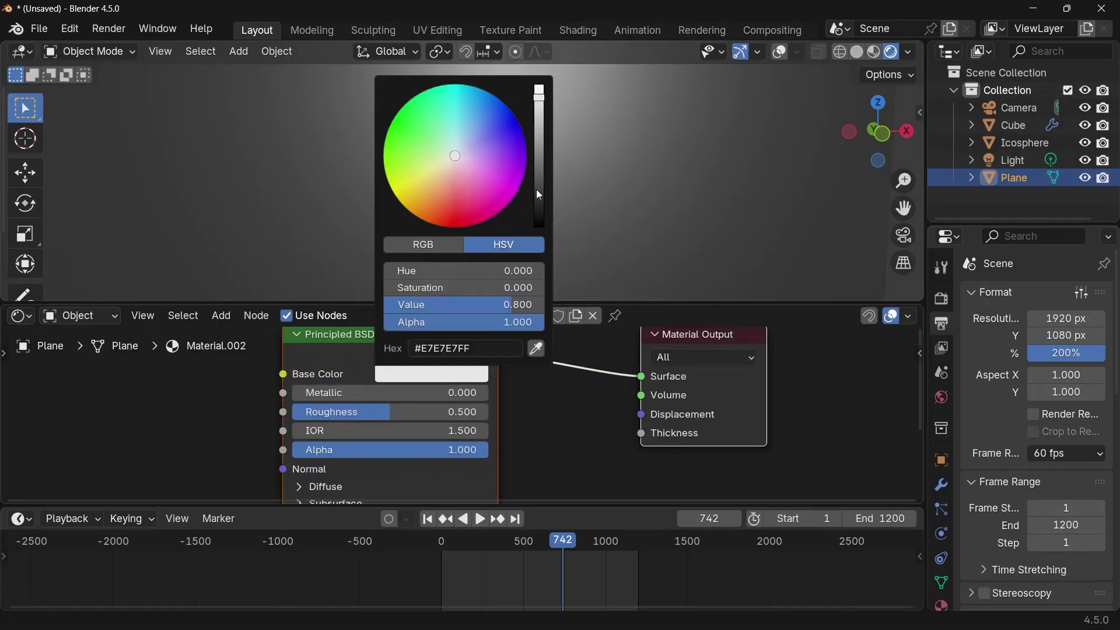
pyautogui.moveTo(537, 189); pyautogui.dragTo(539, 223)
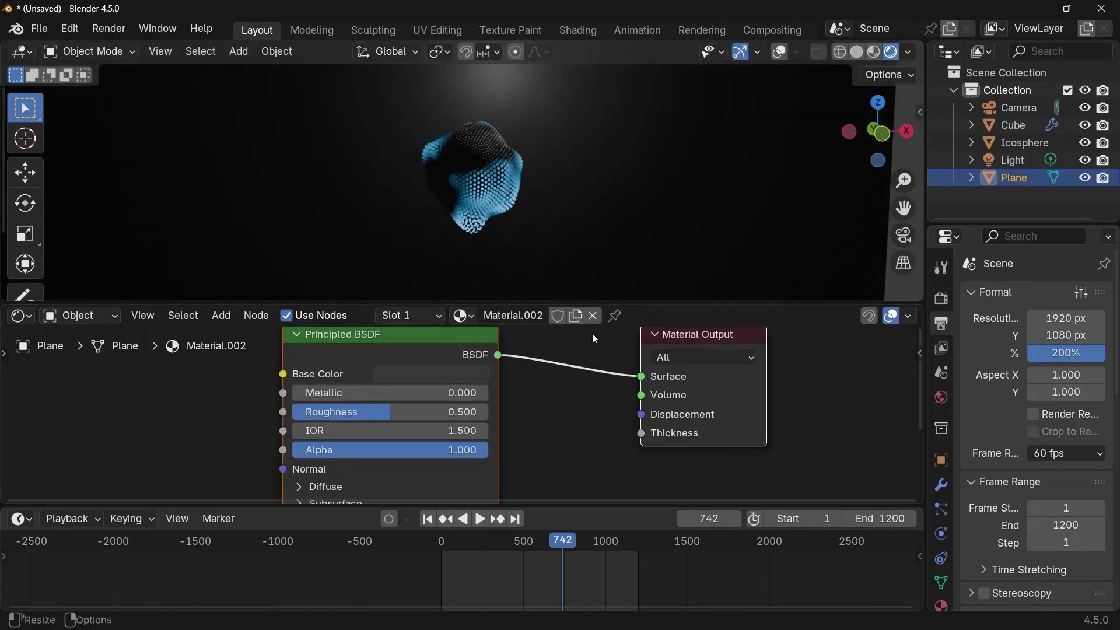
pyautogui.scroll(3, 558, 209)
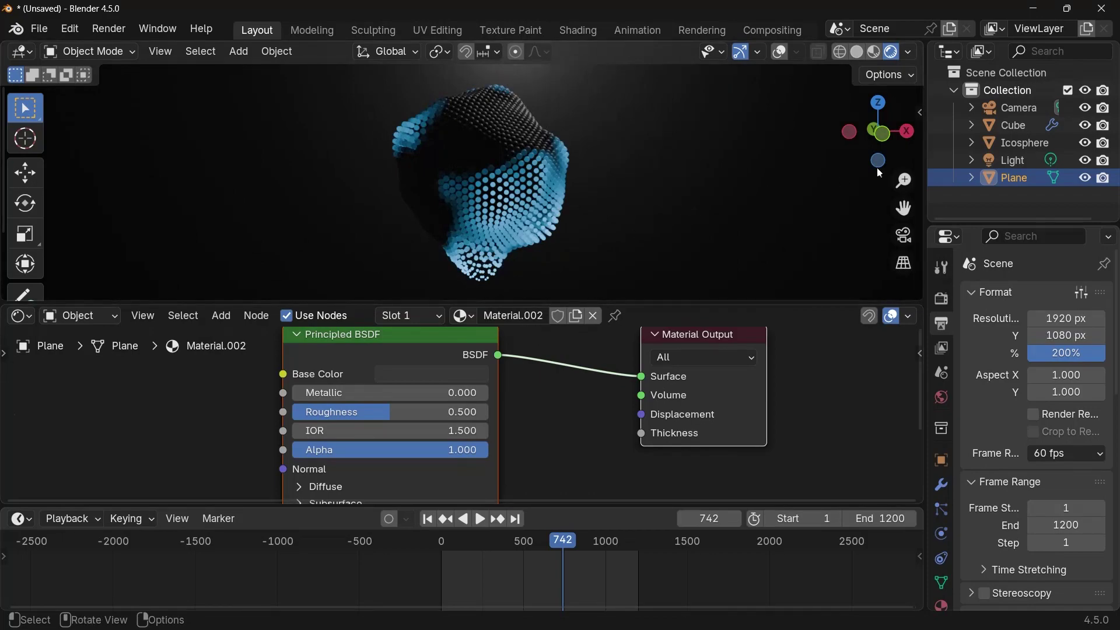
# - Try tinting the backdrop plane's dark Base Color to a deep teal
pyautogui.click(447, 374)
pyautogui.moveTo(455, 156); pyautogui.dragTo(469, 108)
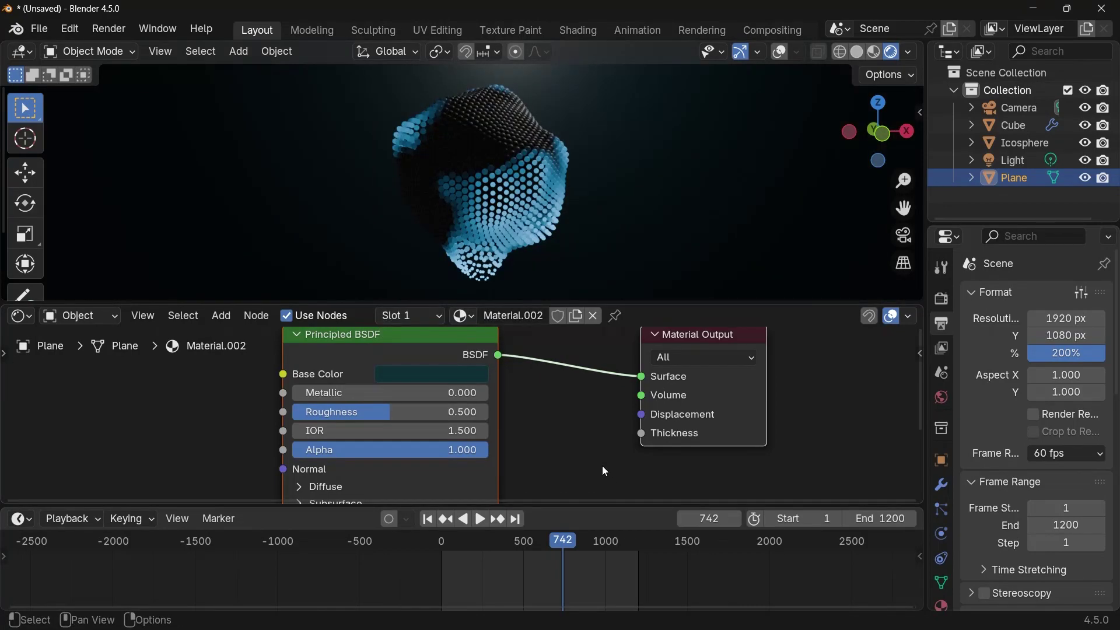
pyautogui.click(460, 375)
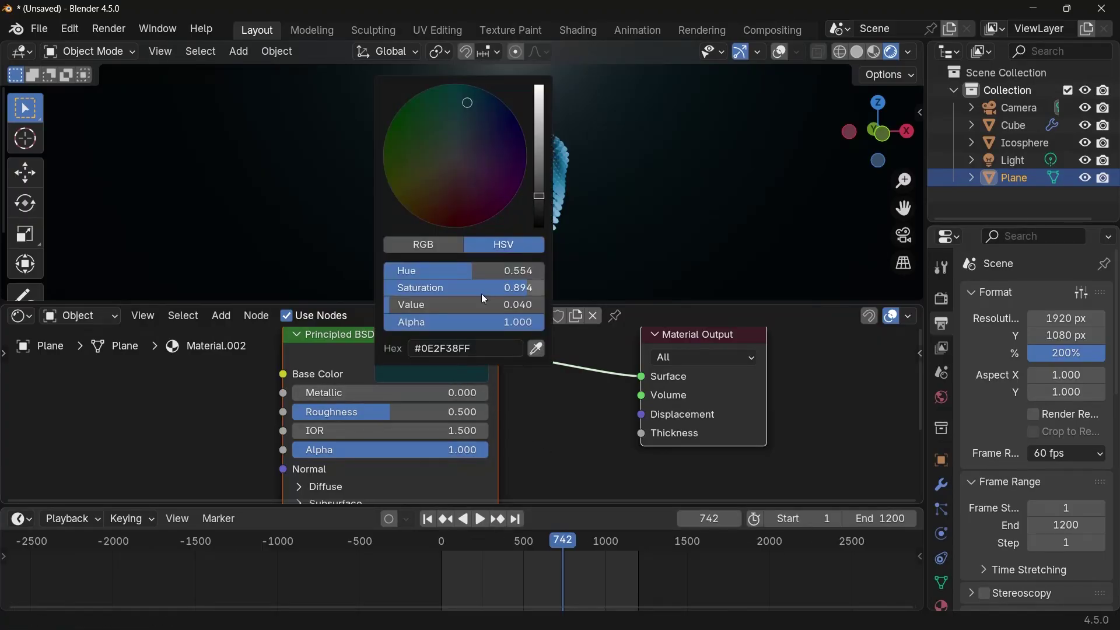
# - Change the scene light's color to light blue
pyautogui.click(1022, 157)
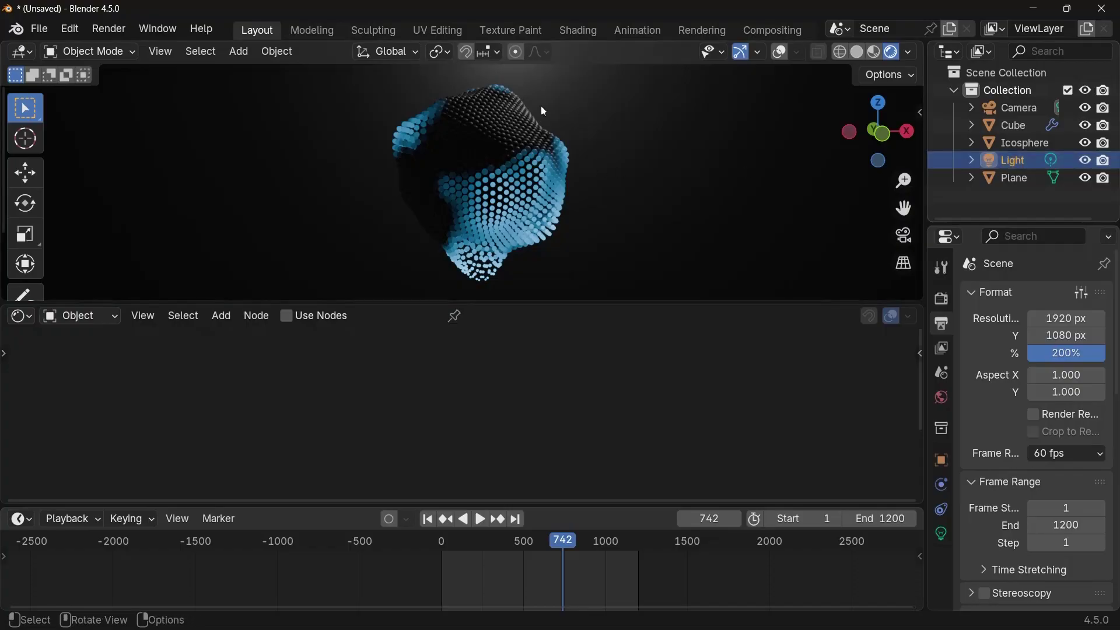
pyautogui.click(942, 534)
pyautogui.click(1030, 415)
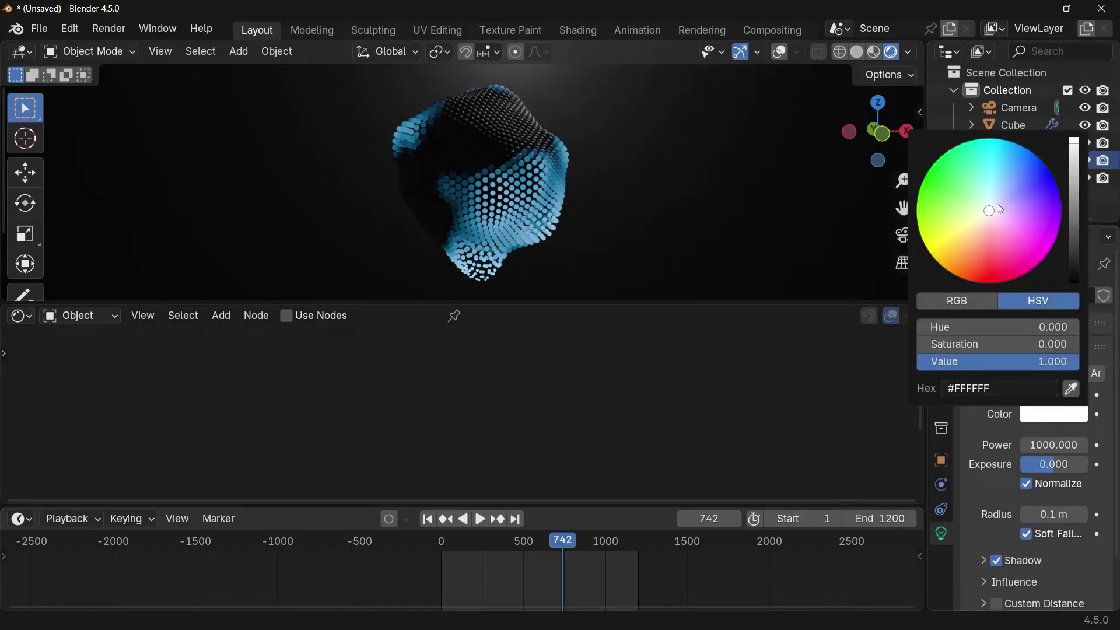
pyautogui.moveTo(999, 205); pyautogui.dragTo(1005, 177)
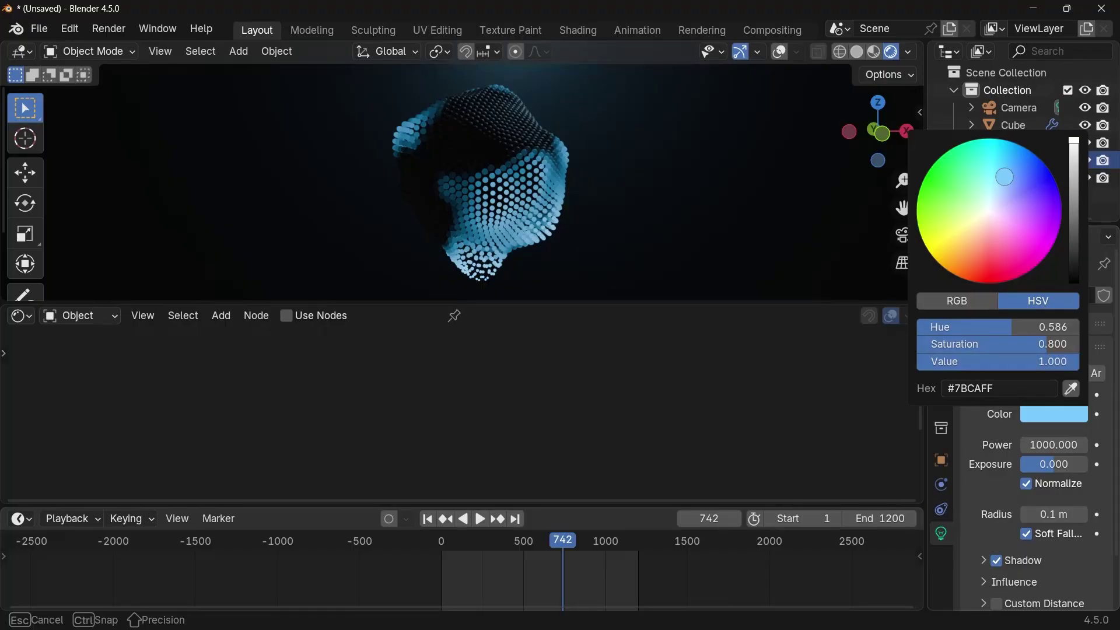
pyautogui.moveTo(1004, 177); pyautogui.dragTo(1004, 176)
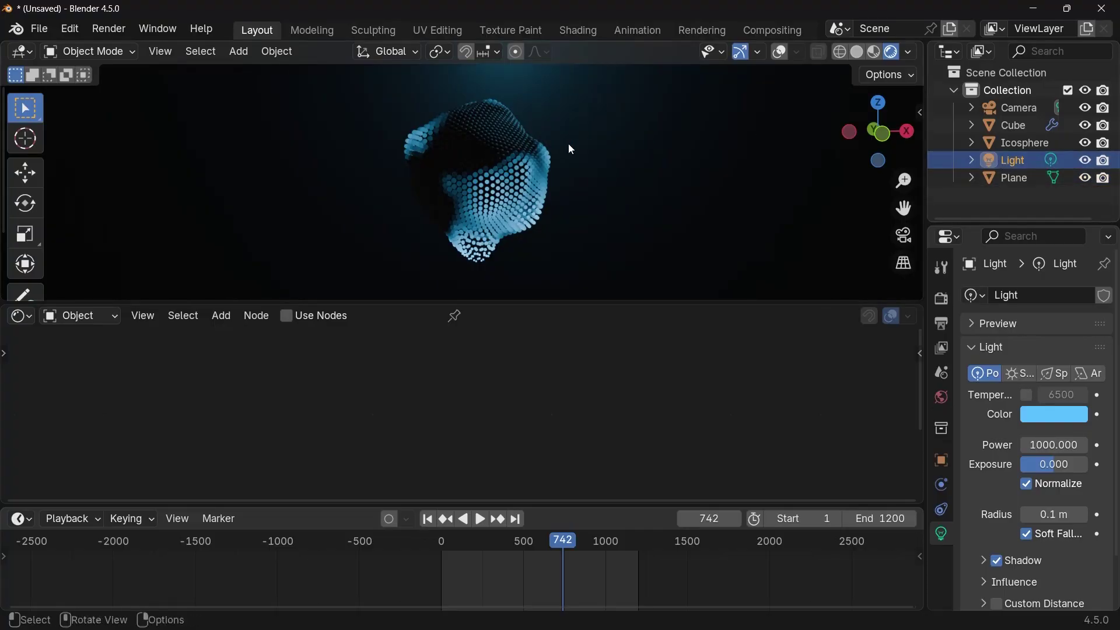
# - Duplicate the blue light and place the copy to the upper left of the displaced sphere, adjusting its depth along Y
pyautogui.hotkey('shift', 'd')
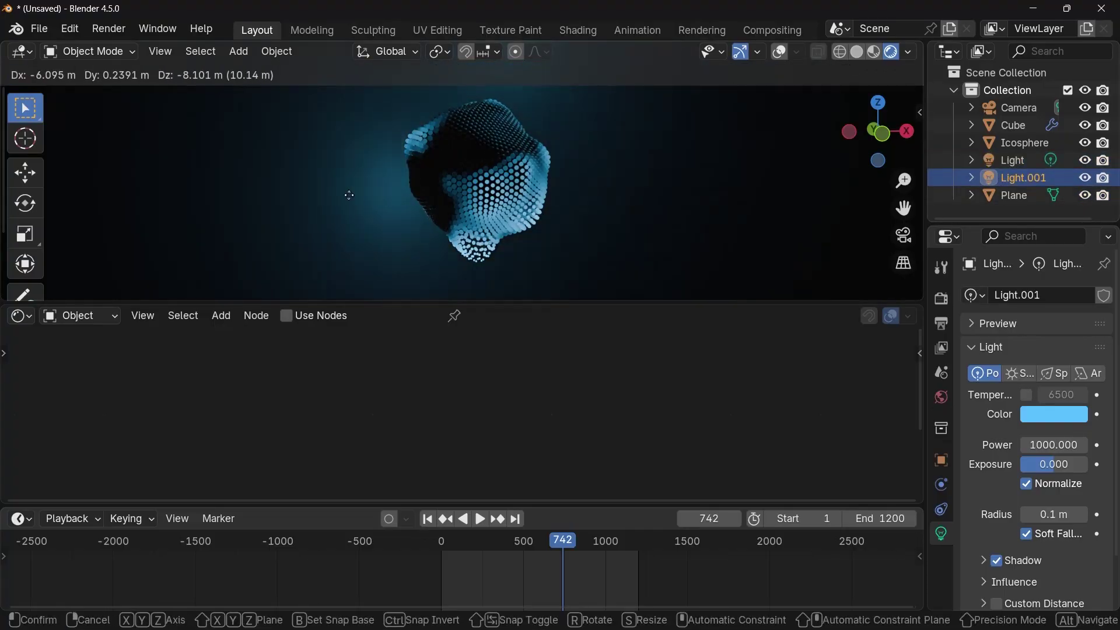
pyautogui.click(88, 105)
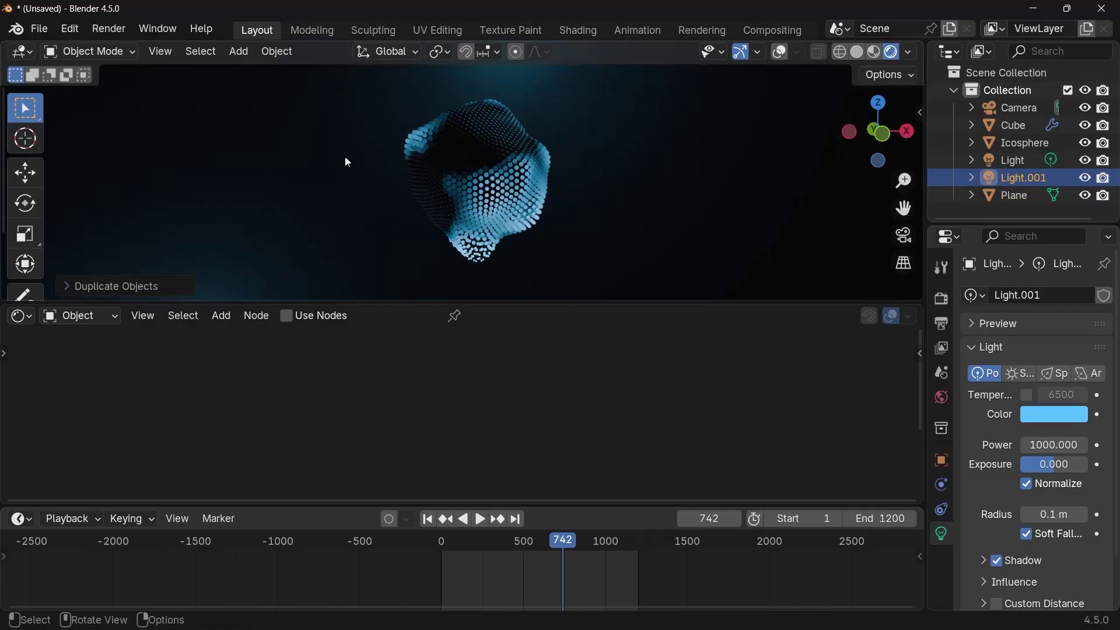
pyautogui.press('g')
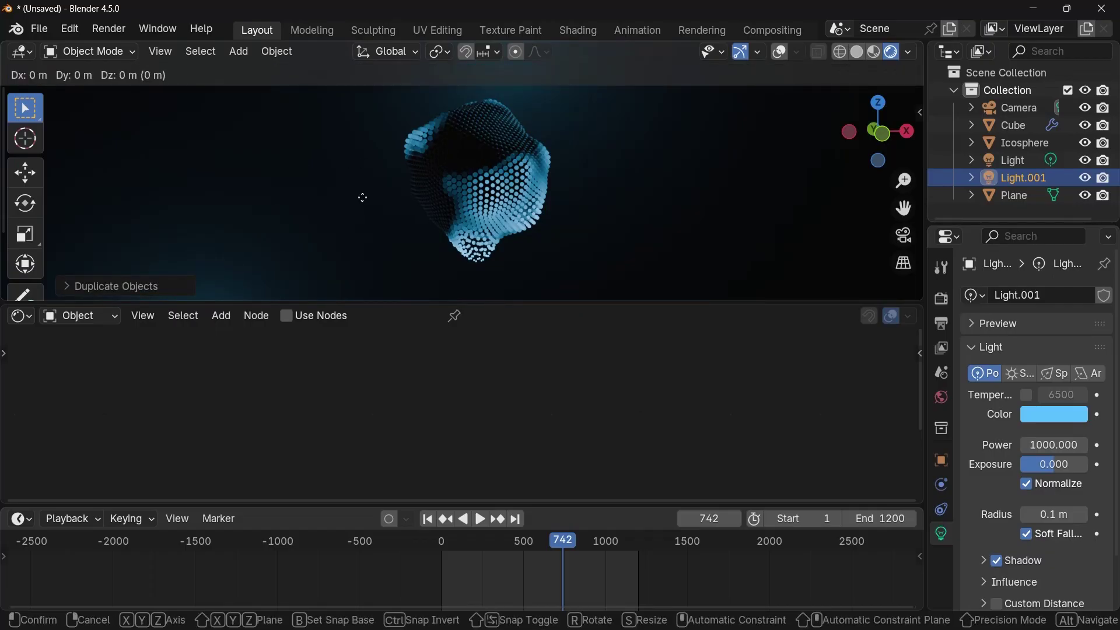
pyautogui.press('y')
pyautogui.click(369, 196)
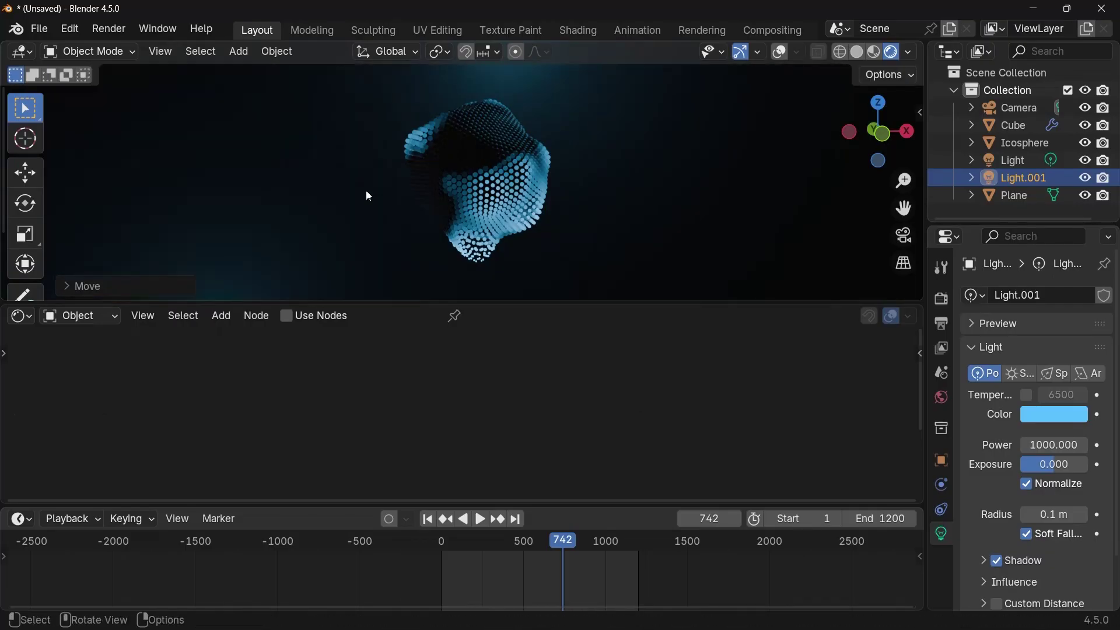
pyautogui.press('g')
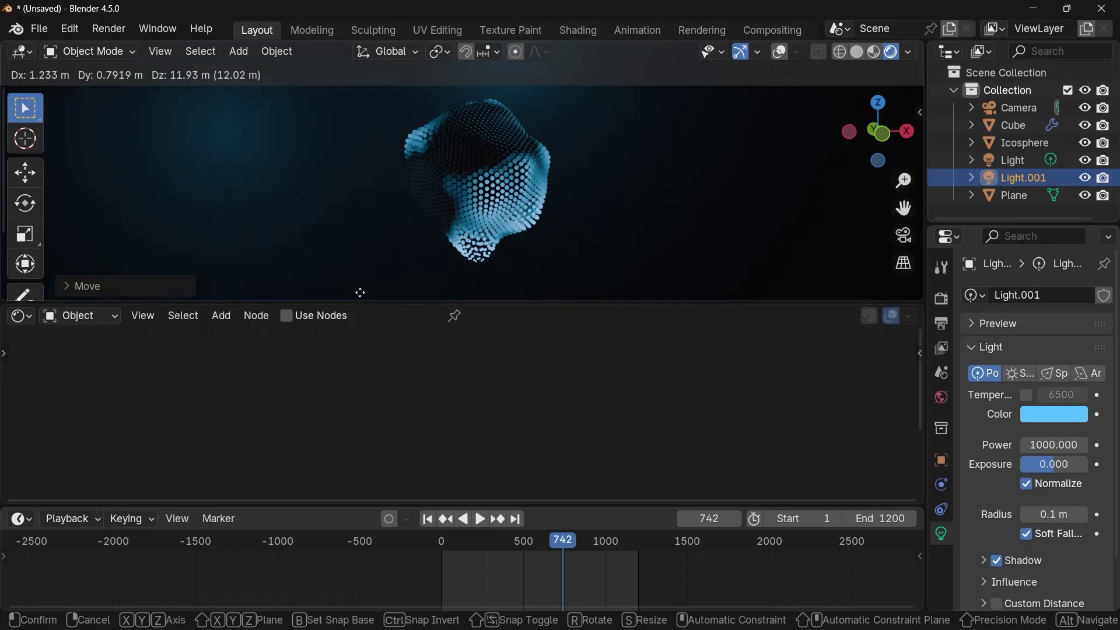
pyautogui.click(378, 296)
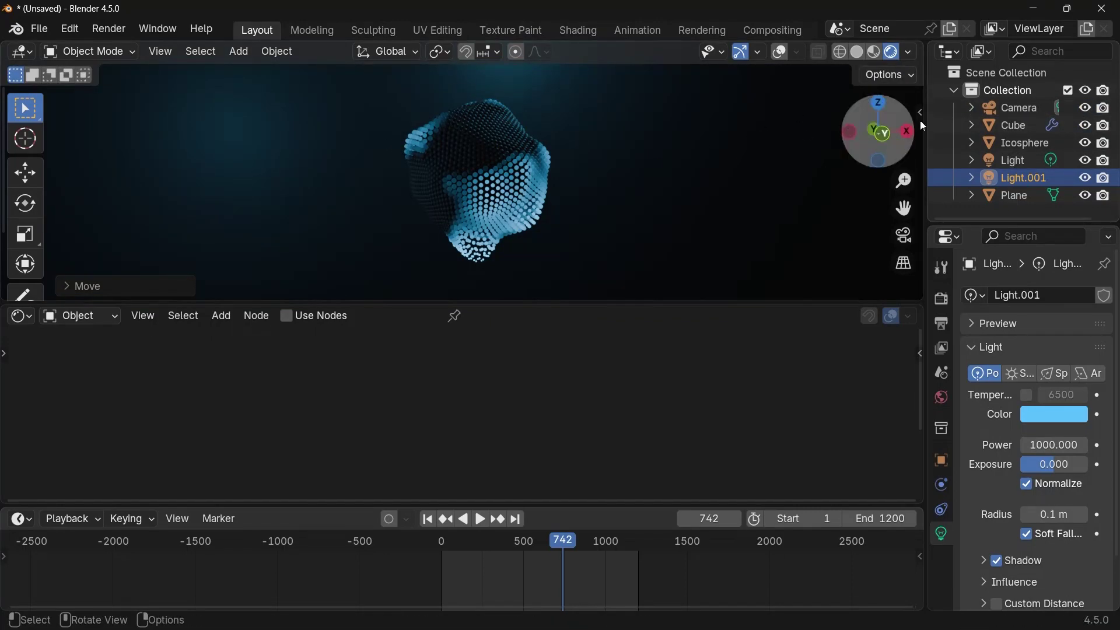
# - Clear the camera's location and rotation, and rotate it 90 degrees about the X axis
pyautogui.click(1025, 112)
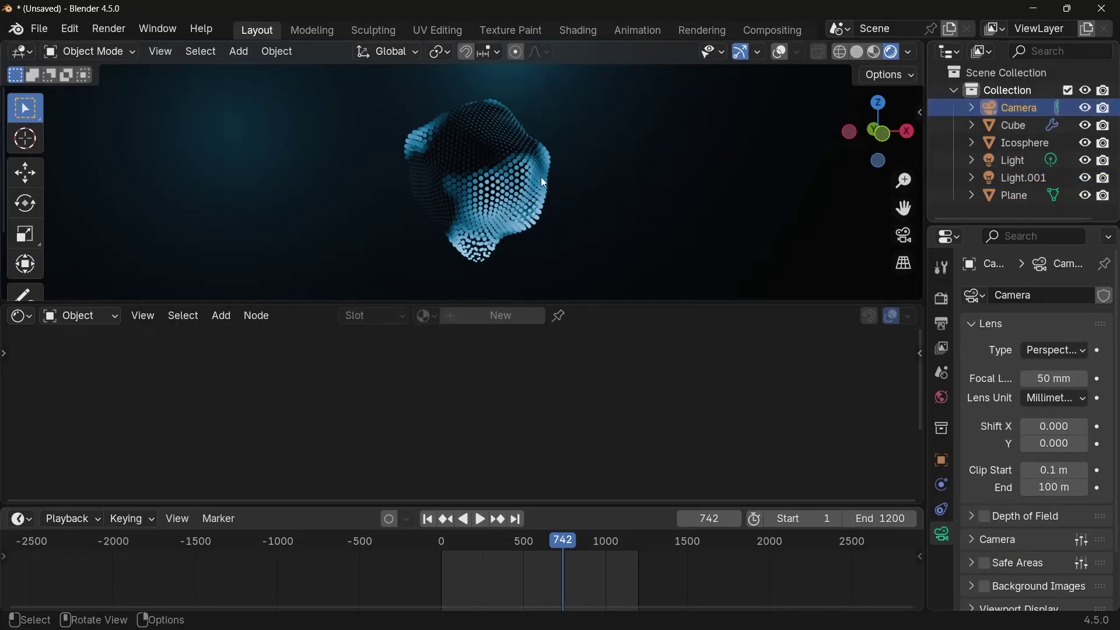
pyautogui.hotkey('alt', 'g')
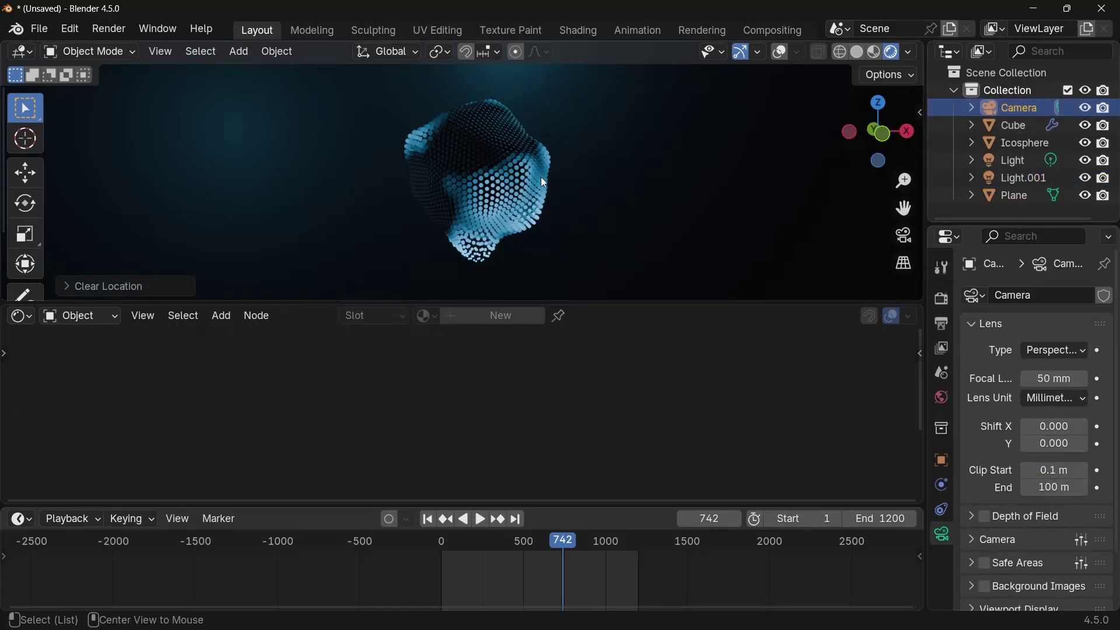
pyautogui.write('rx')
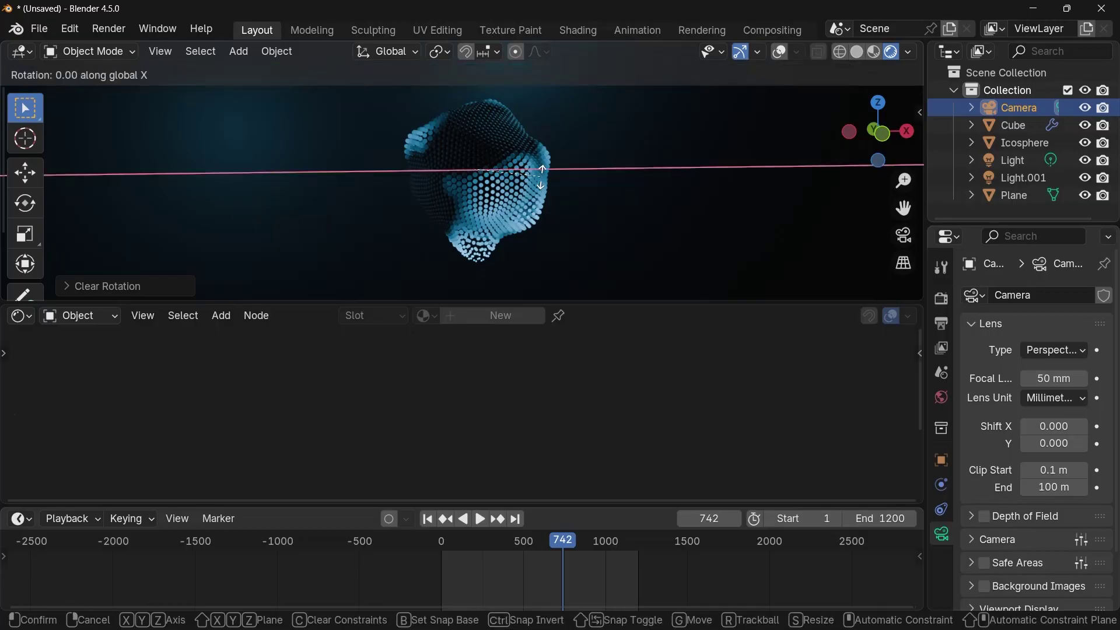
pyautogui.write('90')
pyautogui.press('Return')
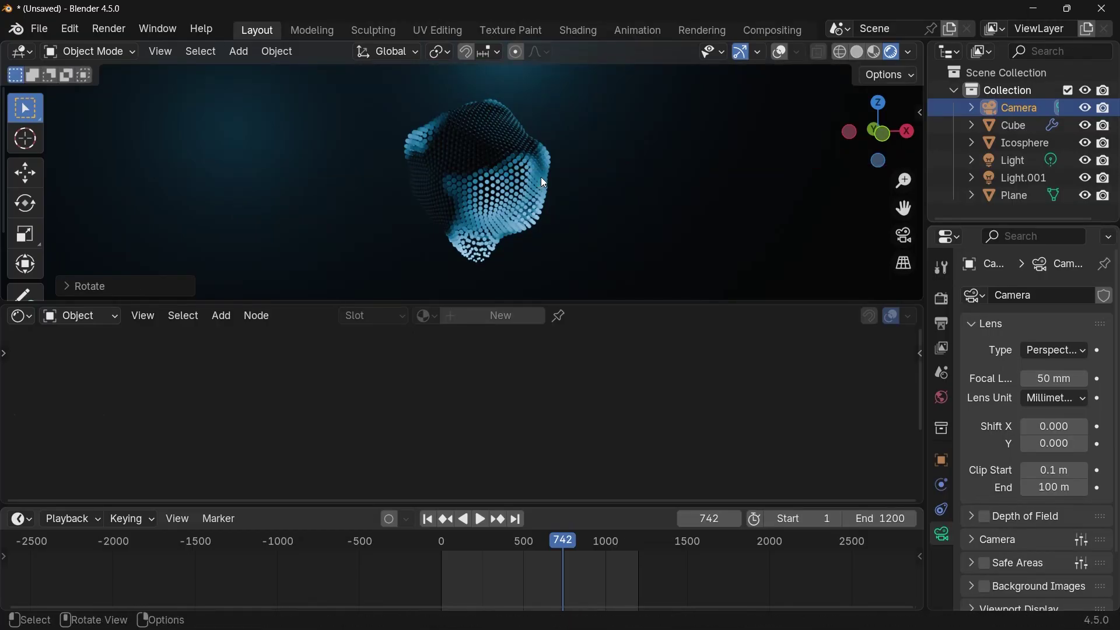
# - Look through the camera and move it back about 9 m along the negative Y axis toward a view of the sphere
pyautogui.click(899, 241)
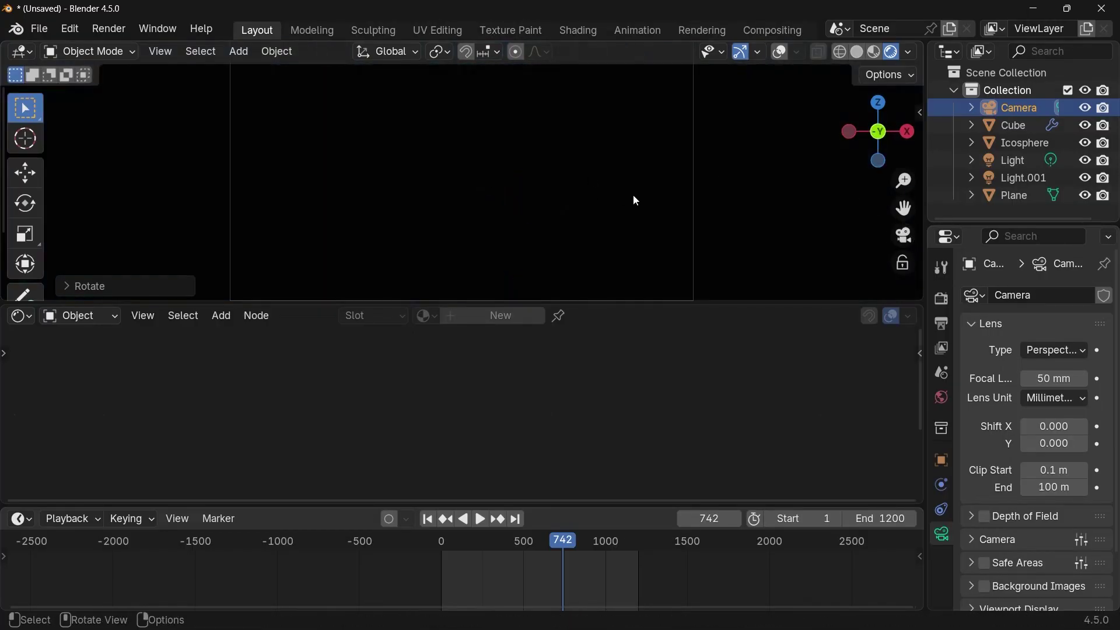
pyautogui.press('g')
pyautogui.press('y')
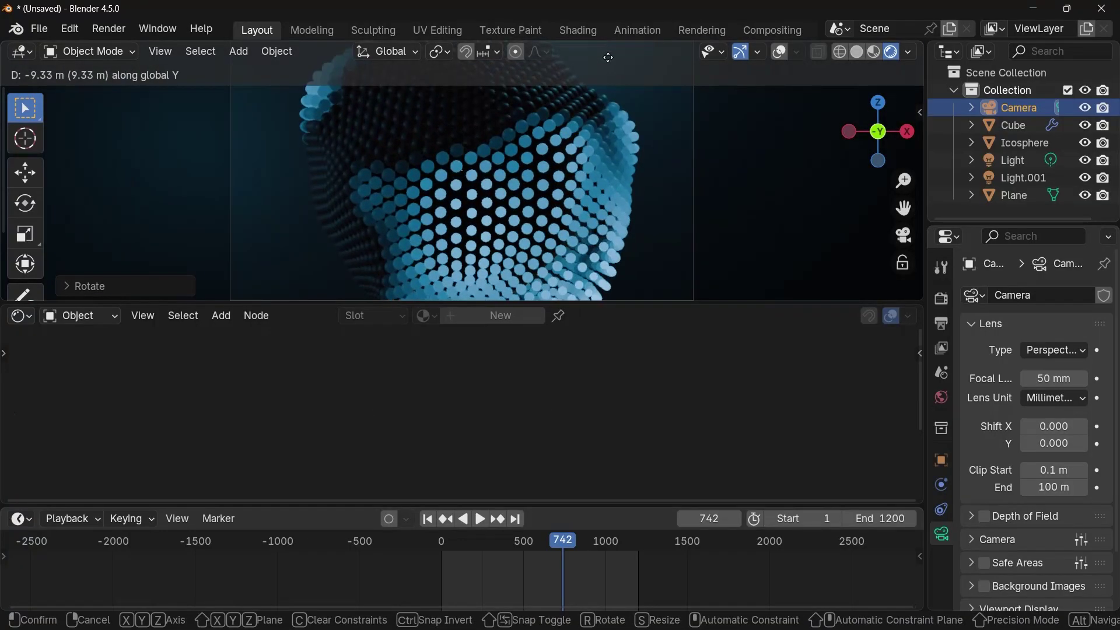
pyautogui.click(981, 289)
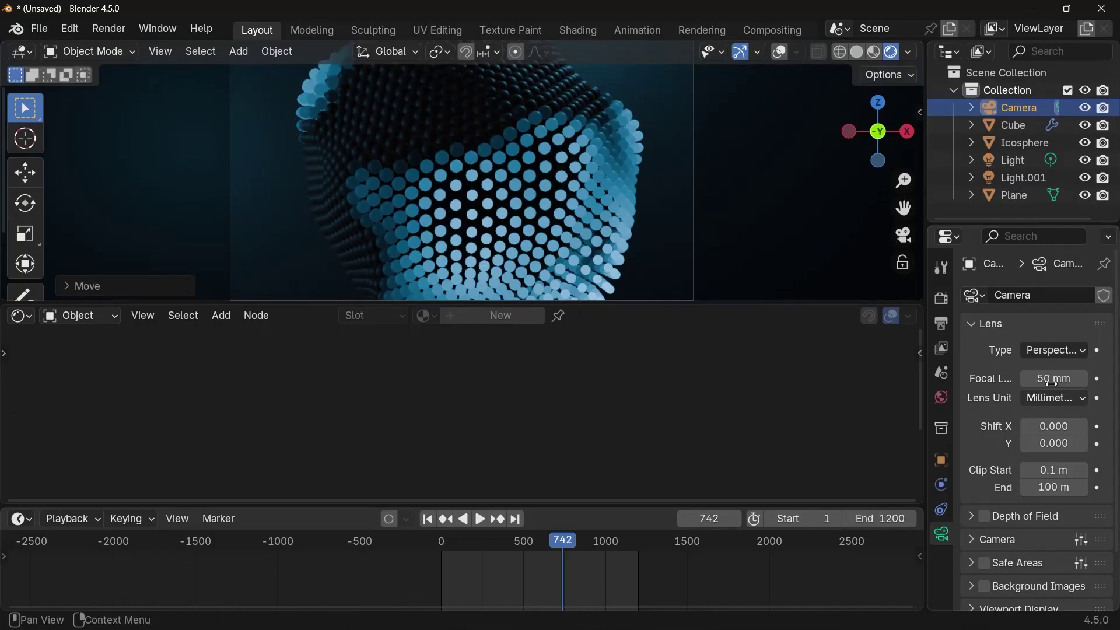
# - Set the camera's focal length to 25 mm
pyautogui.click(1055, 383)
pyautogui.write('25')
pyautogui.press('Return')
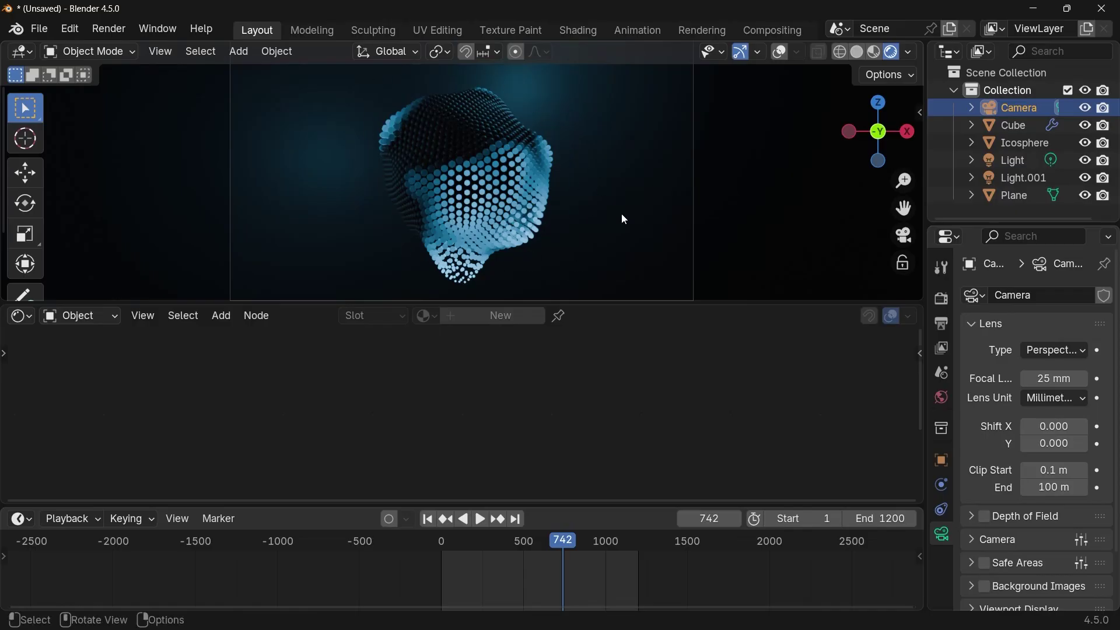
# - Play the animation through the camera, restarting it from the first frame to check the composition
pyautogui.press('space')
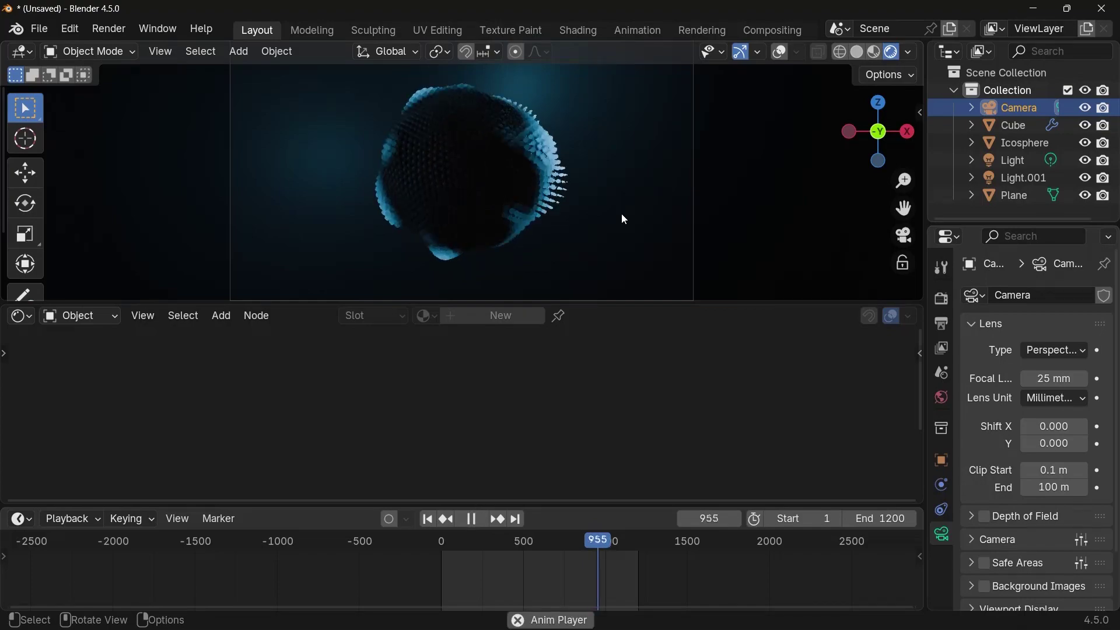
pyautogui.hotkey('shift', 'Left')
pyautogui.press('space')
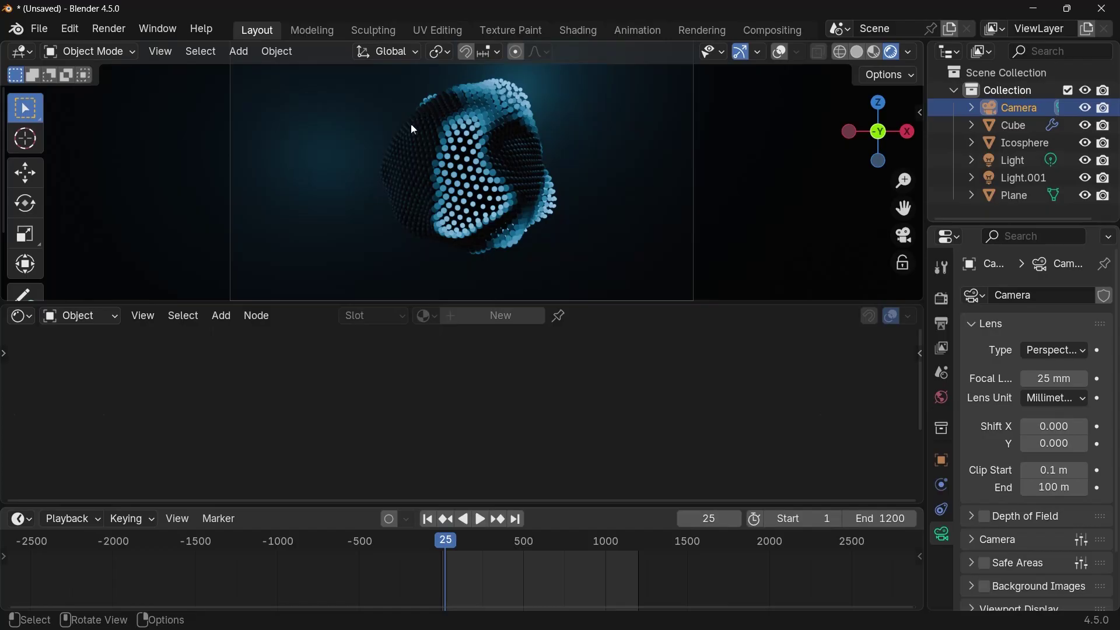
# - Duplicate the second light, Light.001, and position the copy to the lower right of the displaced sphere
pyautogui.click(1012, 176)
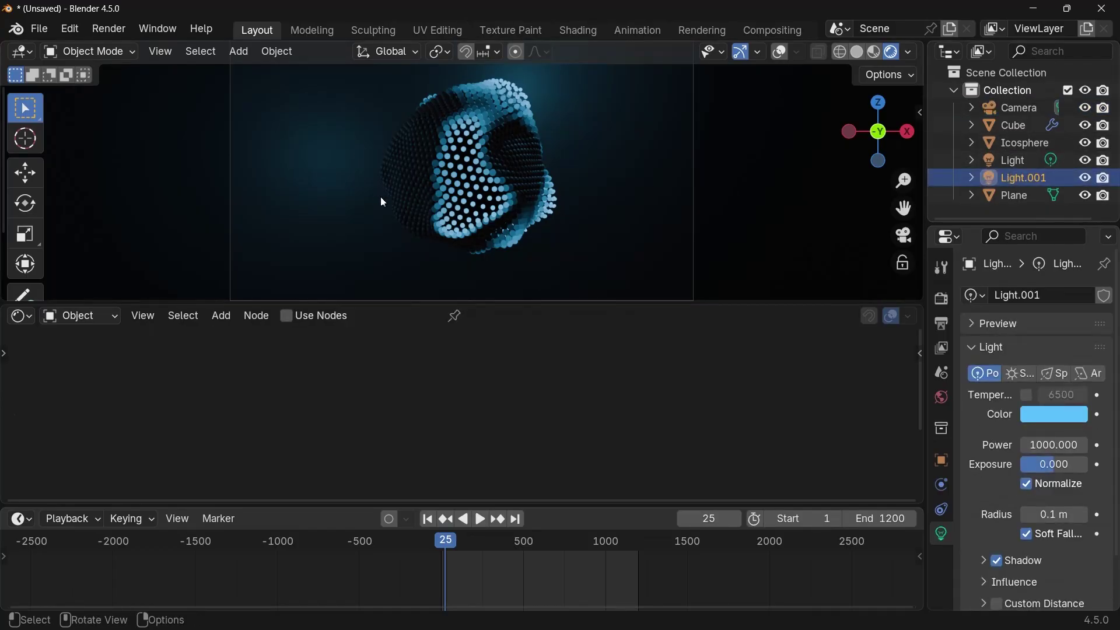
pyautogui.hotkey('shift', 'd')
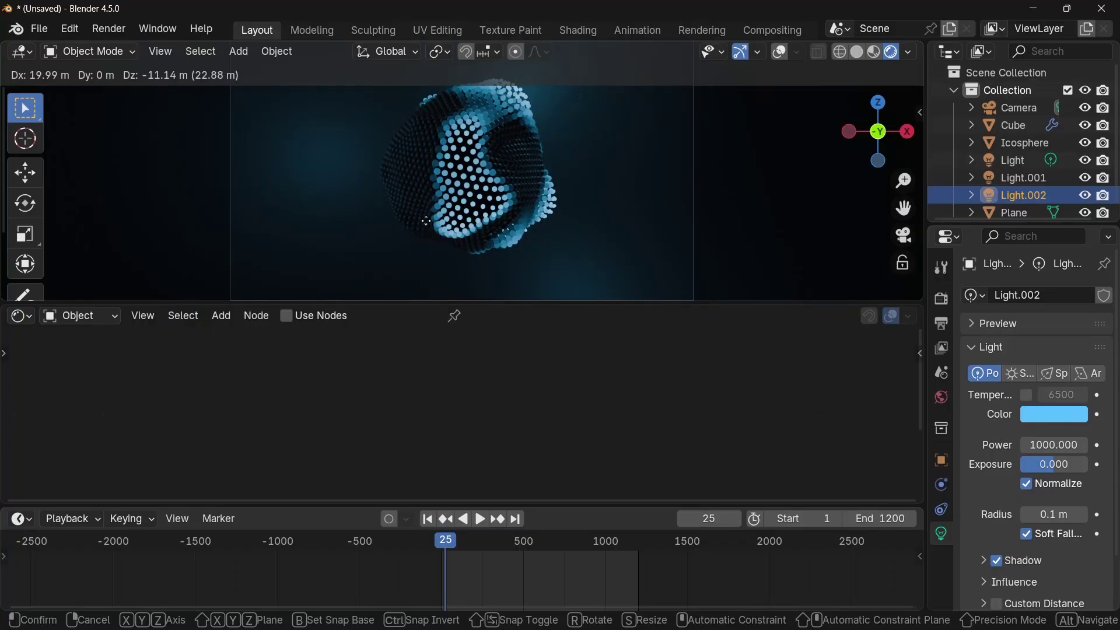
pyautogui.click(370, 193)
pyautogui.scroll(-2, 745, 215)
pyautogui.scroll(1, 729, 221)
pyautogui.press('g')
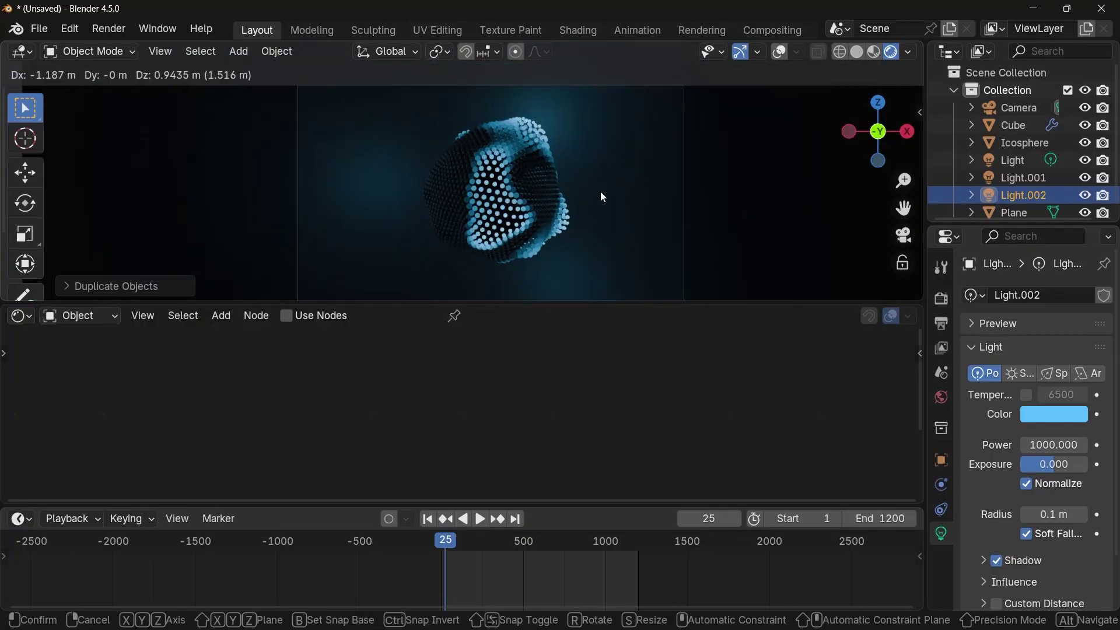
pyautogui.click(763, 232)
# - Shift Light.001 slightly to the right, closer to the displaced sphere
pyautogui.click(1030, 180)
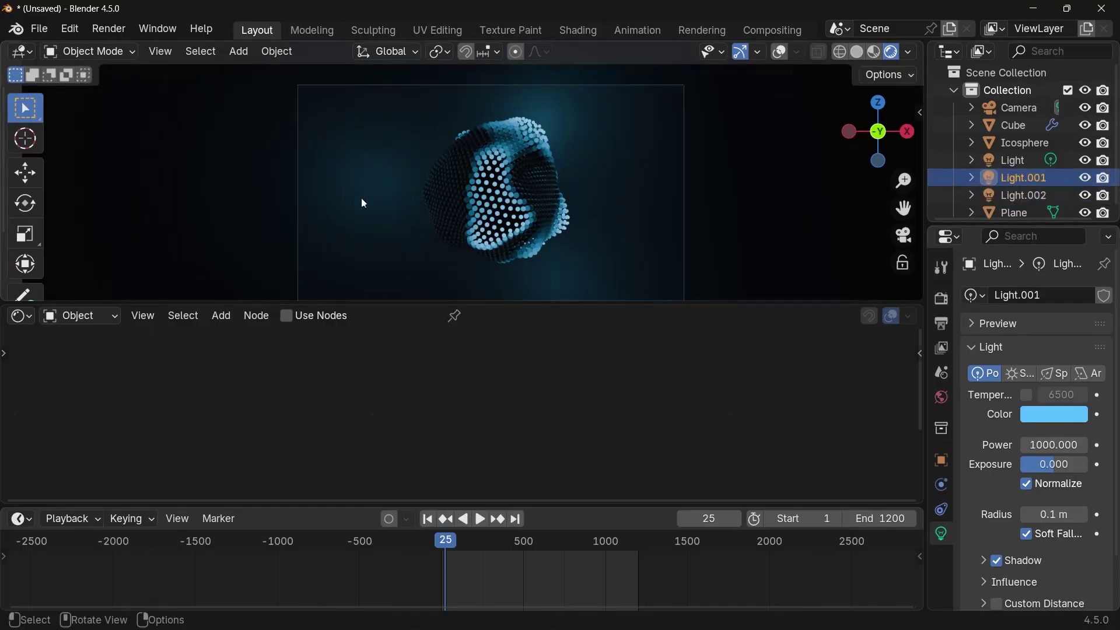
pyautogui.press('g')
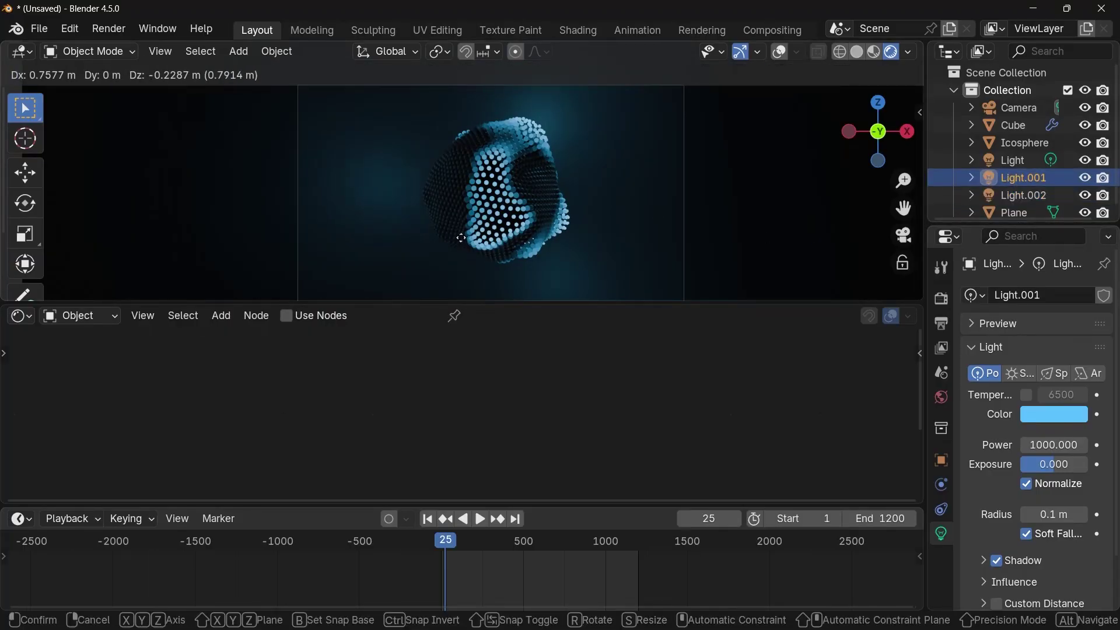
pyautogui.click(897, 73)
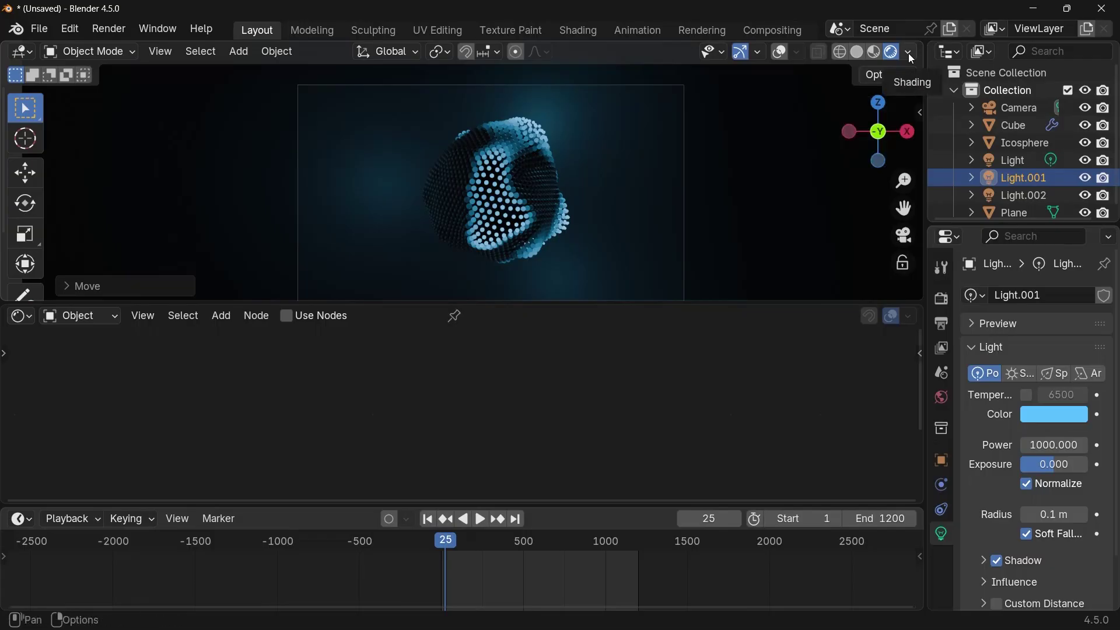
# - Set the viewport compositor to Always, switch the lower editor to the Compositor, and enable its nodes
pyautogui.click(909, 52)
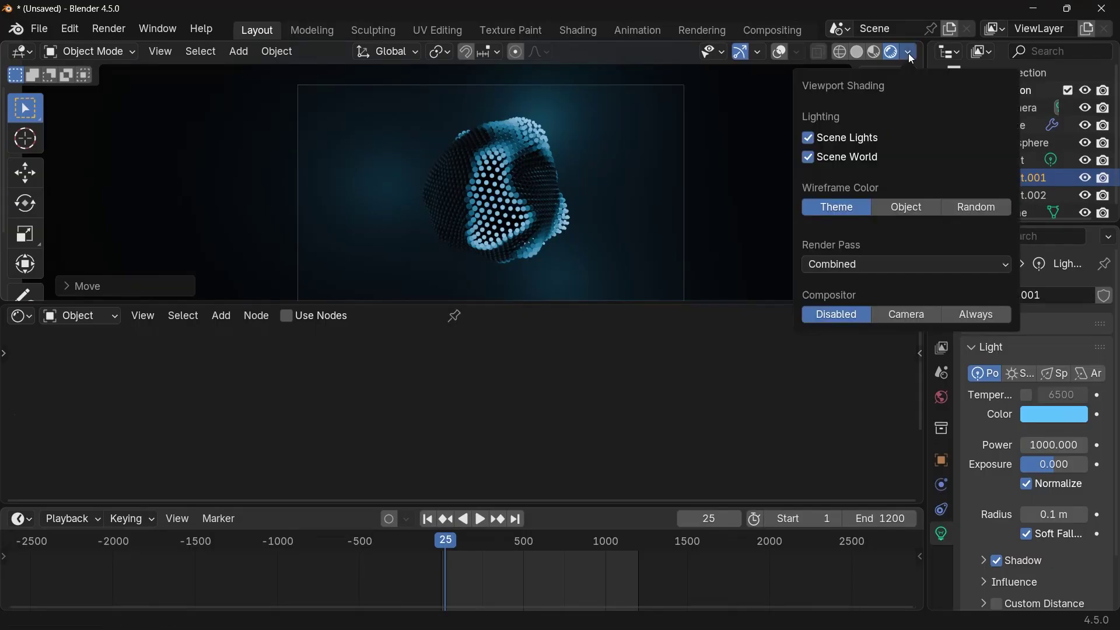
pyautogui.click(990, 314)
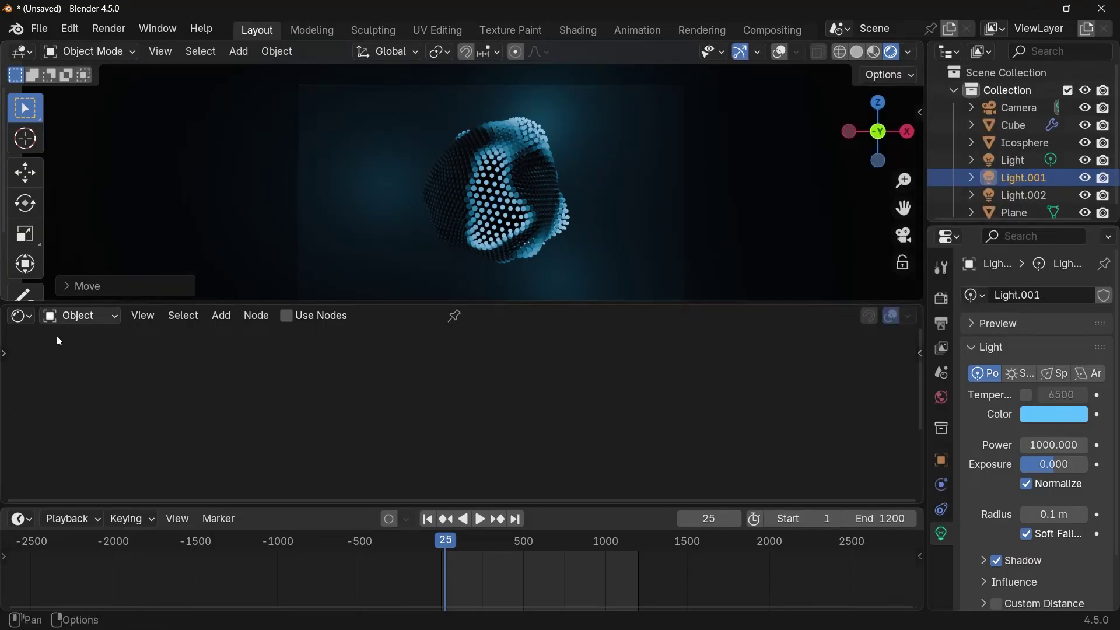
pyautogui.click(16, 322)
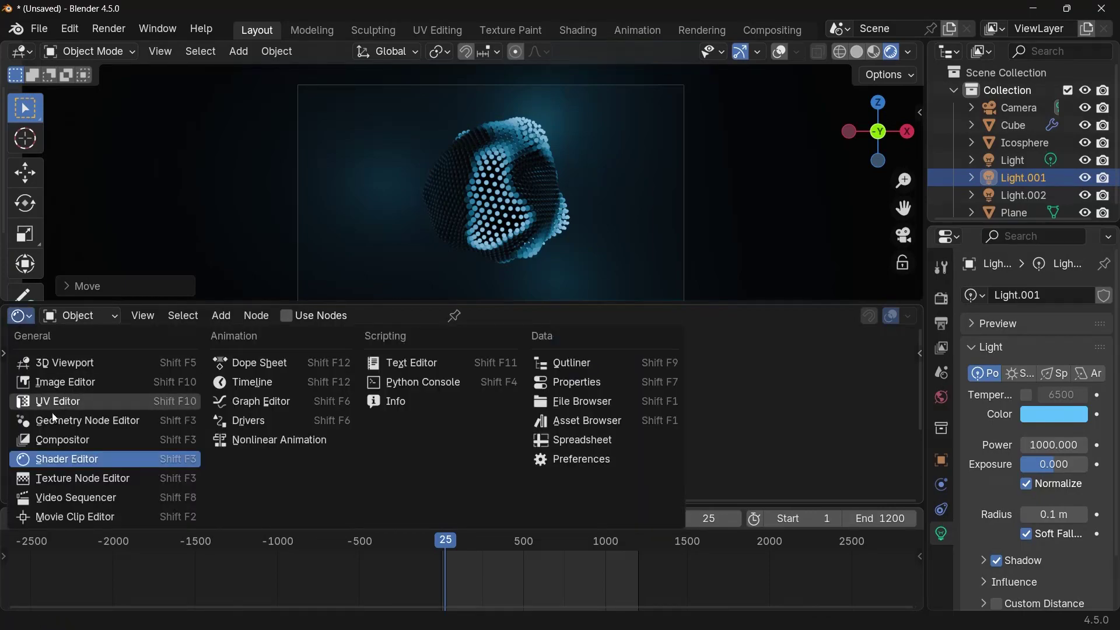
pyautogui.click(73, 435)
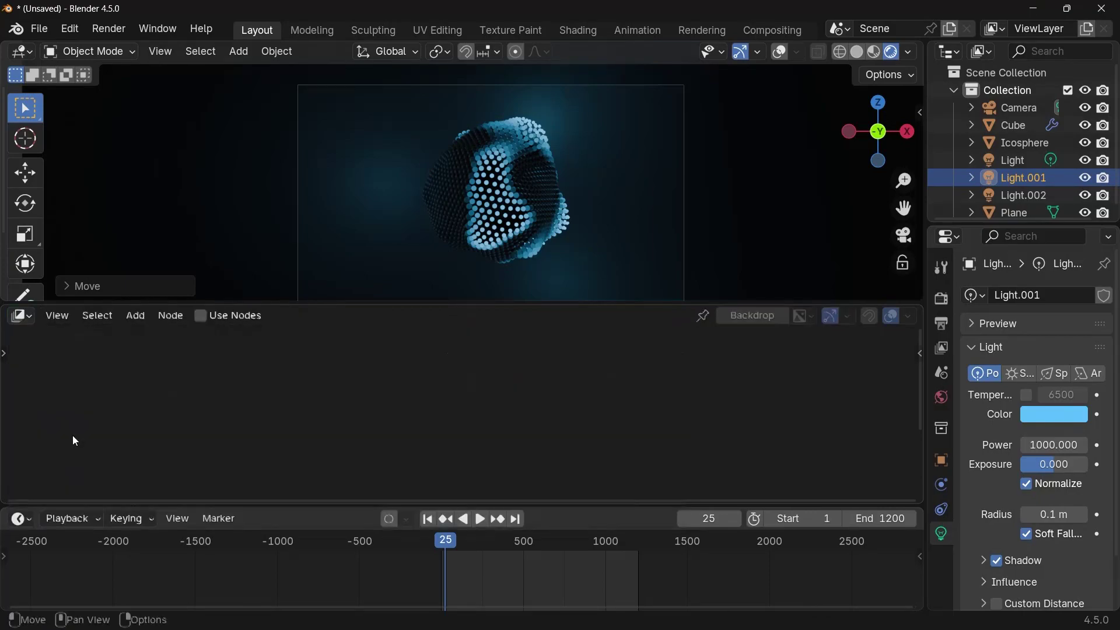
pyautogui.click(201, 316)
pyautogui.press('Home')
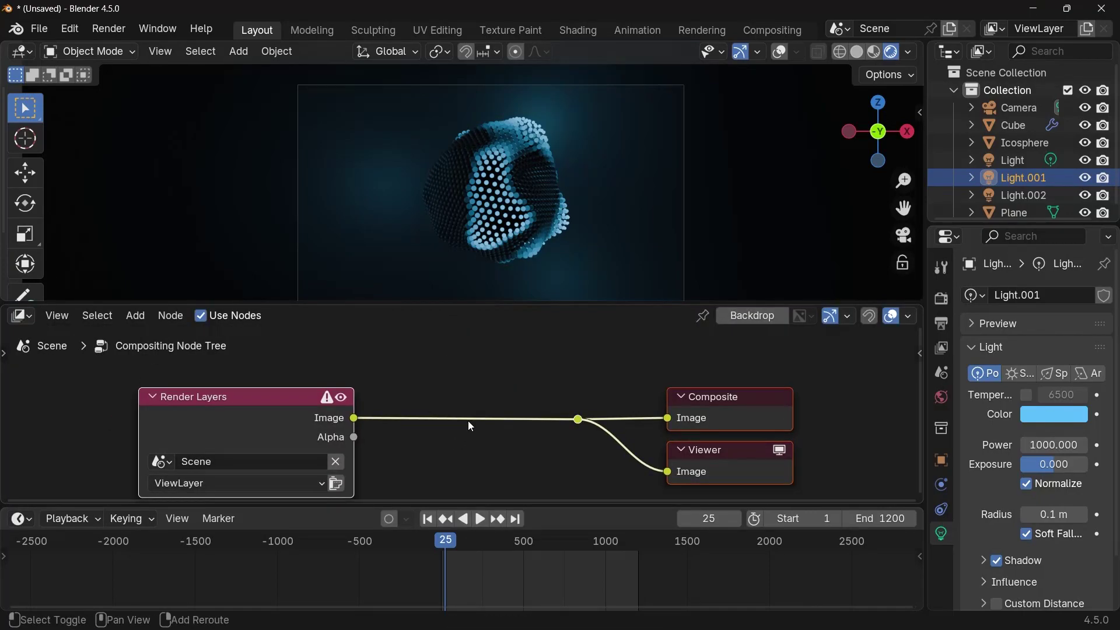
# - Insert a Glare node set to Bloom between Render Layers and the Composite and Viewer outputs, and preview it in playback
pyautogui.hotkey('shift', 'a')
pyautogui.write('glare')
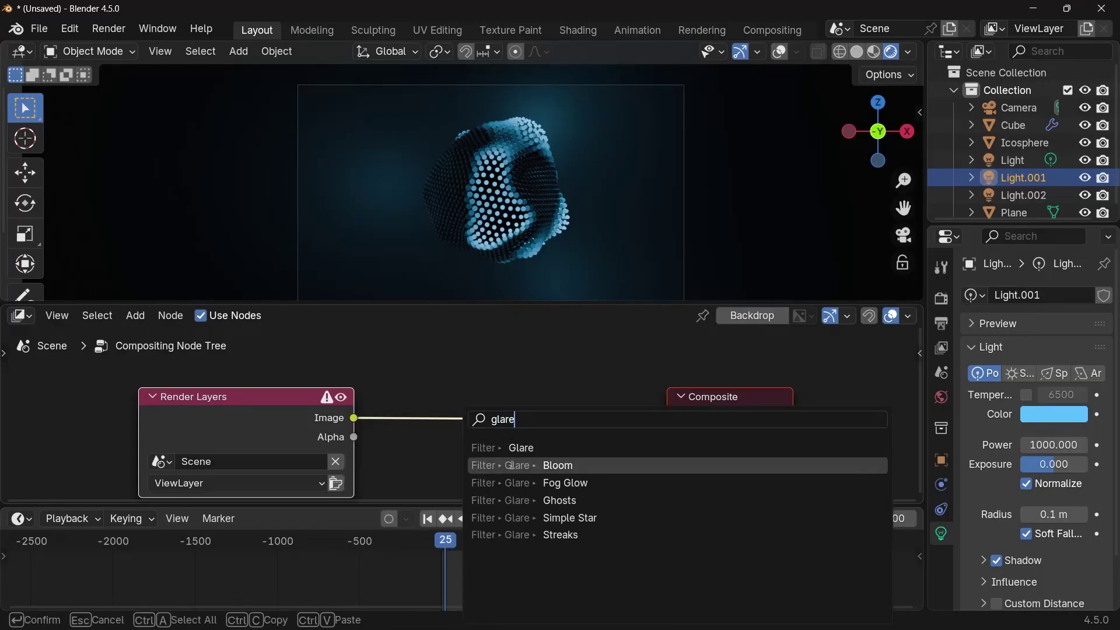
pyautogui.click(558, 465)
pyautogui.click(420, 376)
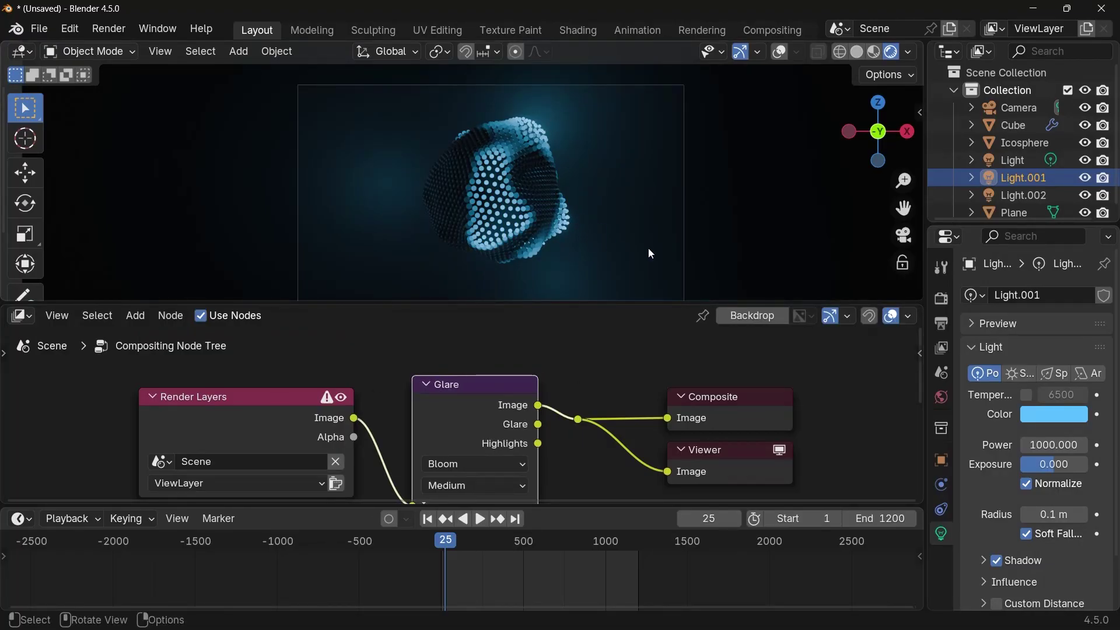
pyautogui.press('space')
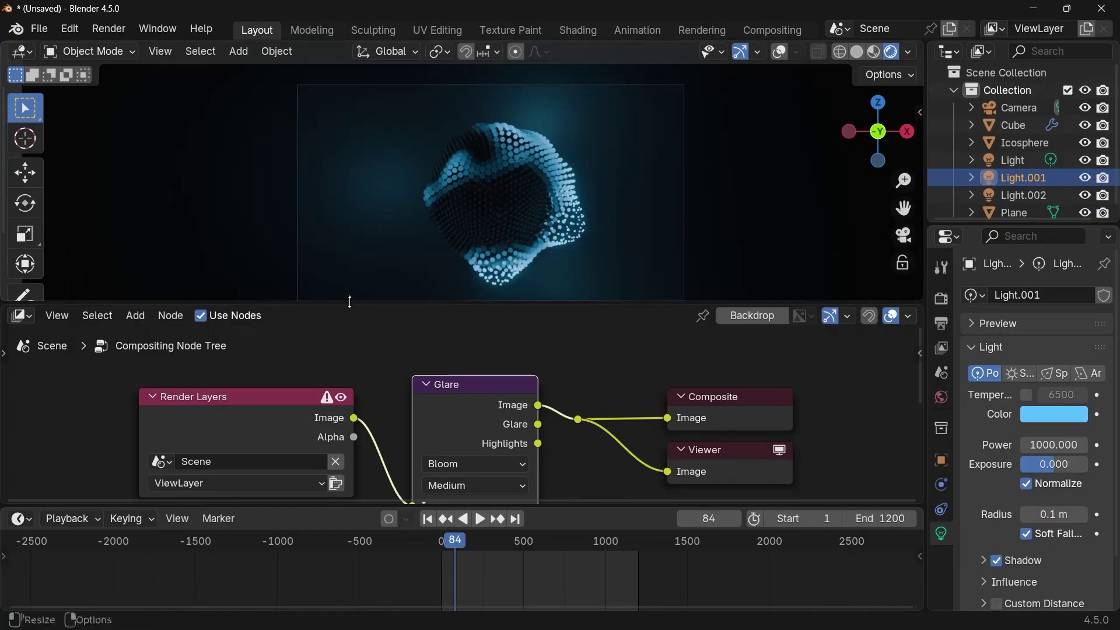
# - In the Shader Editor, set the Multiply node's value to 5 in the displaced sphere's emission material
pyautogui.click(24, 317)
pyautogui.click(65, 460)
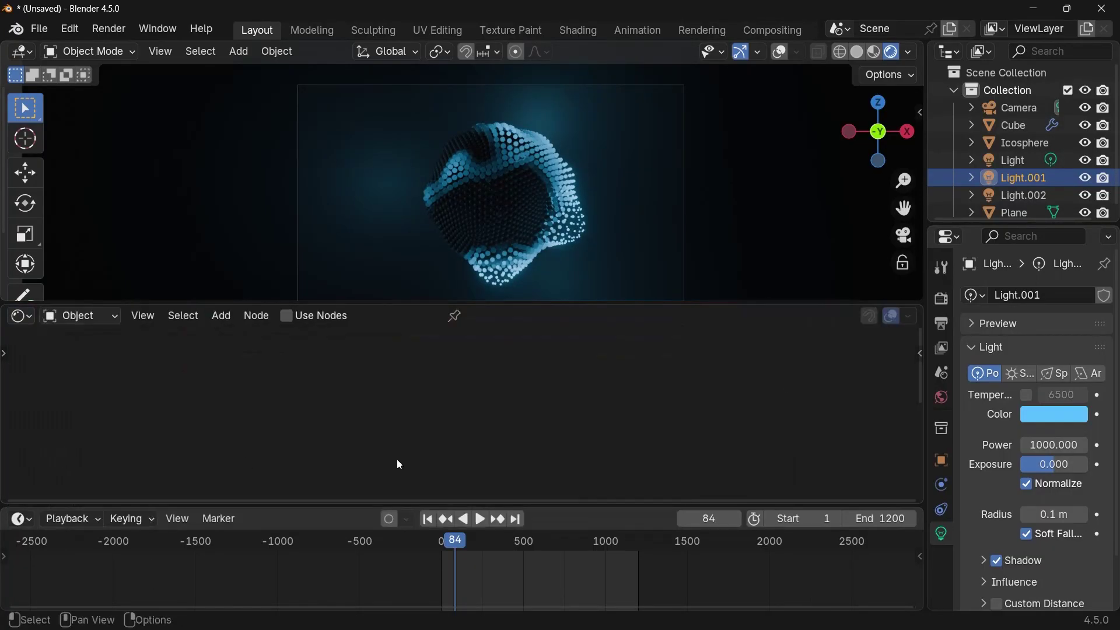
pyautogui.click(525, 190)
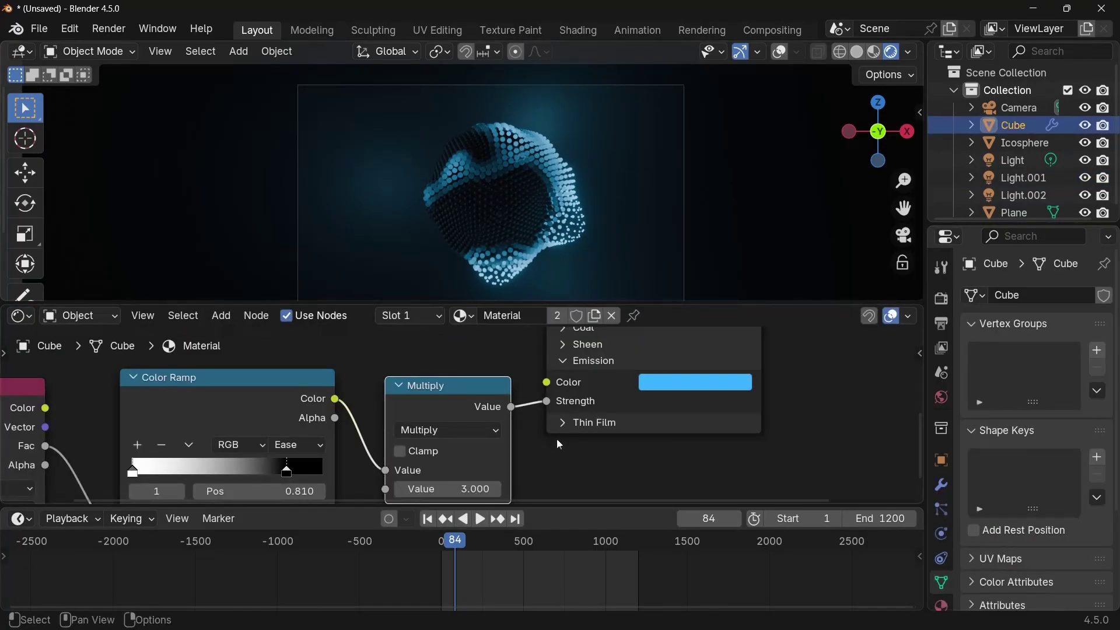
pyautogui.moveTo(549, 478); pyautogui.dragTo(591, 441, button='middle')
pyautogui.doubleClick(512, 454)
pyautogui.write('5')
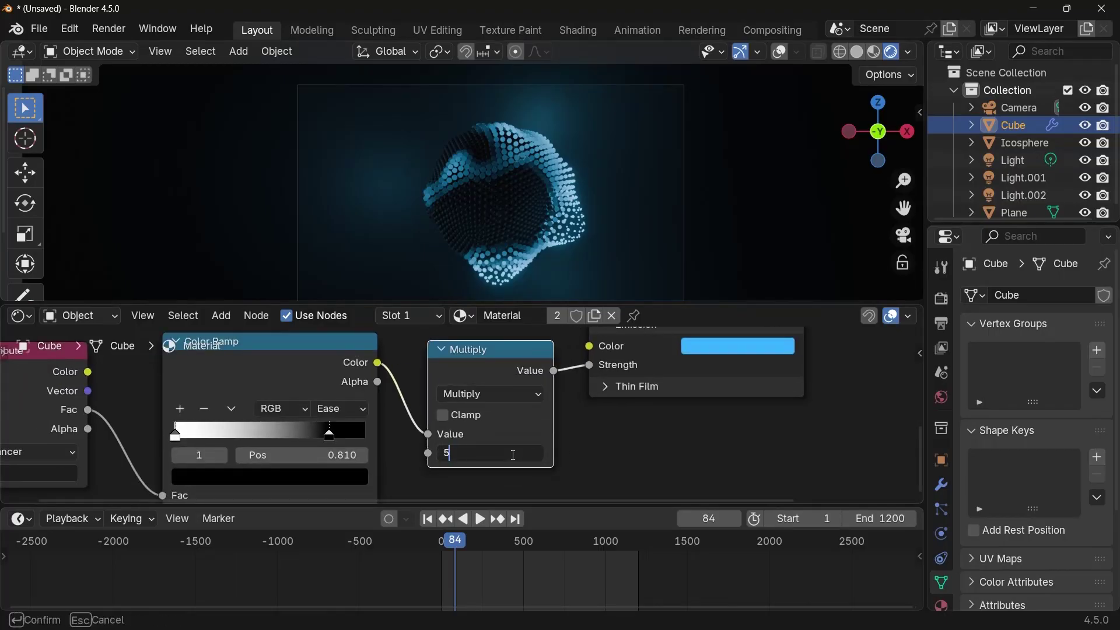
pyautogui.press('Return')
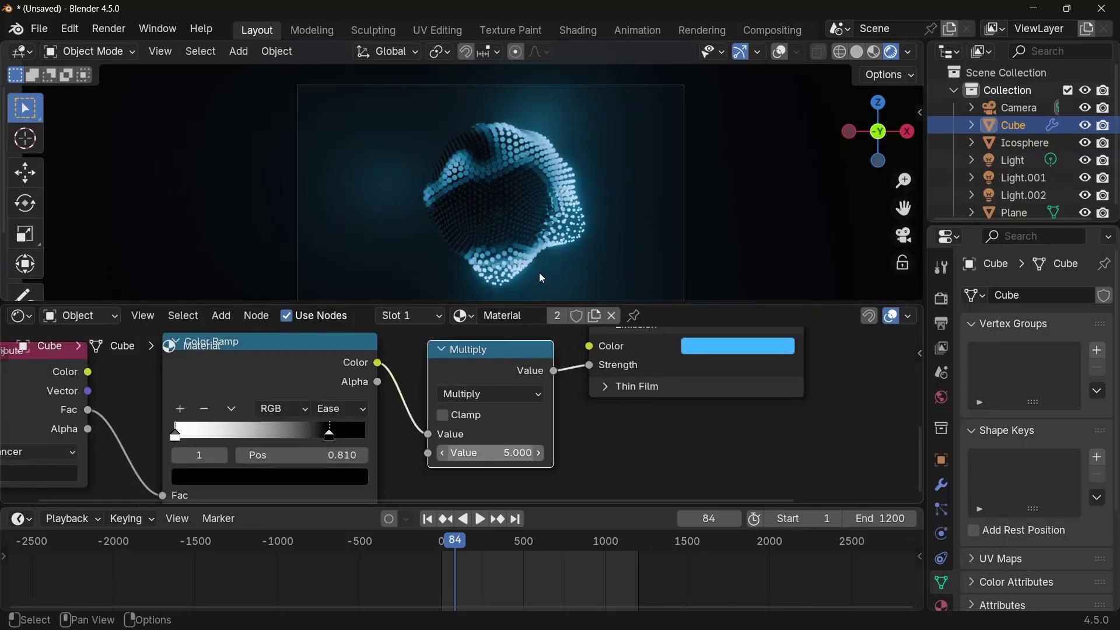
# - Move the Color Ramp's black stop to position 0.886 and play the animation to check the glow
pyautogui.moveTo(329, 435); pyautogui.dragTo(344, 437)
pyautogui.press('space')
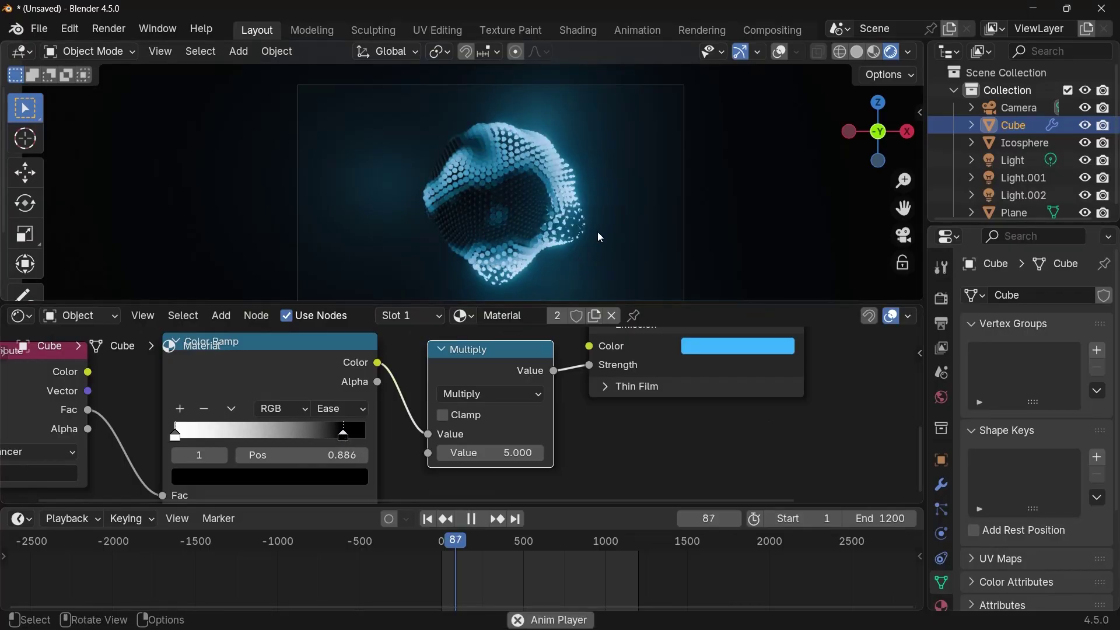
pyautogui.press('space')
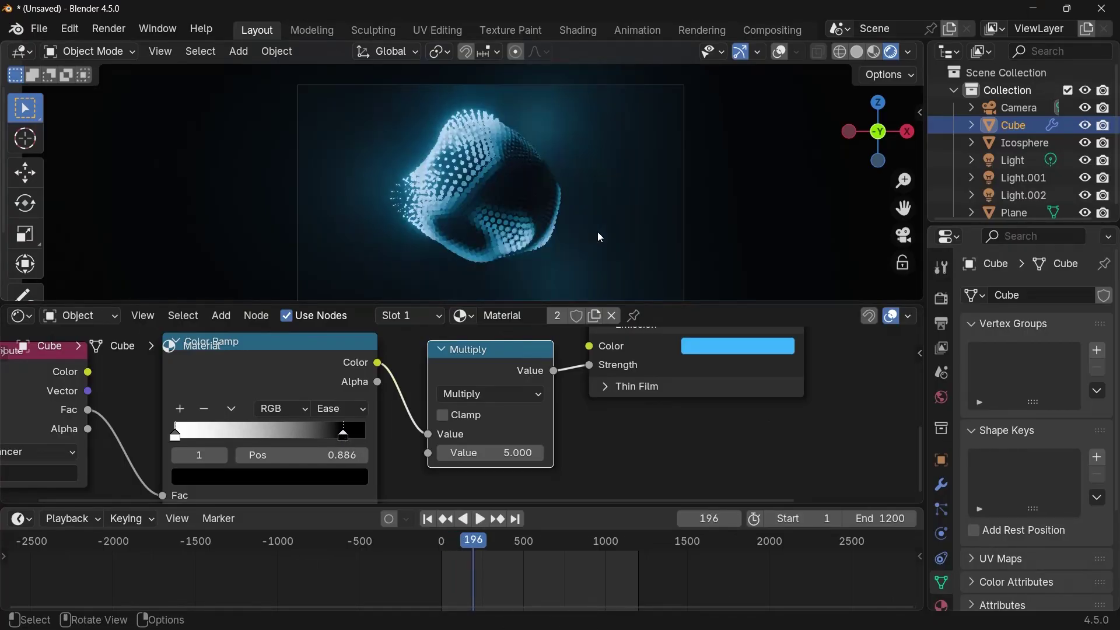
pyautogui.press('space')
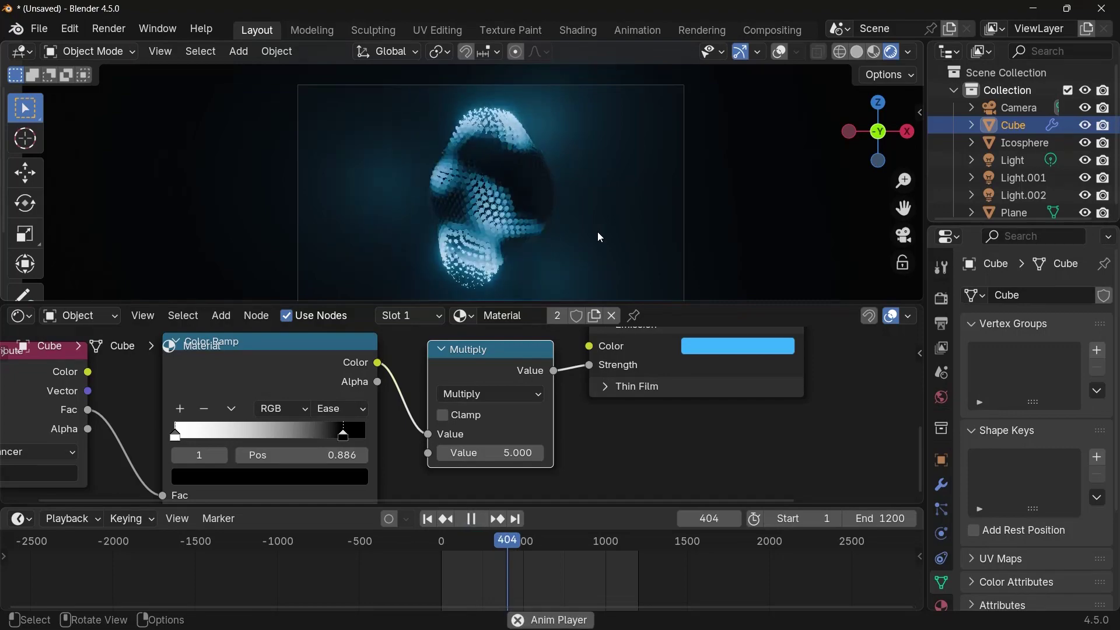
pyautogui.press('space')
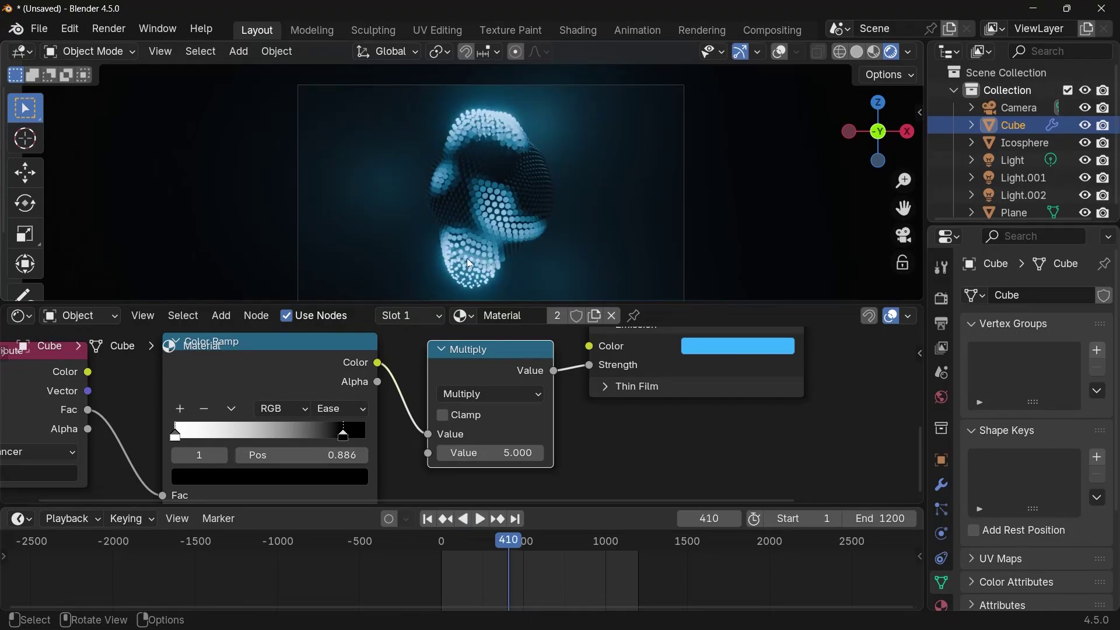
# - Try EEVEE raytracing while viewing and playing the spheres up close, leaving raytracing disabled
pyautogui.click(938, 300)
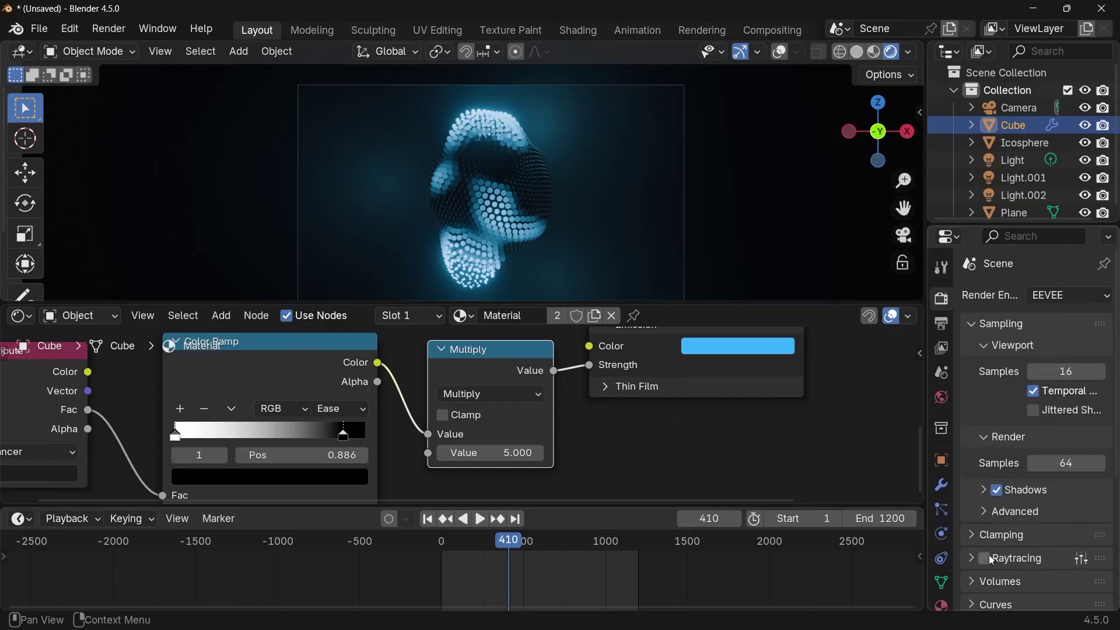
pyautogui.scroll(5, 506, 201)
pyautogui.moveTo(506, 201); pyautogui.dragTo(520, 258, button='middle')
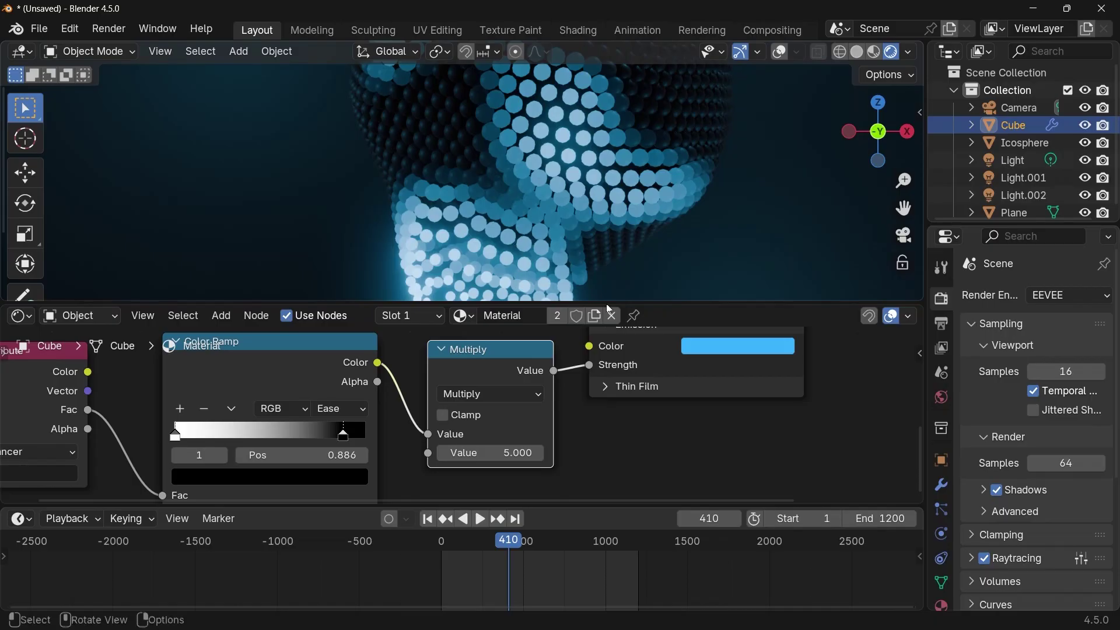
pyautogui.press('space')
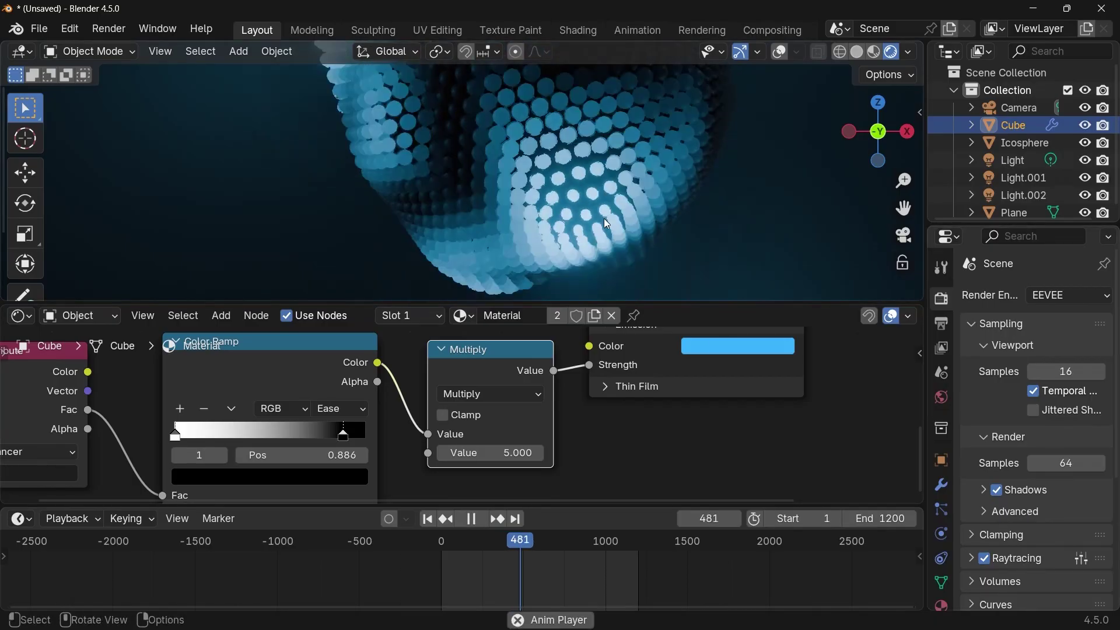
pyautogui.press('space')
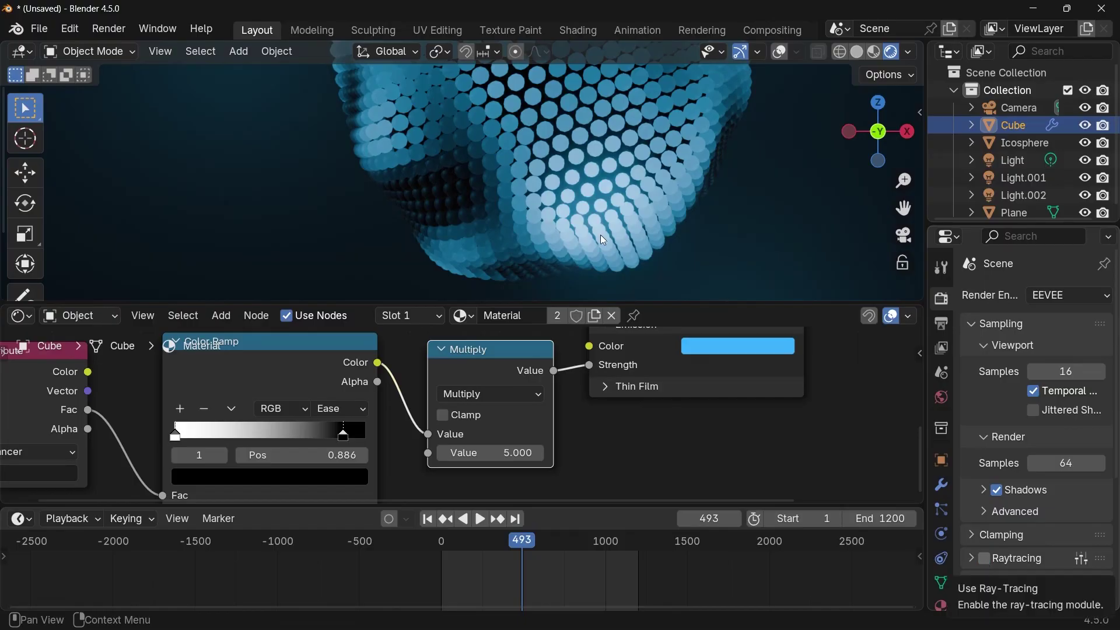
pyautogui.click(986, 559)
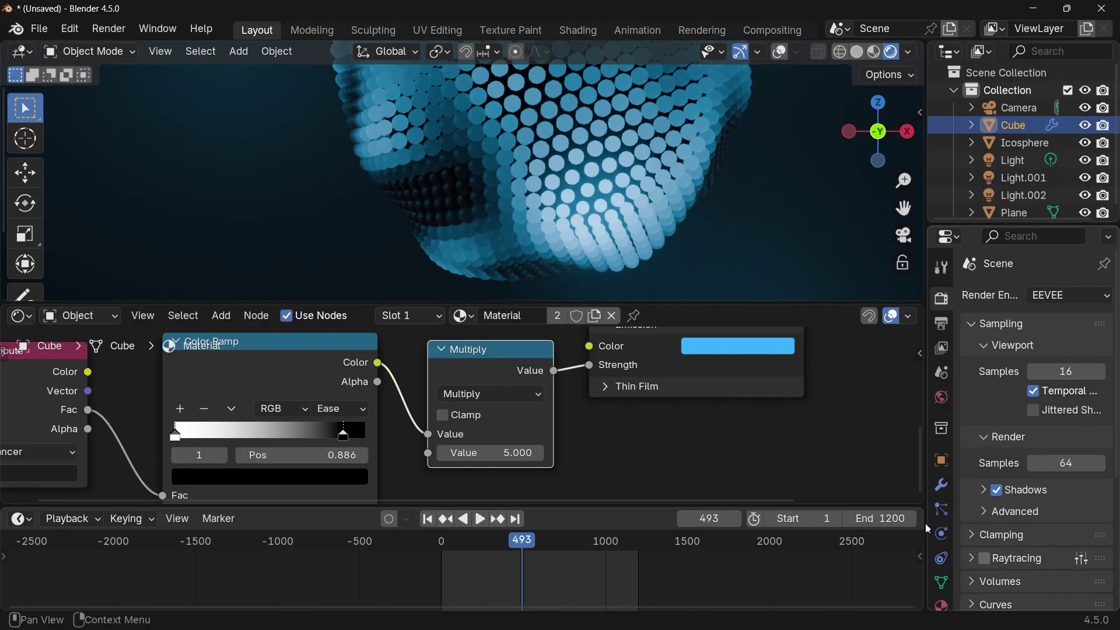
# - Play the animation through the camera view to check the final look, and open the render commands
pyautogui.press('KP_0')
pyautogui.press('space')
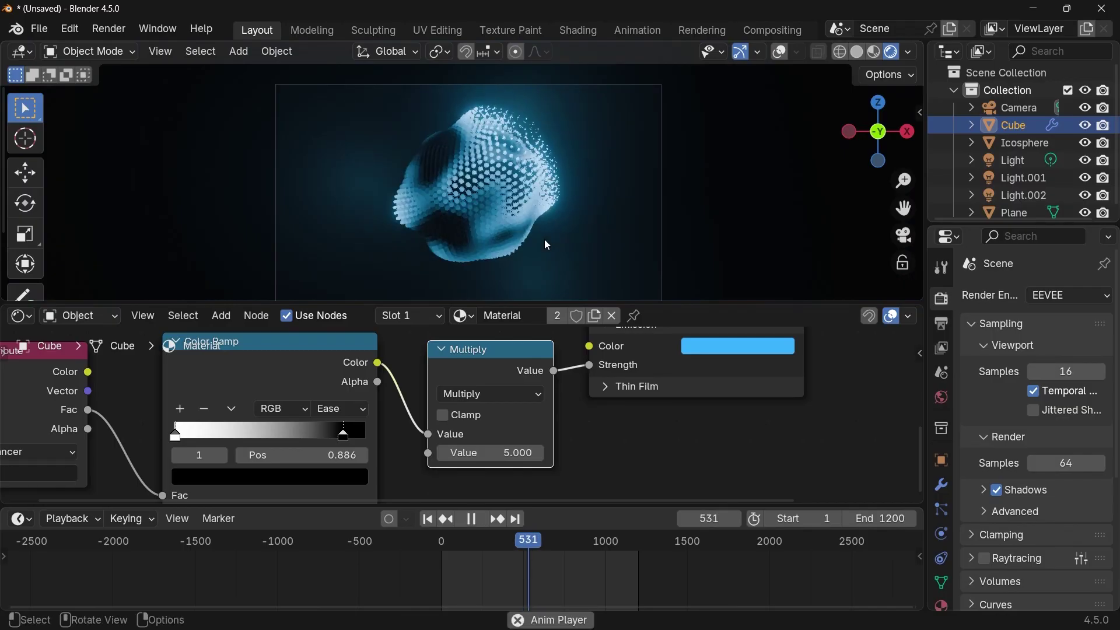
pyautogui.press('space')
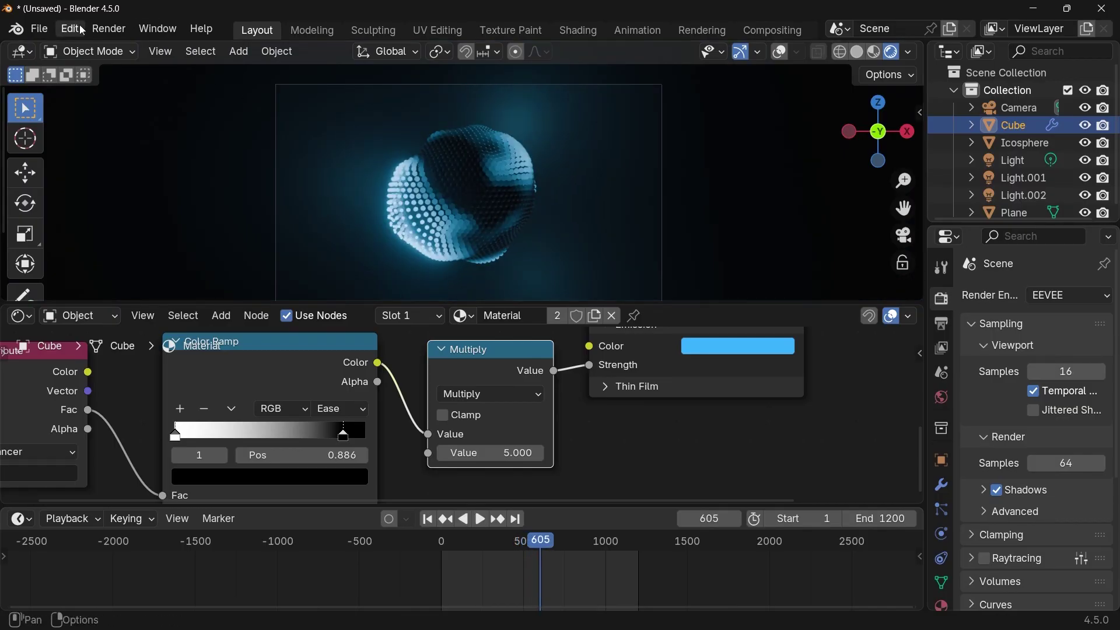
pyautogui.click(109, 29)
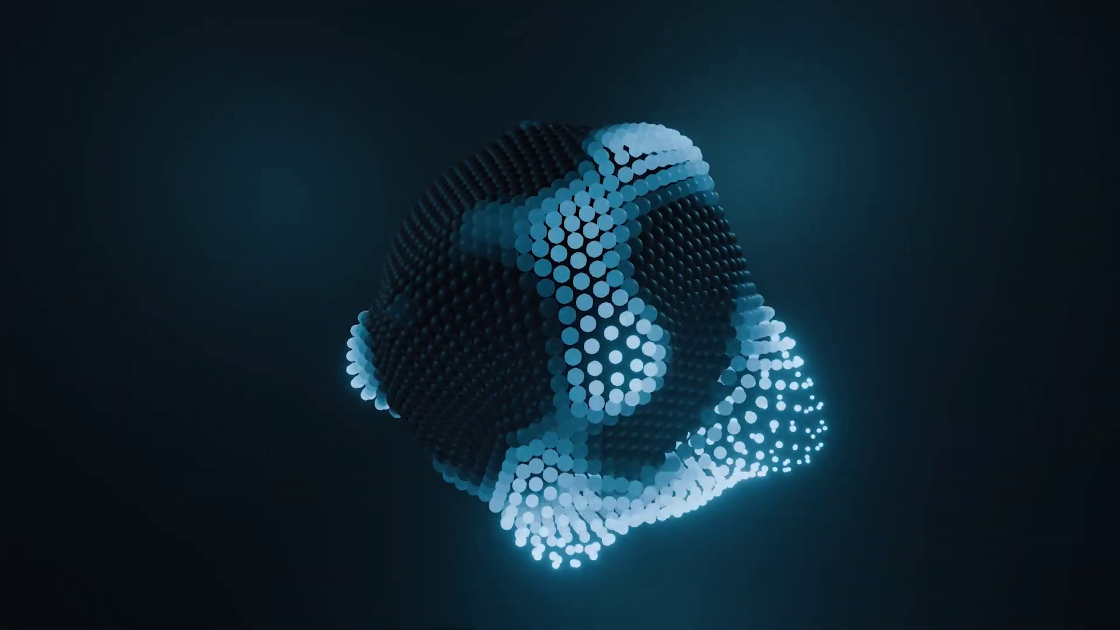